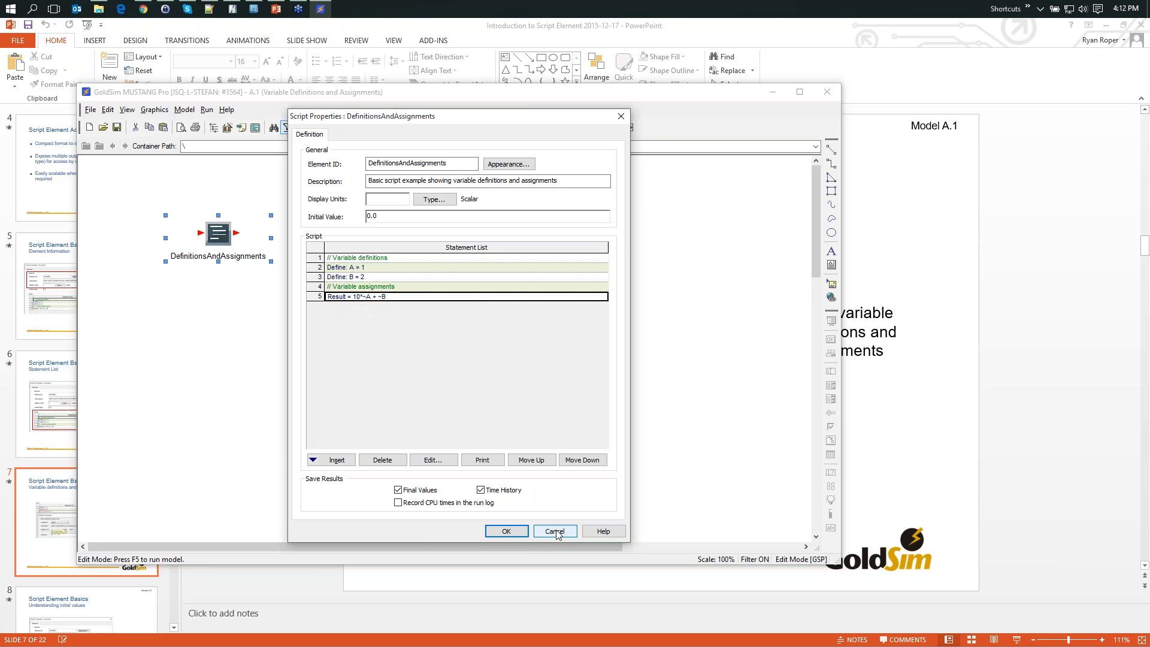
- Close the script properties without changes, then inspect the outputs and statements of the DefinitionsAndAssignments element
{"action": "left_click", "coordinate": [554, 531]}
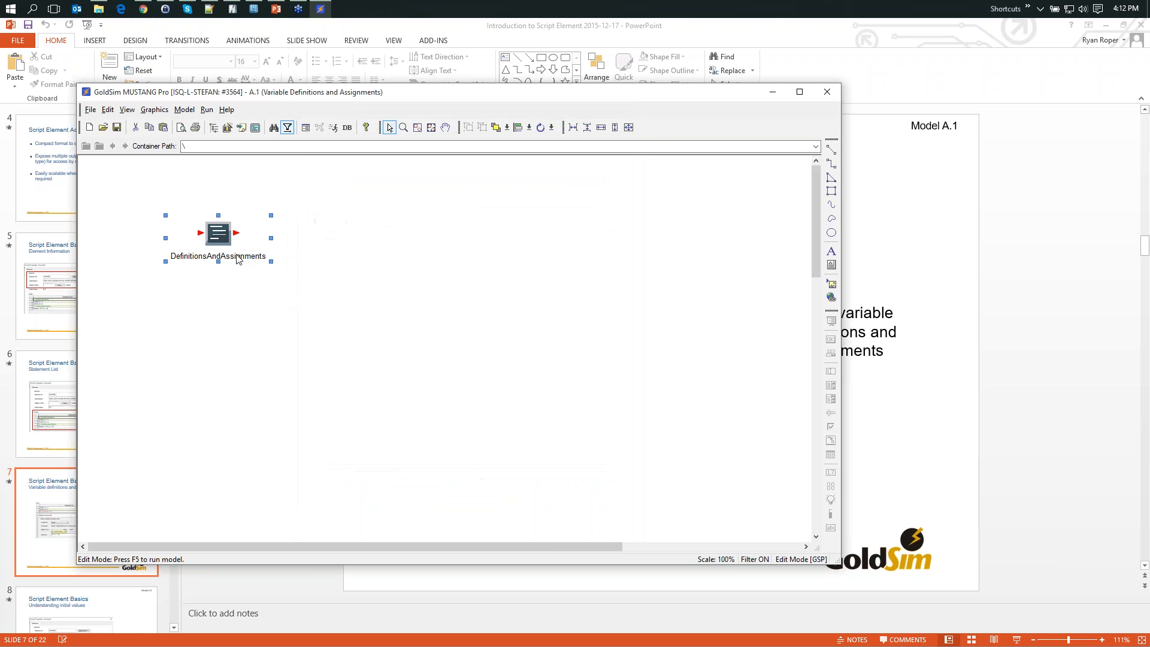
{"action": "left_click", "coordinate": [237, 233]}
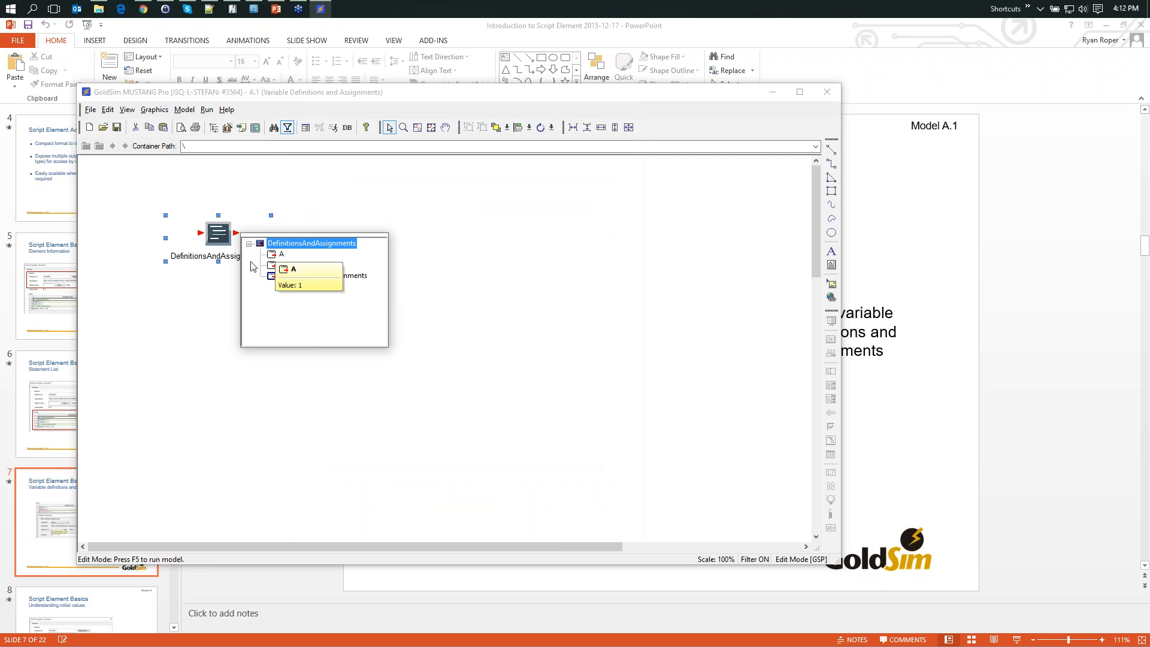
{"action": "mouse_move", "coordinate": [273, 269]}
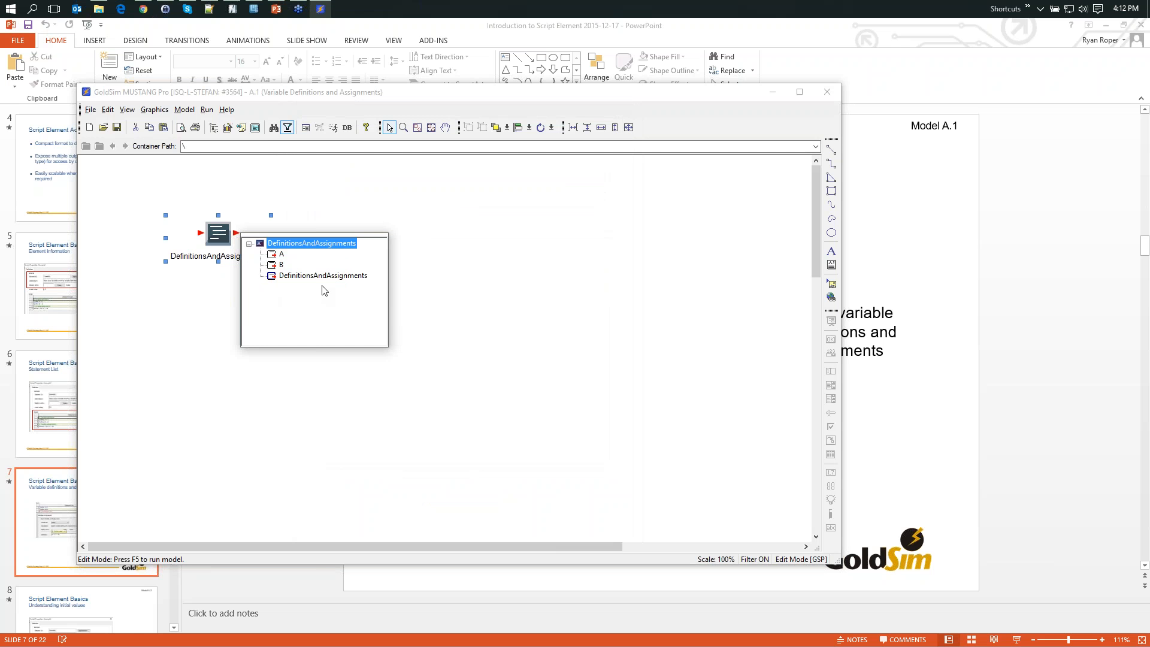
{"action": "mouse_move", "coordinate": [315, 278]}
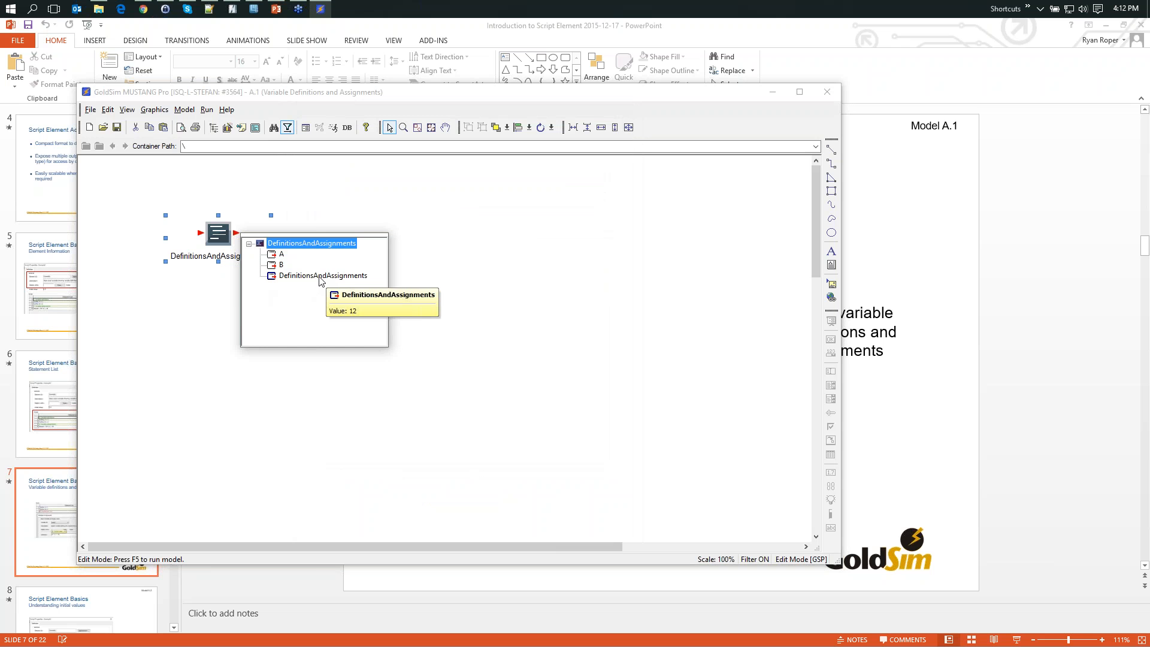
{"action": "left_click", "coordinate": [323, 216]}
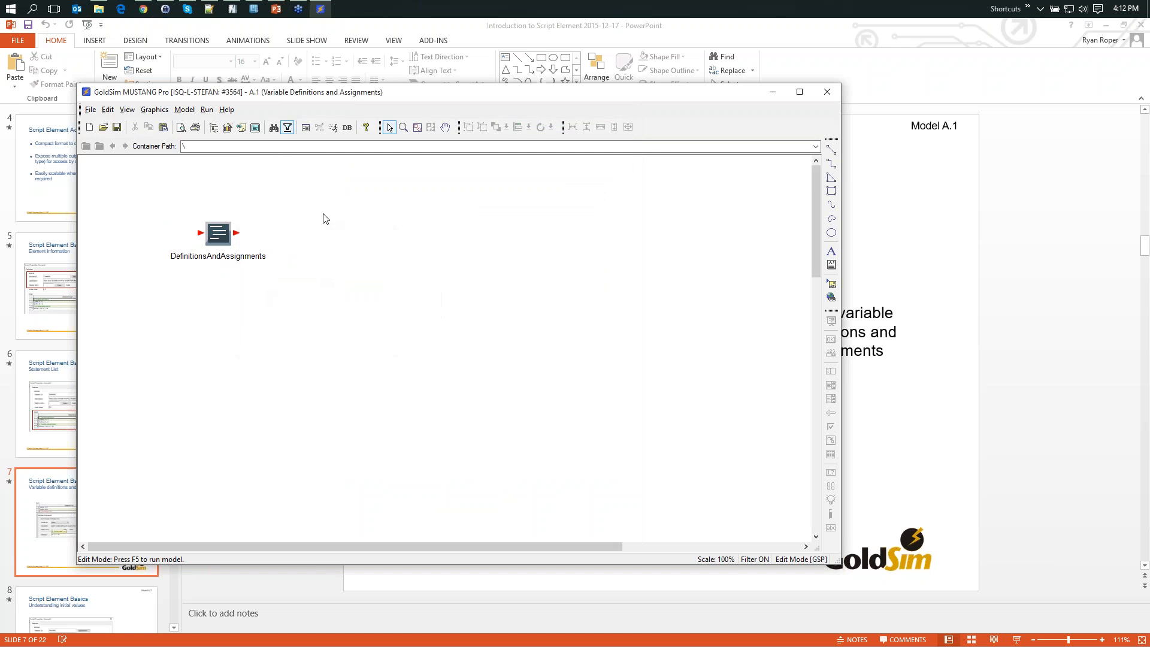
{"action": "double_click", "coordinate": [224, 237]}
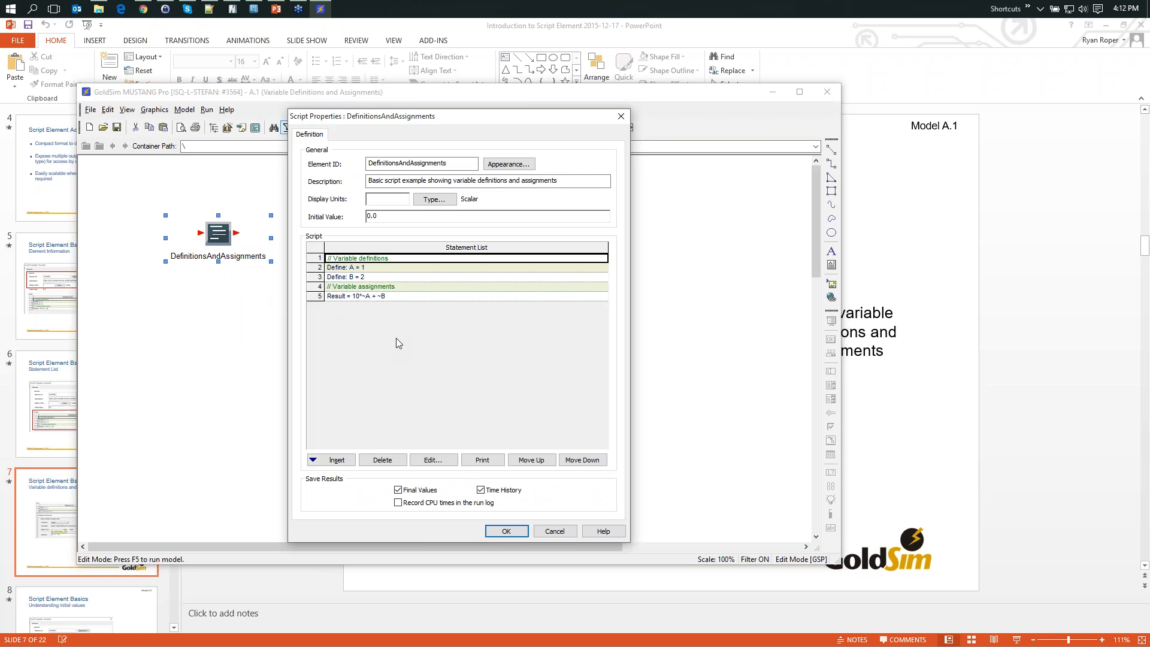
{"action": "left_click", "coordinate": [551, 533]}
- Insert a new Script function element into the model beside DefinitionsAndAssignments
{"action": "left_click", "coordinate": [395, 258]}
{"action": "right_click", "coordinate": [385, 247]}
{"action": "mouse_move", "coordinate": [419, 252]}
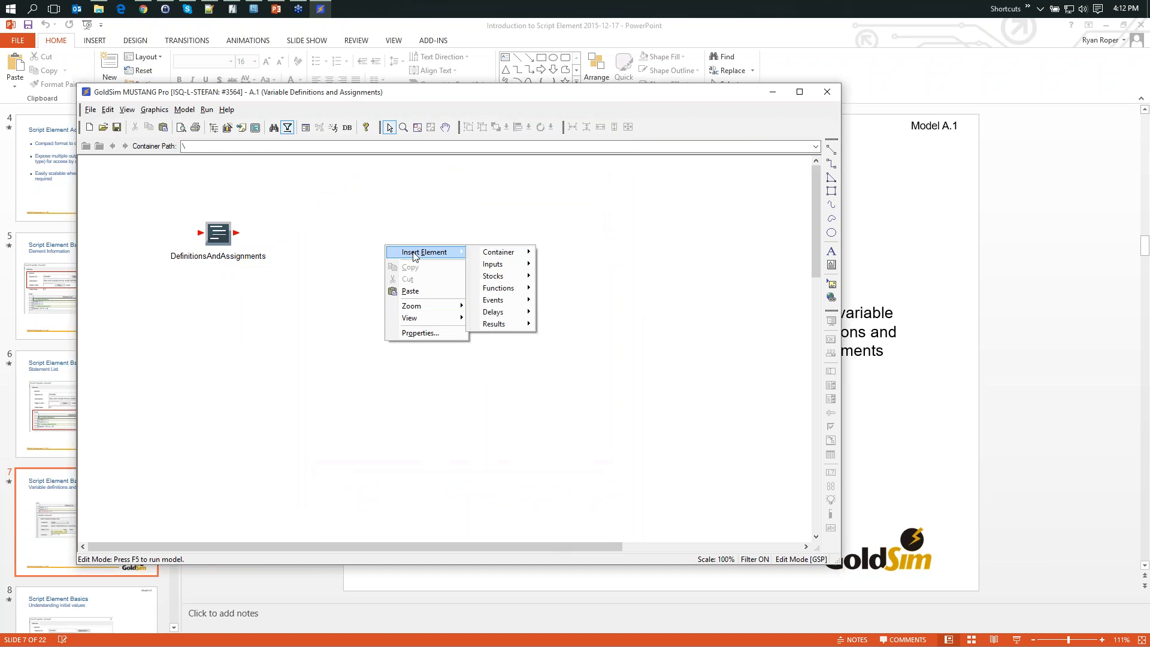
{"action": "mouse_move", "coordinate": [521, 293]}
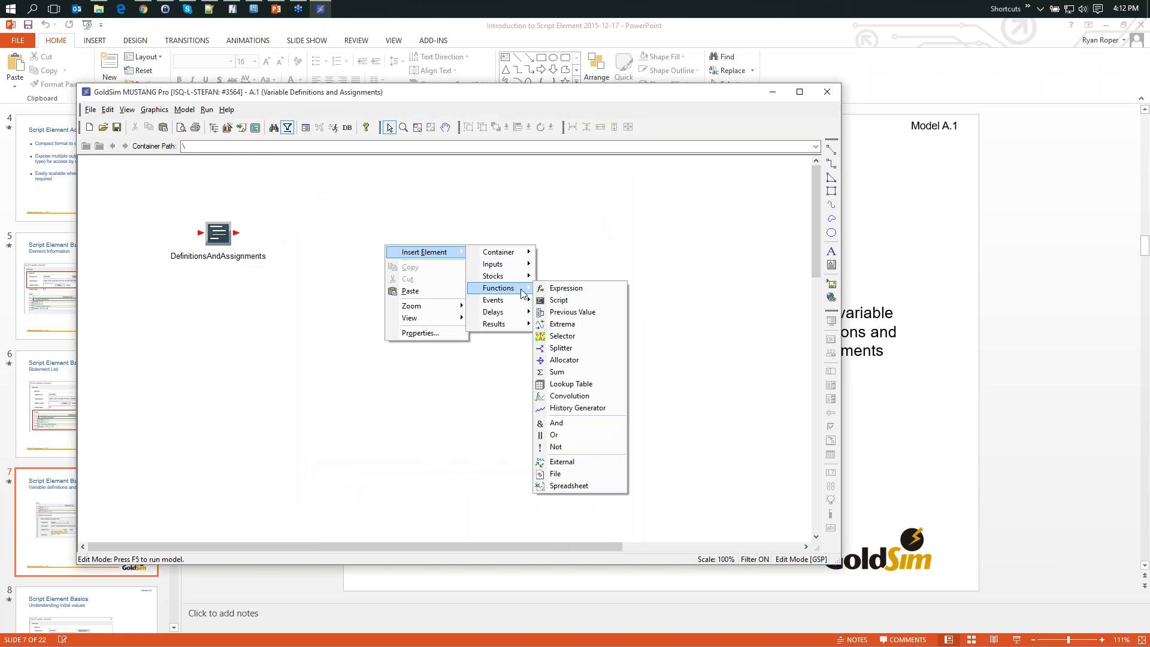
{"action": "left_click", "coordinate": [590, 300]}
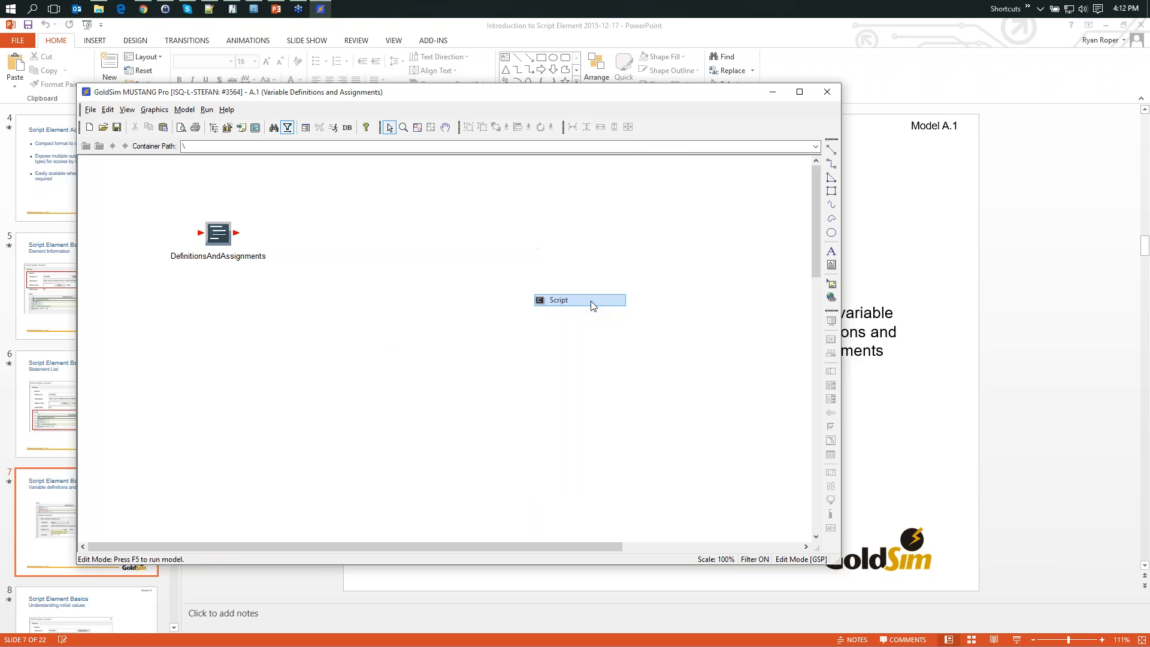
{"action": "left_click_drag", "start_coordinate": [498, 124], "coordinate": [548, 132]}
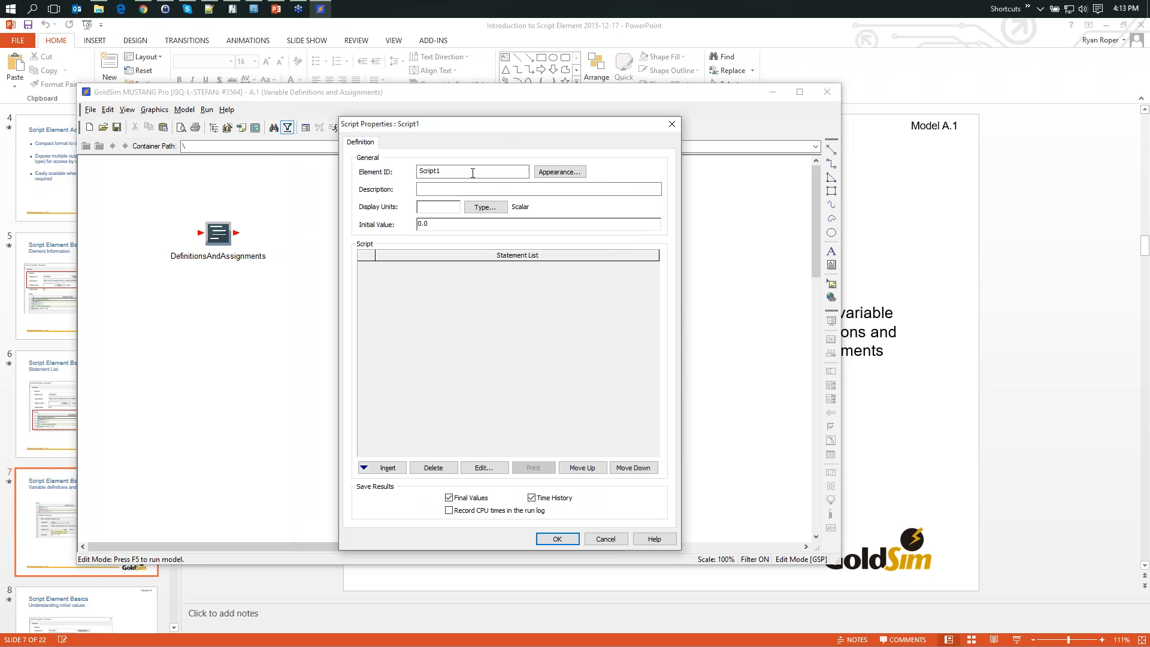
- Set the new script element's description to "description of element"
{"action": "key", "text": "Tab"}
{"action": "type", "text": "d"}
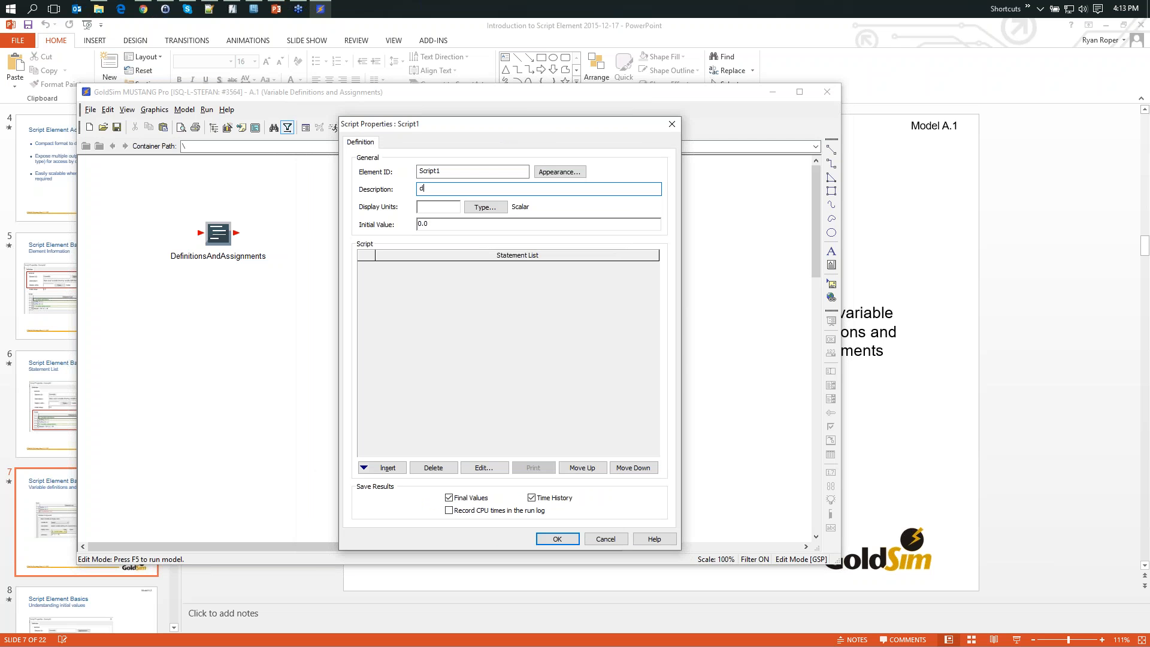
{"action": "type", "text": "escription of element"}
{"action": "left_click", "coordinate": [386, 469]}
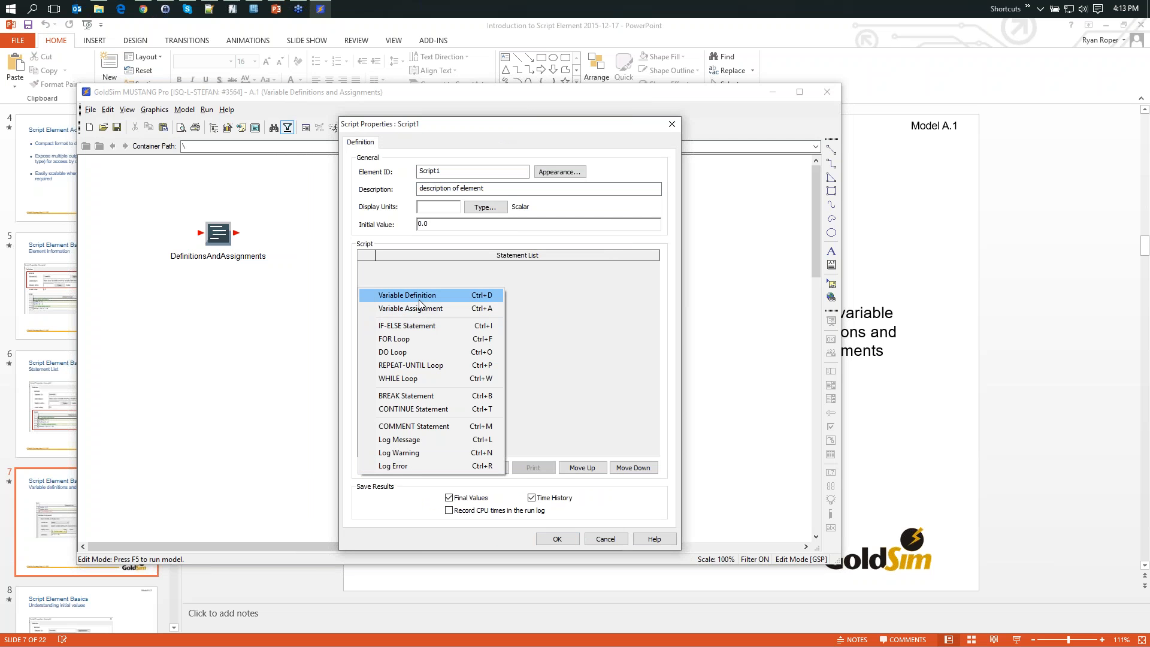
{"action": "left_click", "coordinate": [589, 333]}
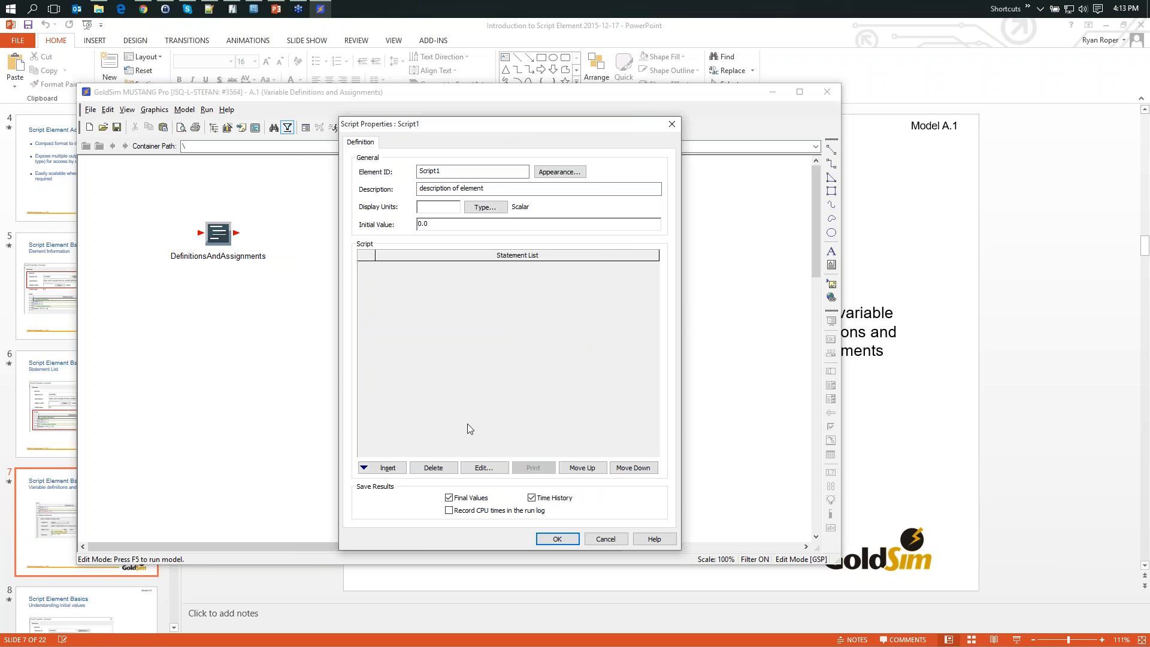
{"action": "left_click", "coordinate": [399, 468]}
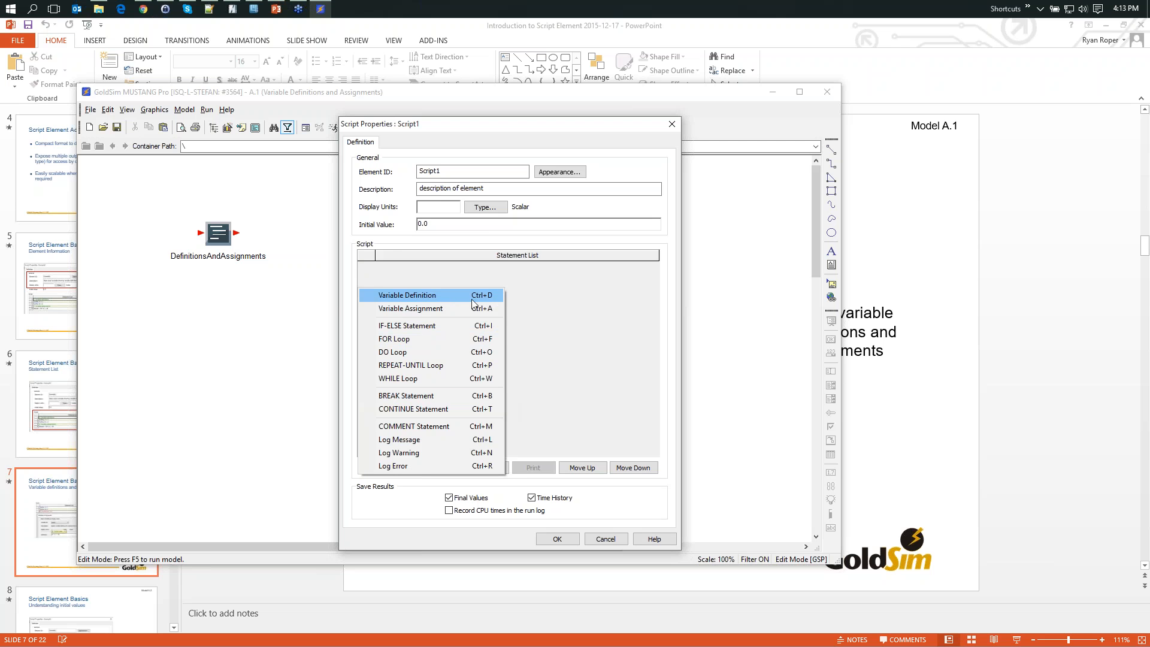
{"action": "left_click", "coordinate": [538, 301]}
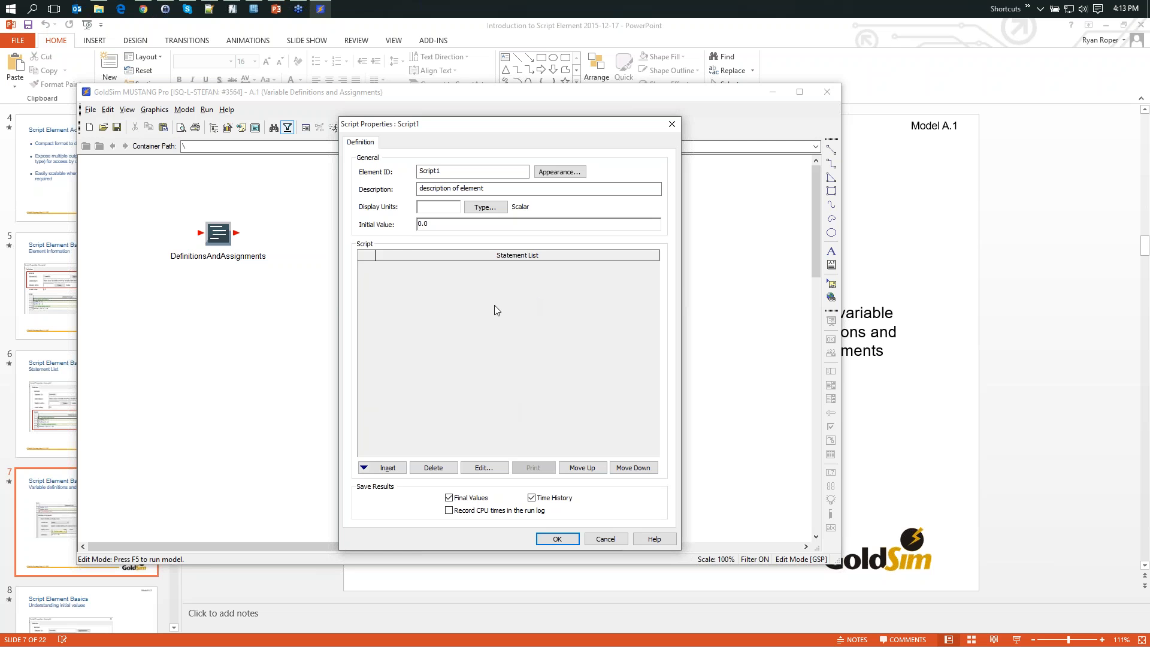
- Add a variable definition with ID A and description "description of A" to the script, exposed as an output
{"action": "left_click_drag", "start_coordinate": [479, 288], "coordinate": [453, 296]}
{"action": "double_click", "coordinate": [445, 323]}
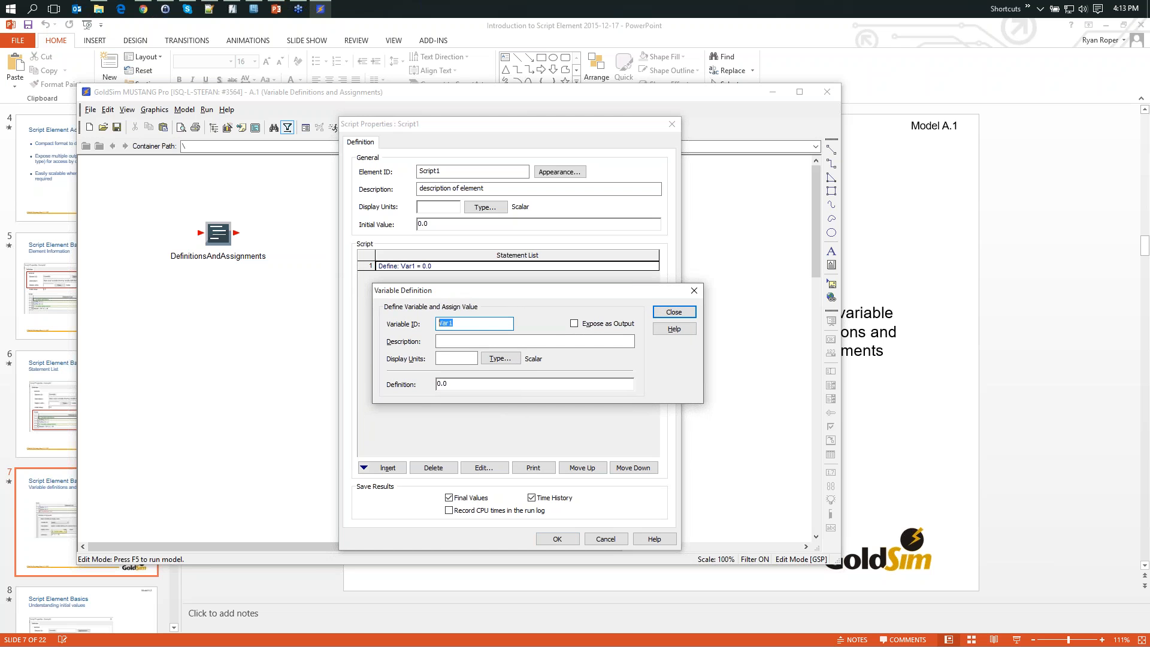
{"action": "type", "text": "A"}
{"action": "key", "text": "Tab"}
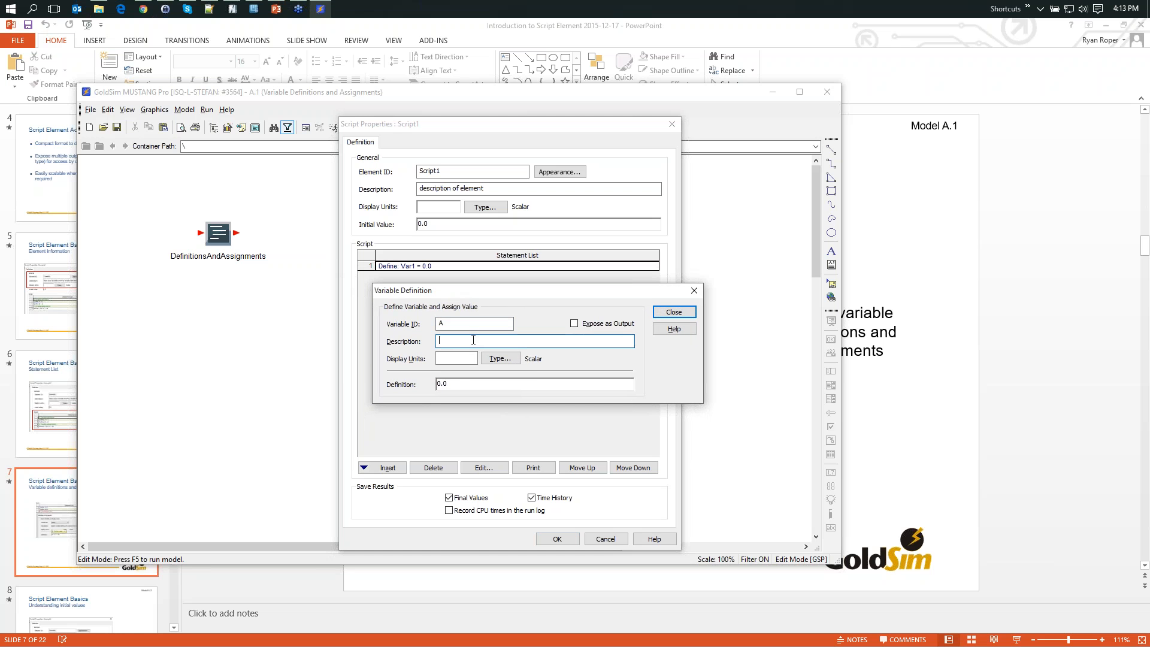
{"action": "type", "text": "description of A"}
{"action": "left_click_drag", "start_coordinate": [580, 297], "coordinate": [633, 306]}
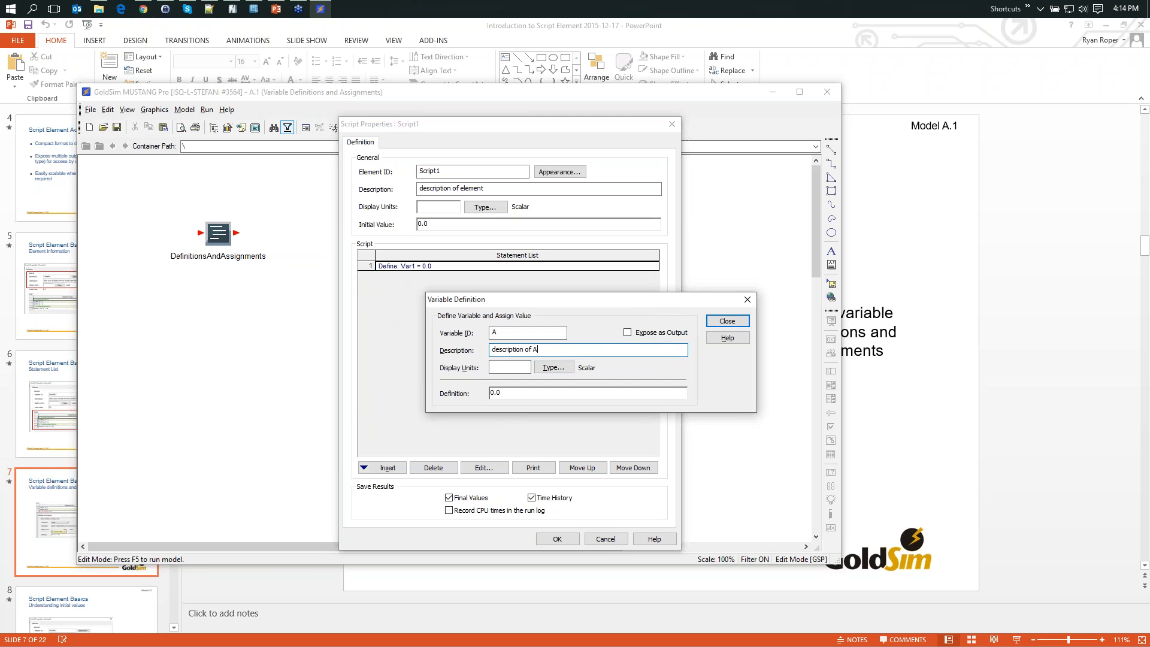
{"action": "left_click", "coordinate": [628, 333]}
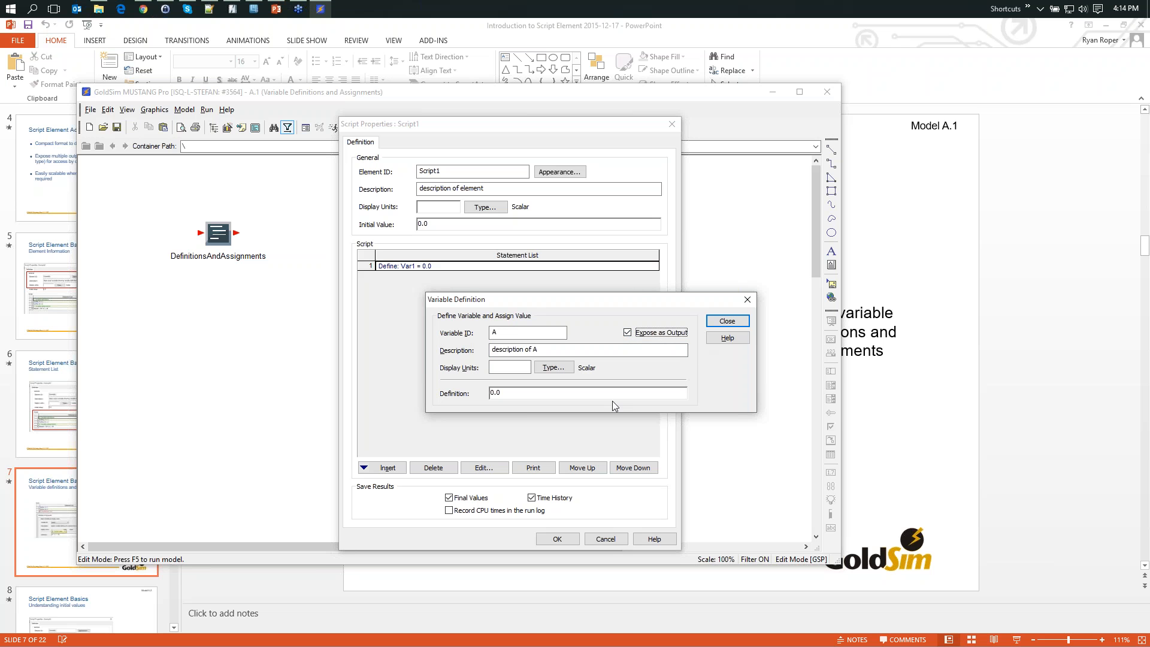
- Give variable A display units of m and a definition of 5, and close its definition
{"action": "left_click", "coordinate": [514, 371]}
{"action": "key", "text": "Tab"}
{"action": "type", "text": "5 m"}
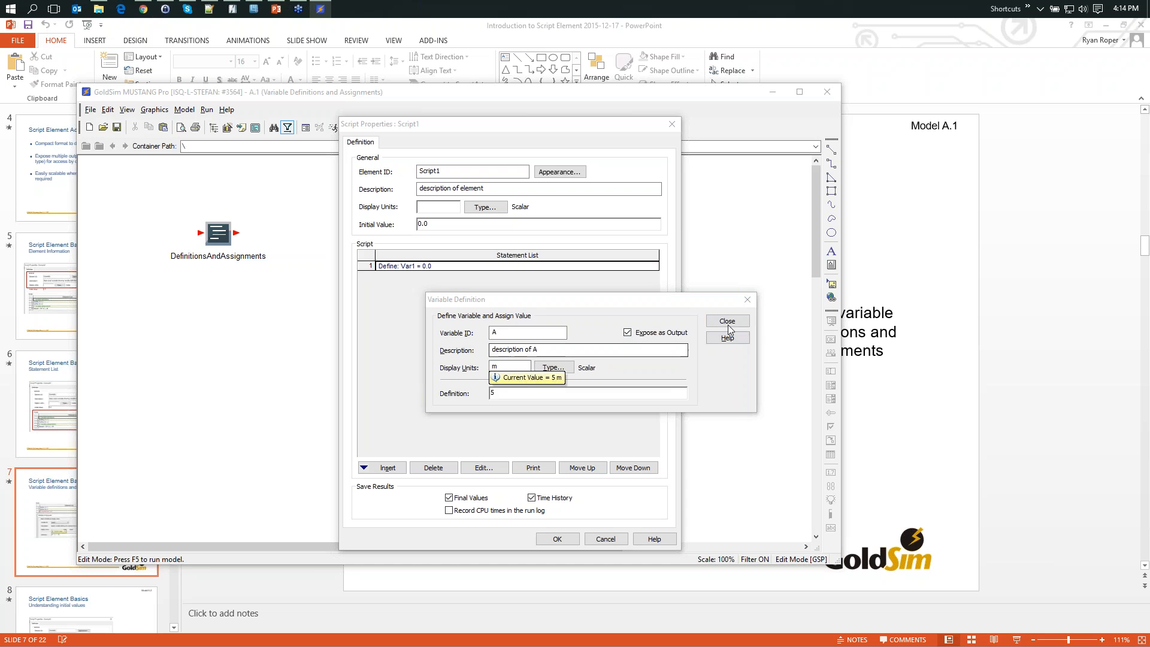
{"action": "left_click", "coordinate": [726, 324]}
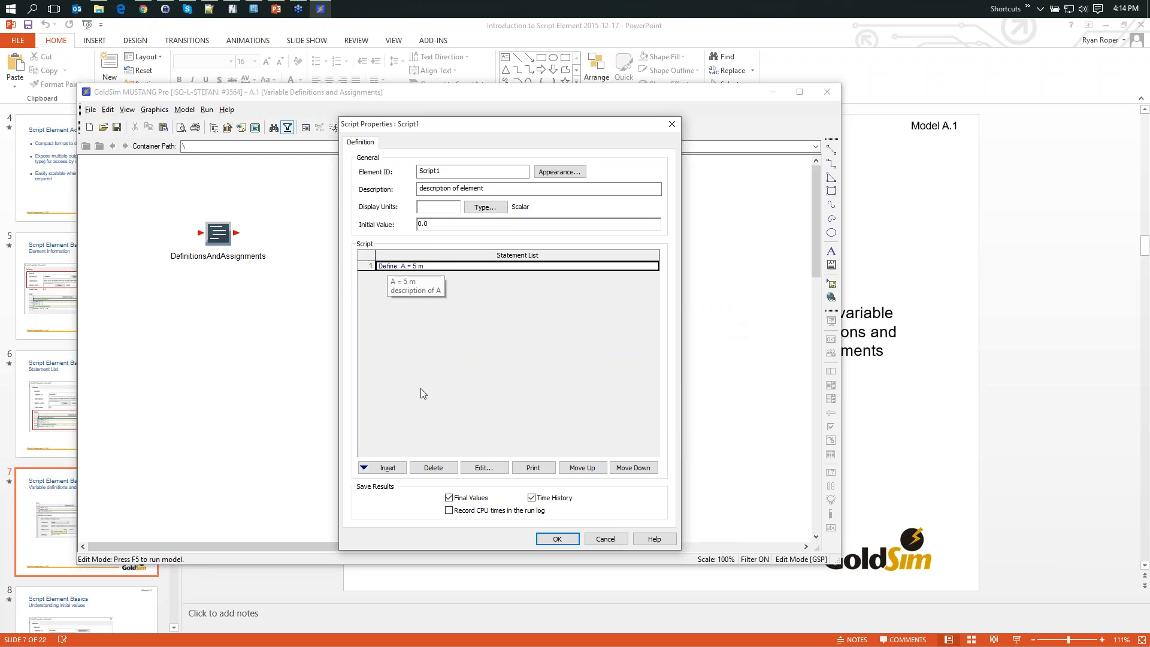
- Add a second variable definition with ID B and description "description of B", exposed as an output
{"action": "left_click", "coordinate": [384, 468]}
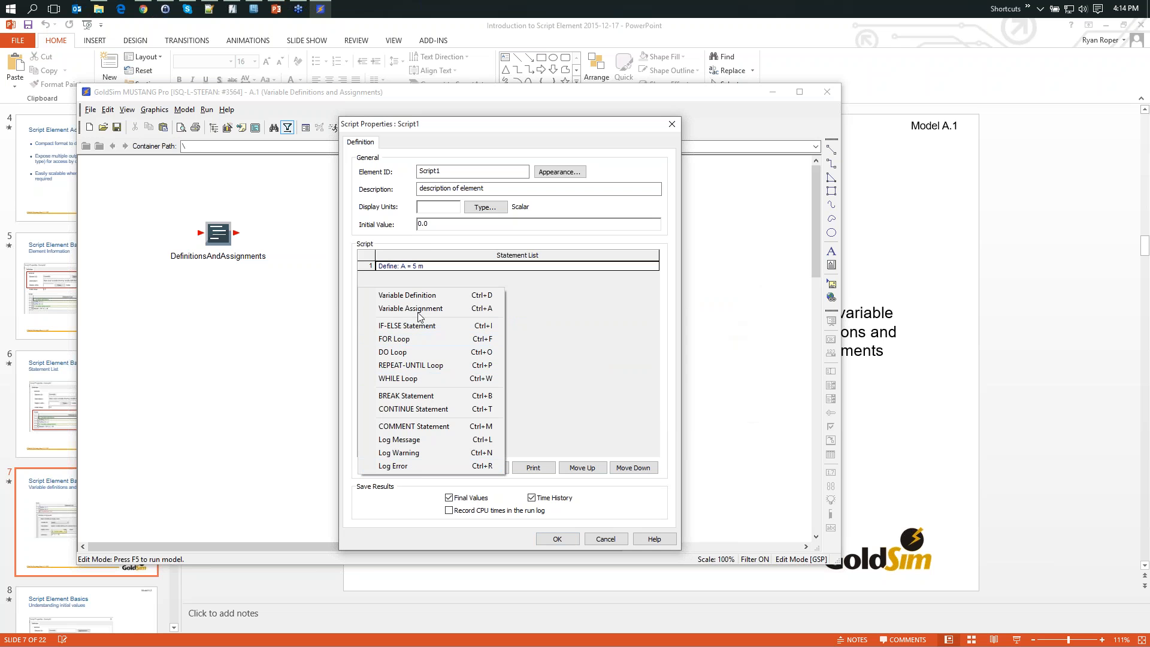
{"action": "left_click", "coordinate": [425, 294]}
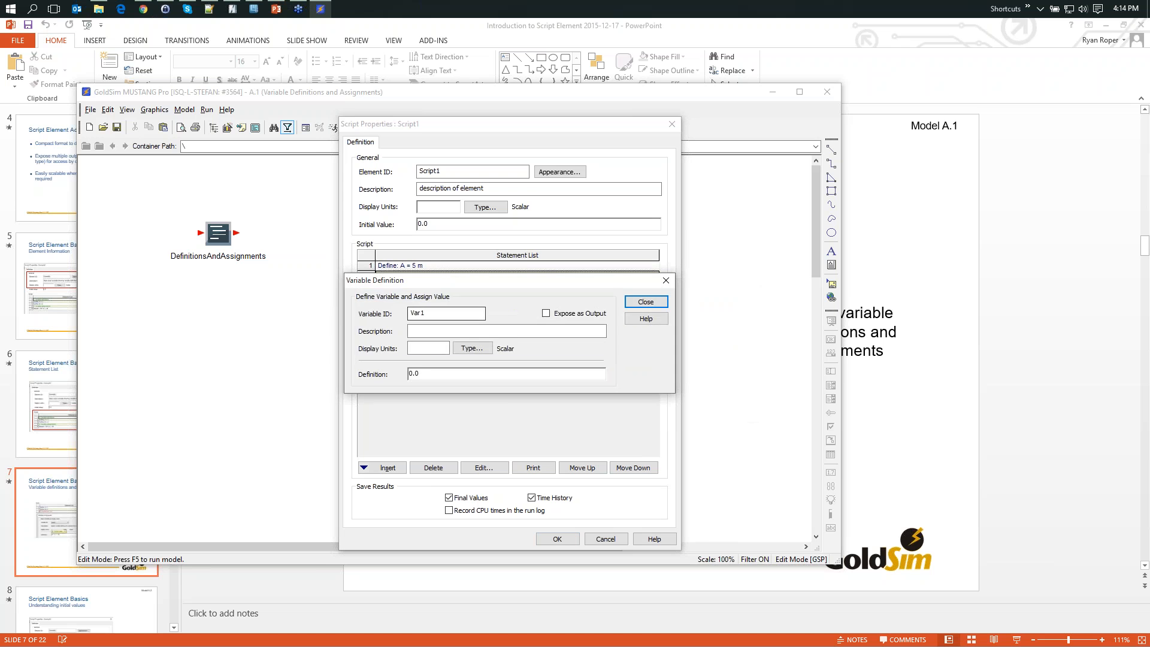
{"action": "left_click_drag", "start_coordinate": [449, 280], "coordinate": [485, 309]}
{"action": "type", "text": "B"}
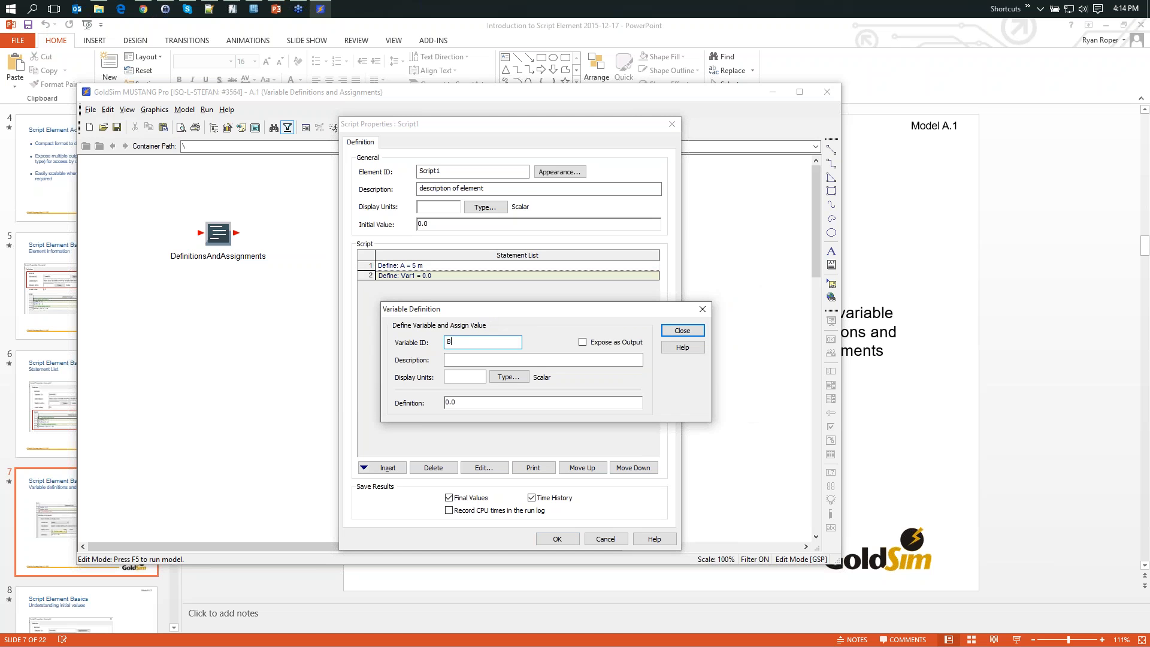
{"action": "left_click", "coordinate": [584, 342]}
{"action": "left_click", "coordinate": [559, 358]}
{"action": "type", "text": "desc"}
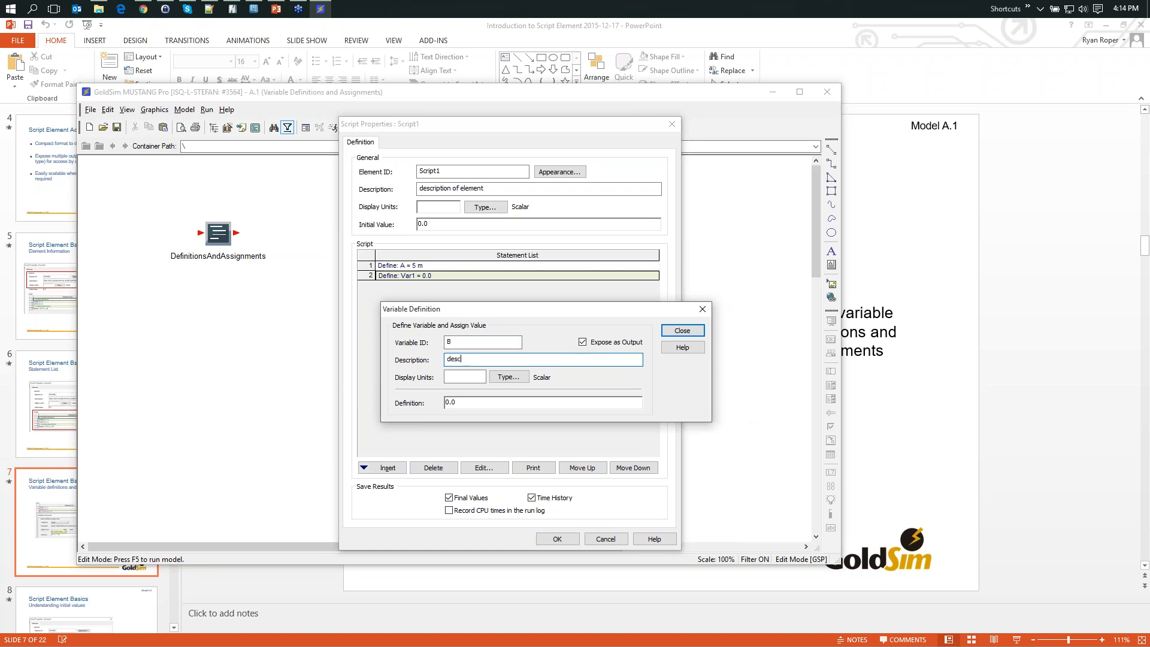
{"action": "type", "text": "ription of B"}
- Give variable B display units of m and a definition of 10, and close its definition
{"action": "key", "text": "Tab"}
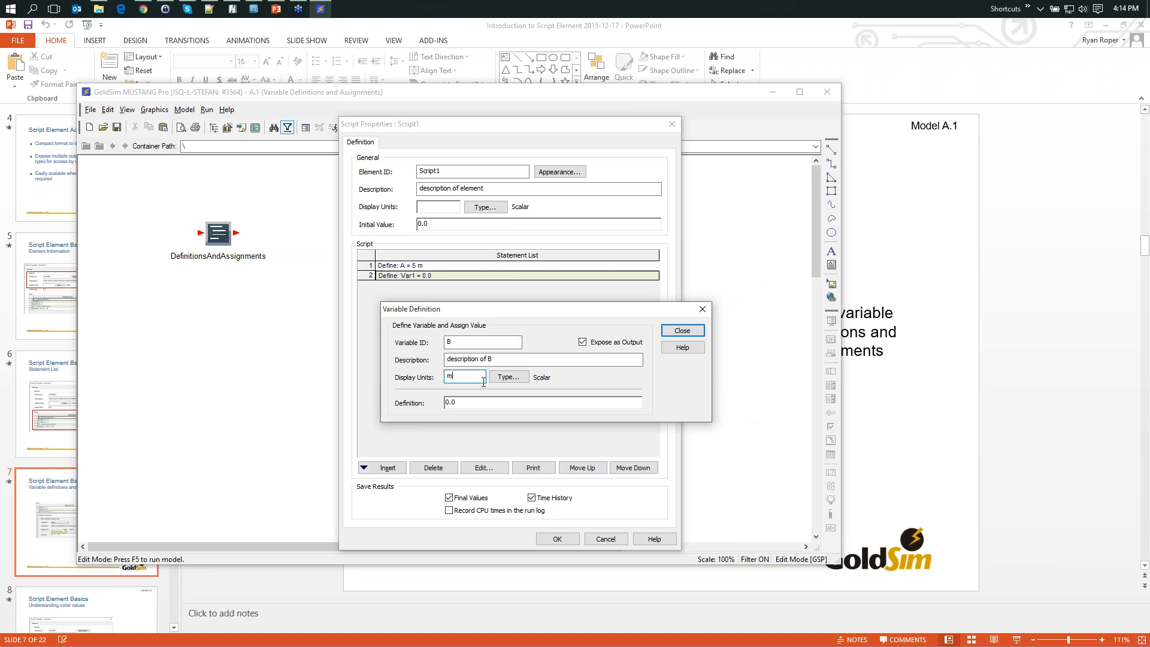
{"action": "key", "text": "Tab"}
{"action": "type", "text": "10"}
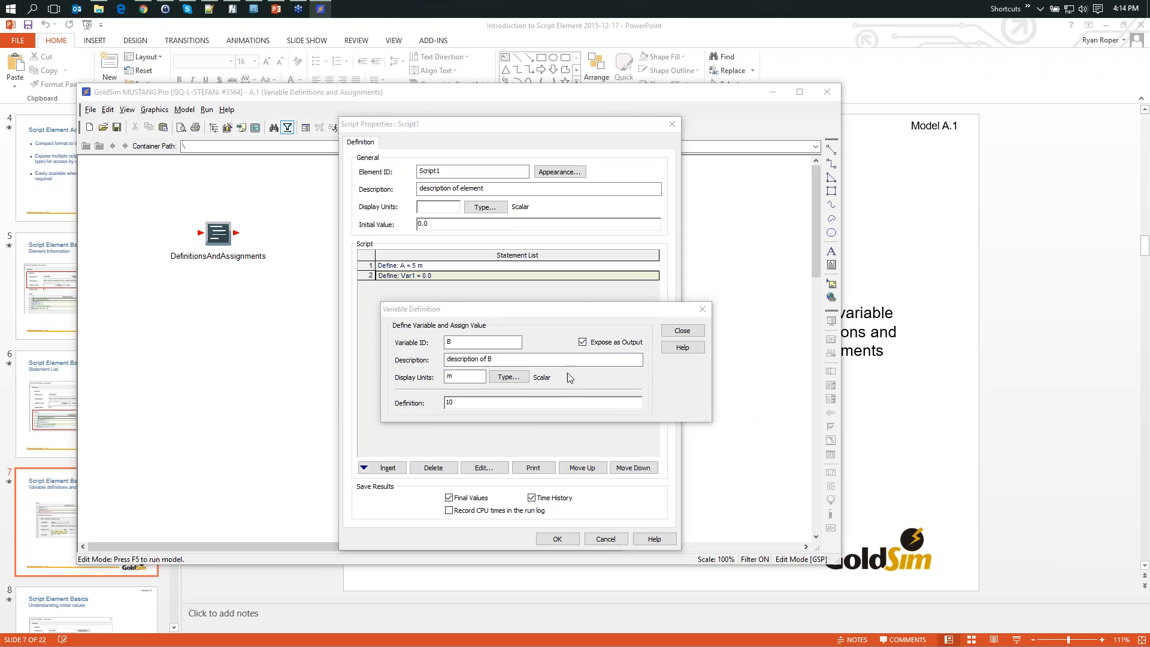
{"action": "left_click", "coordinate": [682, 331]}
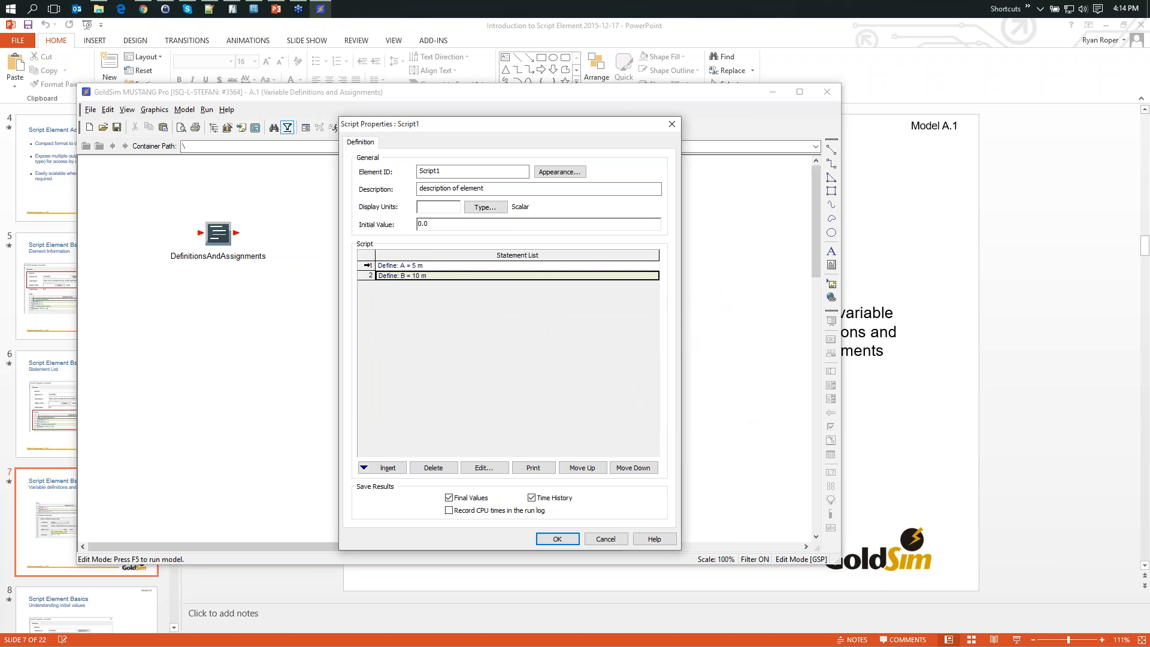
- Insert a comment statement reading "Variable definitions" after the definition of A
{"action": "left_click_drag", "start_coordinate": [367, 265], "coordinate": [368, 275]}
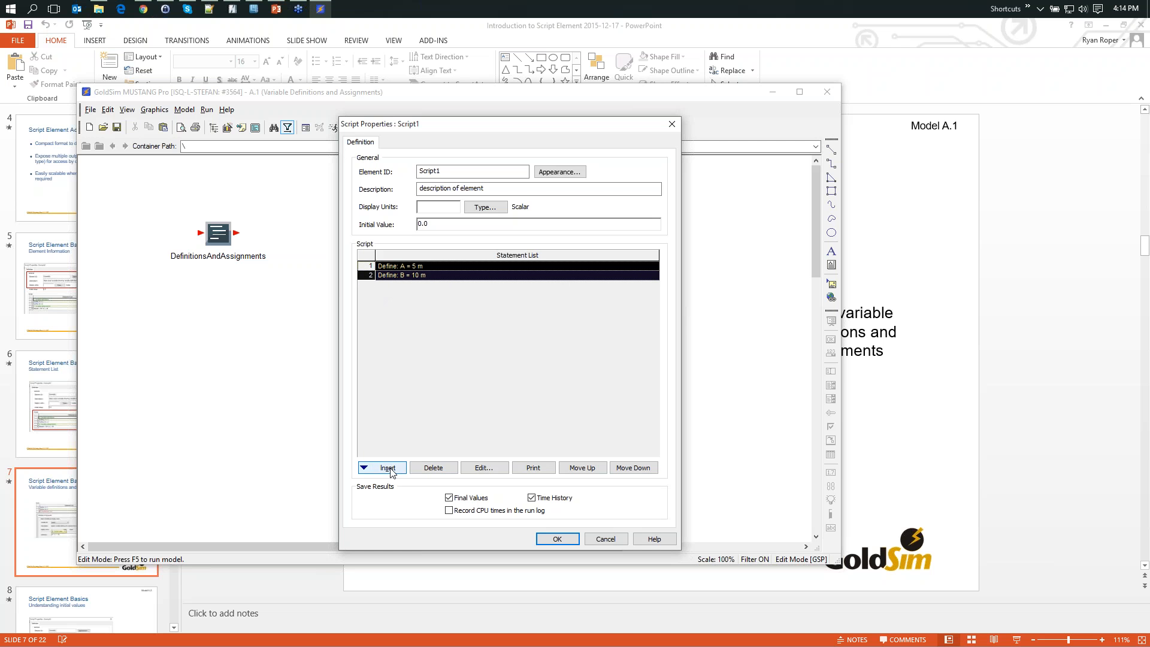
{"action": "left_click", "coordinate": [370, 267]}
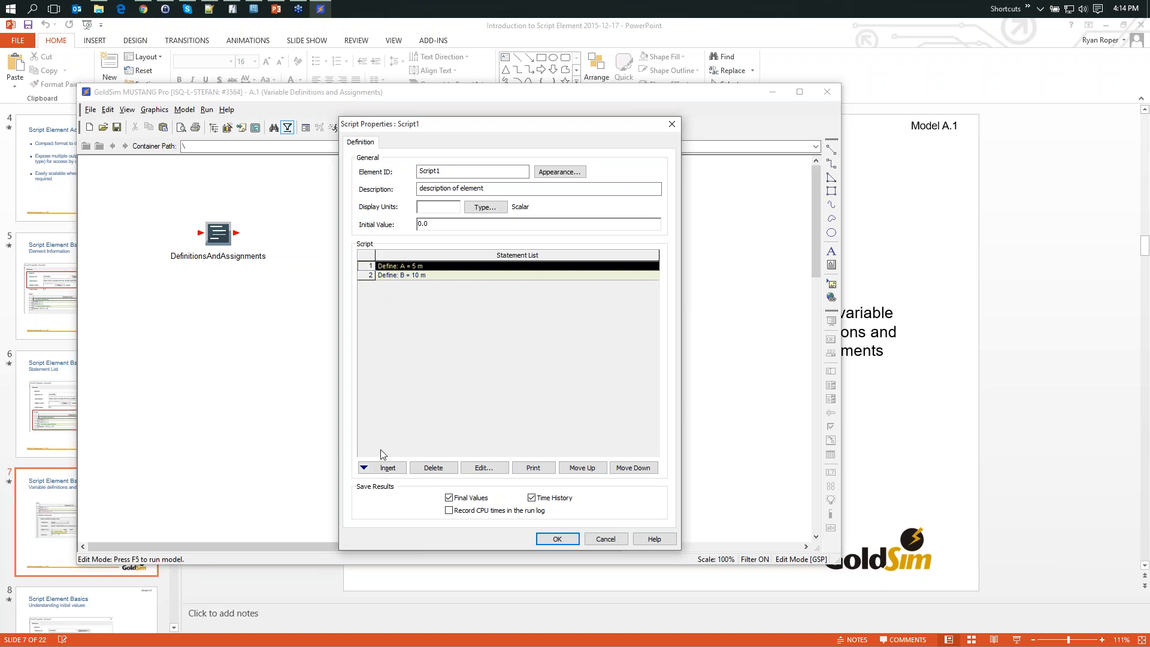
{"action": "left_click", "coordinate": [384, 466]}
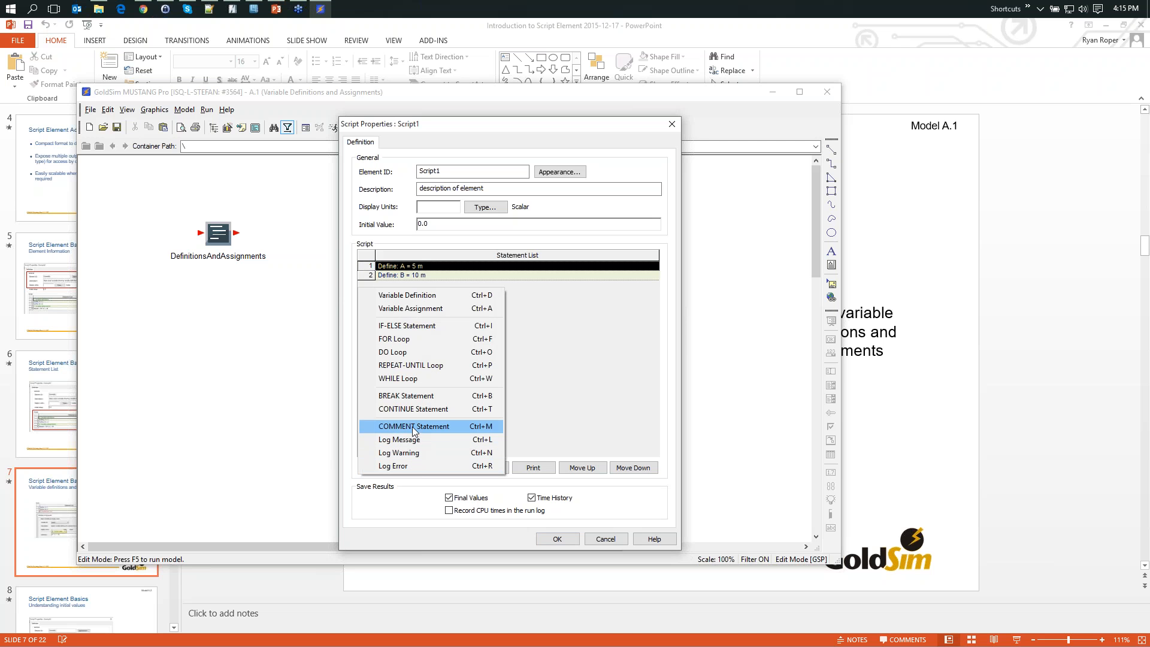
{"action": "left_click", "coordinate": [457, 426]}
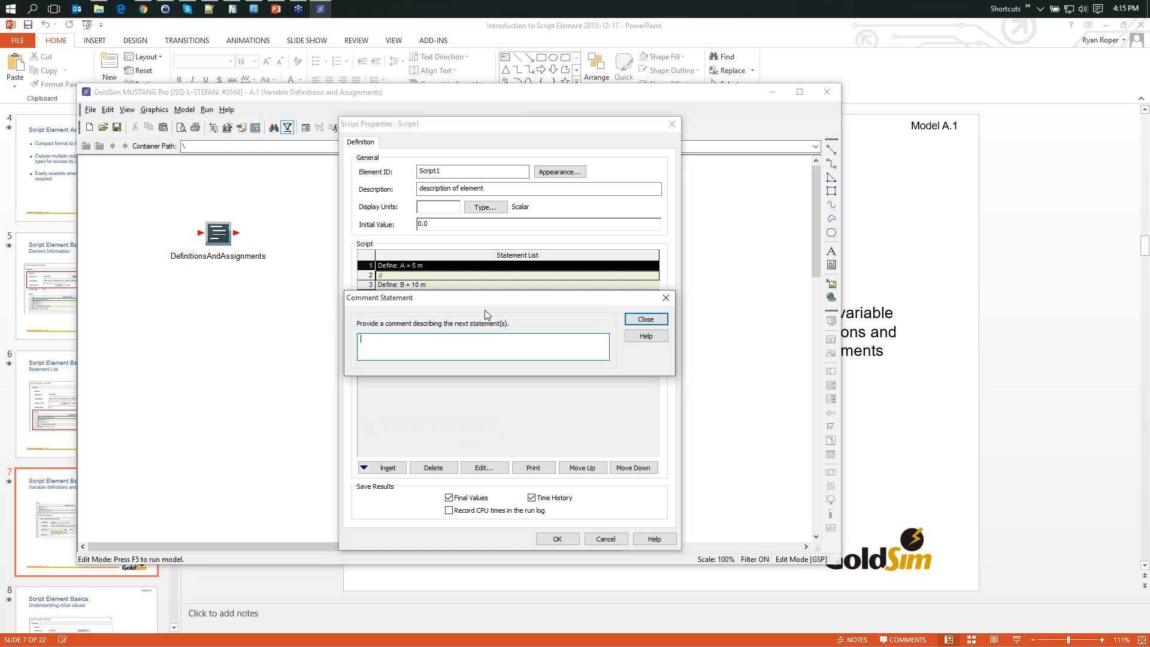
{"action": "left_click_drag", "start_coordinate": [473, 304], "coordinate": [519, 327]}
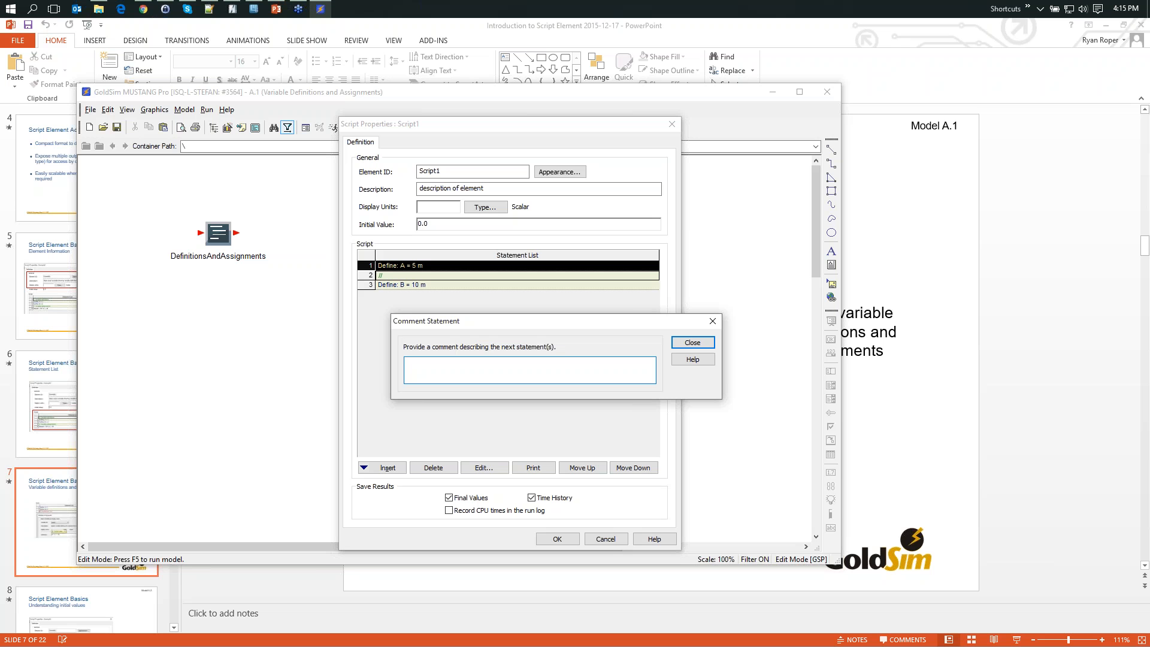
{"action": "type", "text": "Variable definitions"}
{"action": "left_click", "coordinate": [692, 343]}
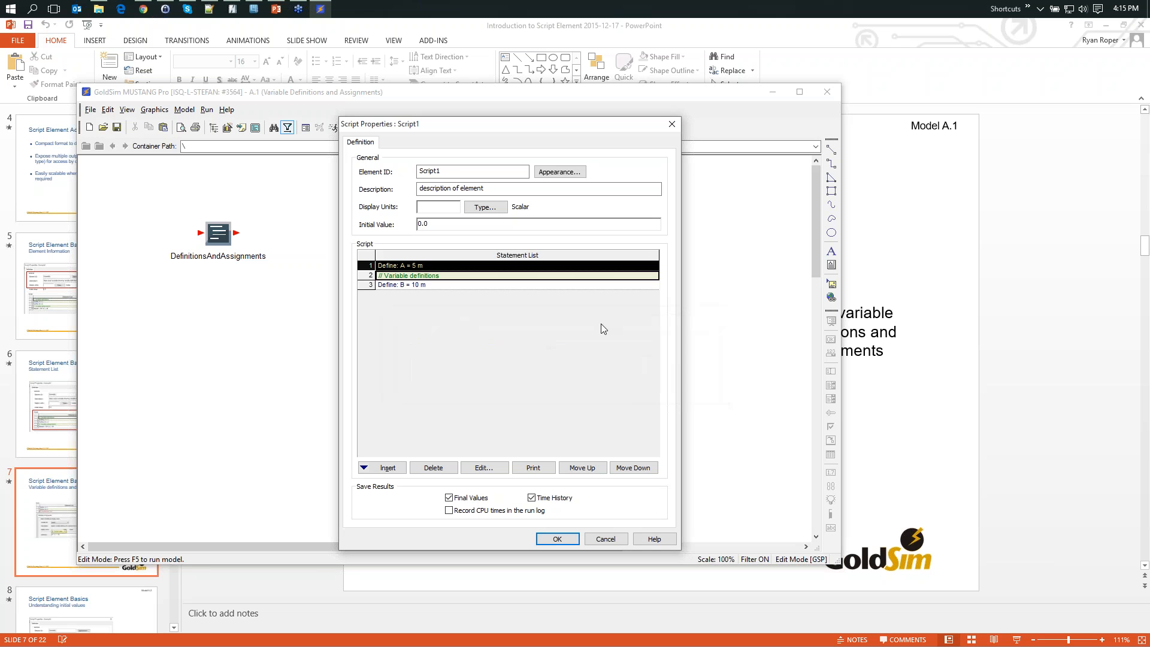
- Move the "Variable definitions" comment above the definition of A in the script's statement list
{"action": "left_click", "coordinate": [384, 277]}
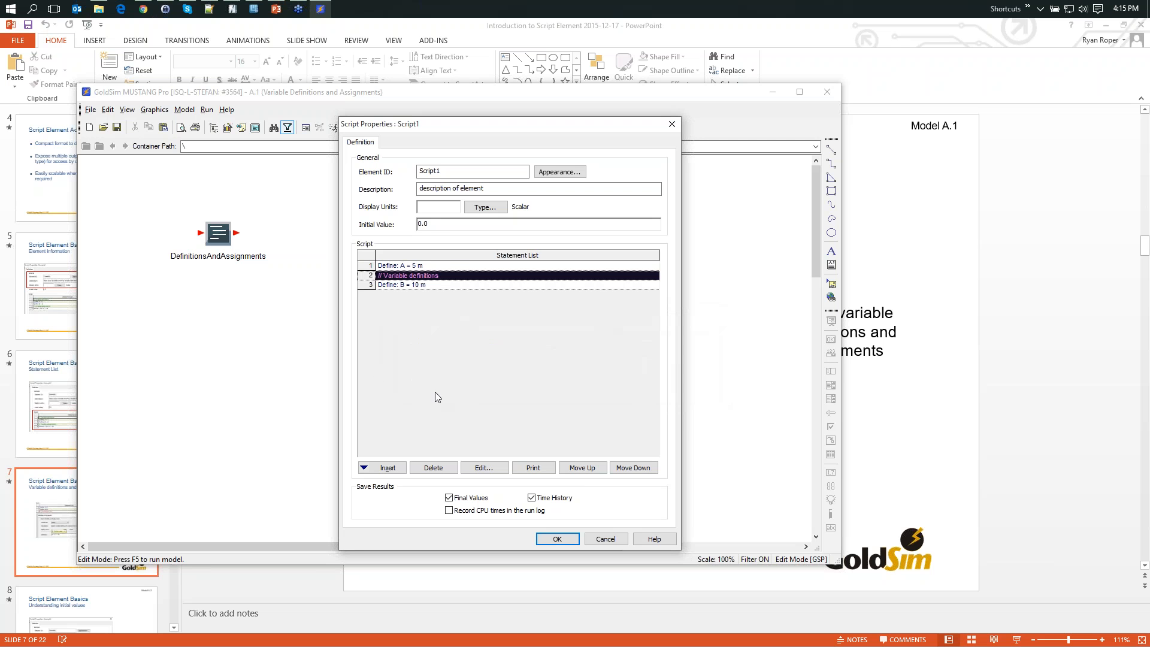
{"action": "left_click", "coordinate": [433, 278]}
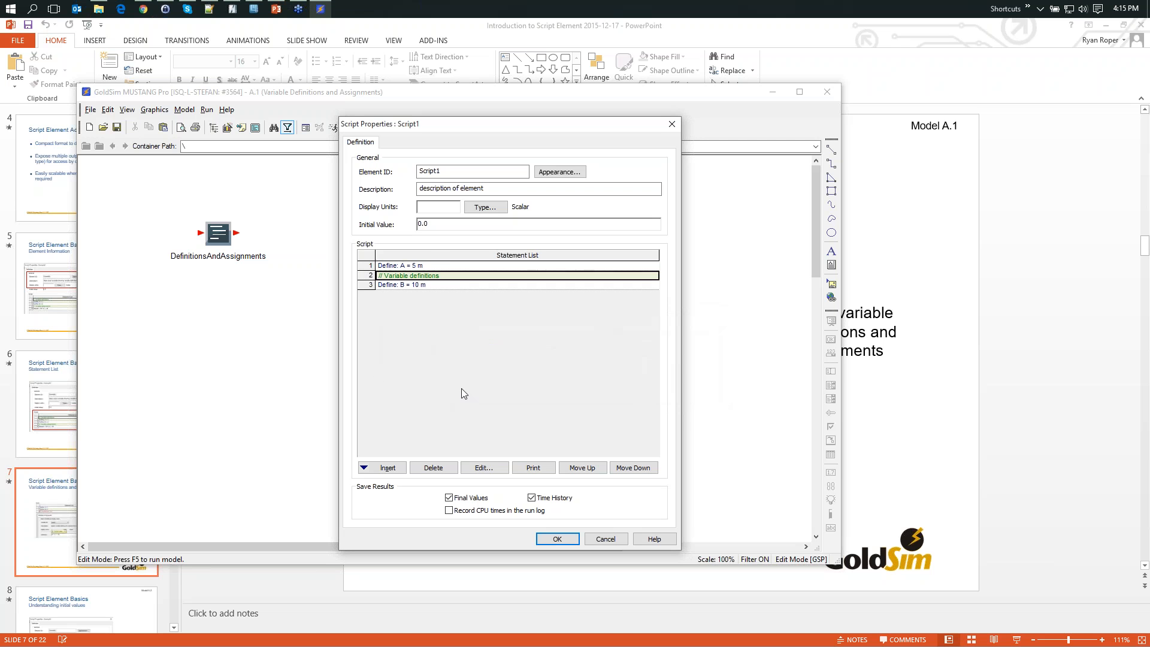
{"action": "left_click", "coordinate": [582, 468]}
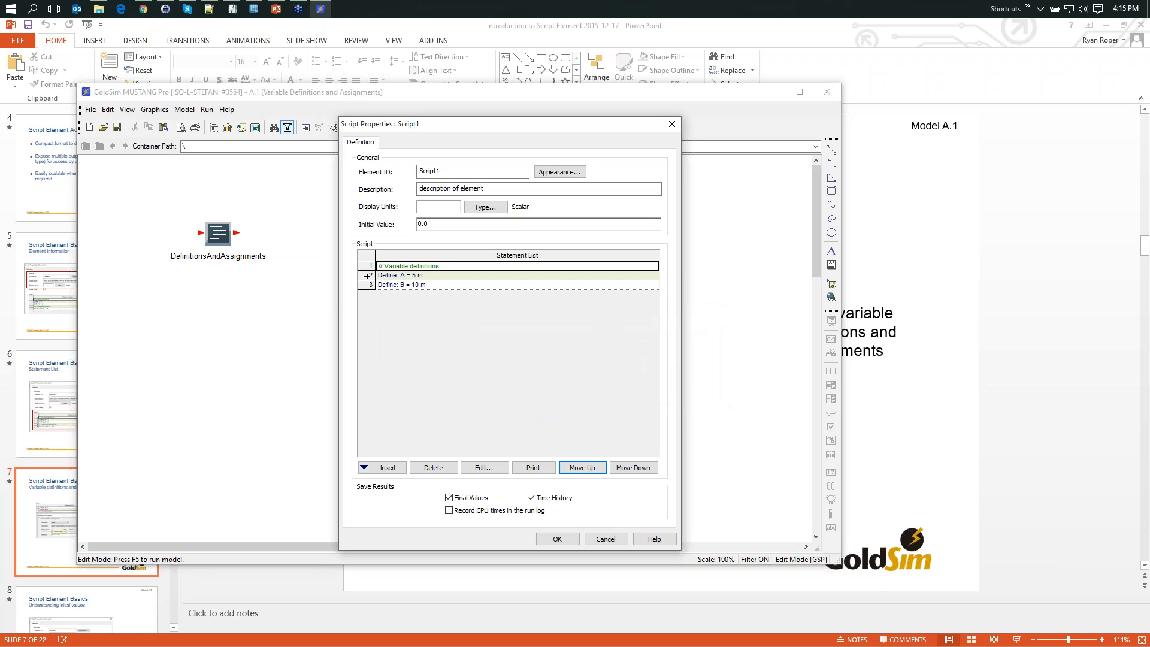
- Insert a comment statement reading "Calculations and assignment of result to script element output" after the definition of B
{"action": "left_click", "coordinate": [367, 286]}
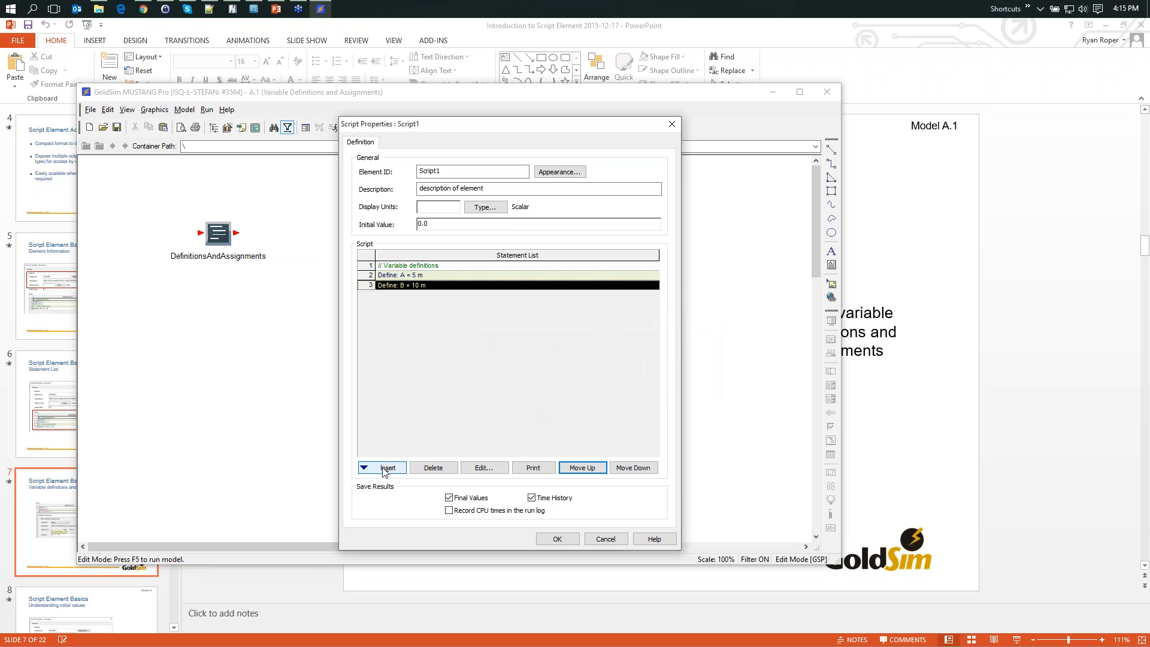
{"action": "left_click", "coordinate": [383, 468]}
{"action": "left_click", "coordinate": [408, 426]}
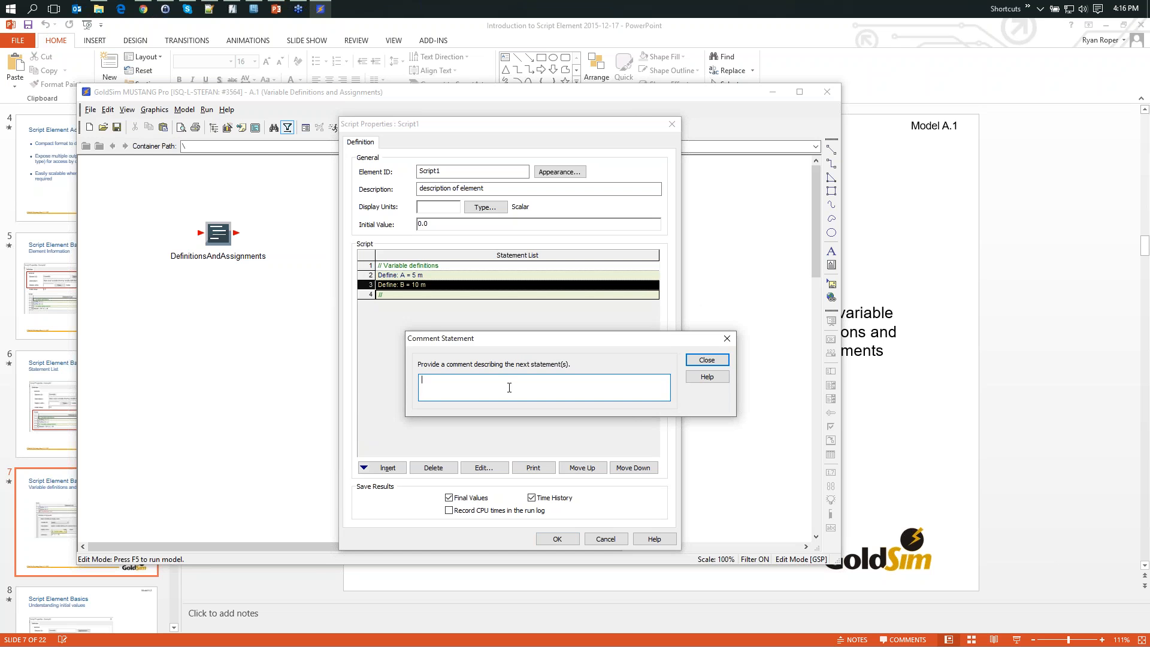
{"action": "type", "text": "Calculations and assignment of result to script el"}
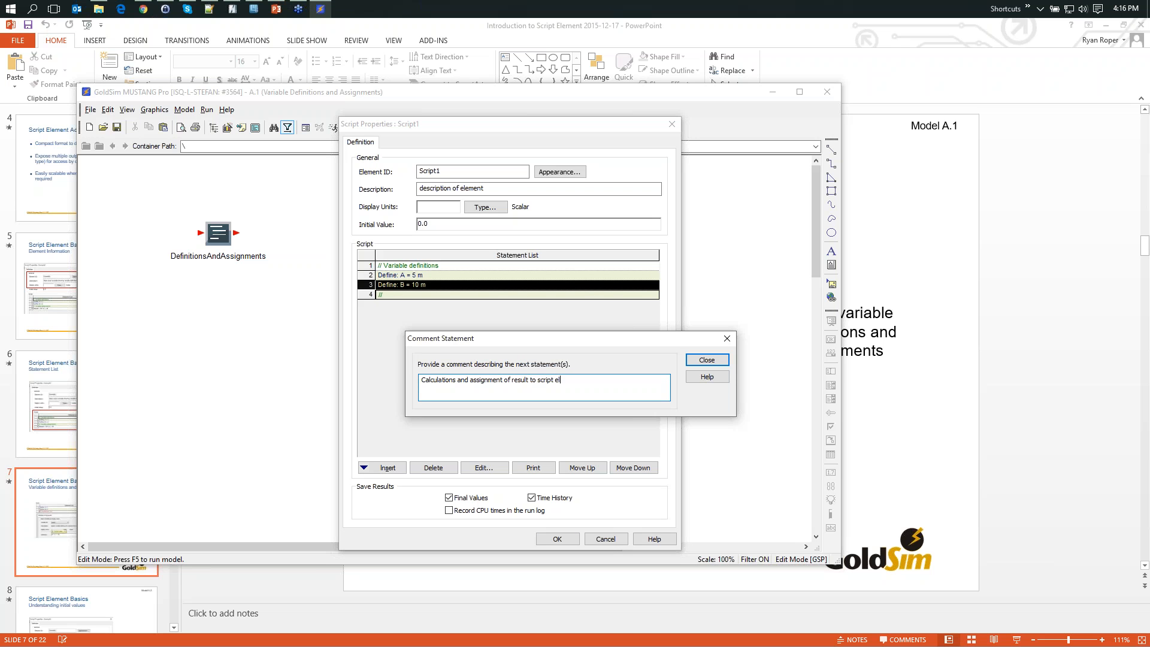
{"action": "type", "text": "ement output"}
{"action": "left_click", "coordinate": [705, 361]}
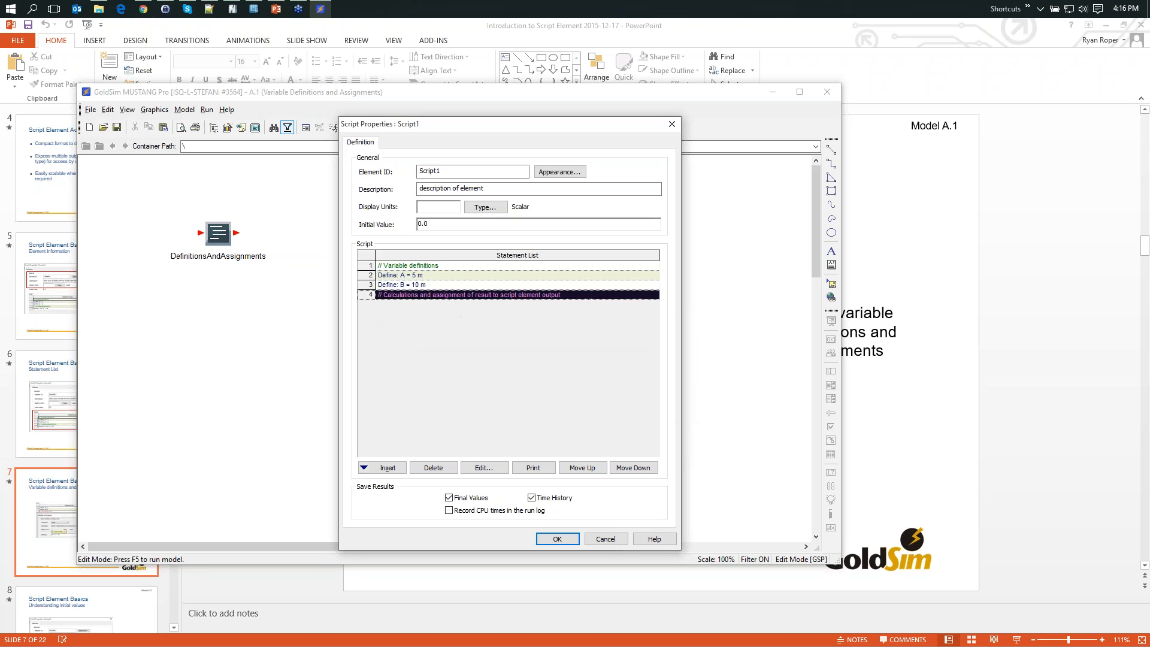
- Insert a variable assignment below the calculations comment and choose Result as its variable
{"action": "left_click", "coordinate": [390, 467]}
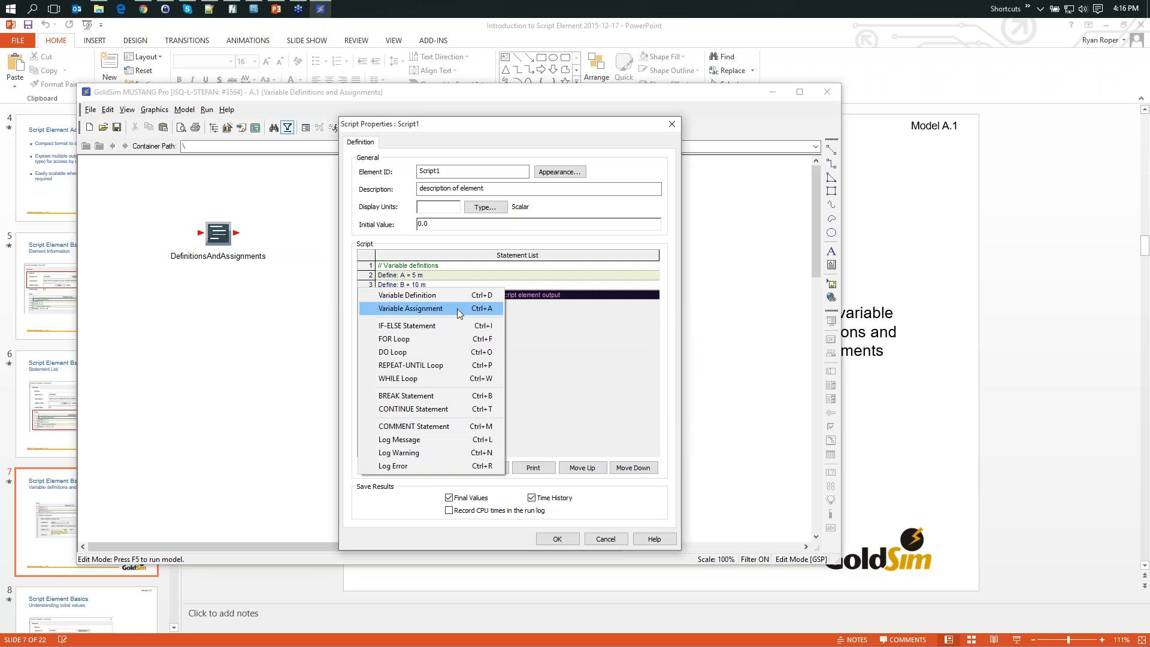
{"action": "left_click", "coordinate": [458, 308]}
{"action": "left_click_drag", "start_coordinate": [471, 279], "coordinate": [518, 331]}
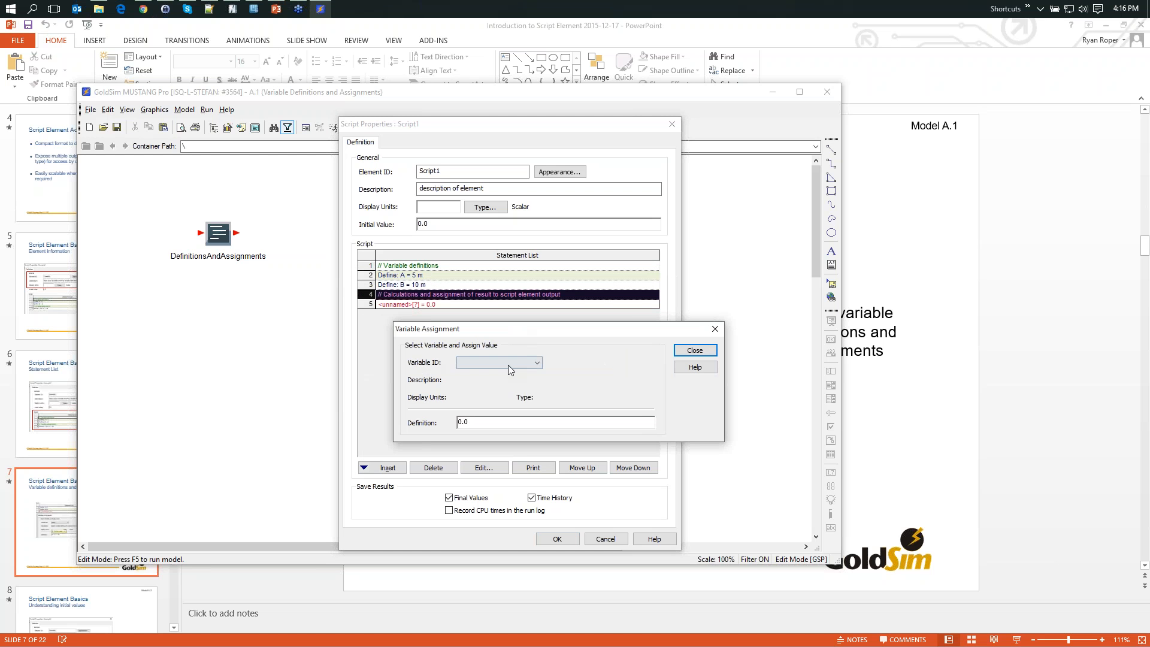
{"action": "left_click", "coordinate": [538, 363]}
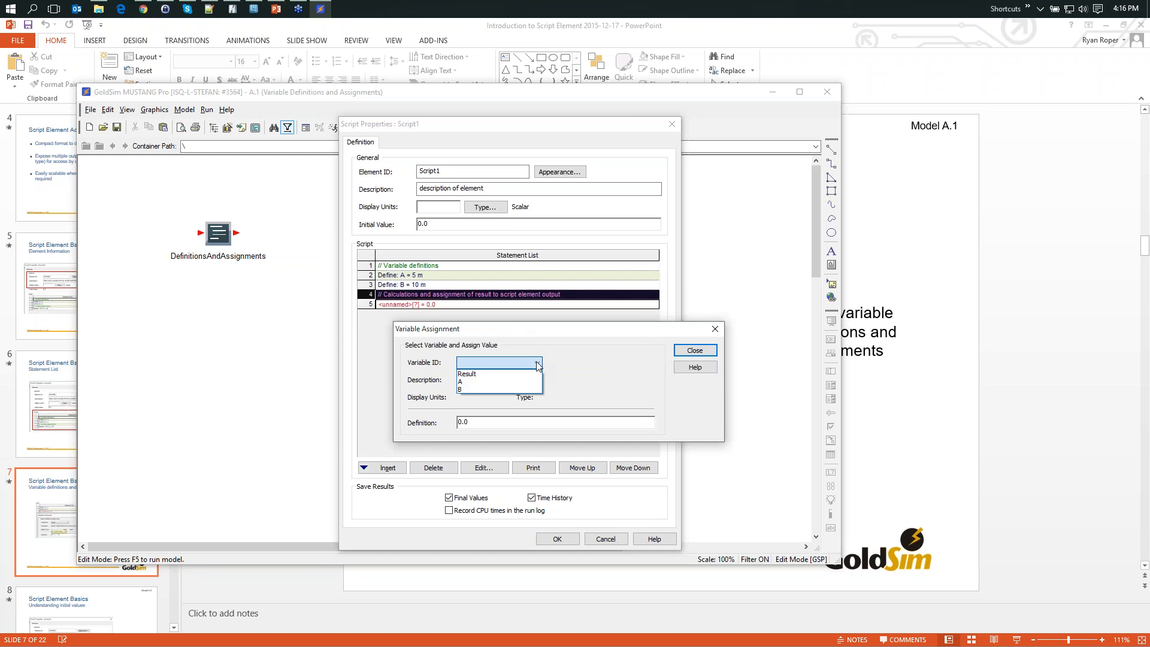
{"action": "left_click", "coordinate": [490, 374]}
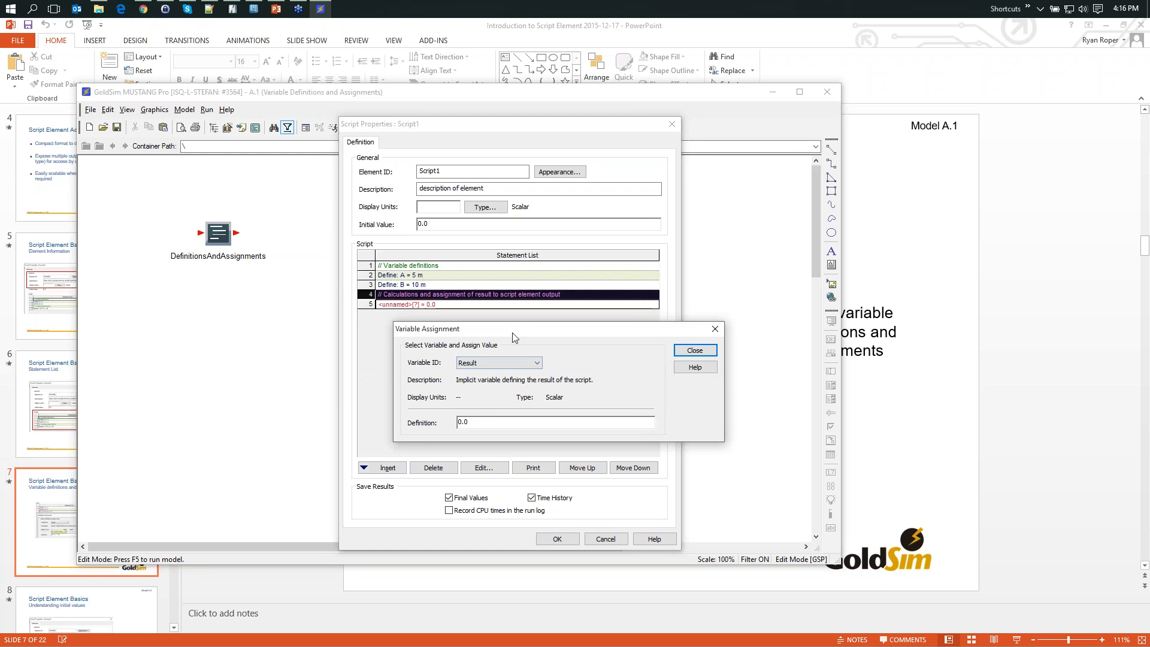
{"action": "left_click_drag", "start_coordinate": [513, 333], "coordinate": [556, 332]}
- Define the Result assignment as ~A * ~B and close the assignment
{"action": "left_click", "coordinate": [546, 421]}
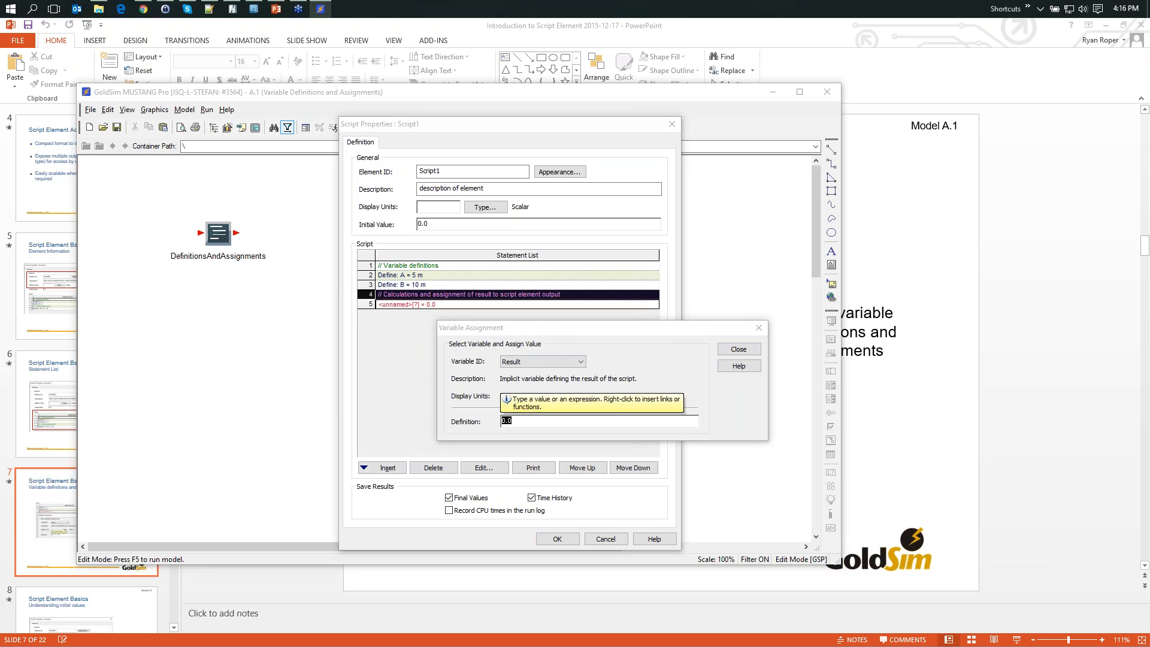
{"action": "type", "text": "A *"}
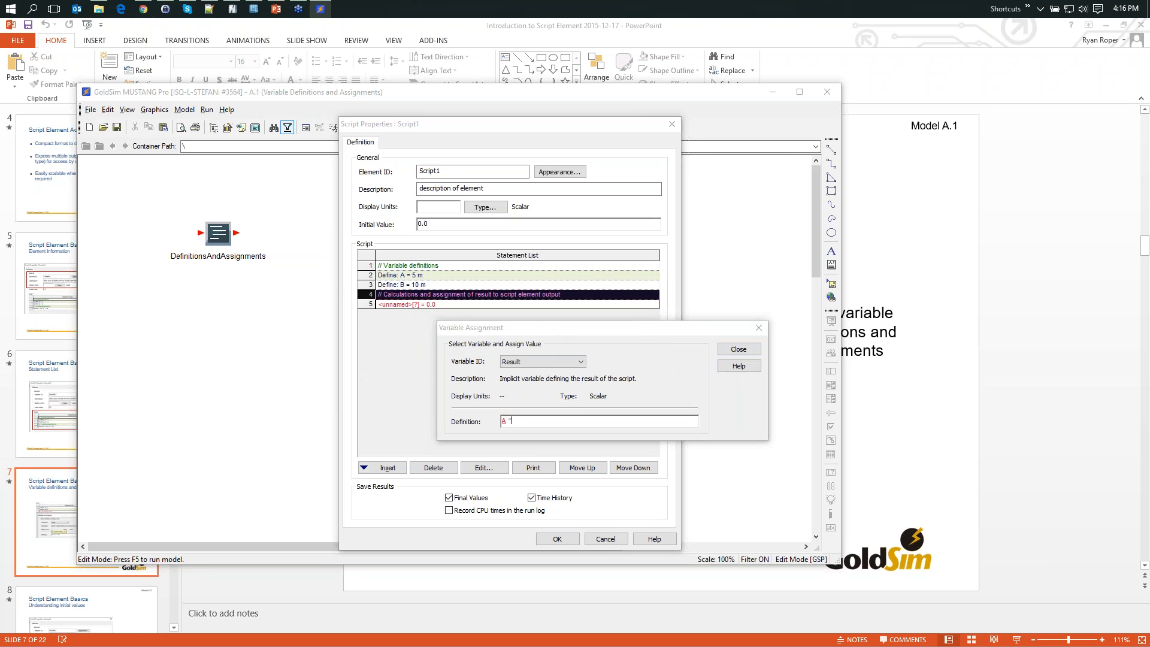
{"action": "type", "text": " B"}
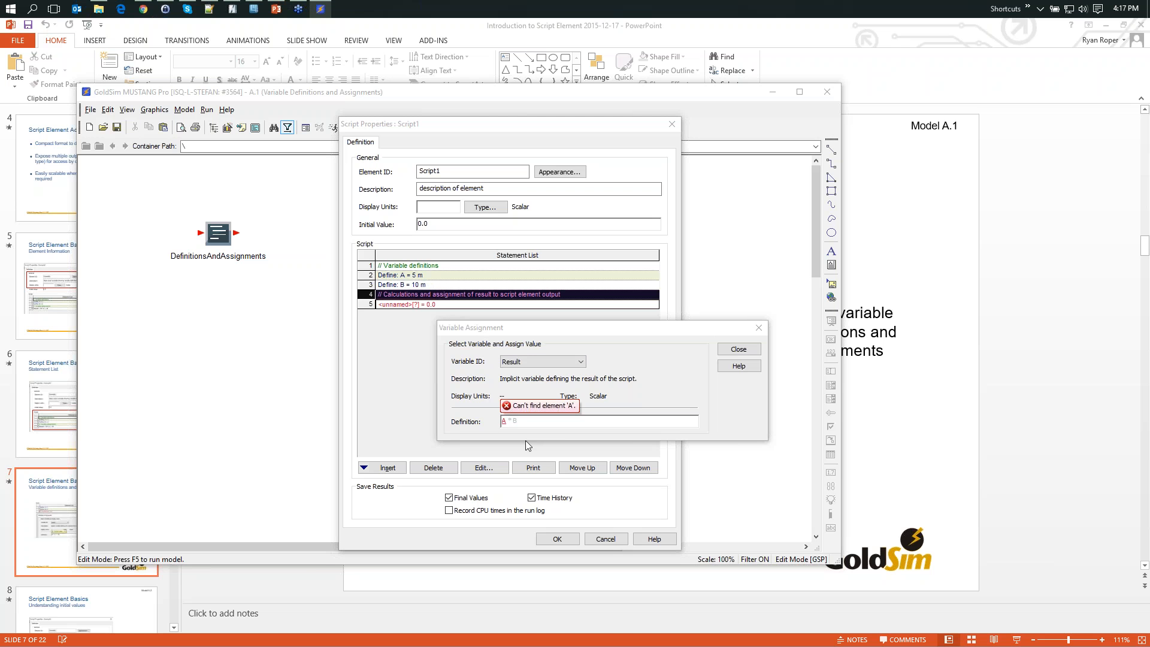
{"action": "type", "text": "~"}
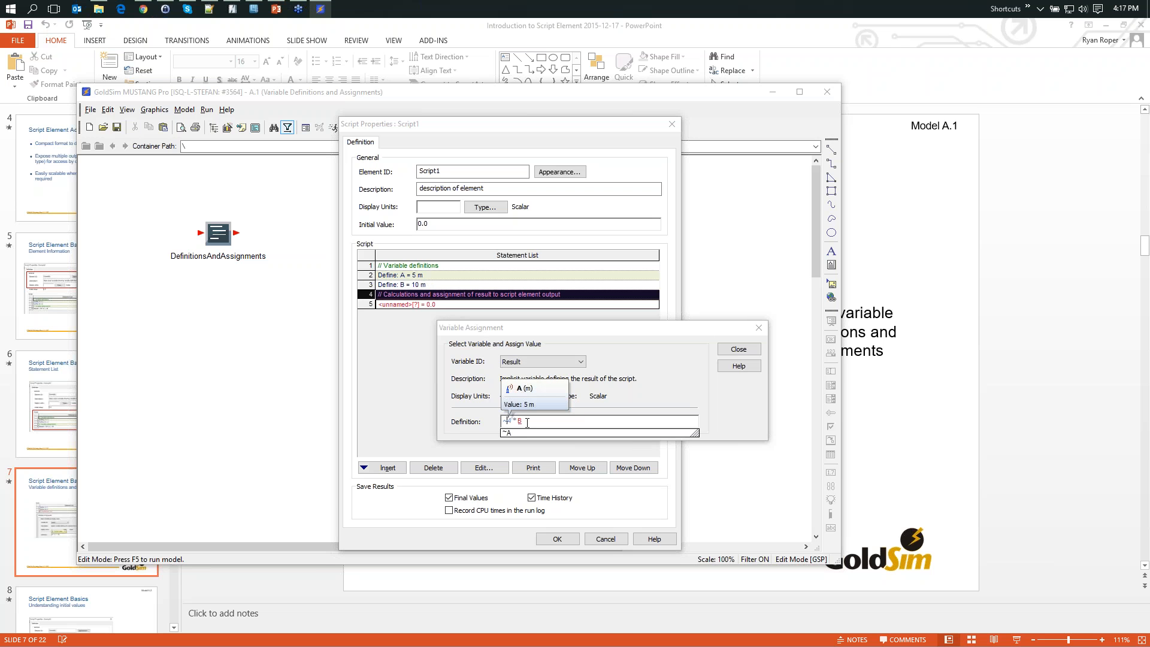
{"action": "left_click", "coordinate": [527, 423]}
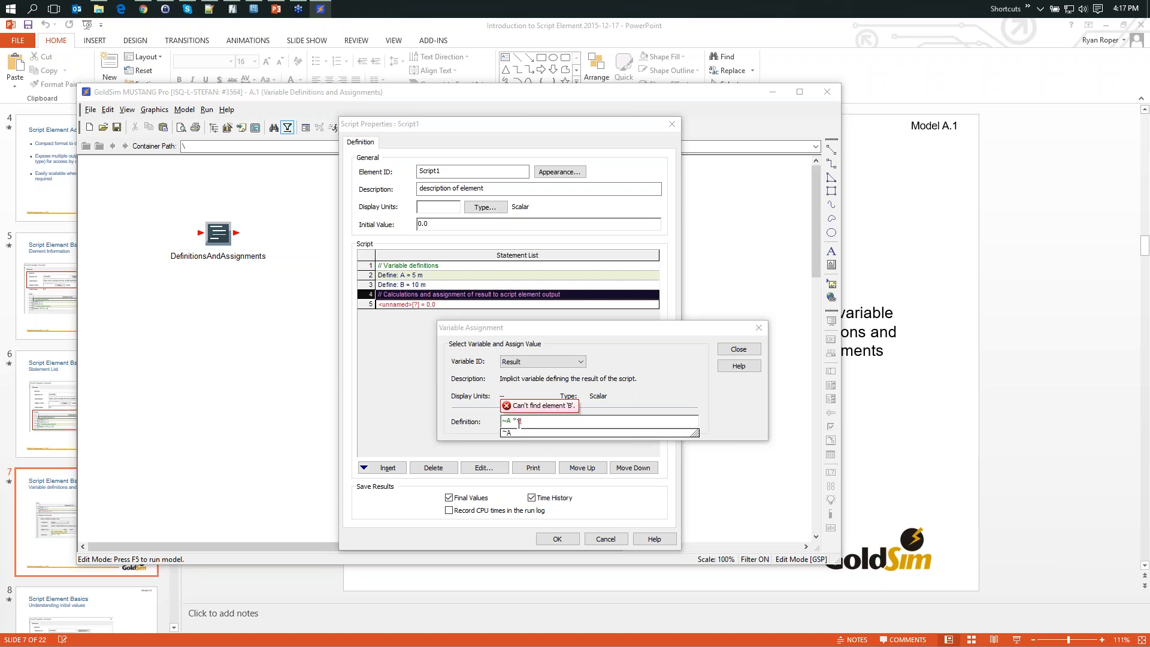
{"action": "left_click", "coordinate": [519, 421]}
{"action": "type", "text": "~"}
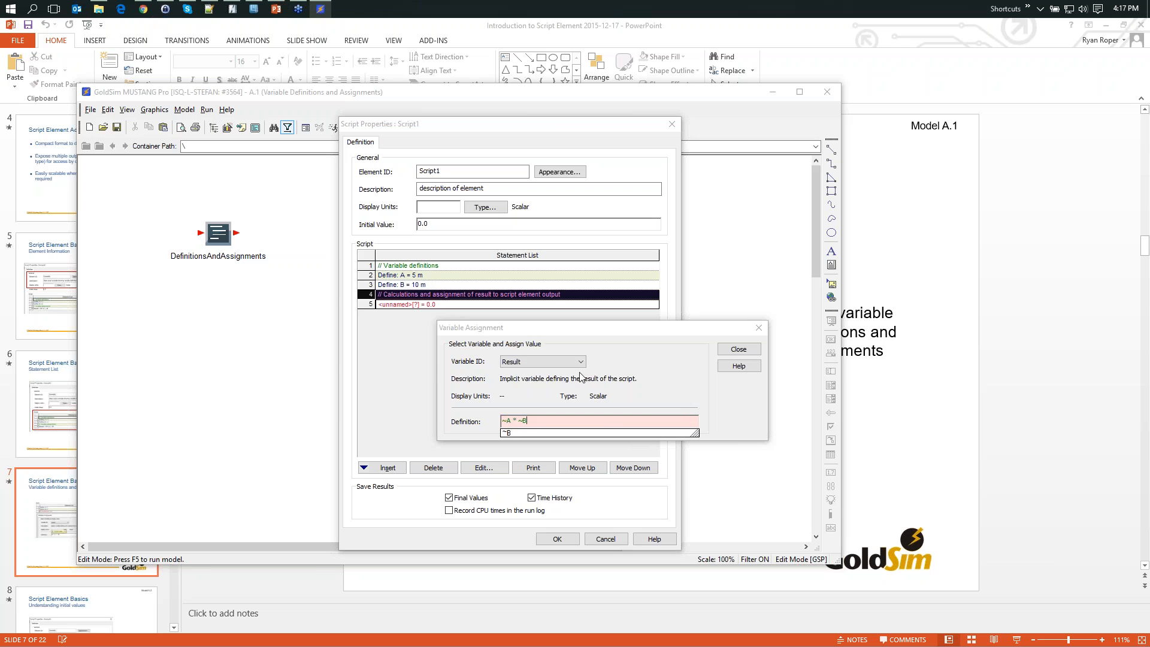
{"action": "left_click", "coordinate": [726, 353]}
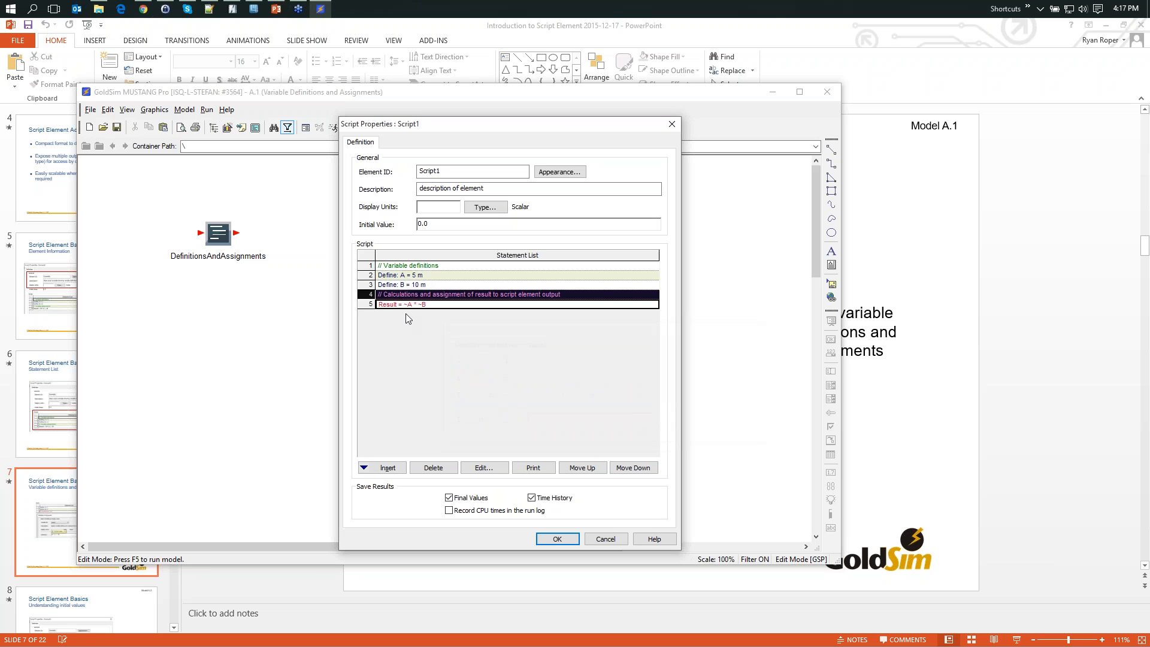
- Set the script element's display units to m2
{"action": "mouse_move", "coordinate": [386, 311]}
{"action": "left_click", "coordinate": [446, 209]}
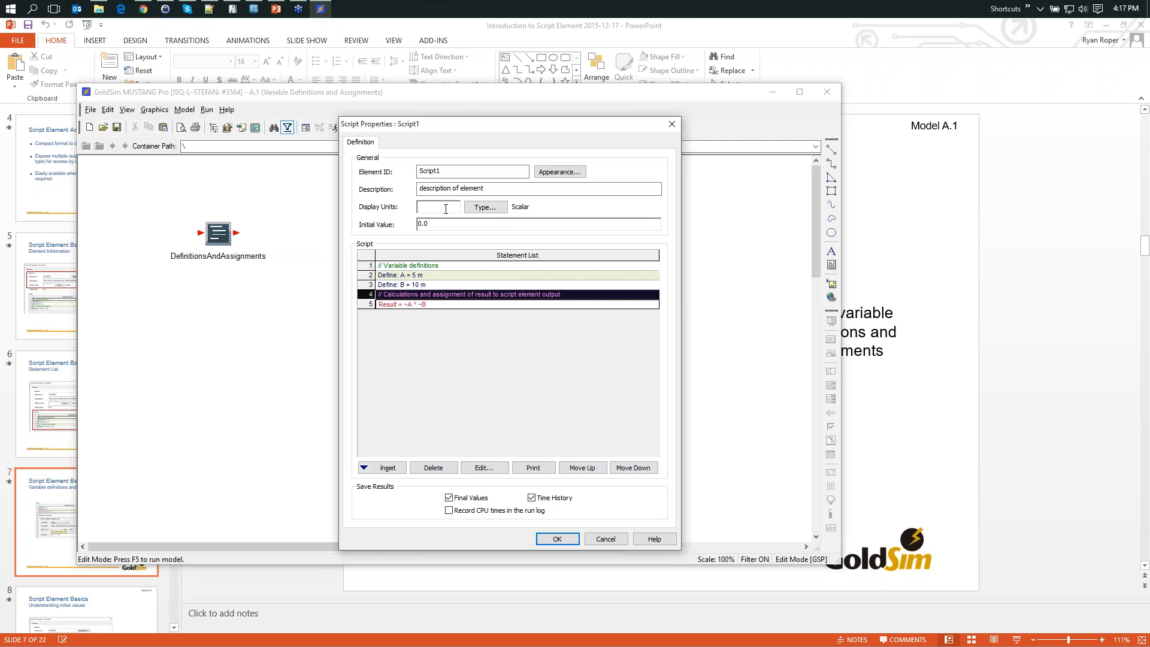
{"action": "type", "text": "m2"}
{"action": "key", "text": "Tab"}
{"action": "left_click", "coordinate": [420, 330]}
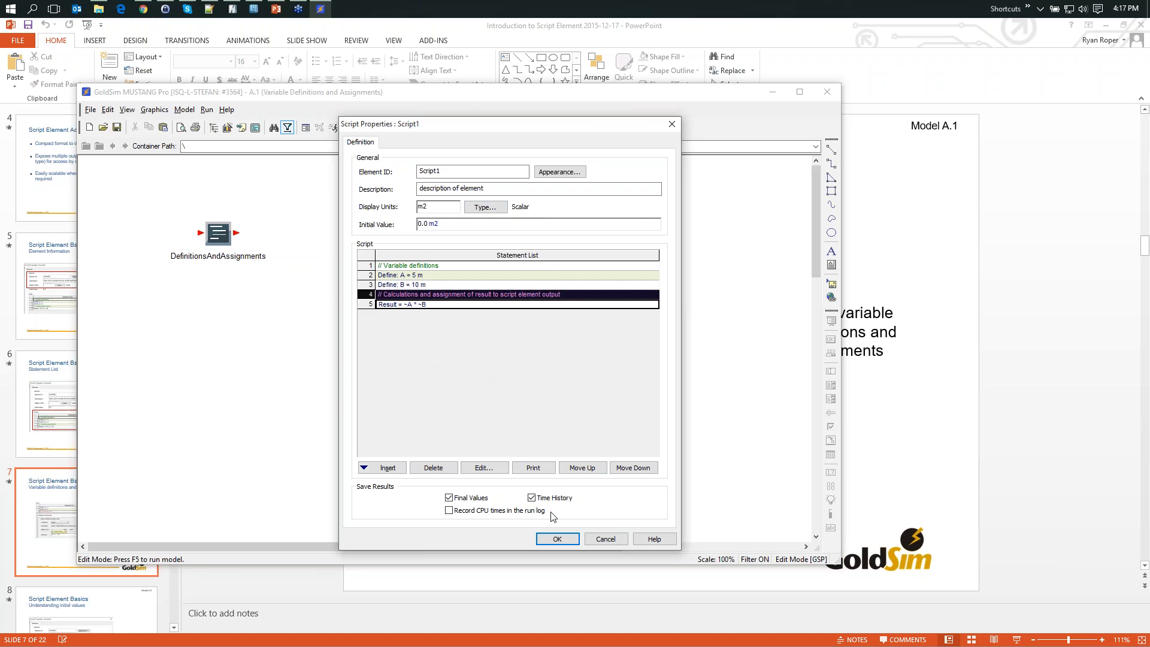
- Accept the script's properties and move the Script1 element slightly higher, above and beside DefinitionsAndAssignments
{"action": "left_click", "coordinate": [402, 265]}
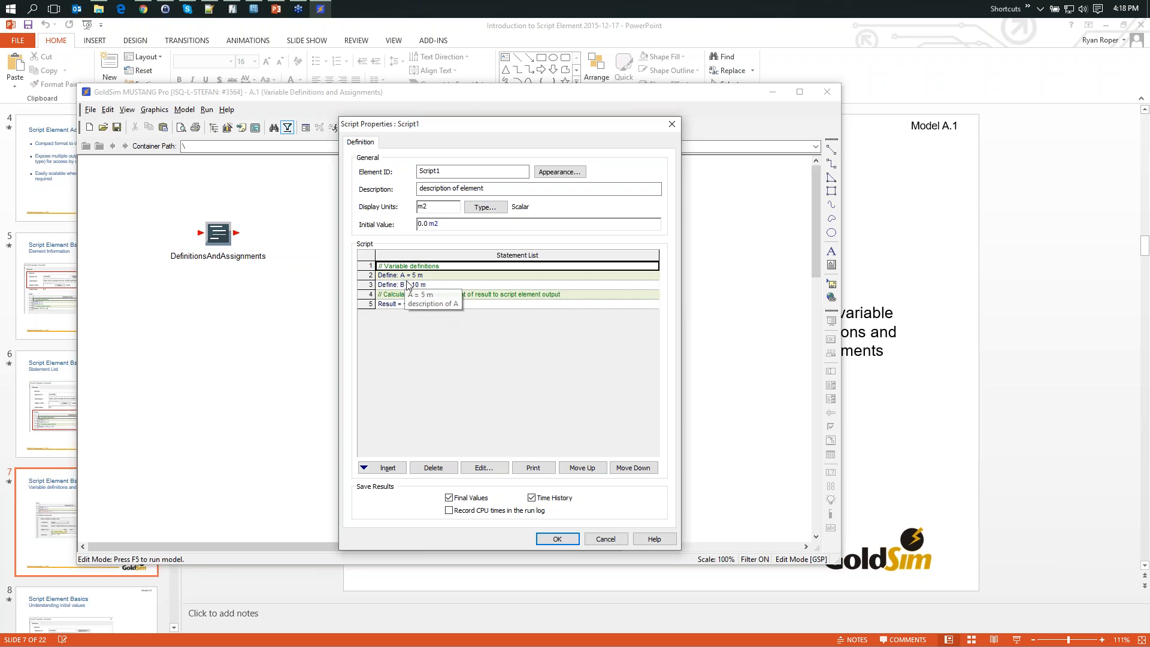
{"action": "left_click", "coordinate": [569, 542]}
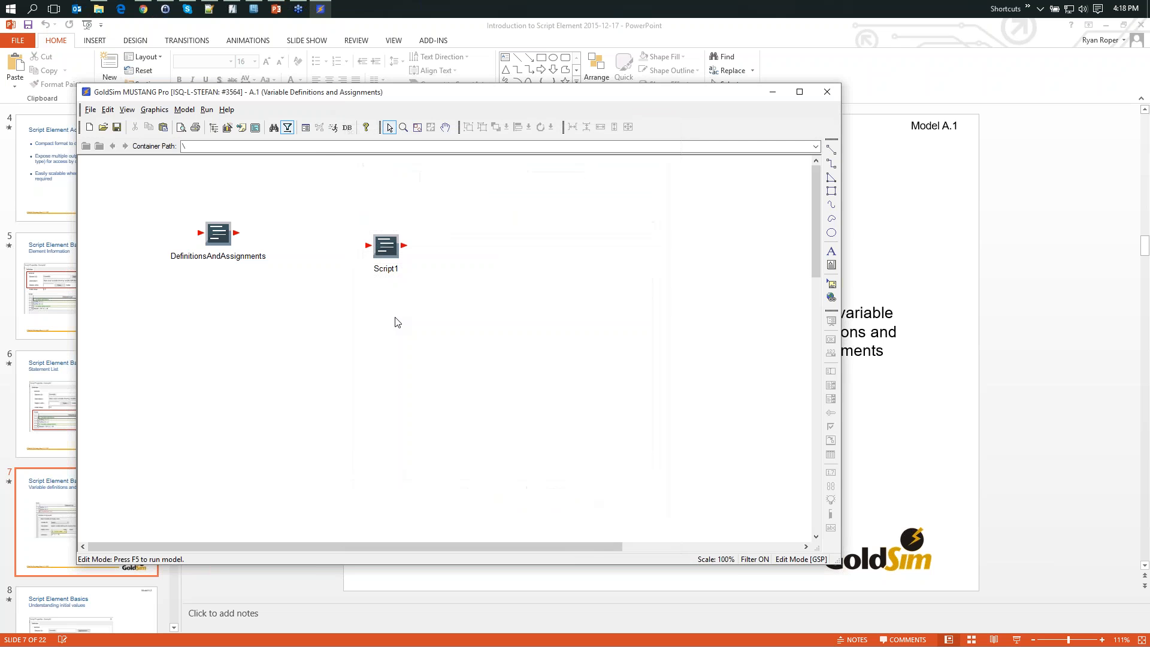
{"action": "left_click_drag", "start_coordinate": [393, 269], "coordinate": [367, 231]}
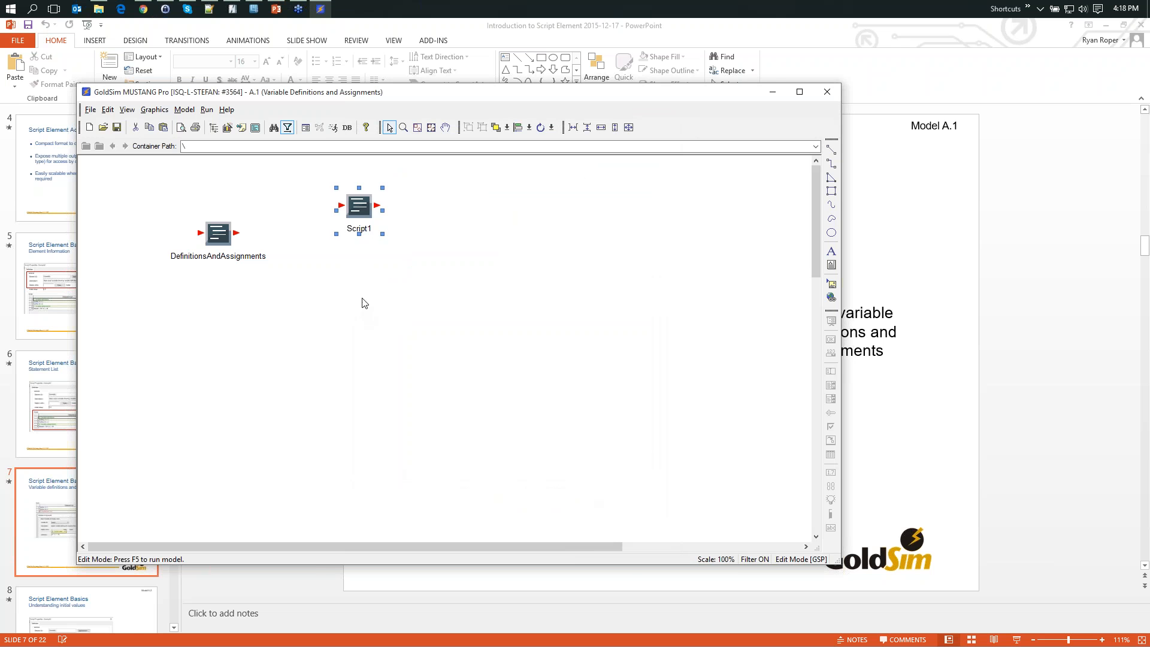
{"action": "right_click", "coordinate": [362, 299]}
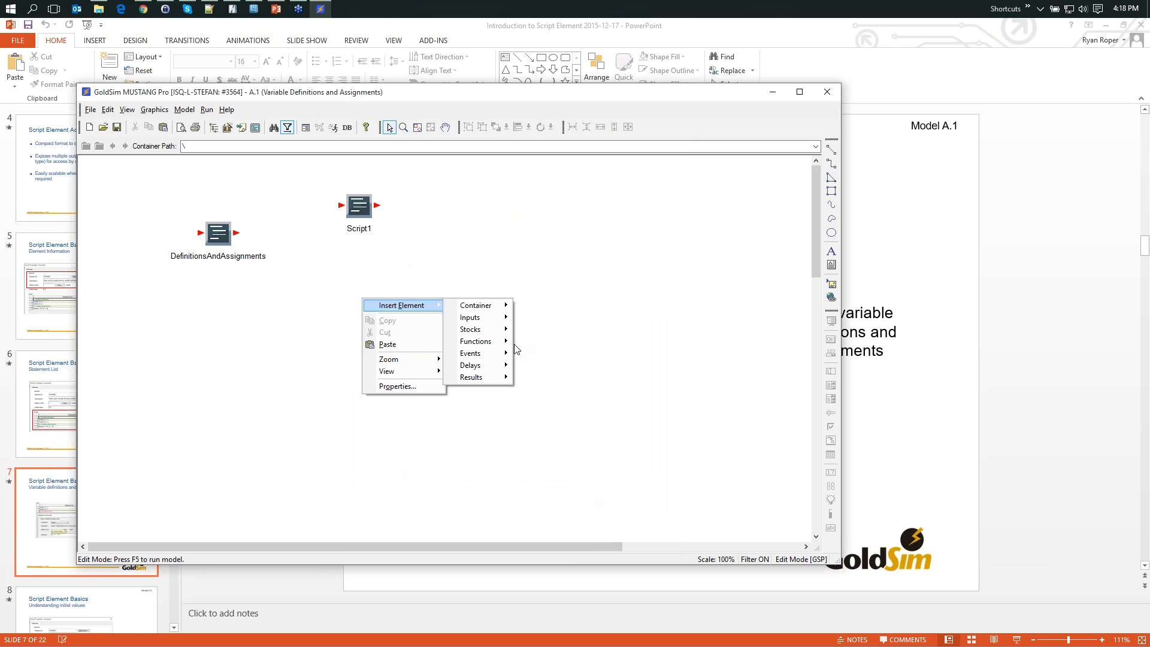
{"action": "mouse_move", "coordinate": [494, 347]}
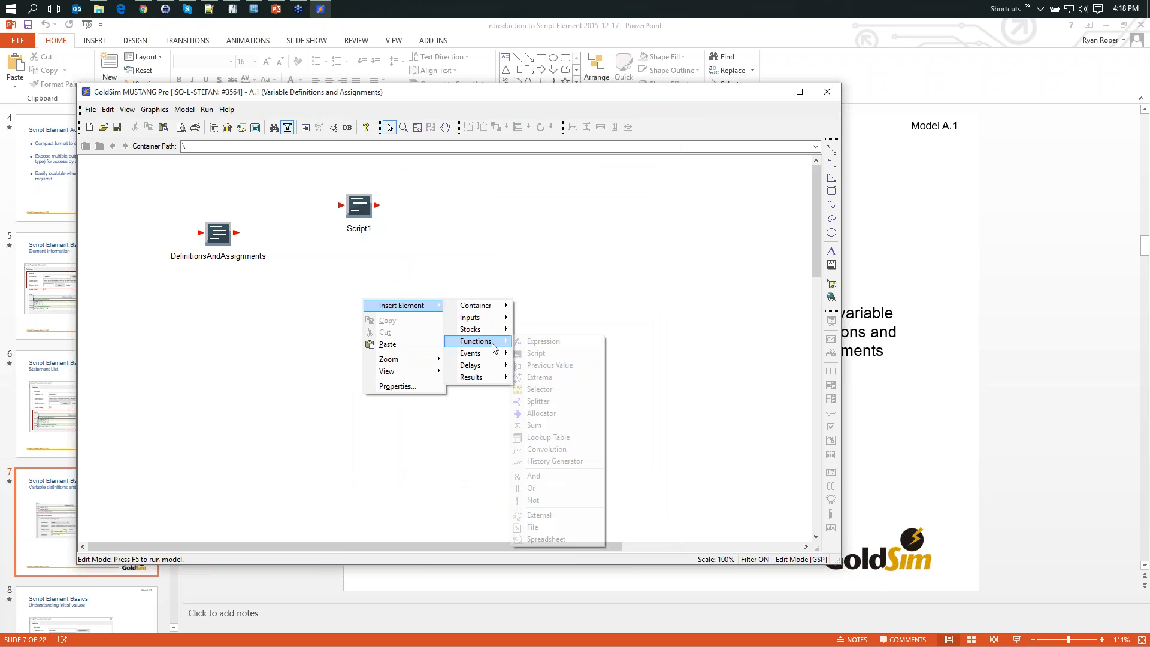
{"action": "left_click", "coordinate": [547, 352]}
{"action": "left_click_drag", "start_coordinate": [469, 123], "coordinate": [650, 88]}
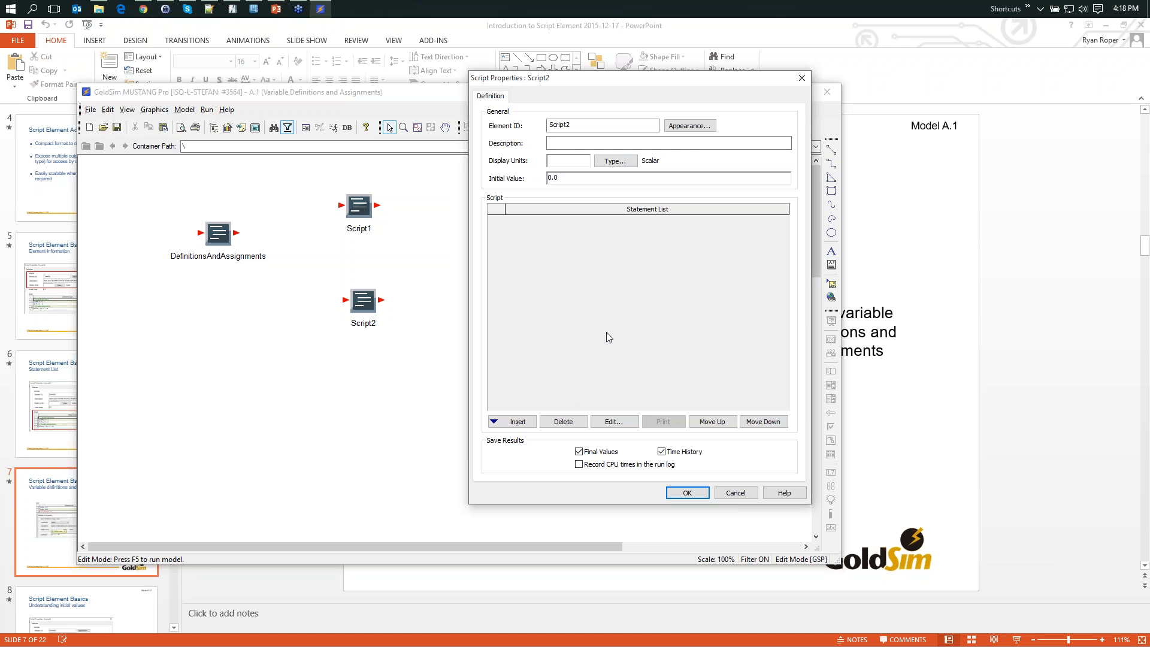
{"action": "left_click", "coordinate": [517, 422]}
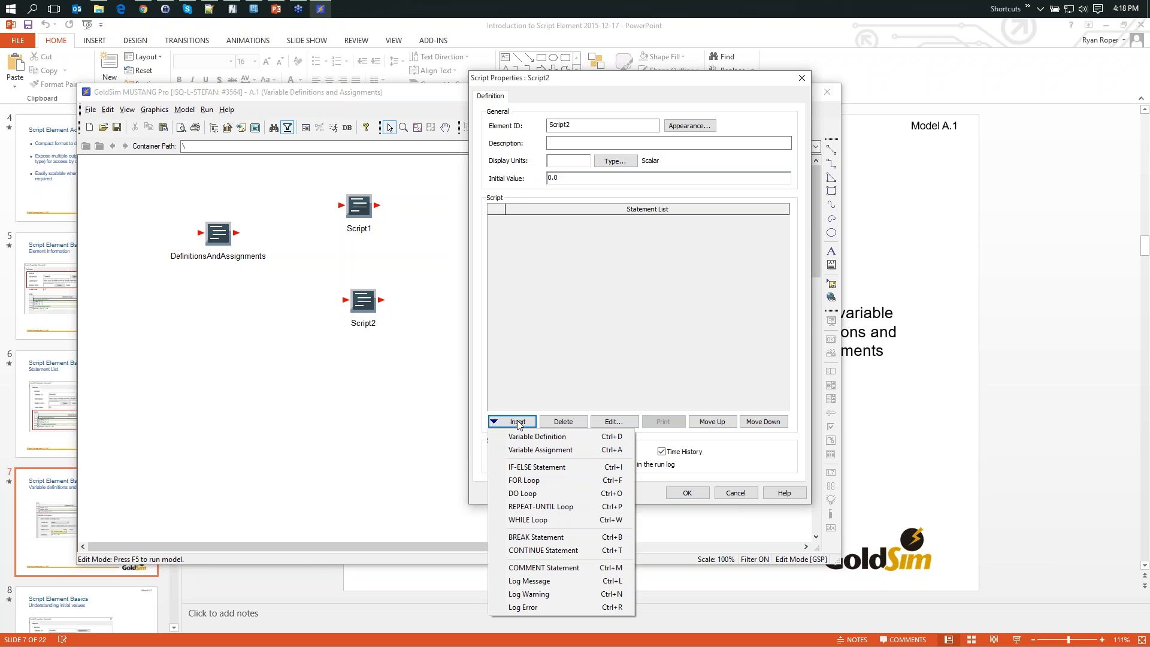
{"action": "left_click", "coordinate": [558, 581]}
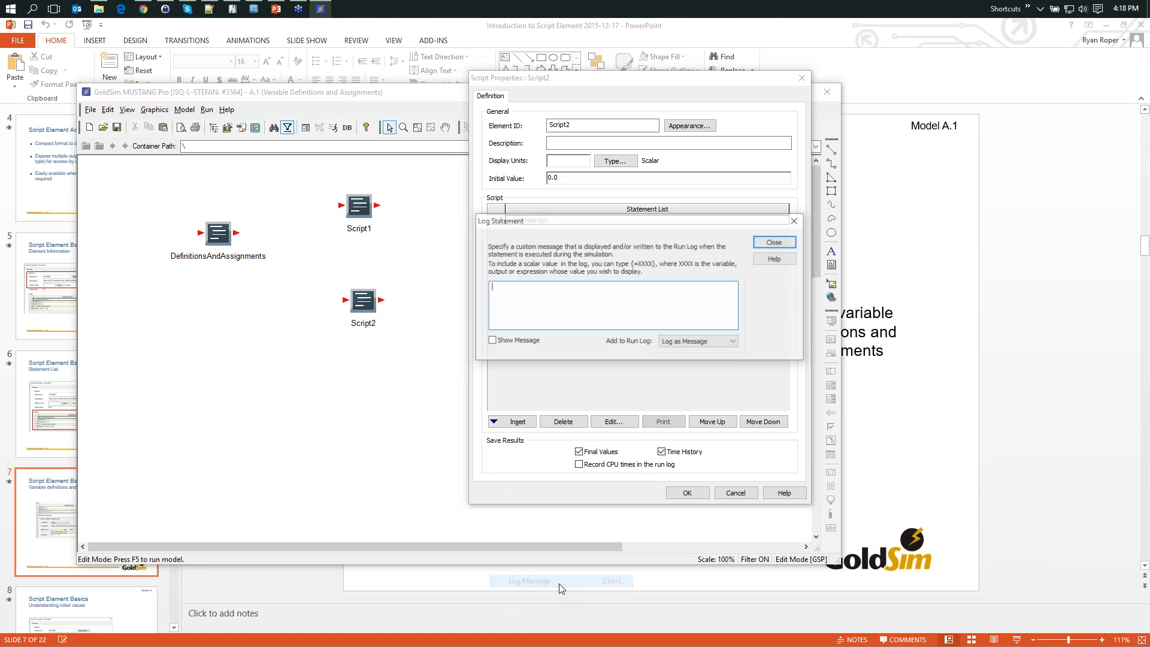
{"action": "left_click_drag", "start_coordinate": [634, 226], "coordinate": [676, 242]}
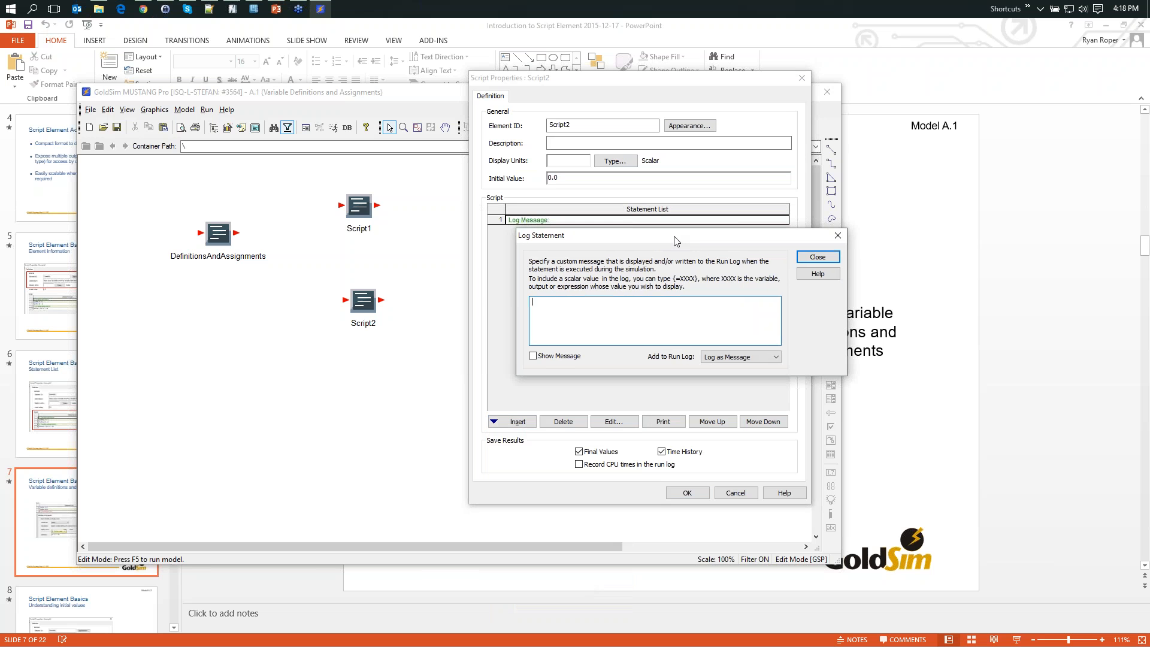
{"action": "left_click", "coordinate": [817, 258]}
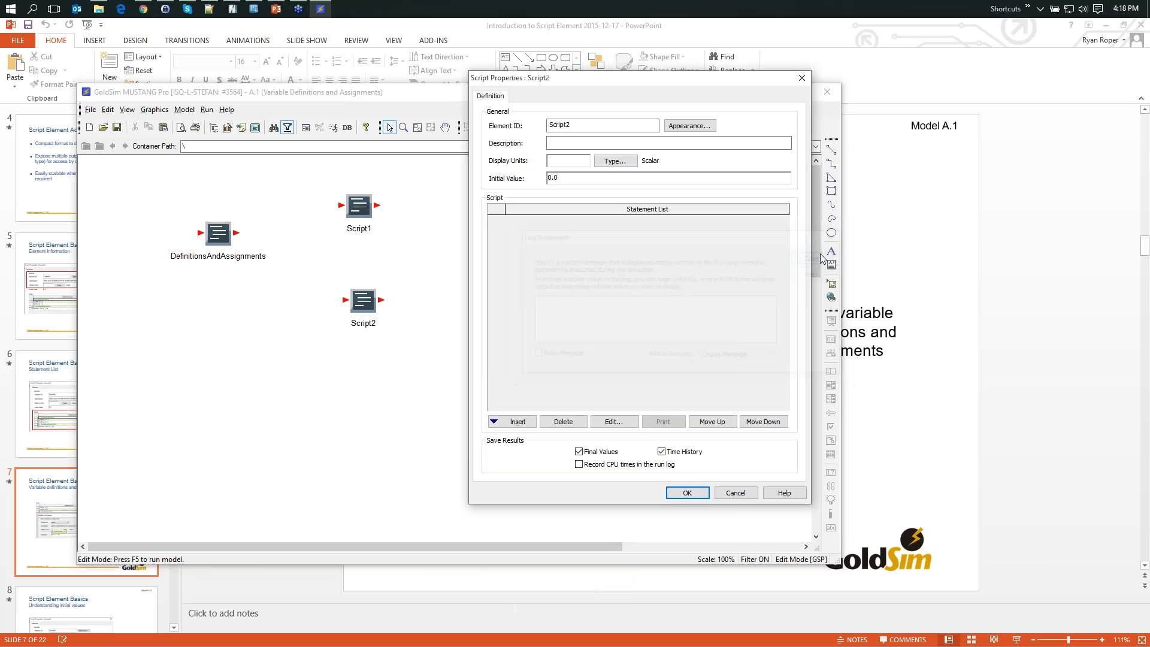
{"action": "left_click", "coordinate": [735, 492]}
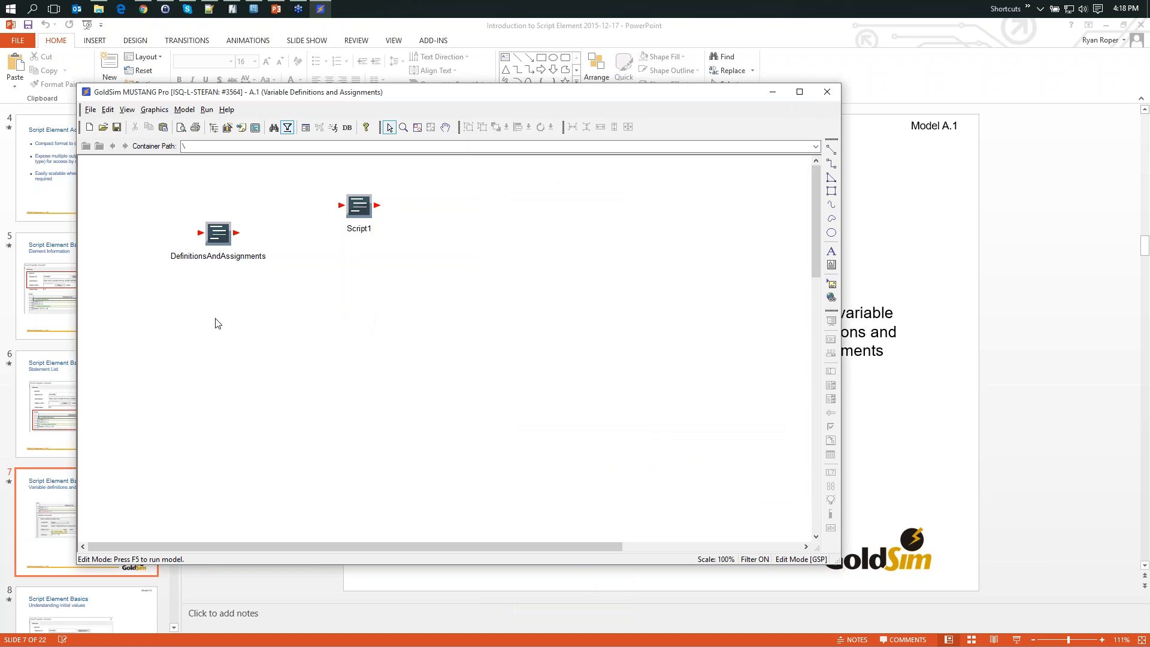
- Insert a Stochastic element below DefinitionsAndAssignments and set its distribution mode to Resampled
{"action": "right_click", "coordinate": [199, 324]}
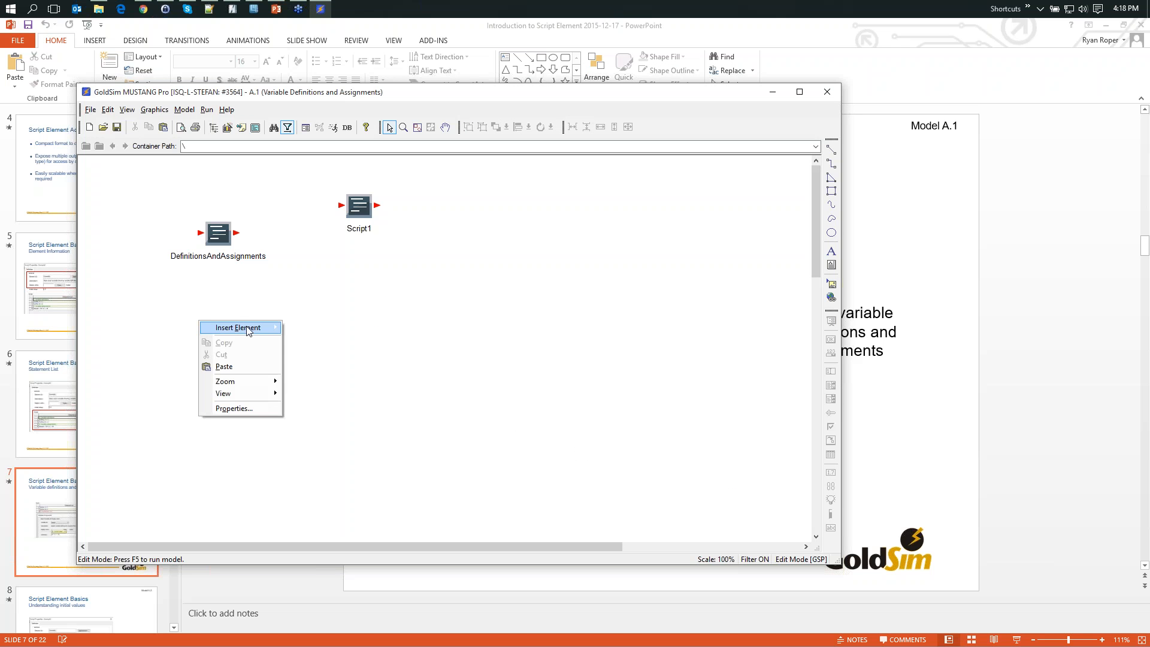
{"action": "mouse_move", "coordinate": [239, 327]}
{"action": "mouse_move", "coordinate": [322, 347]}
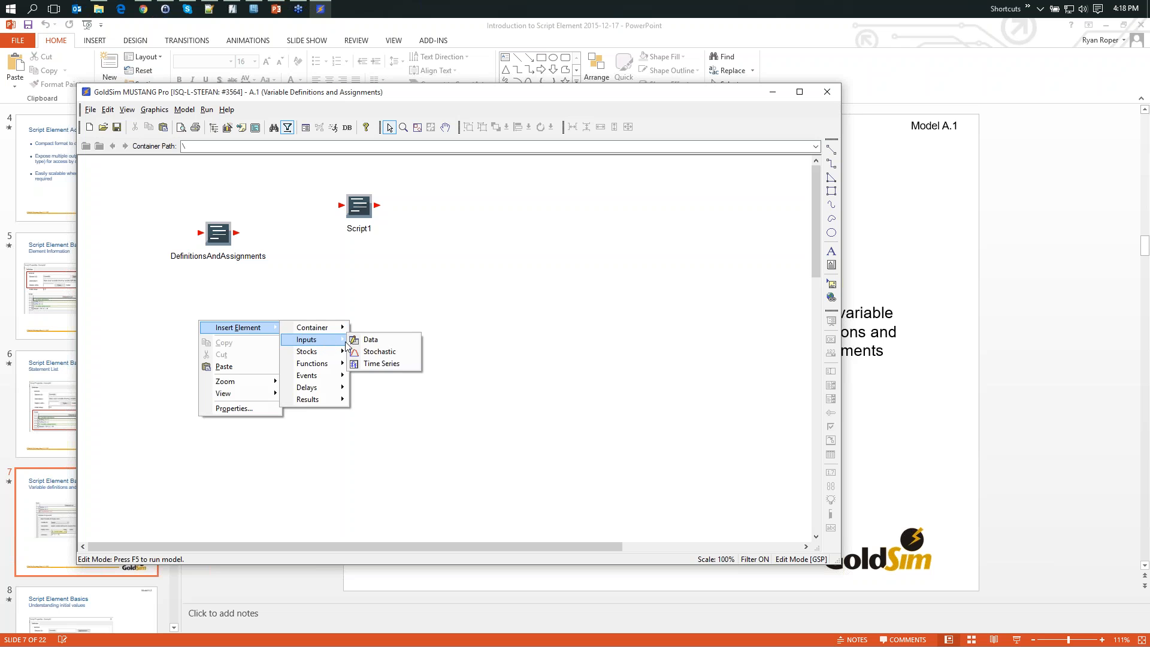
{"action": "left_click", "coordinate": [388, 351]}
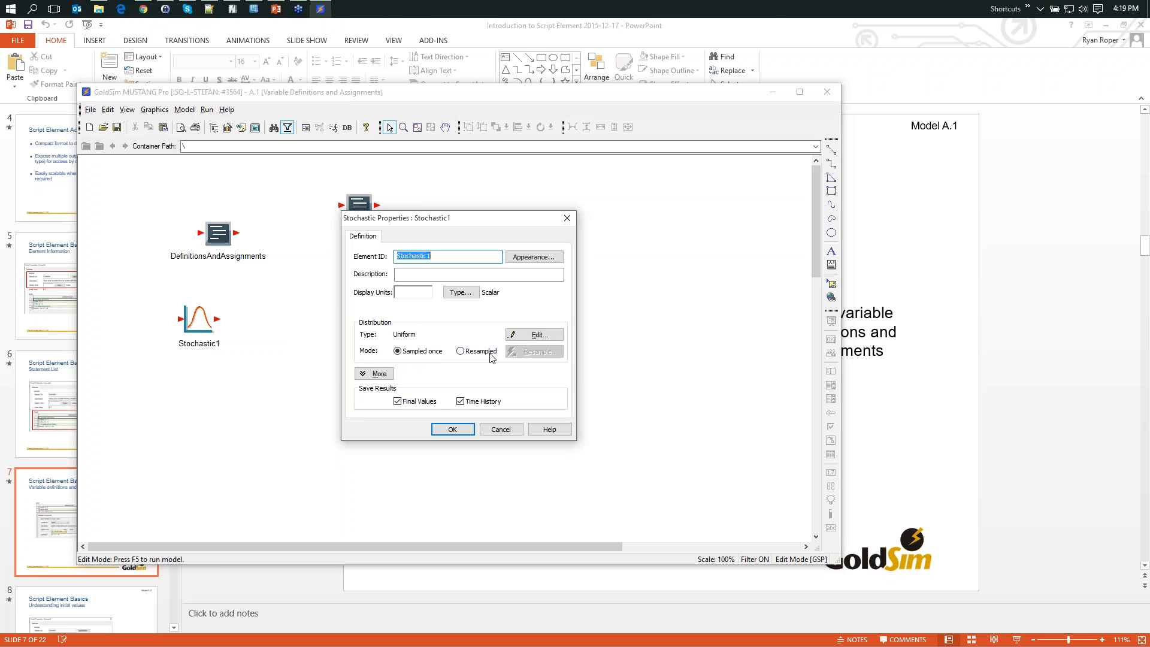
{"action": "left_click", "coordinate": [460, 351]}
- Add an On Changed resampling trigger defined by EDay, then shift the Stochastic1 element slightly to the right
{"action": "left_click", "coordinate": [527, 352]}
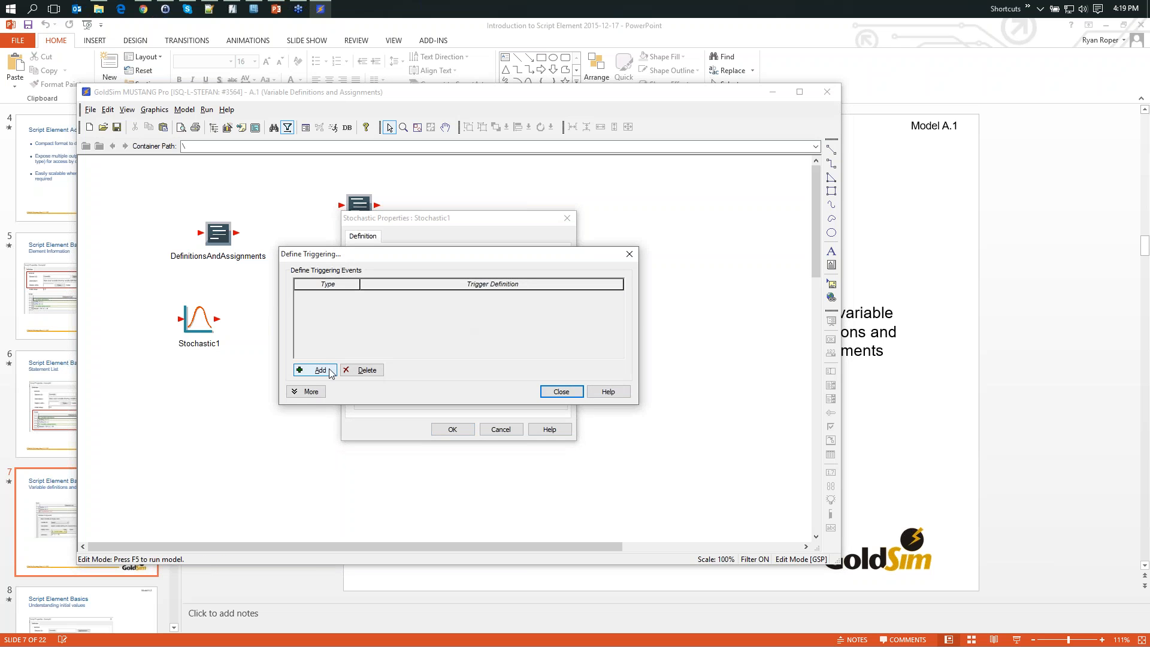
{"action": "left_click", "coordinate": [317, 370]}
{"action": "left_click", "coordinate": [329, 294]}
{"action": "left_click", "coordinate": [329, 312]}
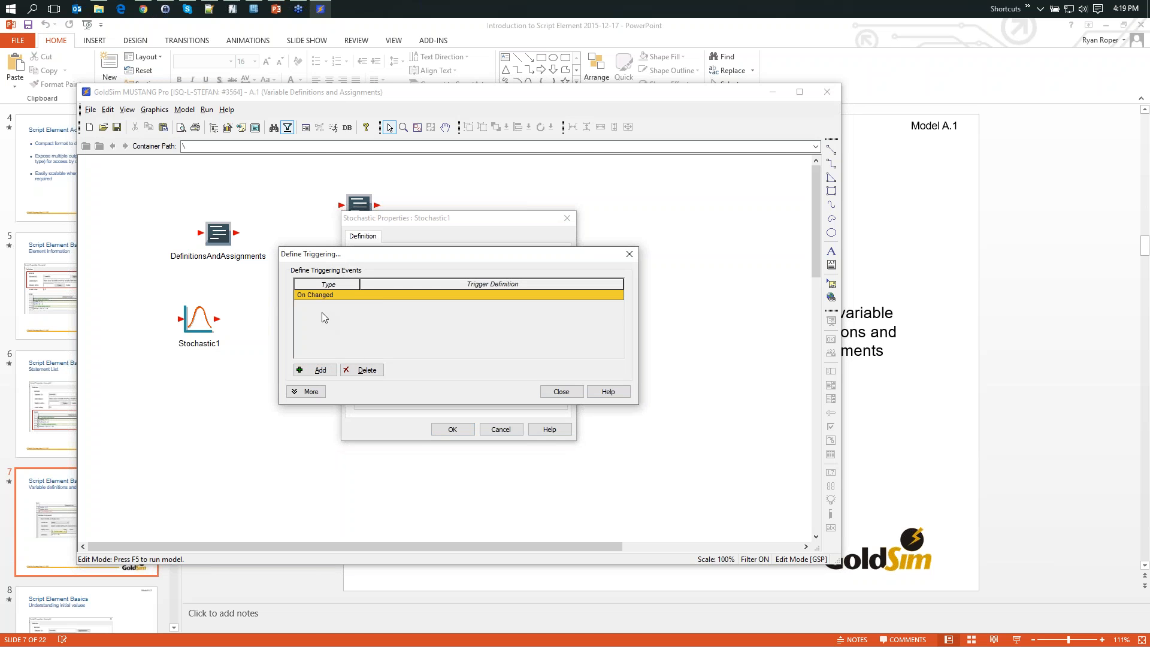
{"action": "type", "text": "EDay"}
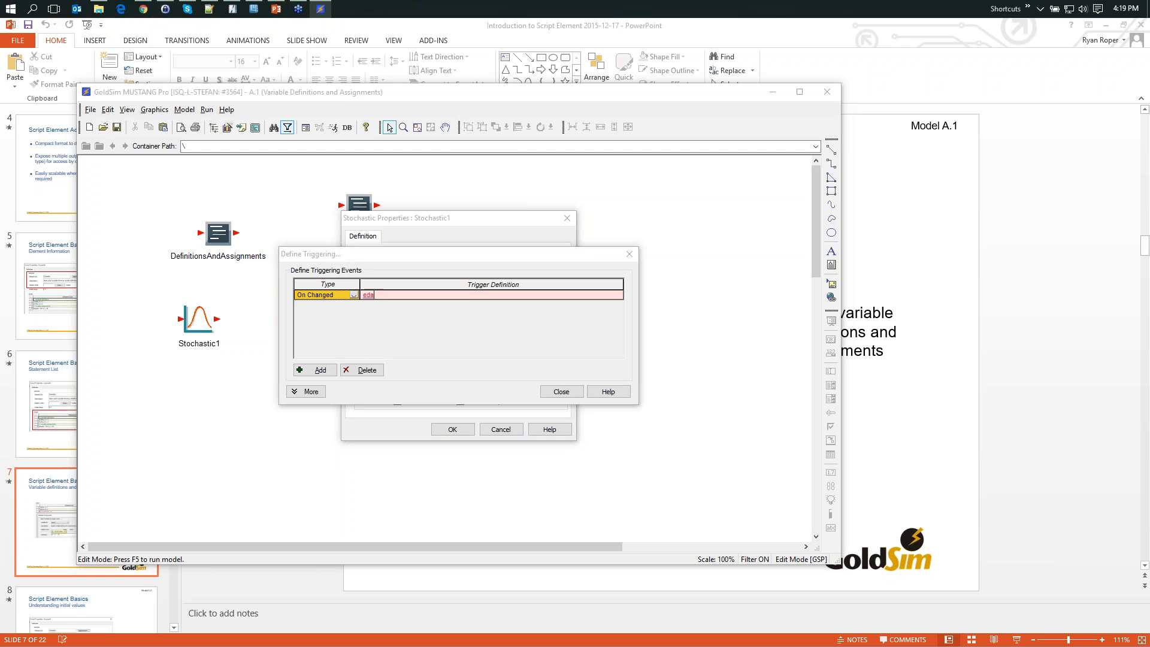
{"action": "left_click", "coordinate": [551, 391]}
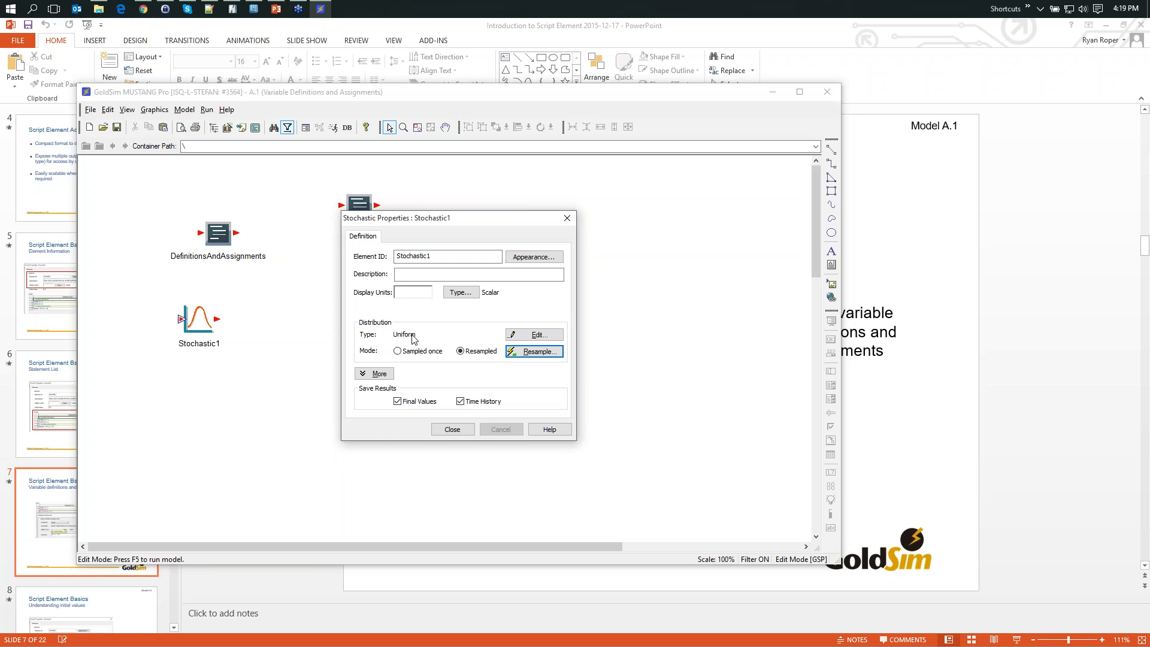
{"action": "left_click", "coordinate": [464, 430]}
{"action": "left_click_drag", "start_coordinate": [199, 323], "coordinate": [250, 324]}
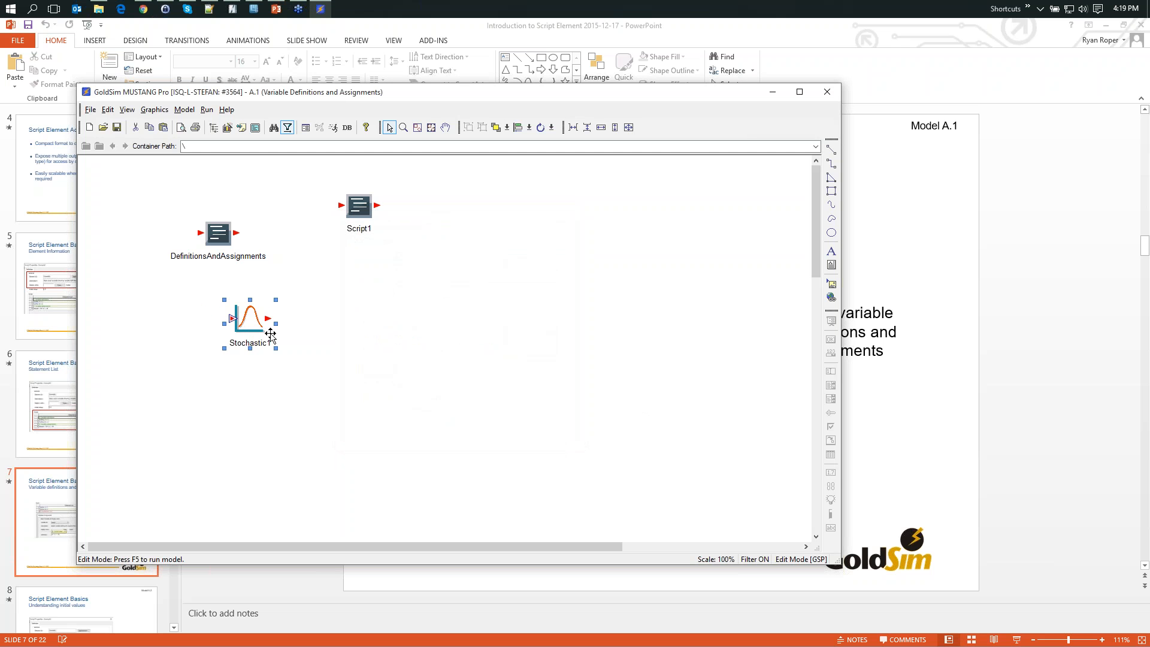
- Insert a Data input element below Stochastic1
{"action": "mouse_move", "coordinate": [266, 328]}
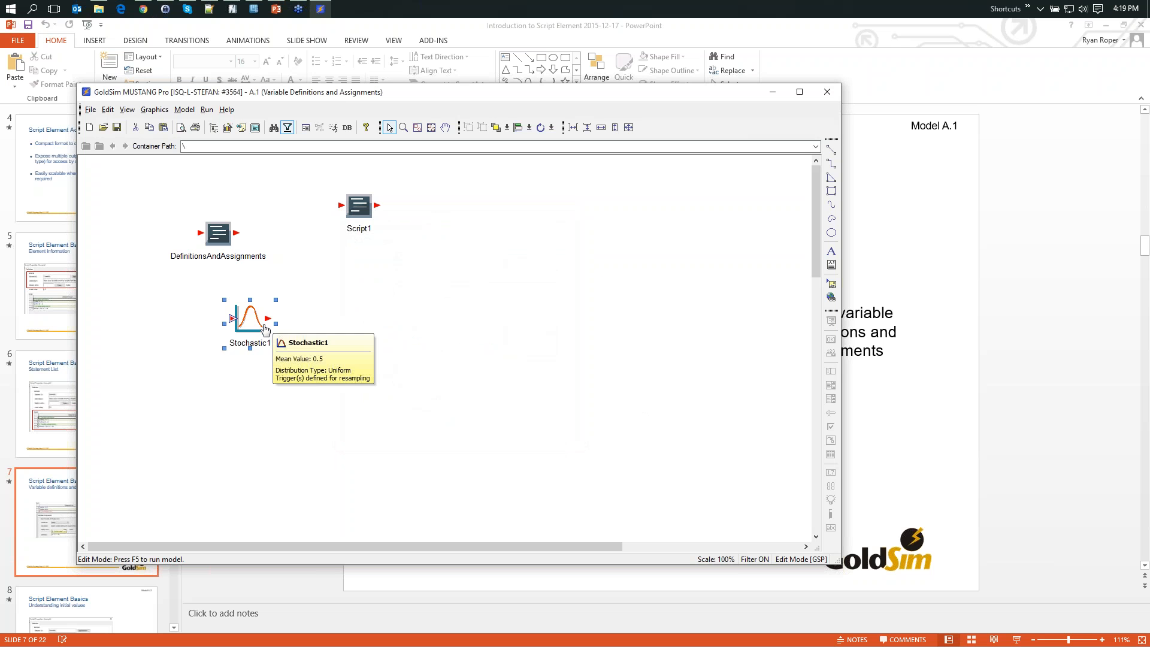
{"action": "right_click", "coordinate": [252, 398]}
{"action": "mouse_move", "coordinate": [293, 400]}
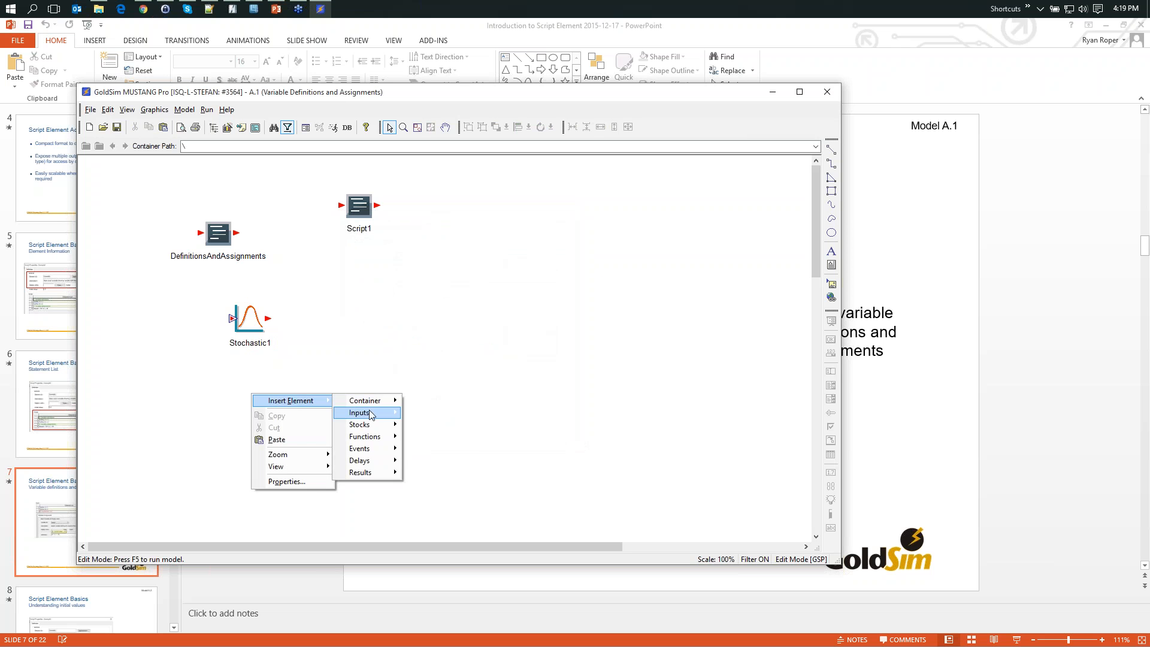
{"action": "mouse_move", "coordinate": [366, 413]}
{"action": "left_click", "coordinate": [429, 414]}
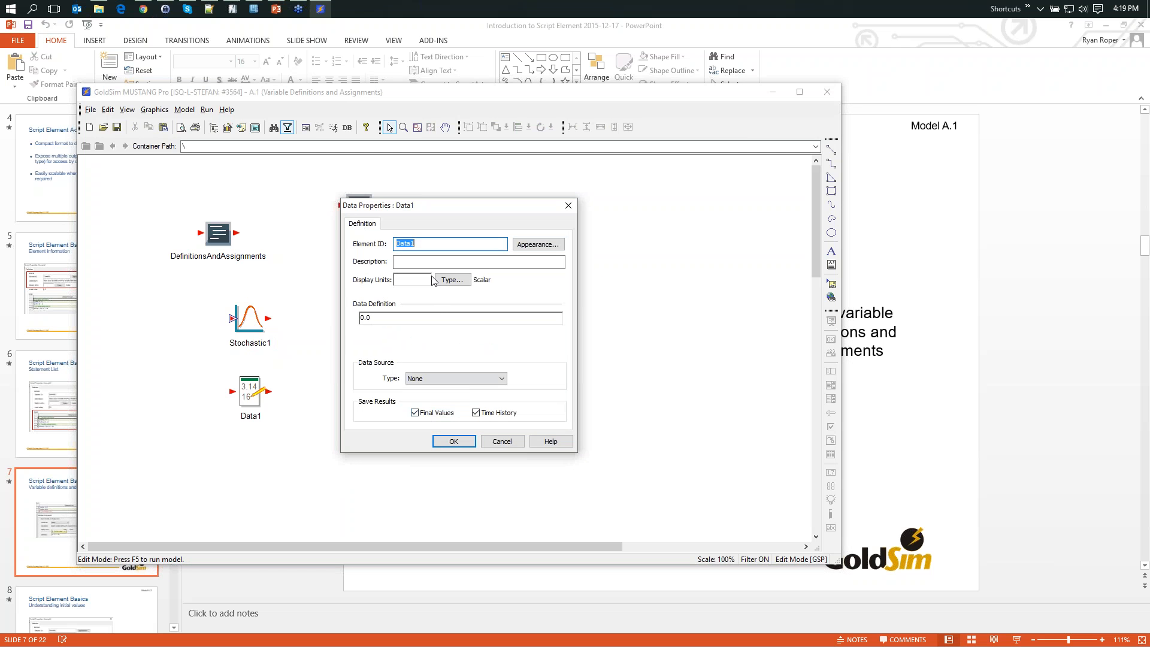
- Name the Data element threshold, define its value as 0.8 and accept its properties
{"action": "type", "text": "threas"}
{"action": "key", "text": "BackSpace"}
{"action": "key", "text": "BackSpace"}
{"action": "type", "text": "shold"}
{"action": "key", "text": "Tab"}
{"action": "type", "text": "0.8"}
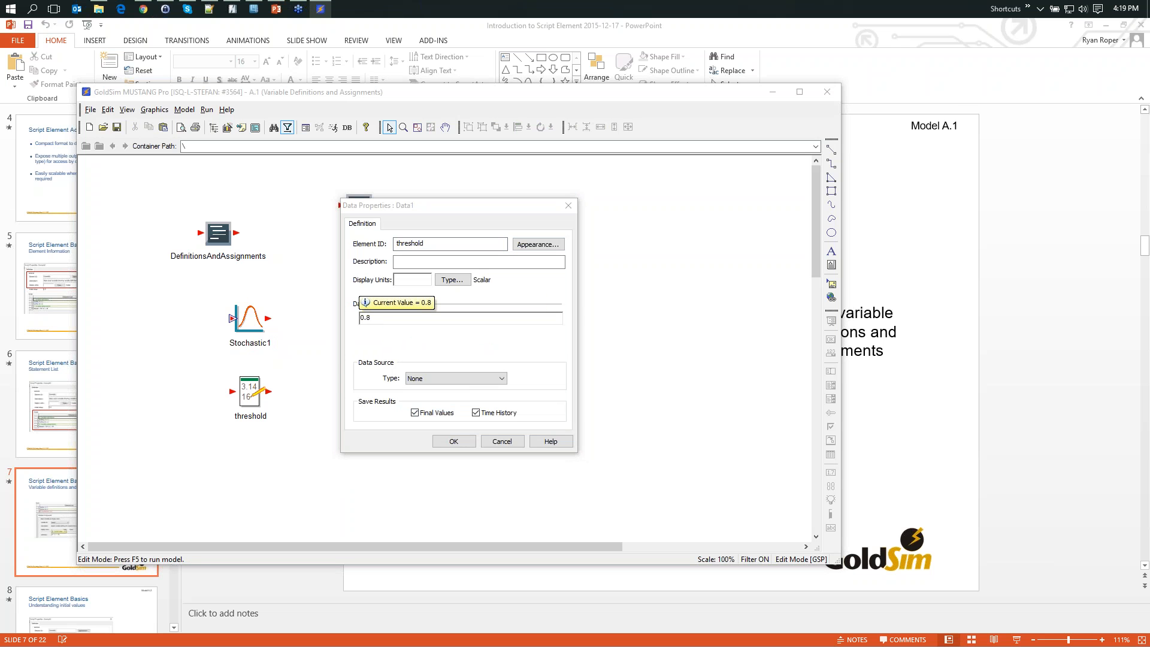
{"action": "left_click", "coordinate": [453, 441]}
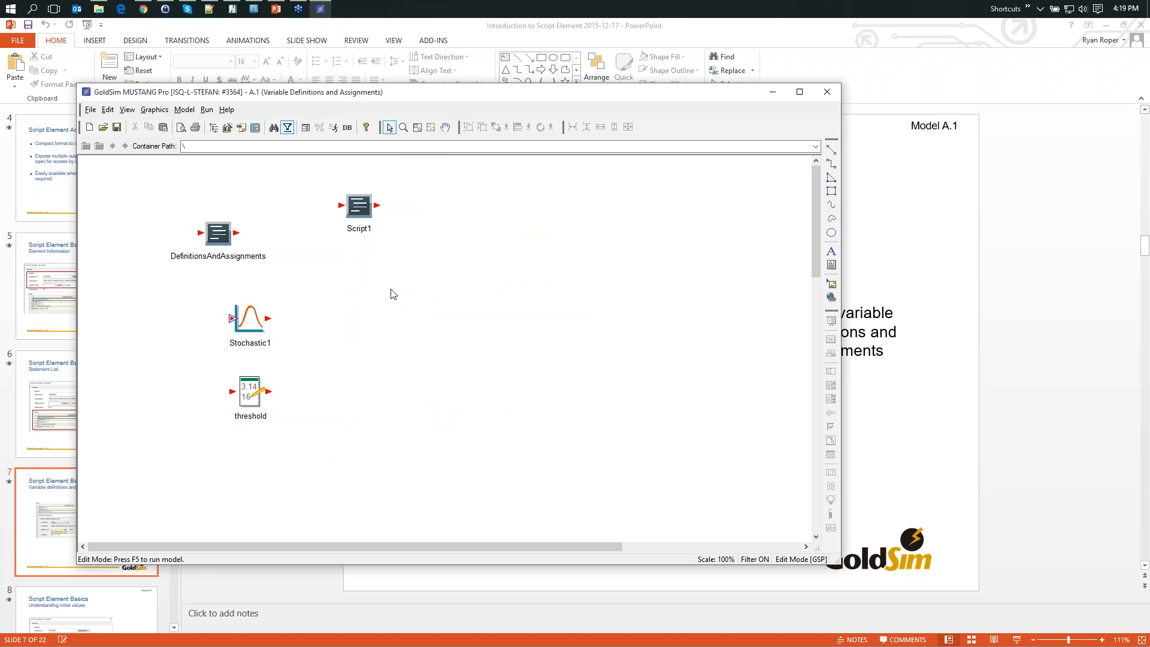
- Insert a second Script element below Script1, keeping its properties window clear of the model elements
{"action": "right_click", "coordinate": [373, 289]}
{"action": "mouse_move", "coordinate": [405, 293]}
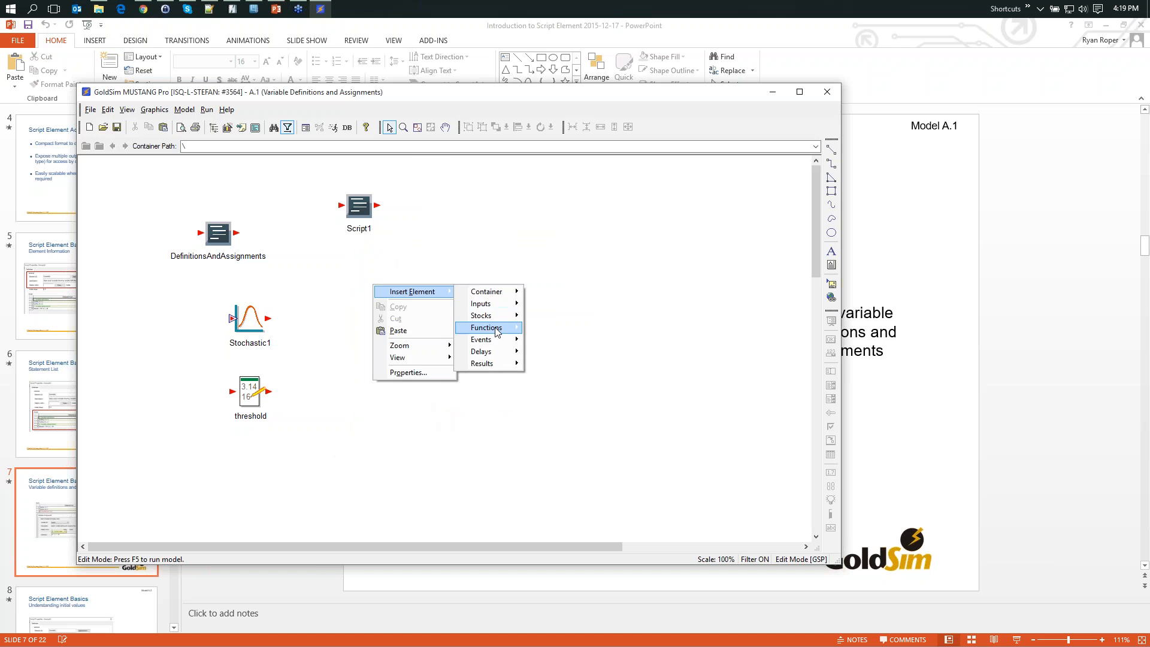
{"action": "mouse_move", "coordinate": [496, 331]}
{"action": "left_click", "coordinate": [546, 340]}
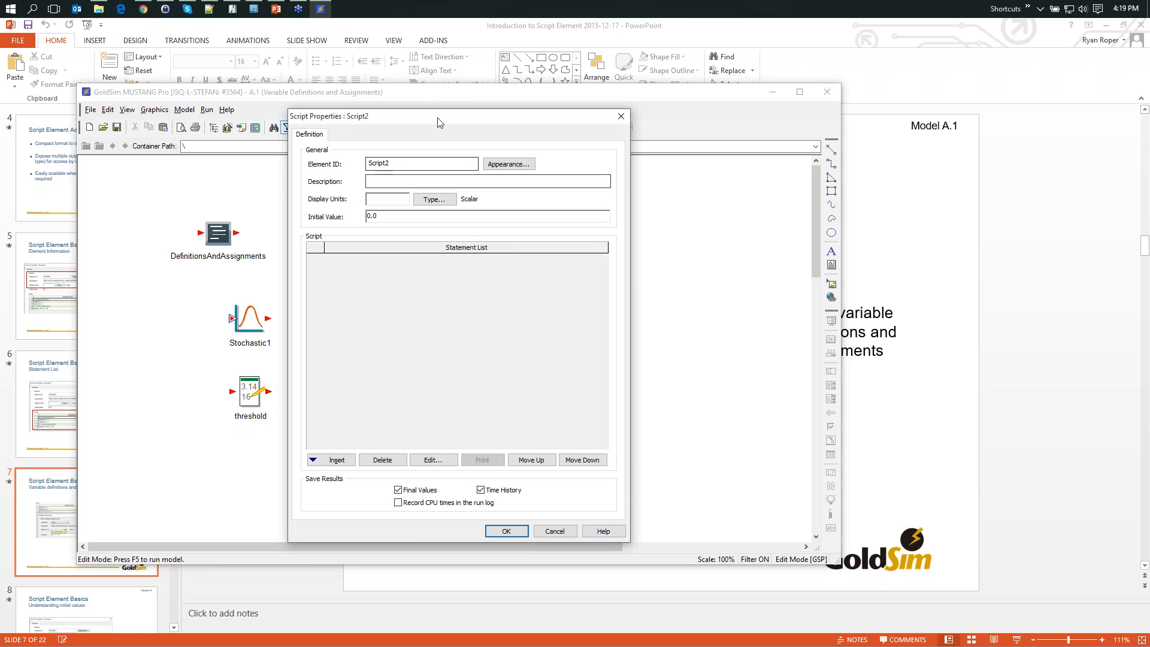
{"action": "left_click_drag", "start_coordinate": [436, 120], "coordinate": [636, 58]}
- Insert a log message statement in the new script with the text "Stochastic1 exceeded threshold value"
{"action": "left_click", "coordinate": [521, 407]}
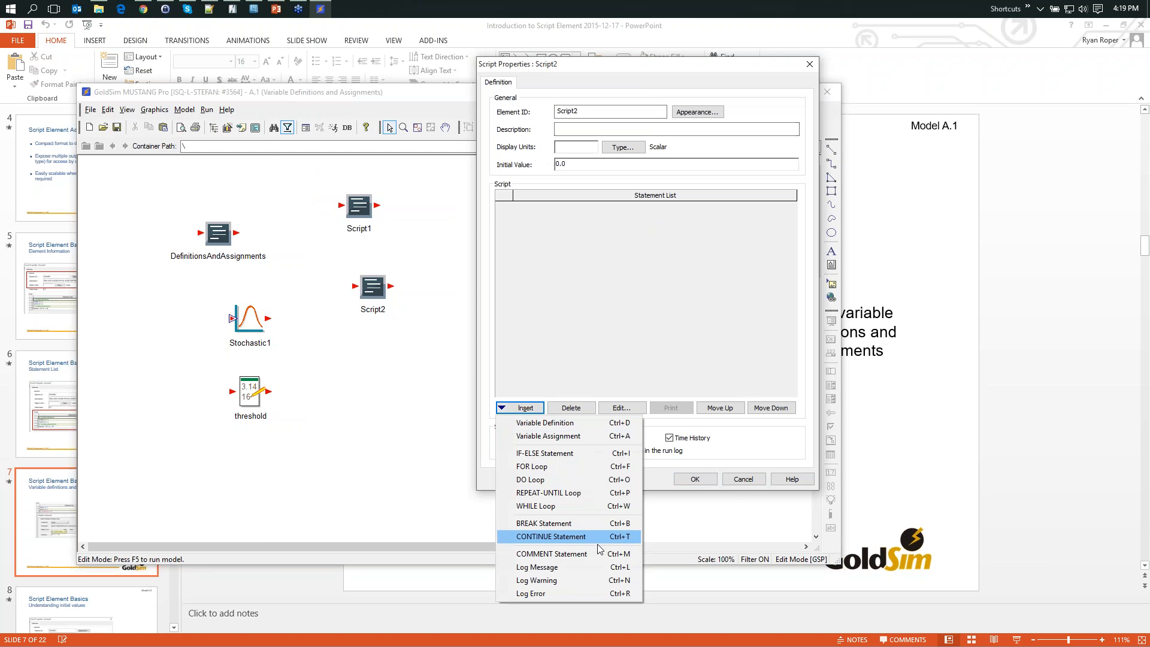
{"action": "left_click", "coordinate": [547, 568]}
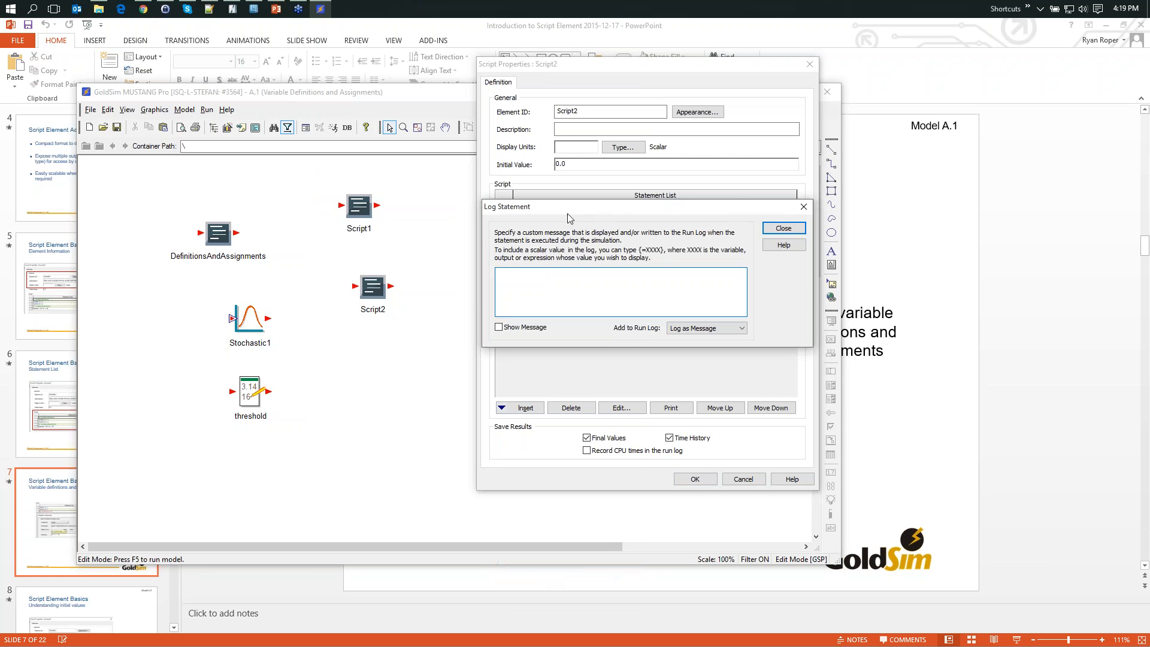
{"action": "left_click_drag", "start_coordinate": [569, 214], "coordinate": [609, 266]}
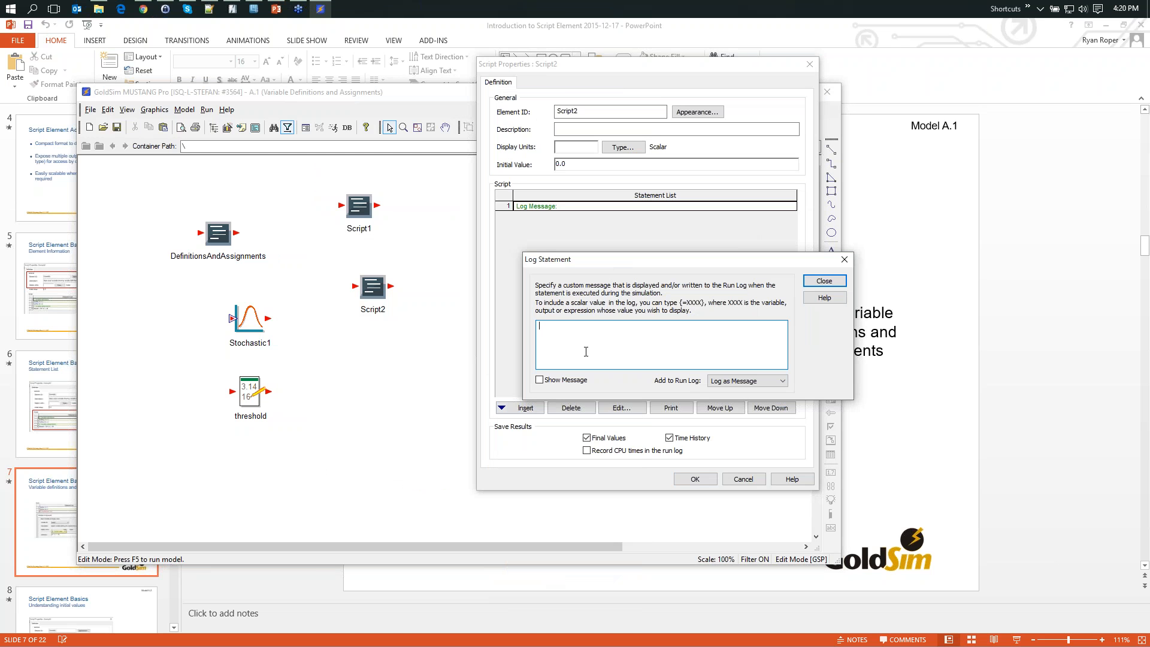
{"action": "type", "text": "tochastic 1 exceed"}
{"action": "key", "text": "BackSpace"}
{"action": "type", "text": "ed threshold value ("}
- Append the threshold placeholder ({=threshold}) to the log message text
{"action": "type", "text": "{=stochastic1"}
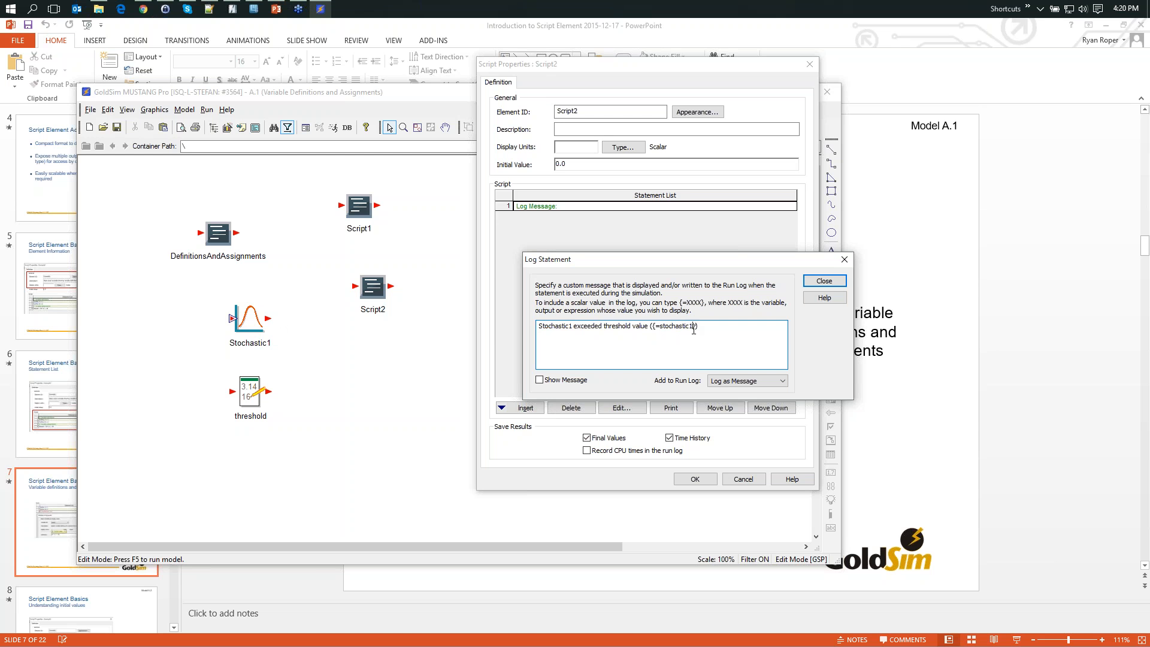
{"action": "key", "text": "BackSpace"}
{"action": "key", "text": "BackSpace"}
{"action": "key", "text": "BackSpace"}
{"action": "key", "text": "BackSpace"}
{"action": "key", "text": "BackSpace"}
{"action": "key", "text": "BackSpace"}
{"action": "key", "text": "BackSpace"}
{"action": "key", "text": "BackSpace"}
{"action": "key", "text": "BackSpace"}
{"action": "key", "text": "BackSpace"}
{"action": "key", "text": "BackSpace"}
{"action": "type", "text": "threshold}):"}
- End the log message with "Value is {=stochastic1}" and close the log statement
{"action": "type", "text": "Value is {=stochastic1"}
{"action": "left_click", "coordinate": [825, 281]}
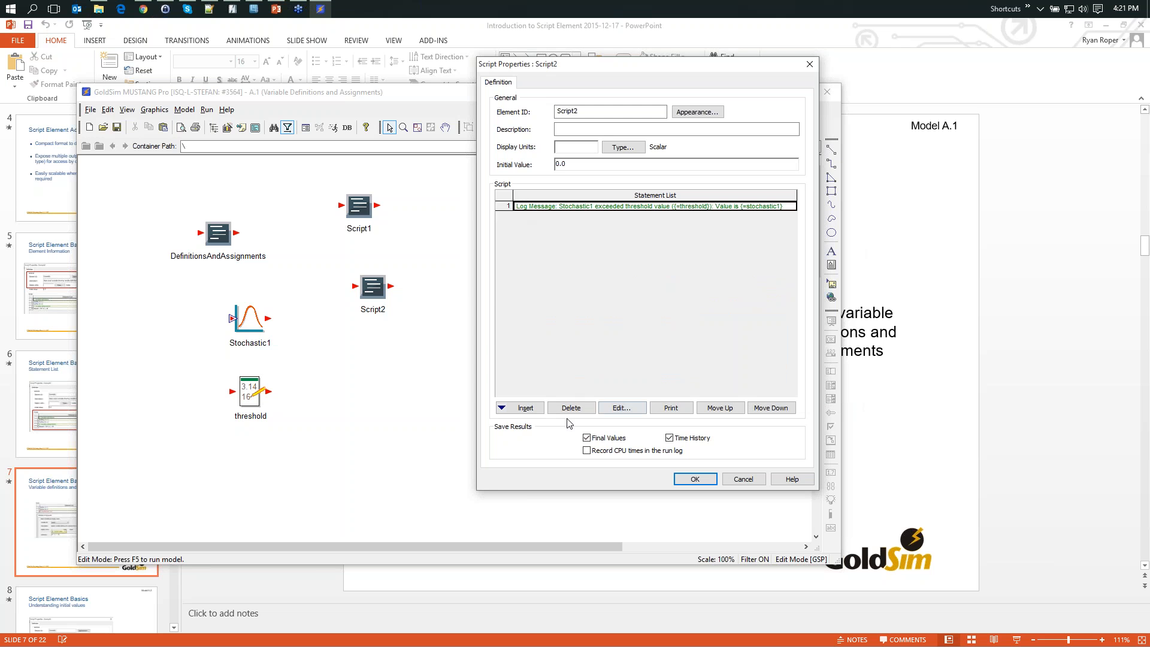
- Insert an IF-ELSE statement and move the log message down inside its IF block
{"action": "left_click", "coordinate": [526, 409]}
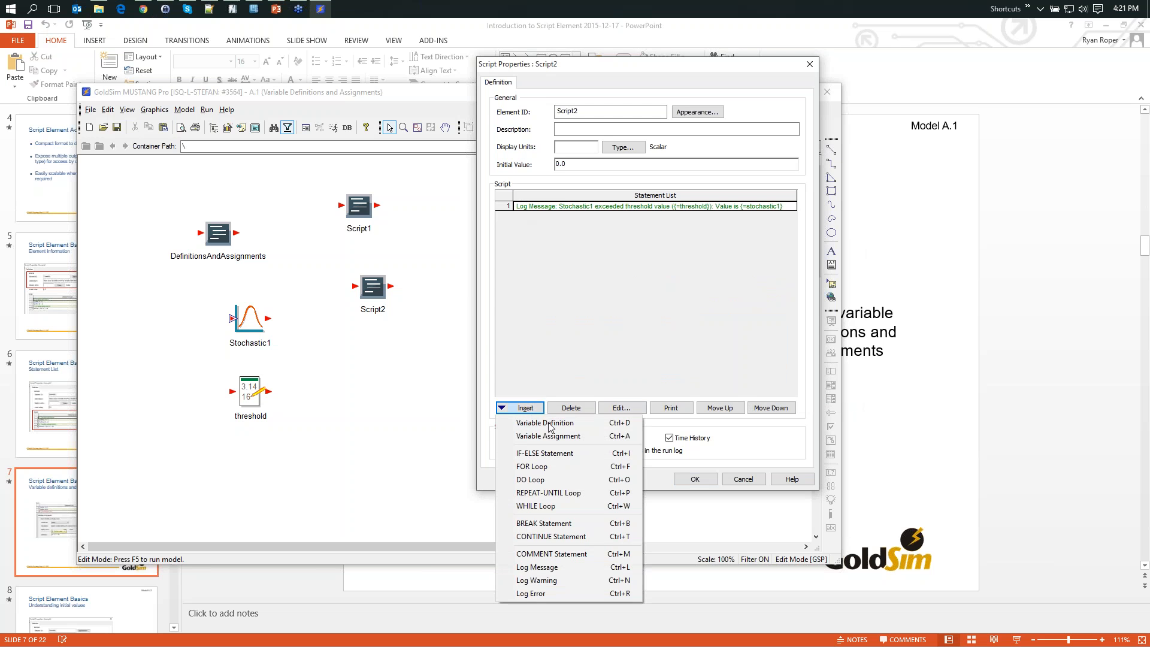
{"action": "left_click", "coordinate": [587, 454]}
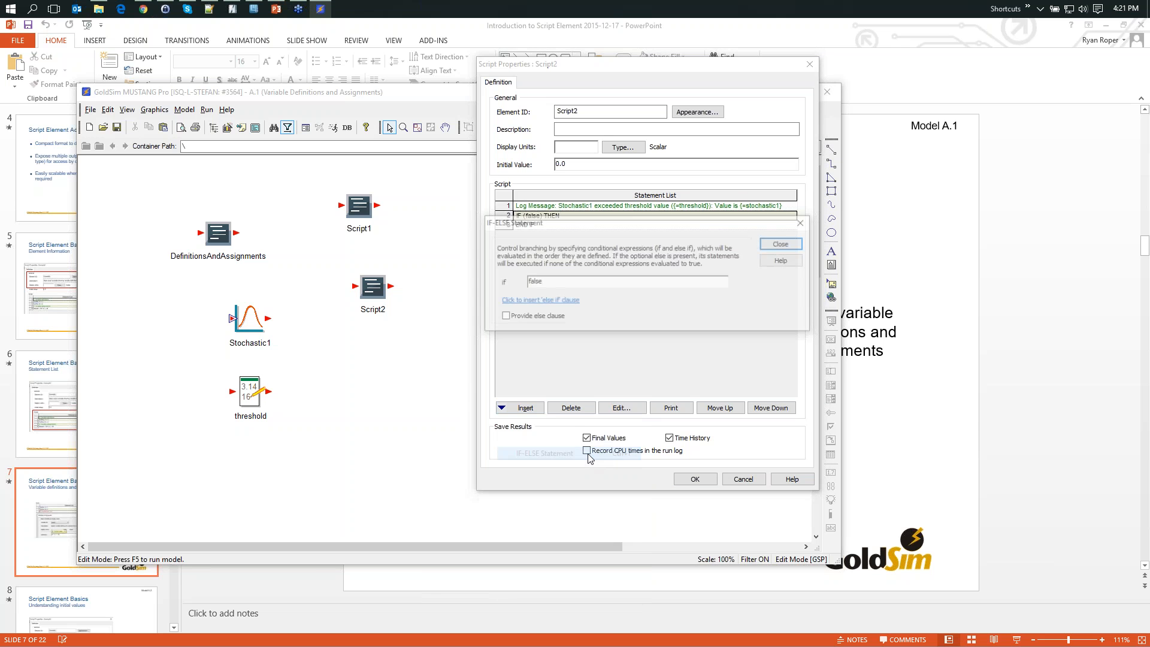
{"action": "left_click", "coordinate": [783, 245]}
{"action": "left_click", "coordinate": [538, 207]}
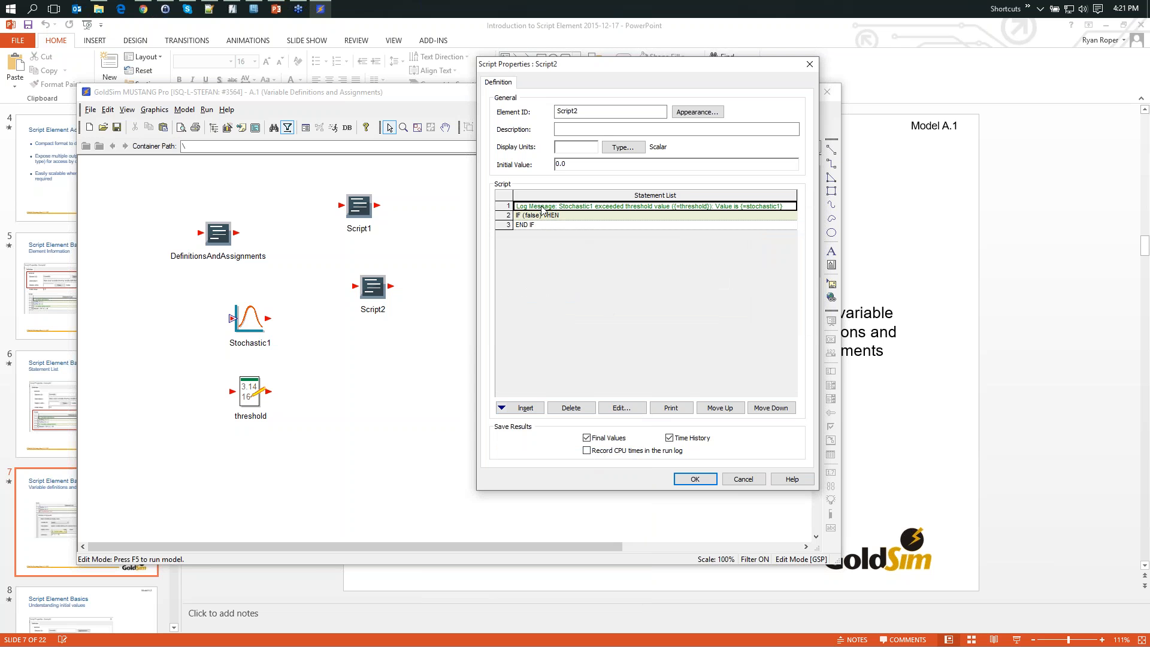
{"action": "left_click", "coordinate": [772, 407]}
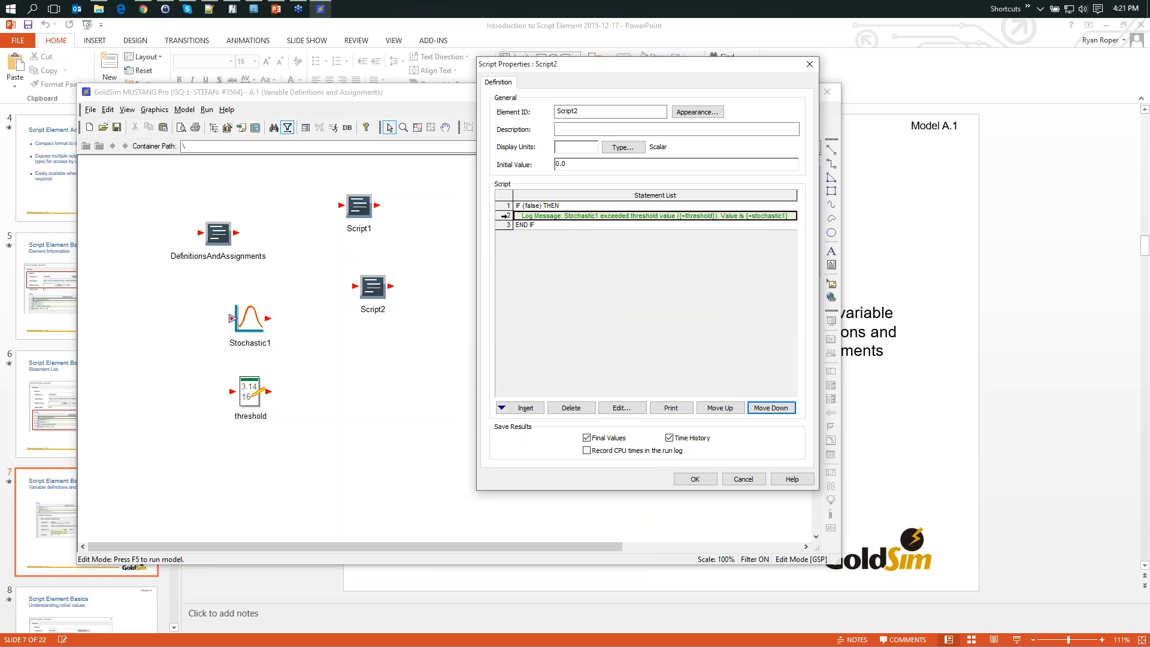
- Set the IF condition to Stochastic1 > threshold and accept the script's properties
{"action": "double_click", "coordinate": [530, 209]}
{"action": "left_click_drag", "start_coordinate": [608, 211], "coordinate": [611, 282]}
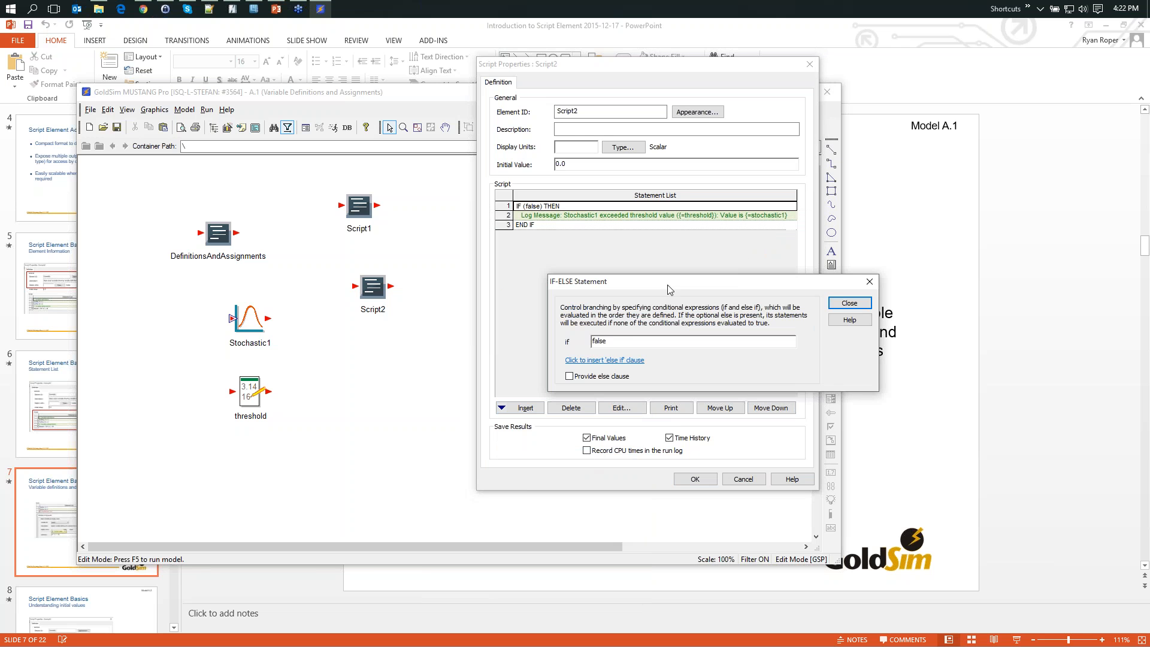
{"action": "double_click", "coordinate": [629, 341]}
{"action": "type", "text": "stoch"}
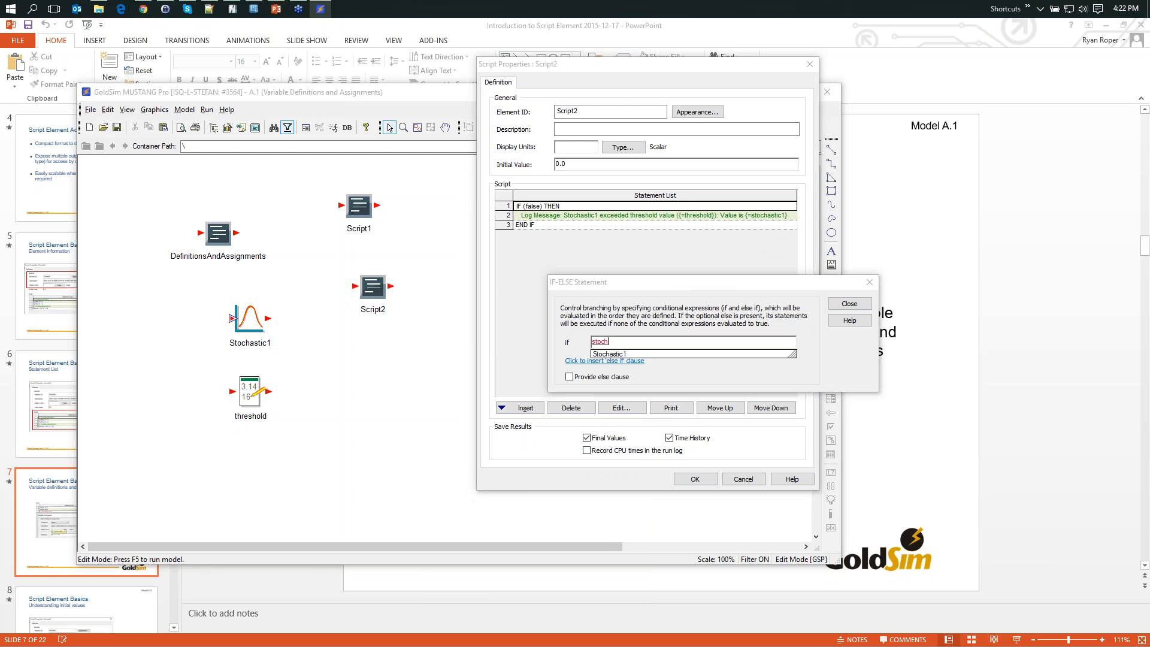
{"action": "key", "text": "Down"}
{"action": "key", "text": "Return"}
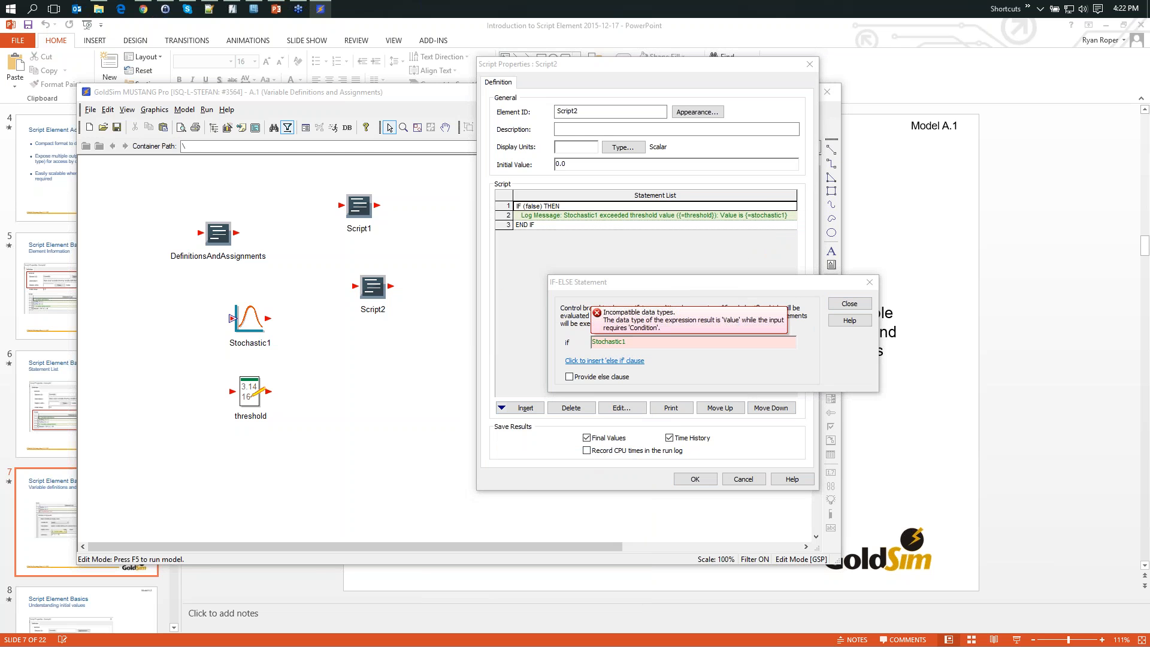
{"action": "type", "text": "> "}
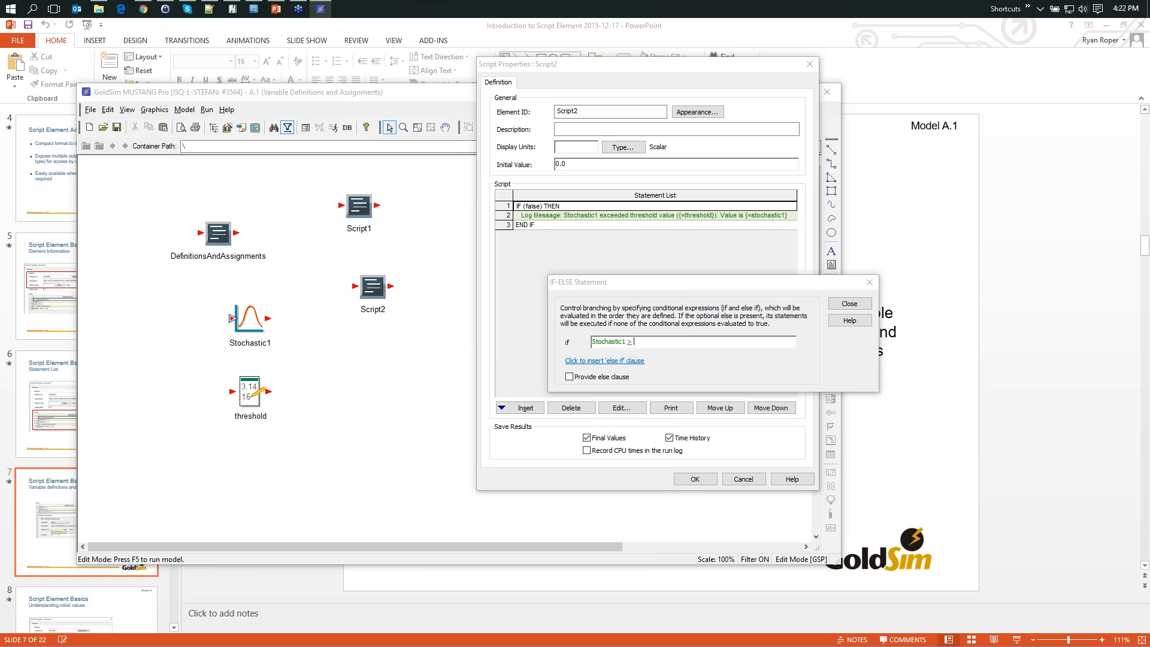
{"action": "type", "text": "thres"}
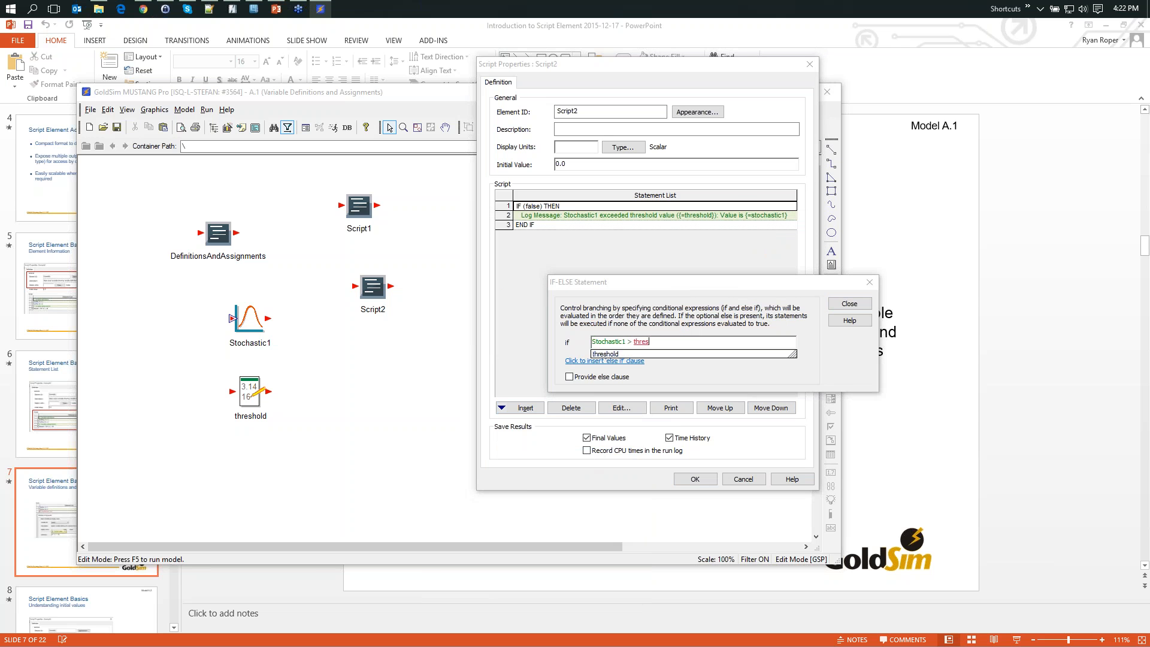
{"action": "type", "text": "hold"}
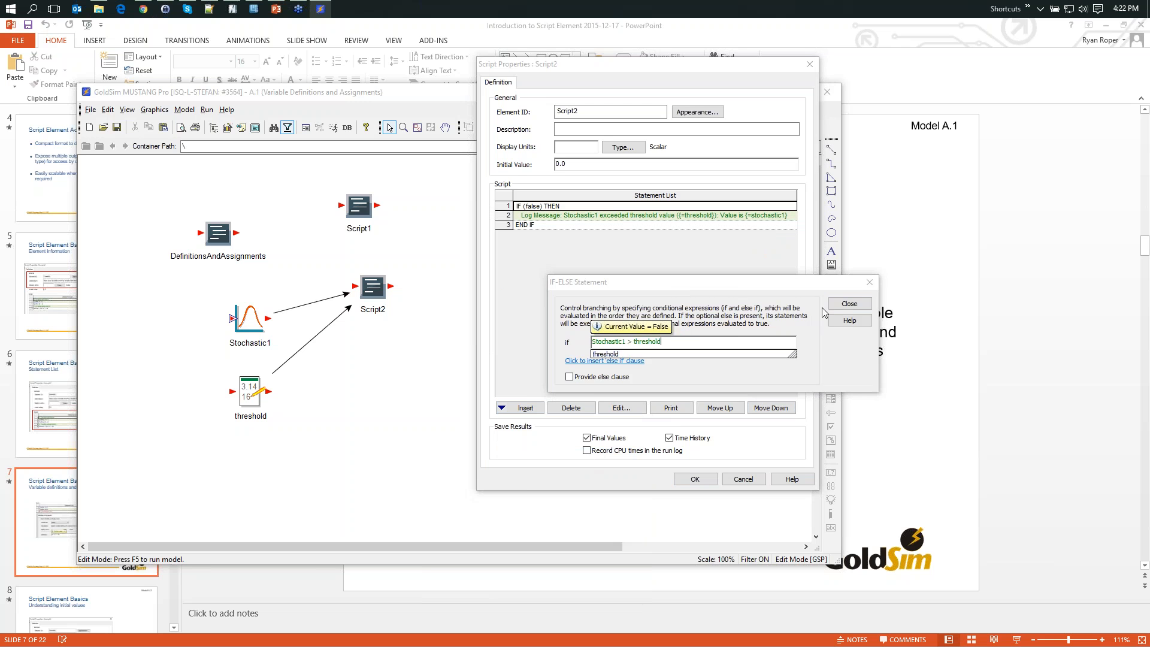
{"action": "left_click", "coordinate": [840, 307]}
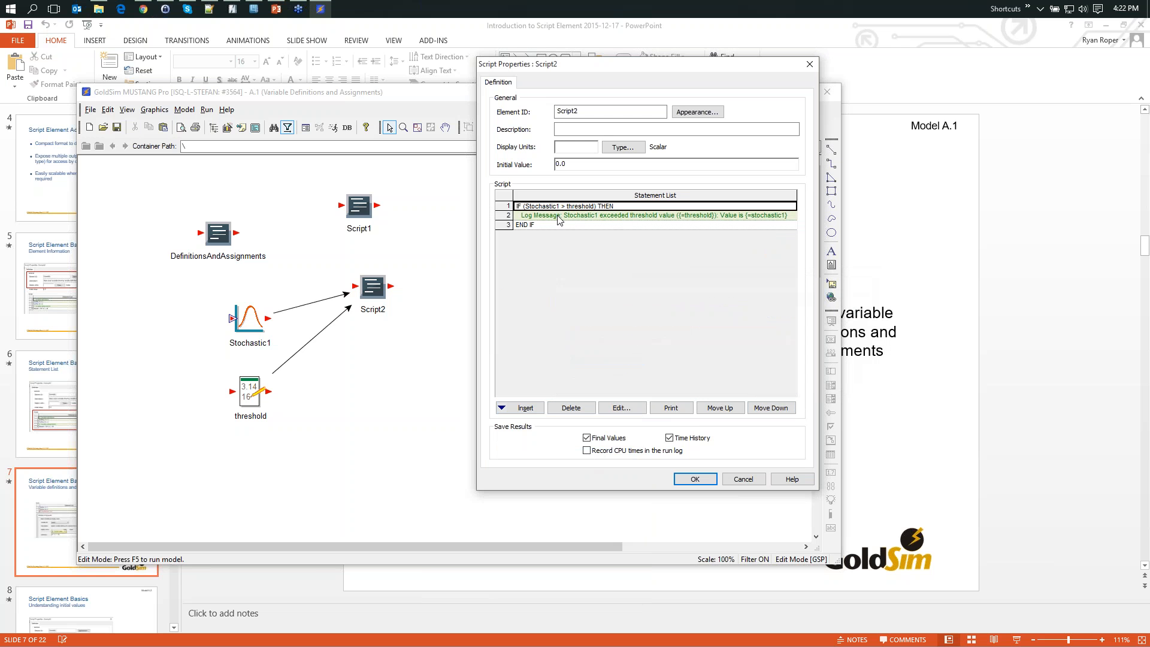
{"action": "left_click", "coordinate": [694, 479]}
- Run the model and view its run log
{"action": "key", "text": "F5"}
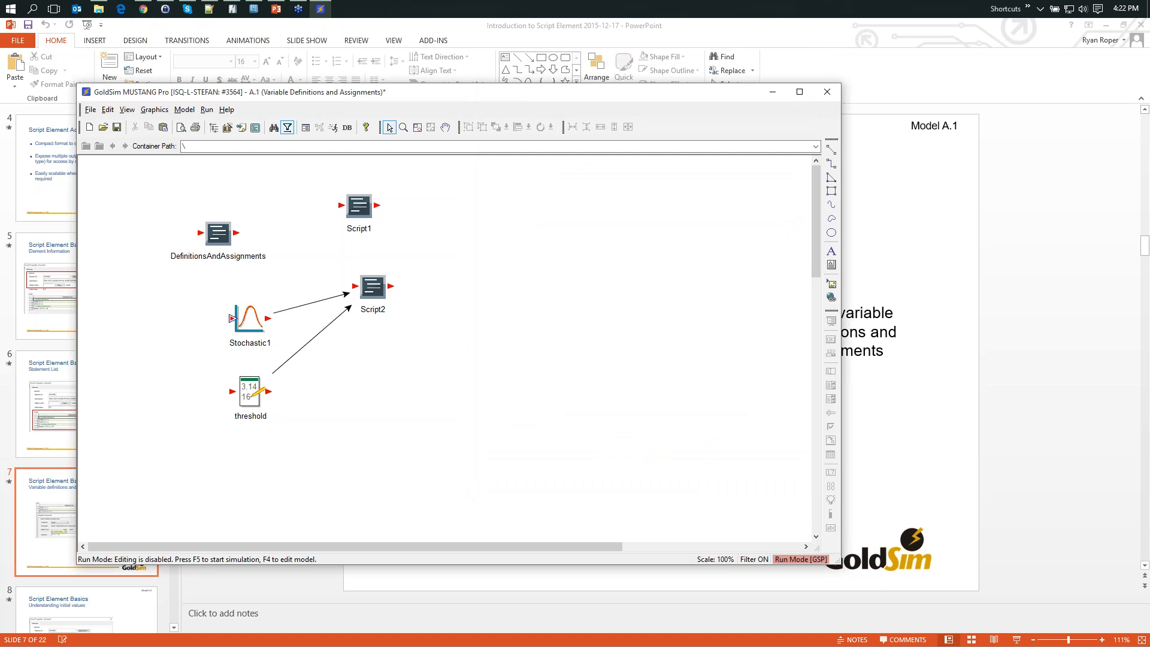
{"action": "key", "text": "Return"}
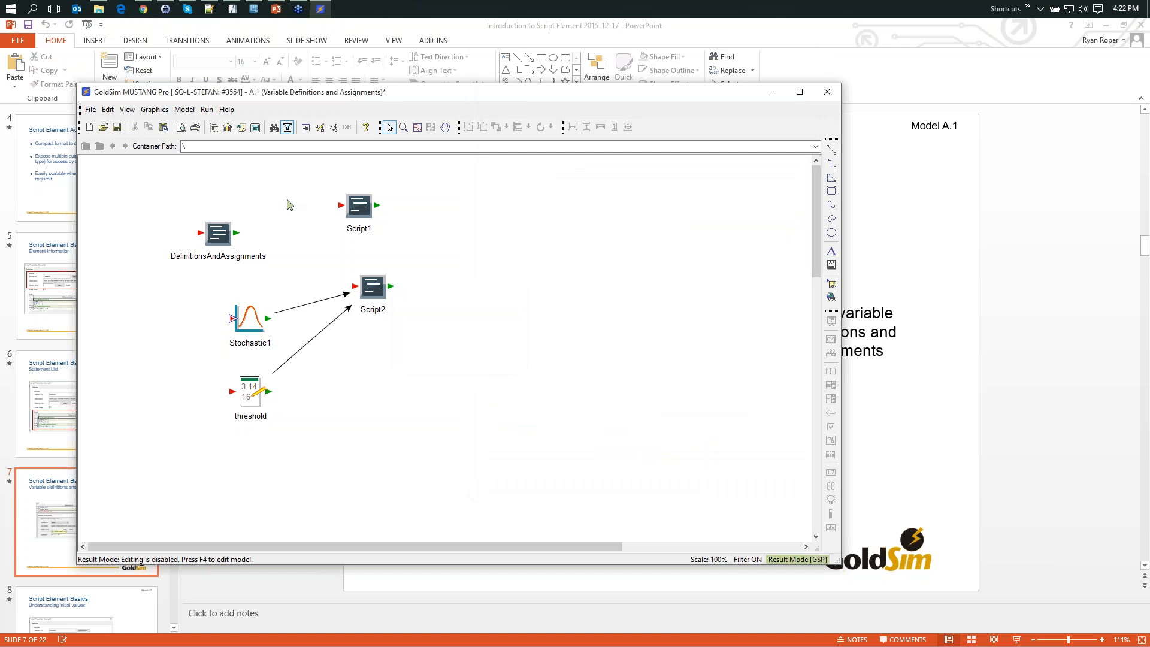
{"action": "left_click", "coordinate": [208, 110]}
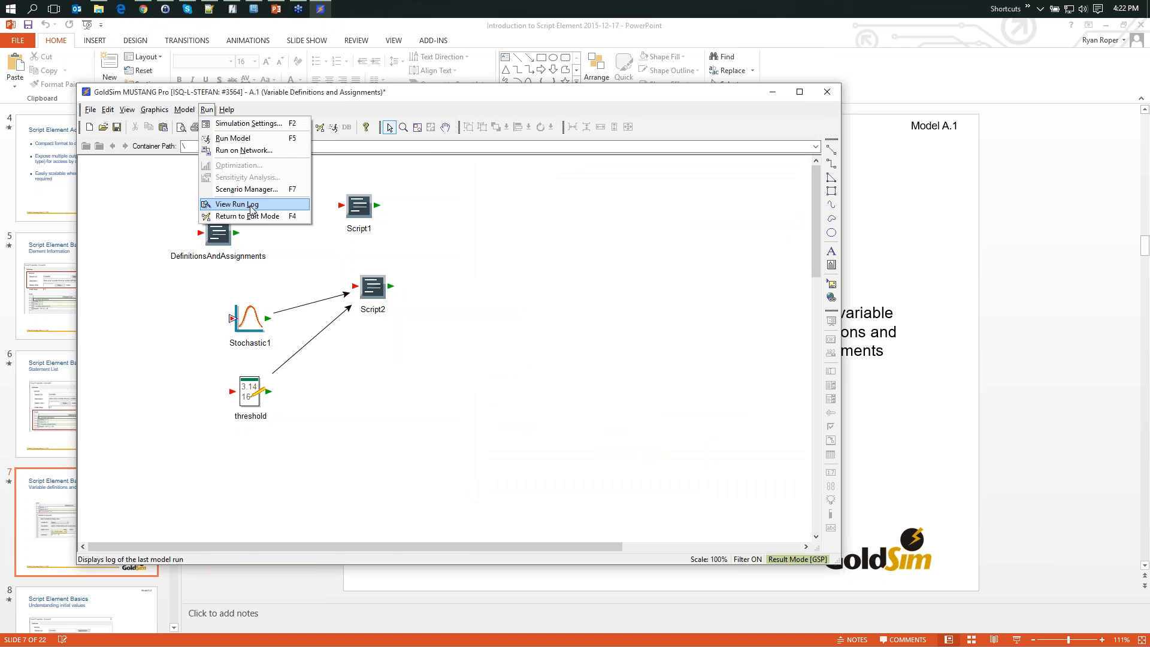
{"action": "left_click", "coordinate": [237, 204]}
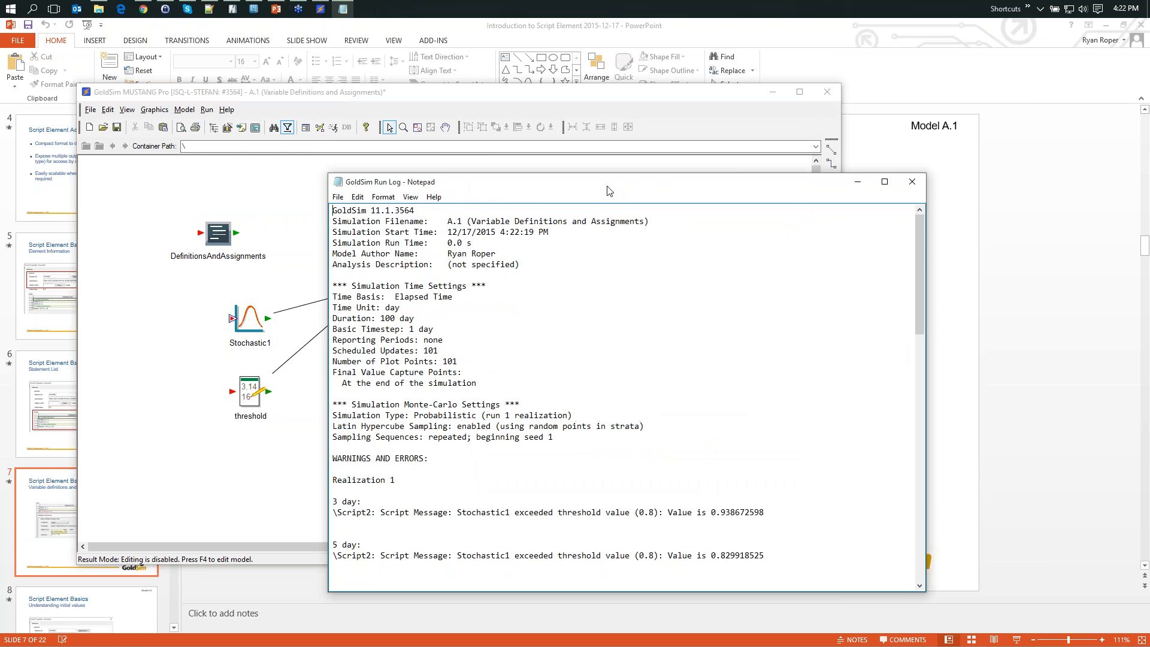
- Read through the script messages logged for Realization 1 in the run log, then close the log
{"action": "left_click_drag", "start_coordinate": [605, 191], "coordinate": [725, 37]}
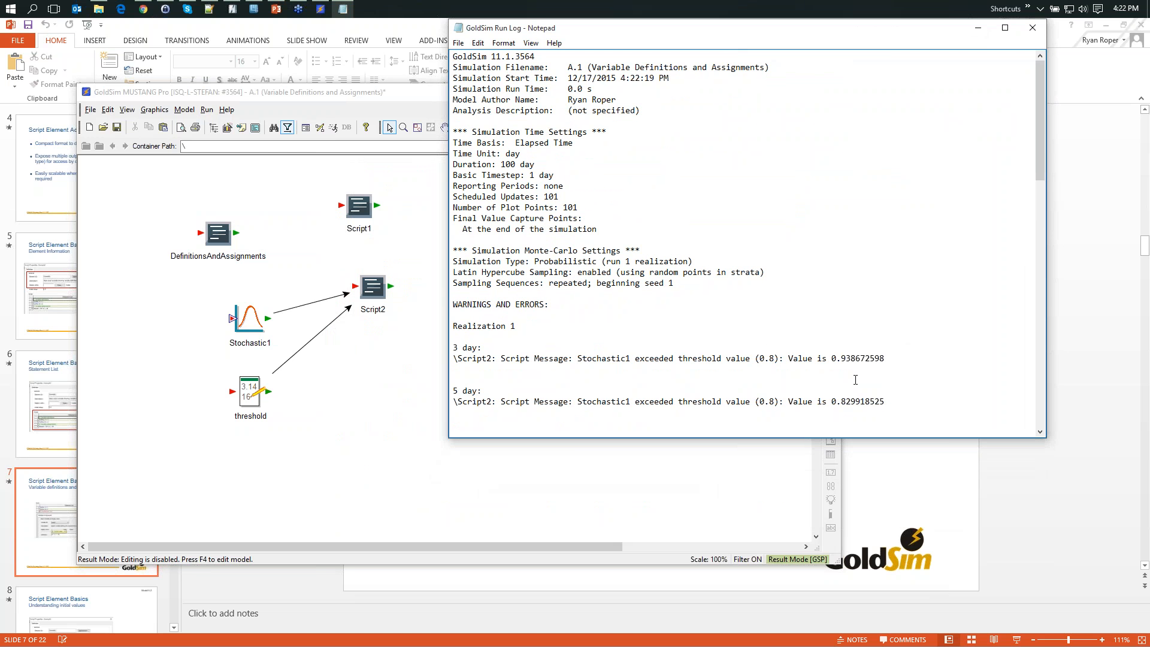
{"action": "left_click", "coordinate": [664, 369]}
{"action": "scroll", "coordinate": [655, 359], "scroll_direction": "down", "scroll_amount": 7}
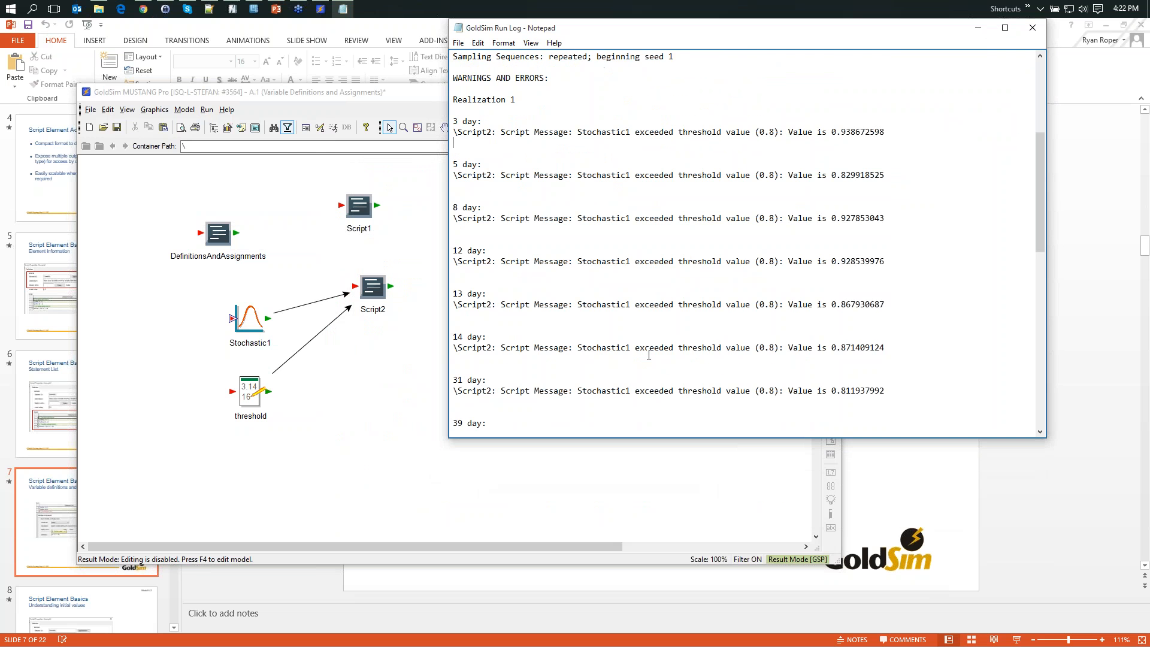
{"action": "scroll", "coordinate": [648, 354], "scroll_direction": "down", "scroll_amount": 7}
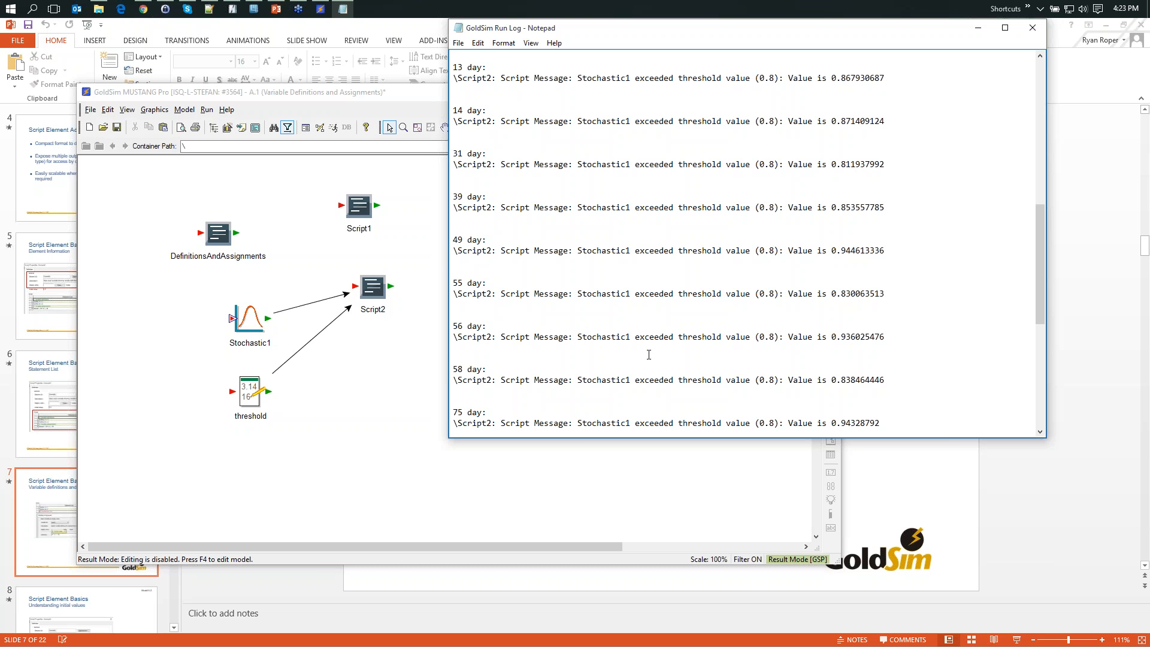
{"action": "left_click", "coordinate": [1032, 28]}
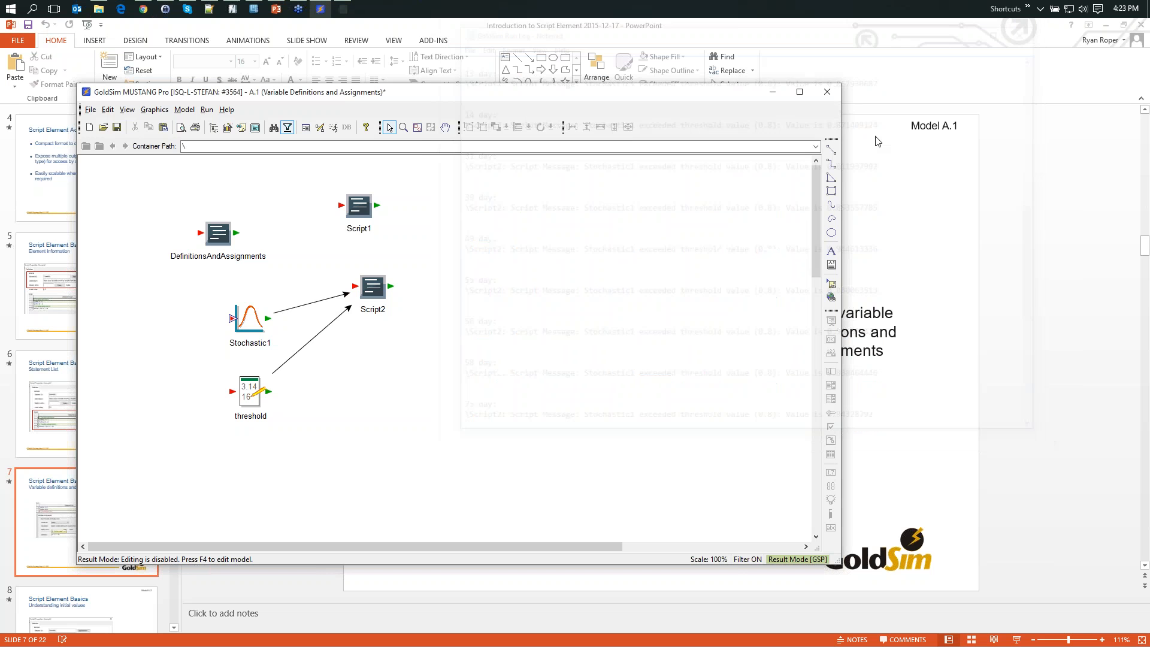
- Switch to PowerPoint, advance to the initial values slide, and open the model A.2 (Understanding Initial Values) from the Models folder
{"action": "left_click", "coordinate": [772, 92]}
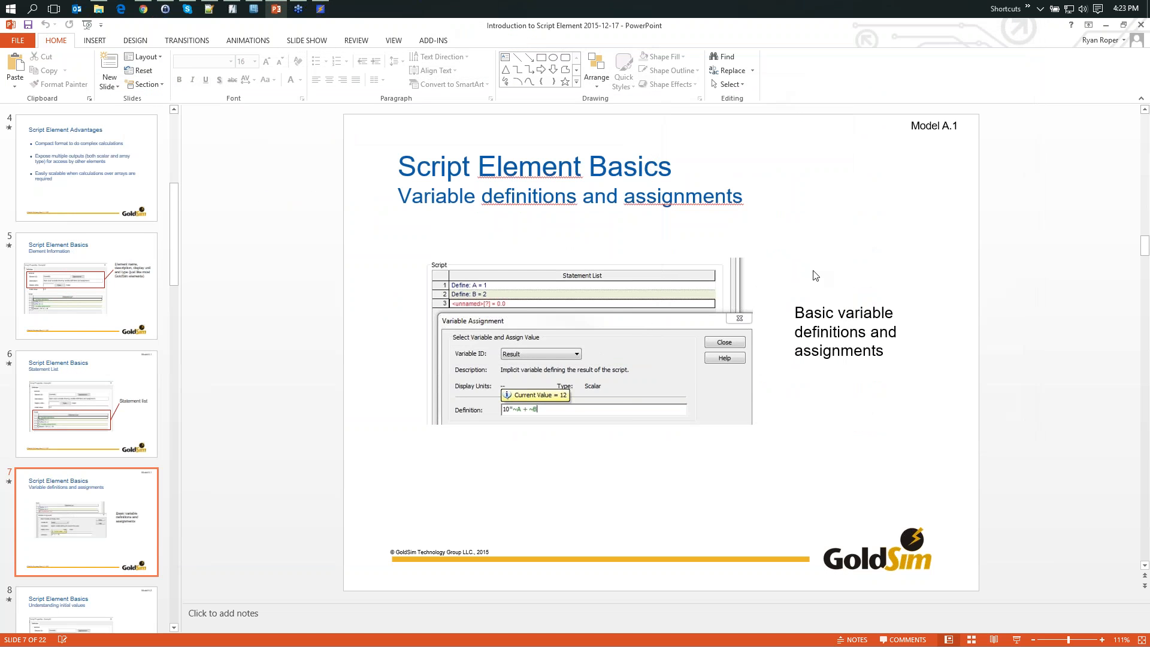
{"action": "scroll", "coordinate": [815, 274], "scroll_direction": "down", "scroll_amount": 1}
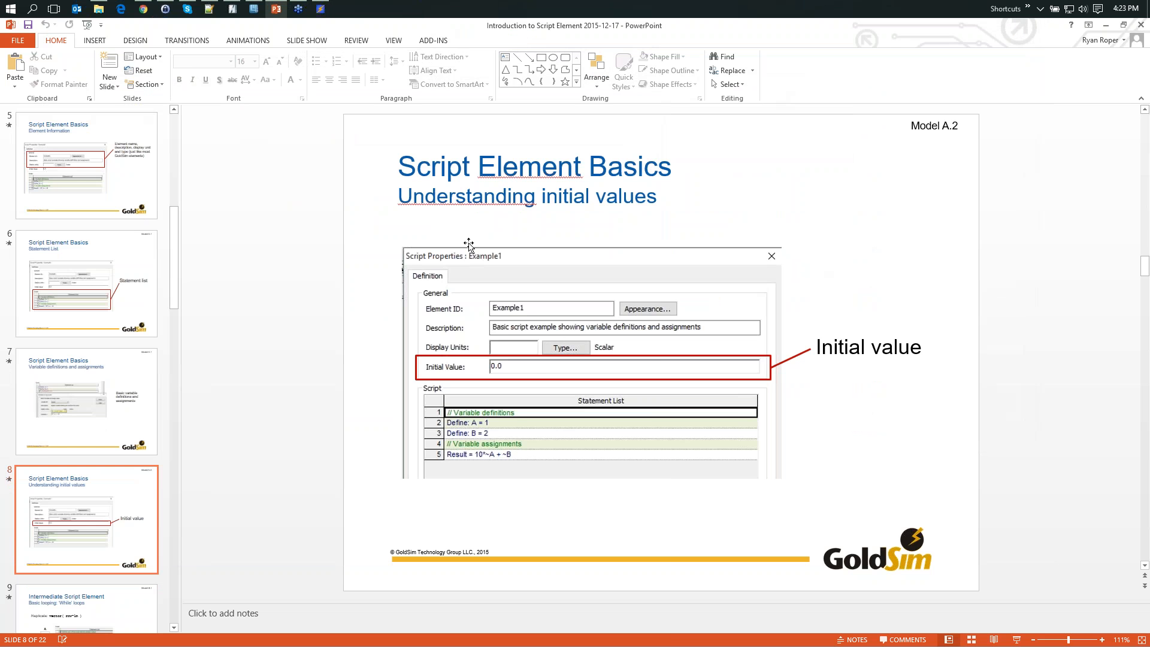
{"action": "left_click", "coordinate": [96, 10]}
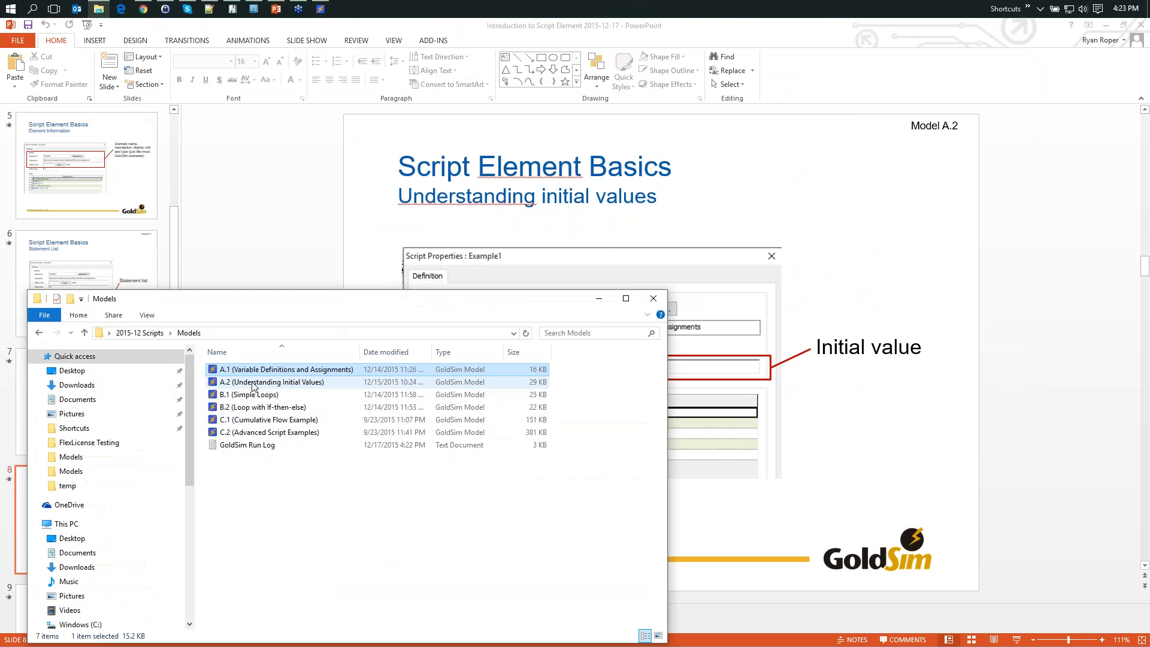
{"action": "double_click", "coordinate": [252, 383]}
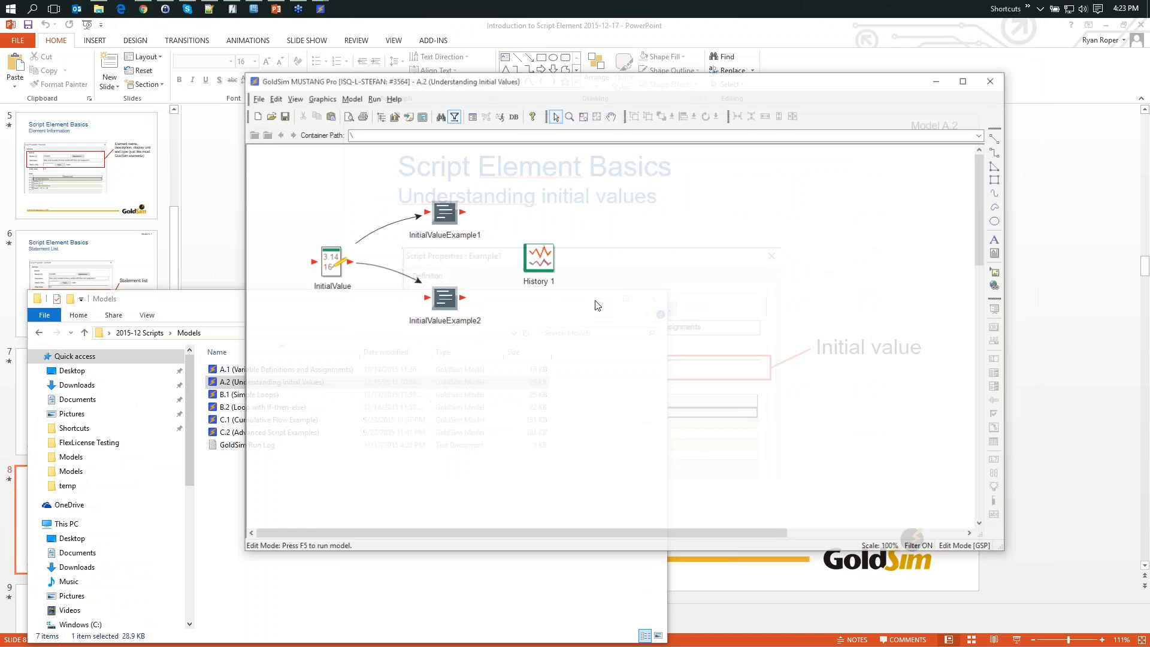
{"action": "left_click", "coordinate": [599, 299]}
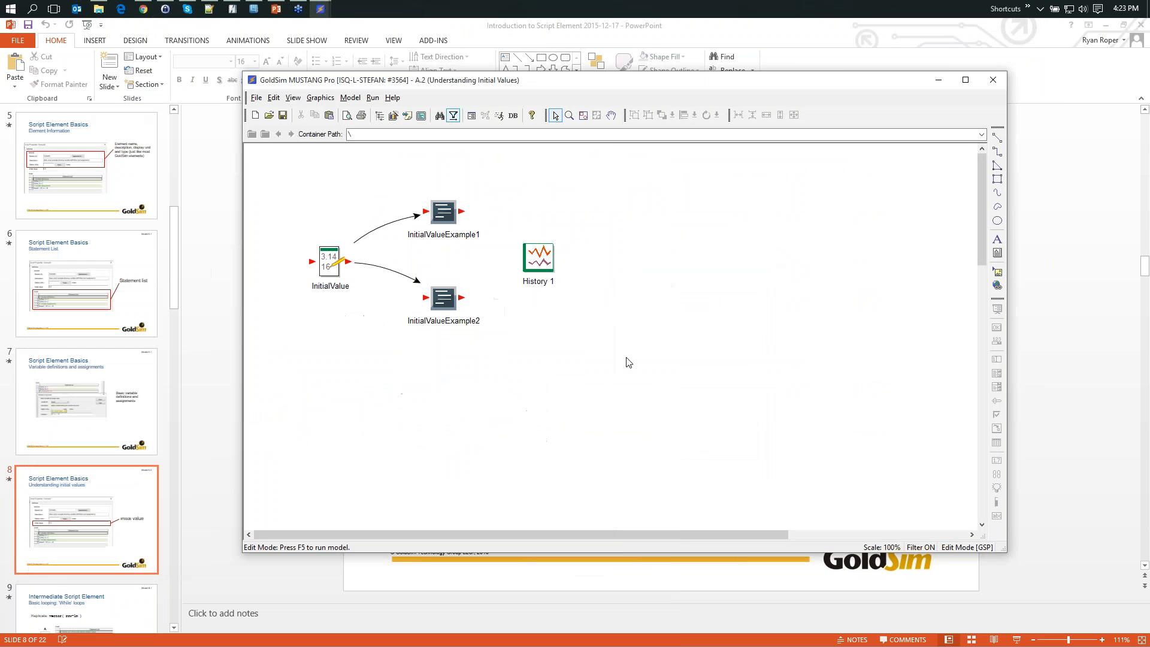
- Examine the initial value and statement list of the InitialValueExample1 script, then accept its properties
{"action": "double_click", "coordinate": [467, 221]}
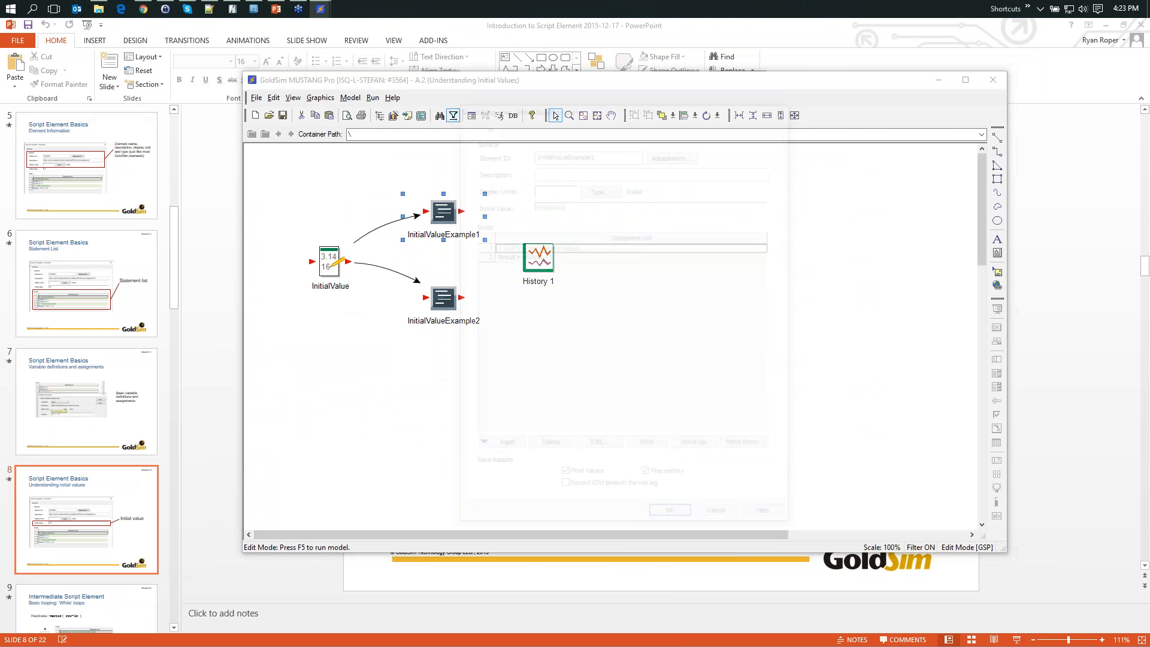
{"action": "left_click_drag", "start_coordinate": [722, 112], "coordinate": [776, 107]}
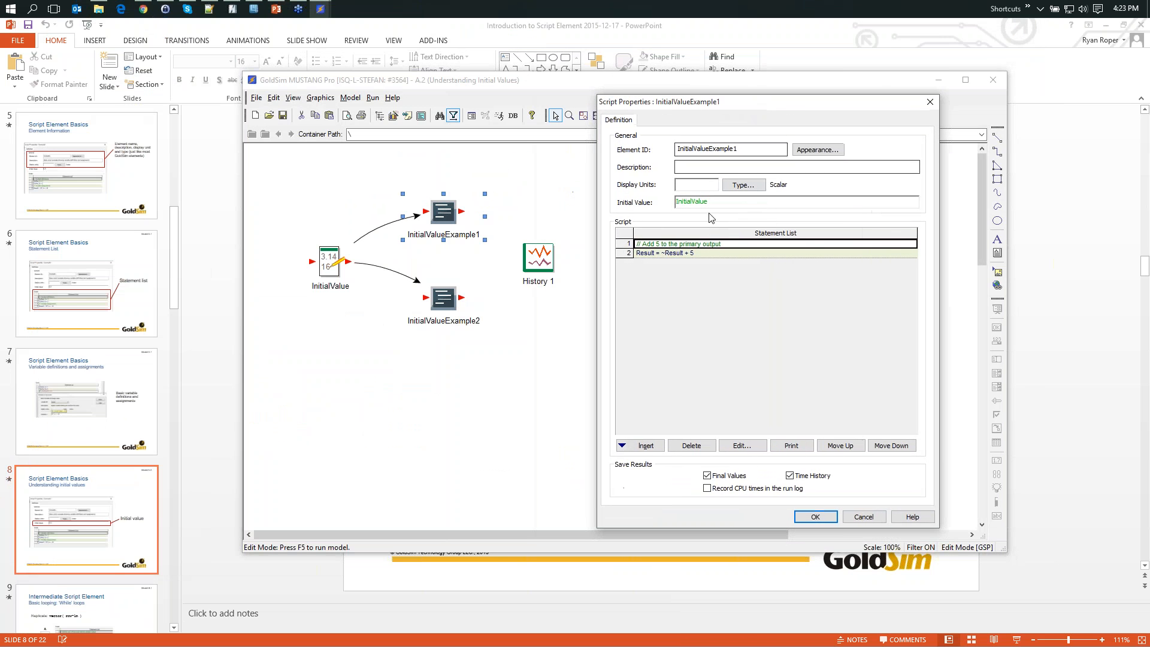
{"action": "mouse_move", "coordinate": [685, 206]}
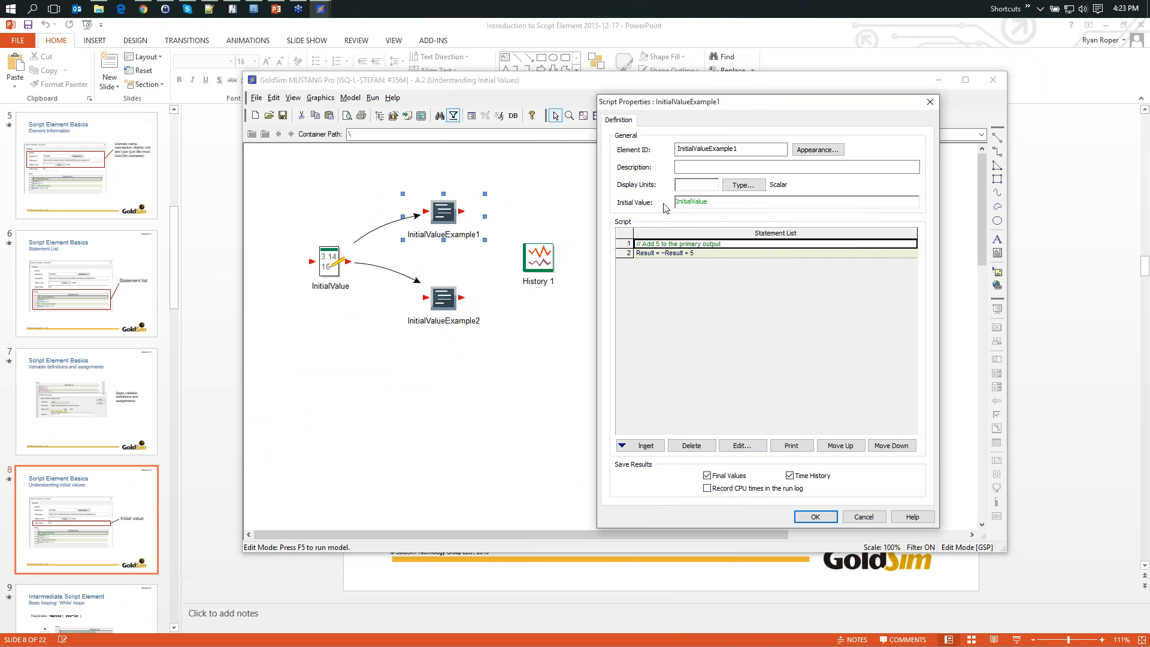
{"action": "left_click", "coordinate": [688, 201]}
{"action": "mouse_move", "coordinate": [688, 201]}
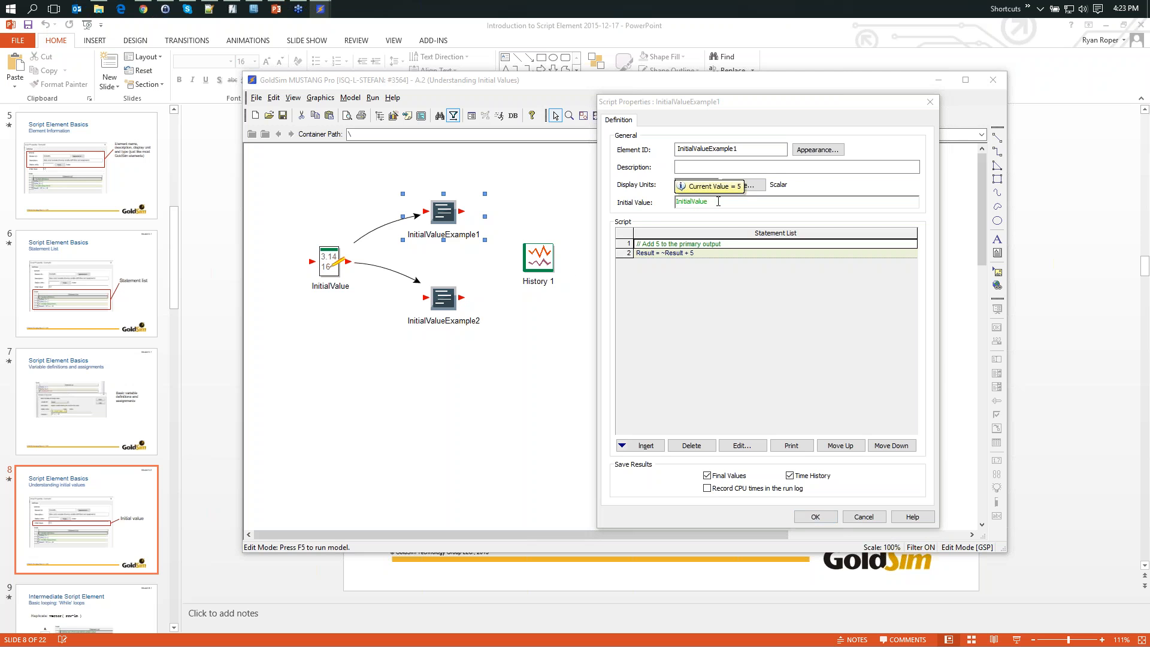
{"action": "left_click", "coordinate": [685, 202]}
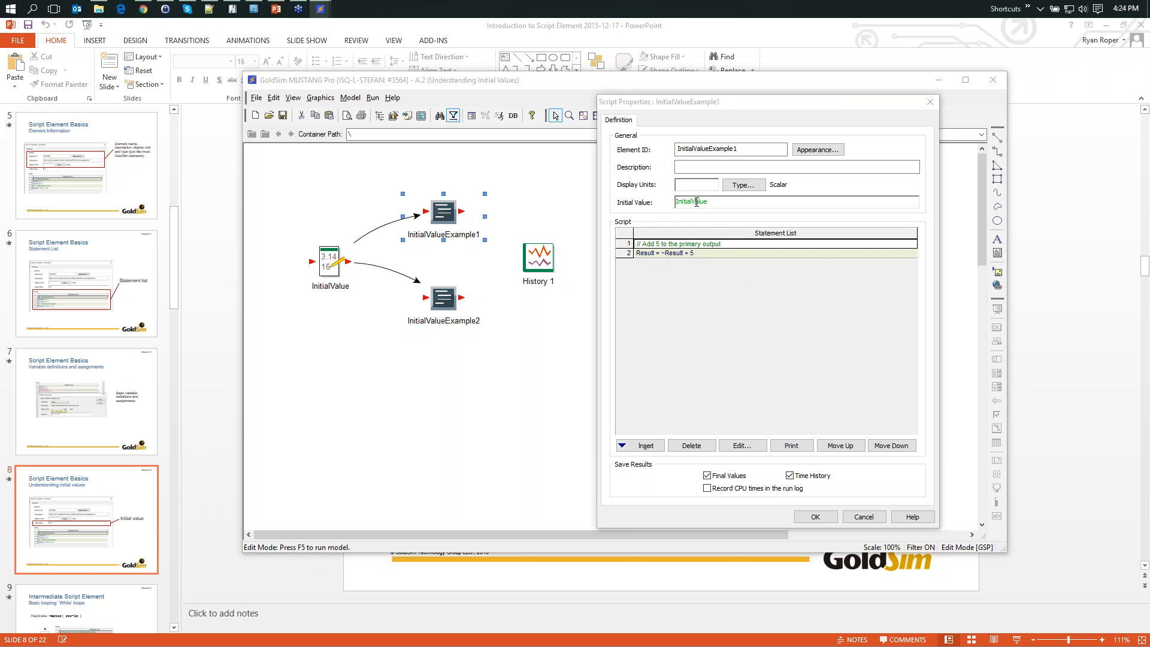
{"action": "mouse_move", "coordinate": [696, 202]}
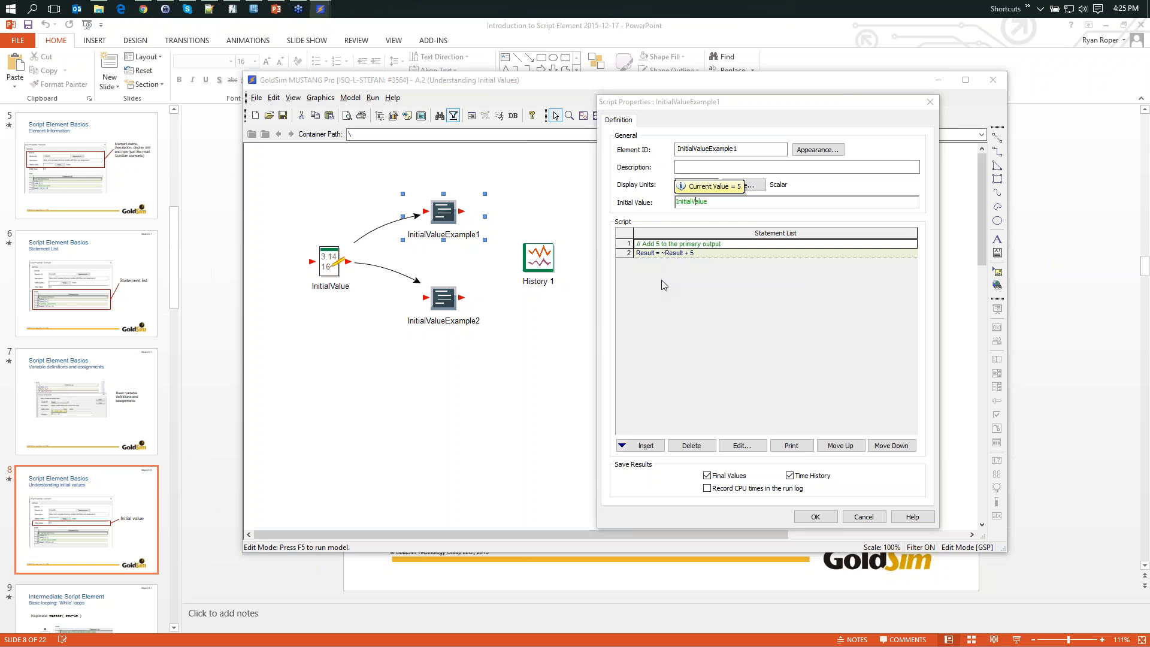
{"action": "left_click", "coordinate": [691, 328]}
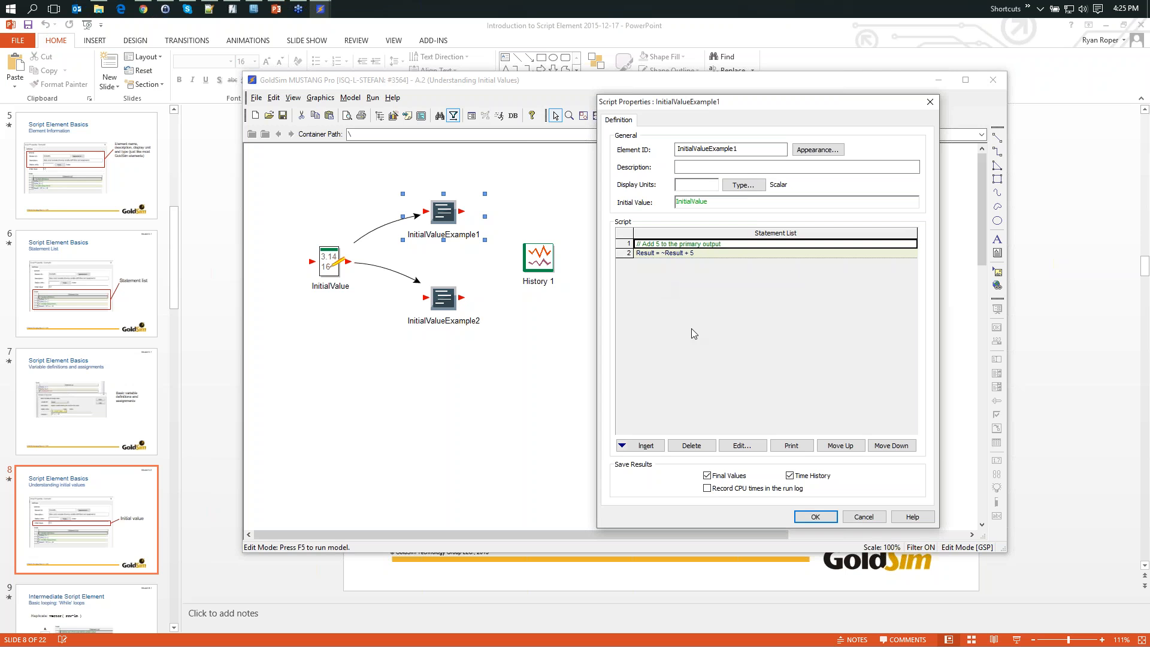
{"action": "mouse_move", "coordinate": [686, 258]}
{"action": "left_click", "coordinate": [815, 516]}
- Run the model and view the time history result of InitialValueExample1
{"action": "key", "text": "F5"}
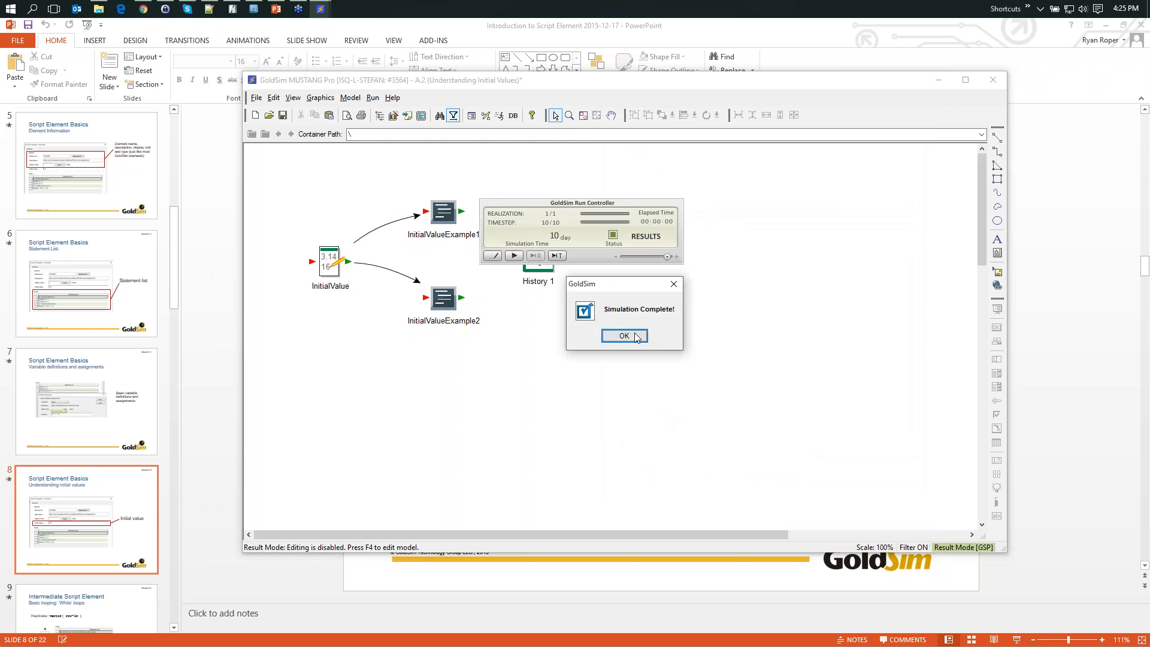
{"action": "left_click", "coordinate": [608, 335]}
{"action": "right_click", "coordinate": [446, 218]}
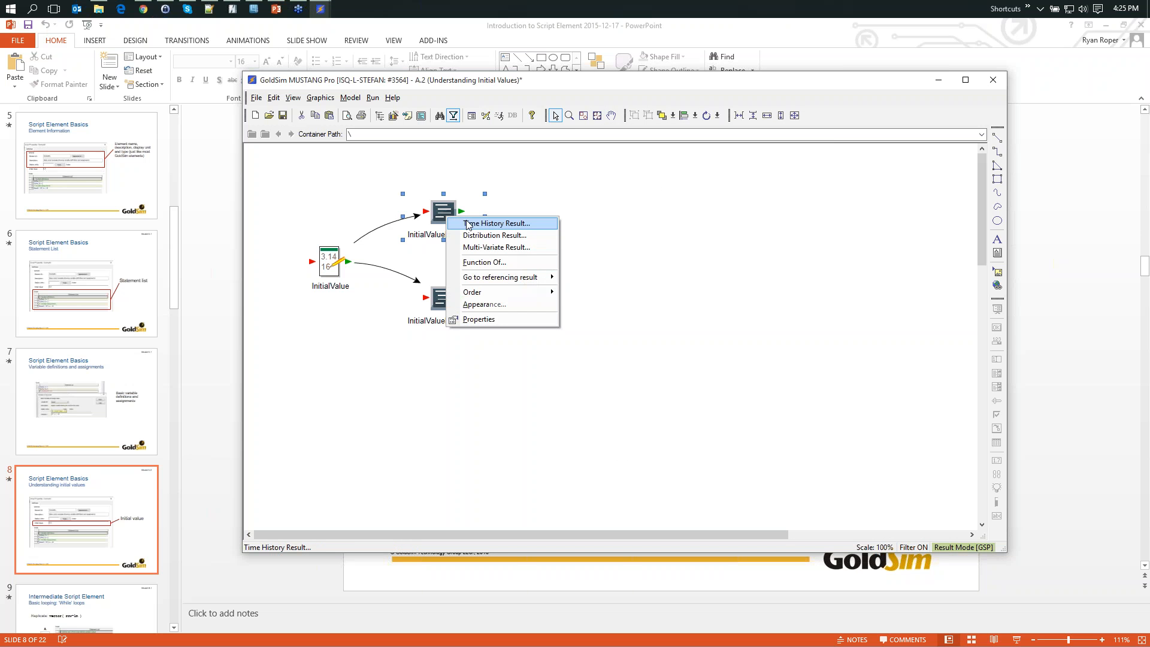
{"action": "left_click", "coordinate": [485, 226]}
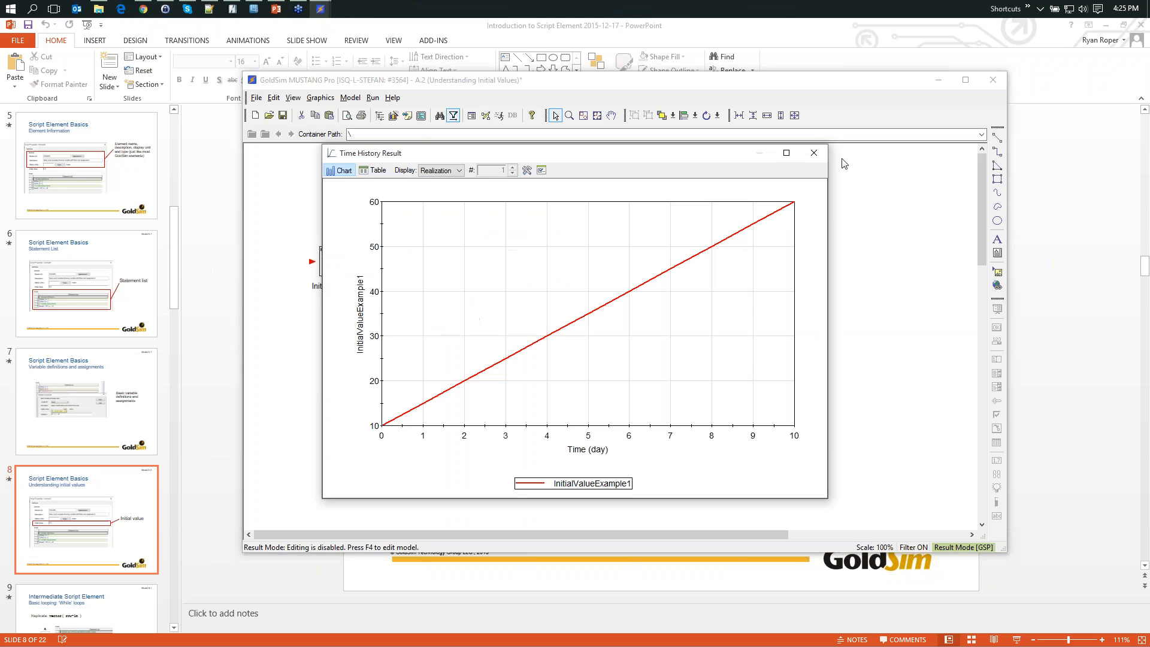
{"action": "left_click", "coordinate": [813, 152]}
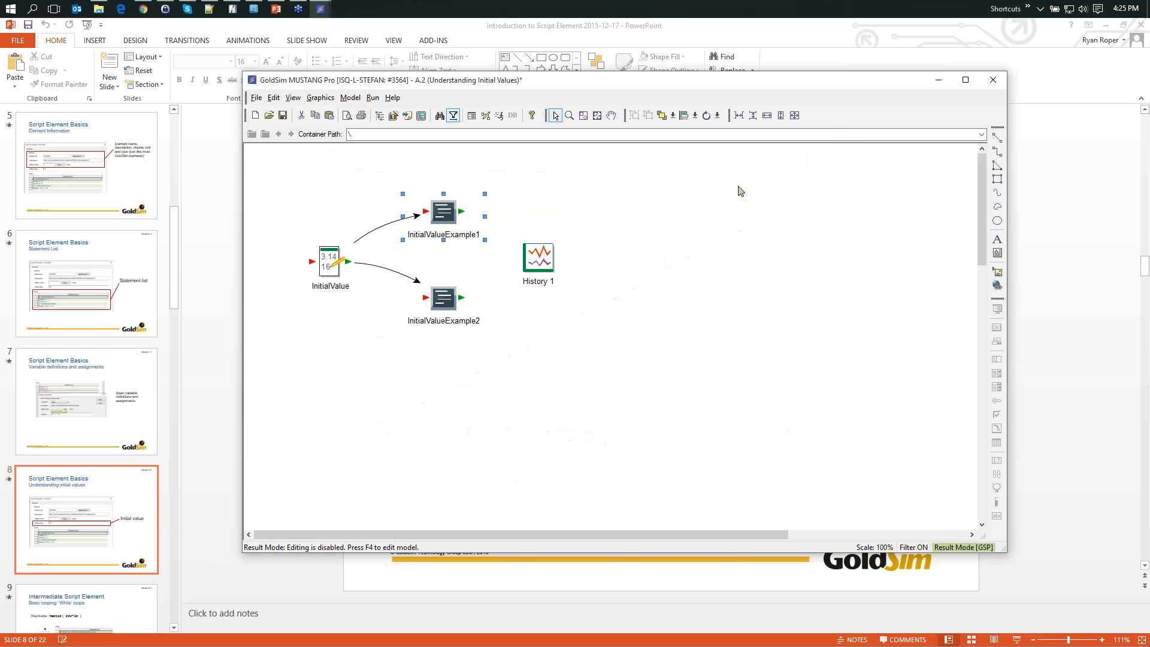
{"action": "left_click", "coordinate": [657, 224]}
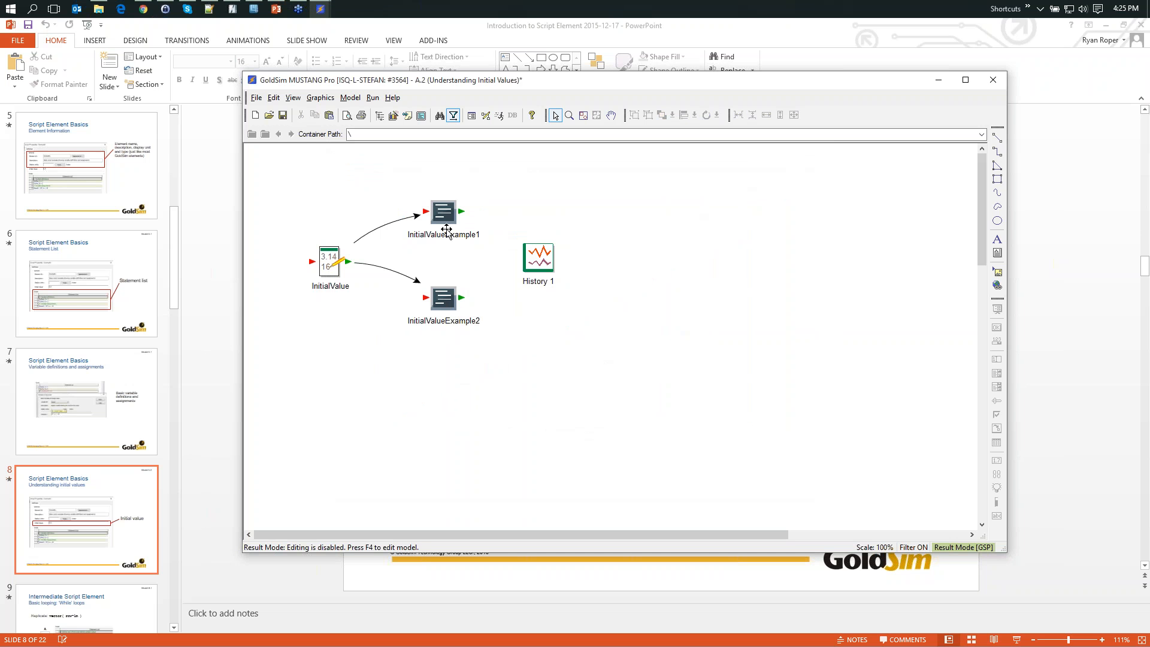
- Review the initial value and script statements of InitialValueExample2, then close its properties
{"action": "double_click", "coordinate": [439, 303]}
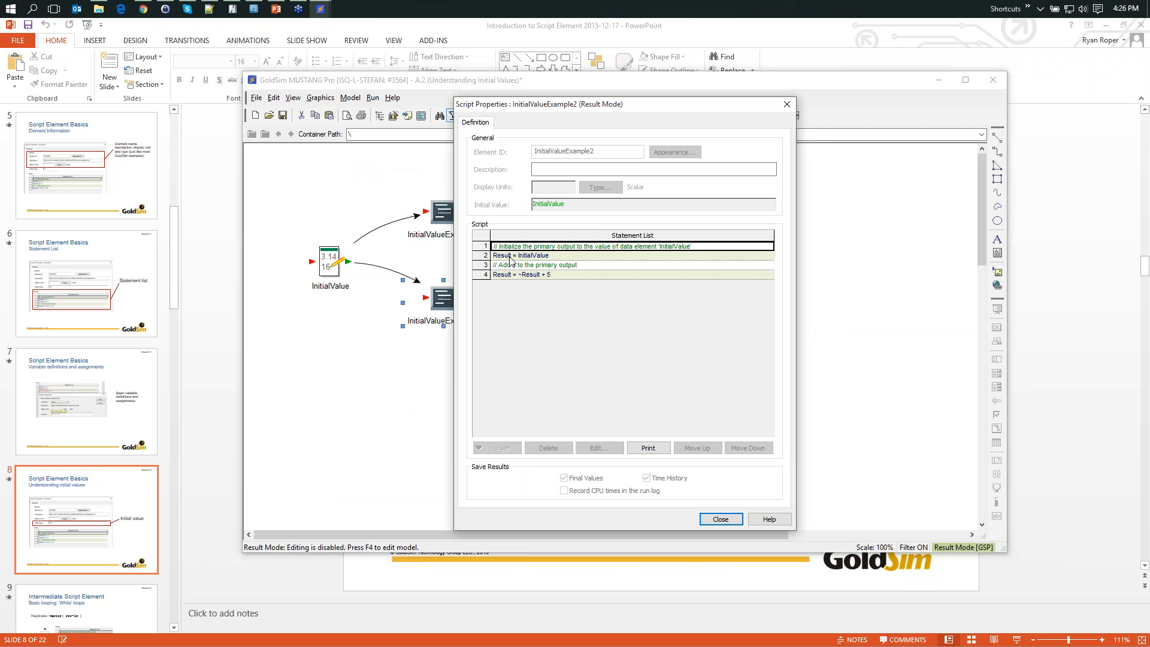
{"action": "mouse_move", "coordinate": [561, 257]}
{"action": "left_click", "coordinate": [721, 519]}
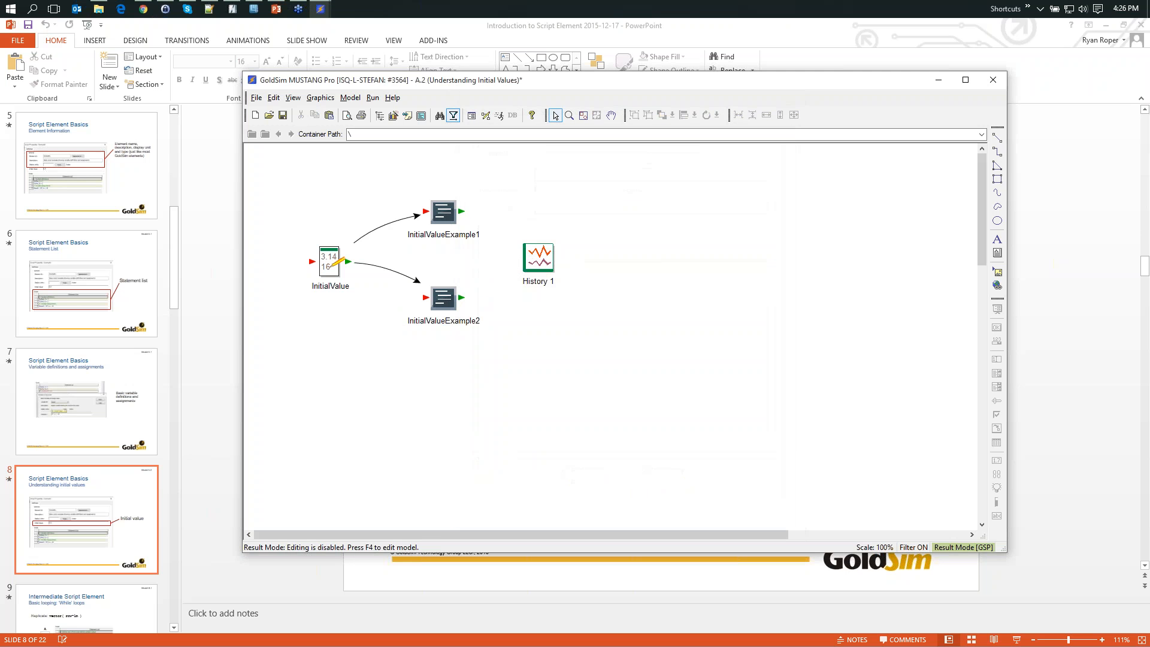
- View the time history result of InitialValueExample2 and close the chart
{"action": "right_click", "coordinate": [459, 315]}
{"action": "left_click", "coordinate": [488, 313]}
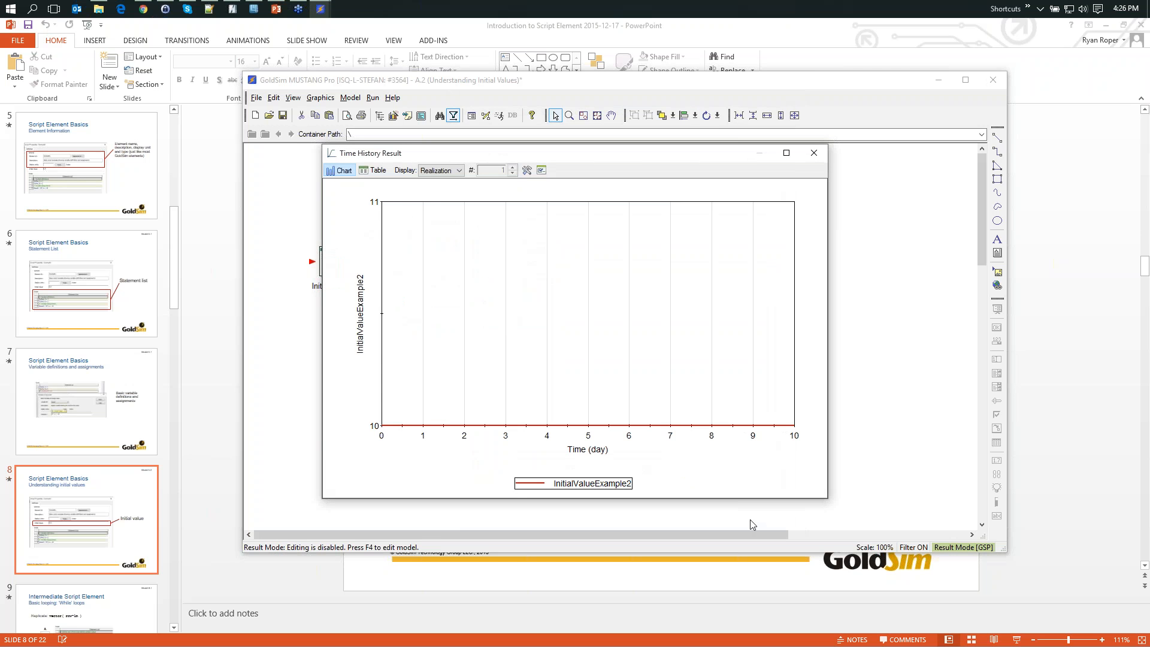
{"action": "left_click", "coordinate": [813, 153]}
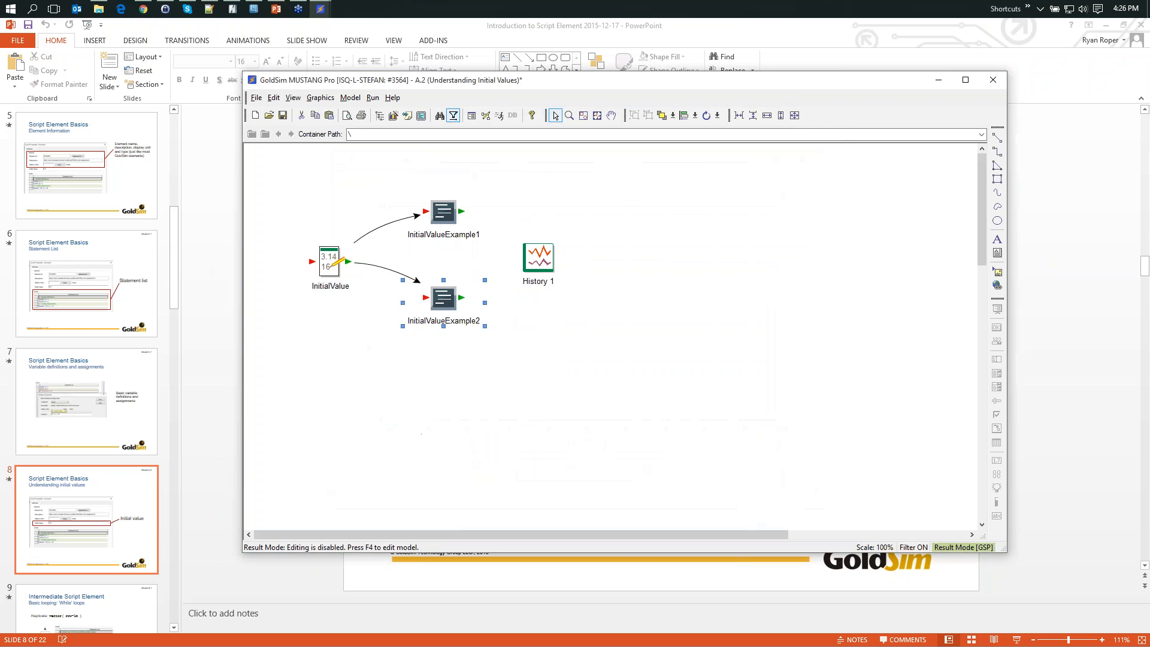
- Return to the PowerPoint presentation and advance to the slide on basic 'While' loops
{"action": "left_click", "coordinate": [938, 81]}
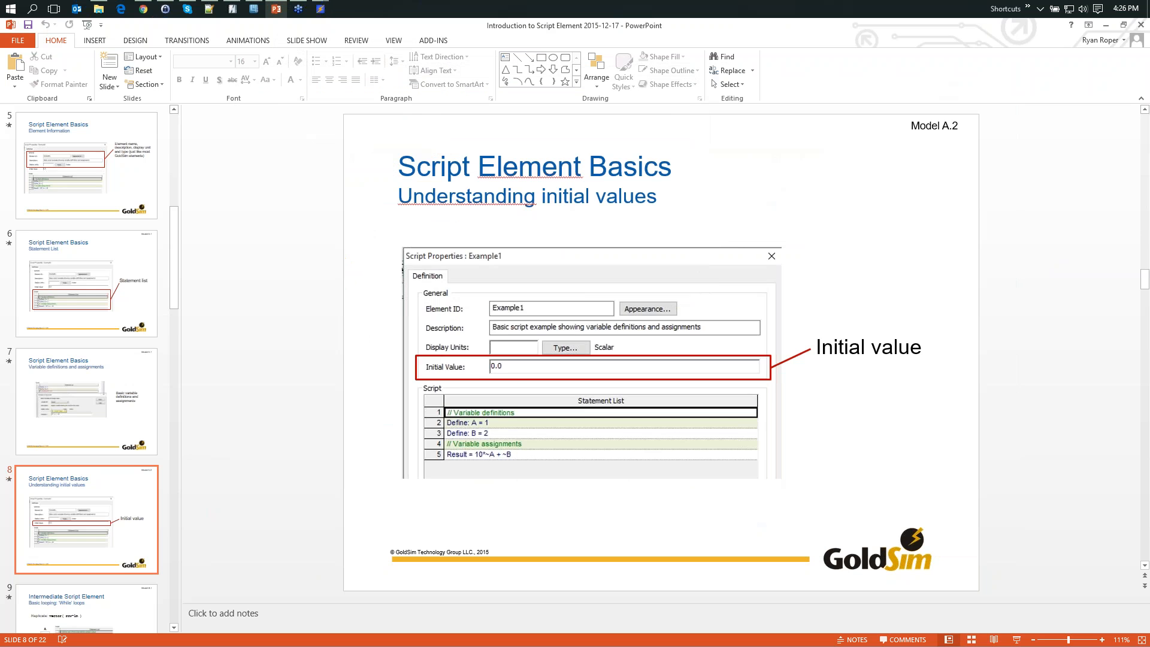
{"action": "key", "text": "Page_Down"}
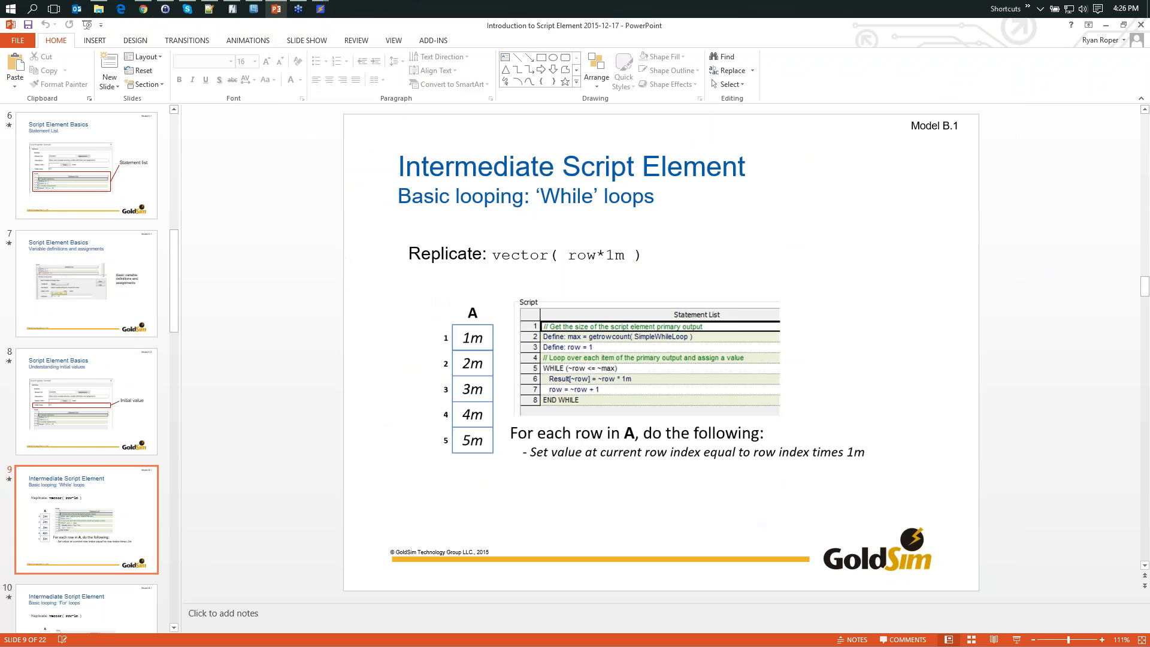
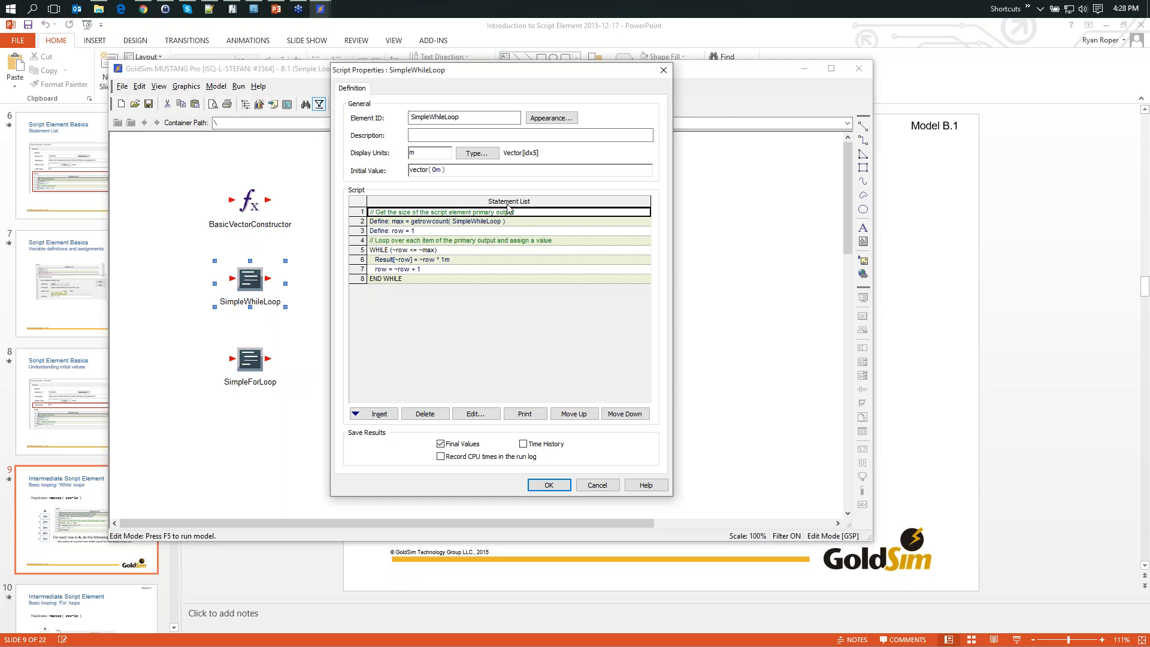
- Examine the WHILE loop block of SimpleWhileLoop and its loop condition, then close the statement without changes
{"action": "mouse_move", "coordinate": [401, 225]}
{"action": "left_click_drag", "start_coordinate": [362, 249], "coordinate": [362, 279]}
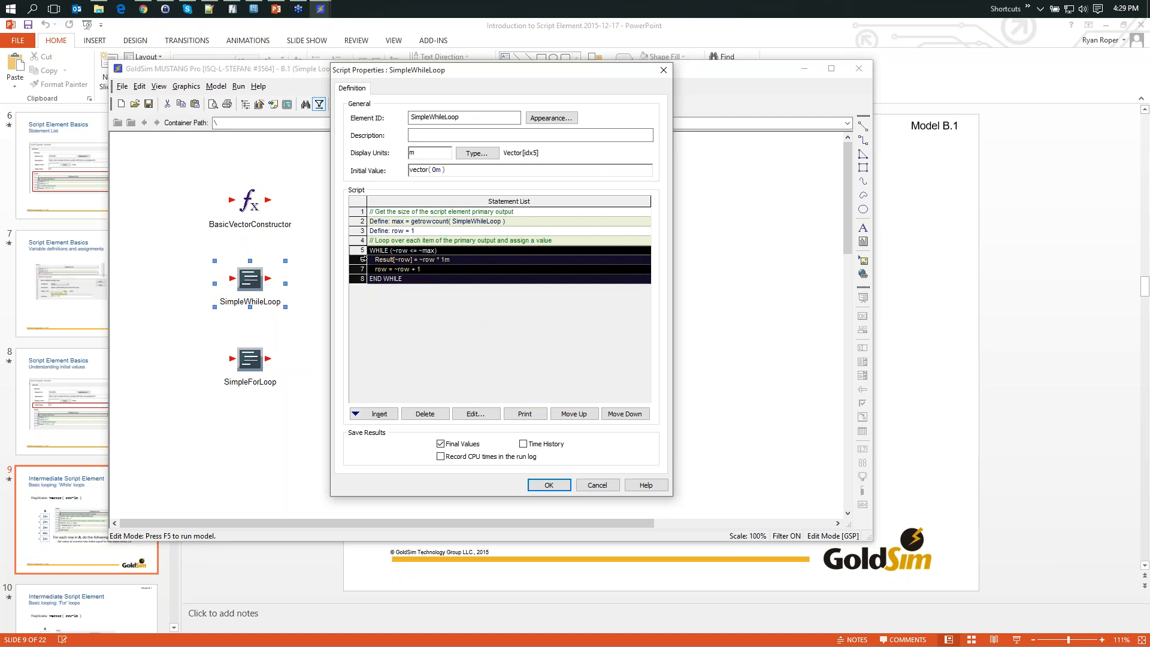
{"action": "left_click", "coordinate": [358, 252]}
{"action": "left_click", "coordinate": [396, 262]}
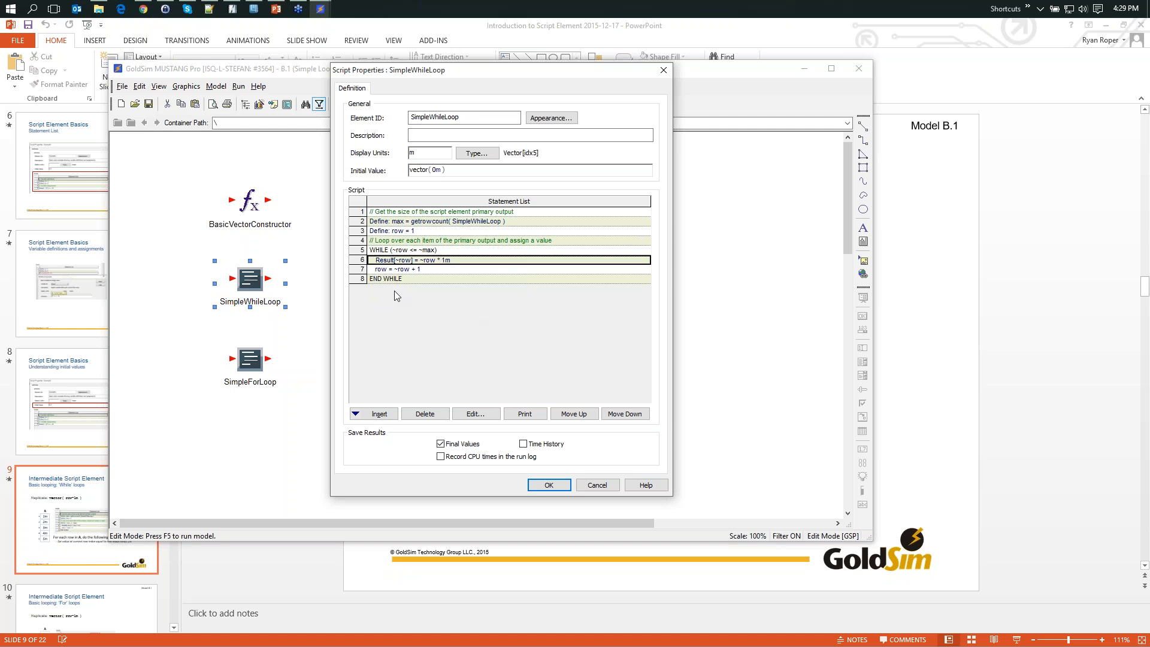
{"action": "left_click", "coordinate": [415, 252]}
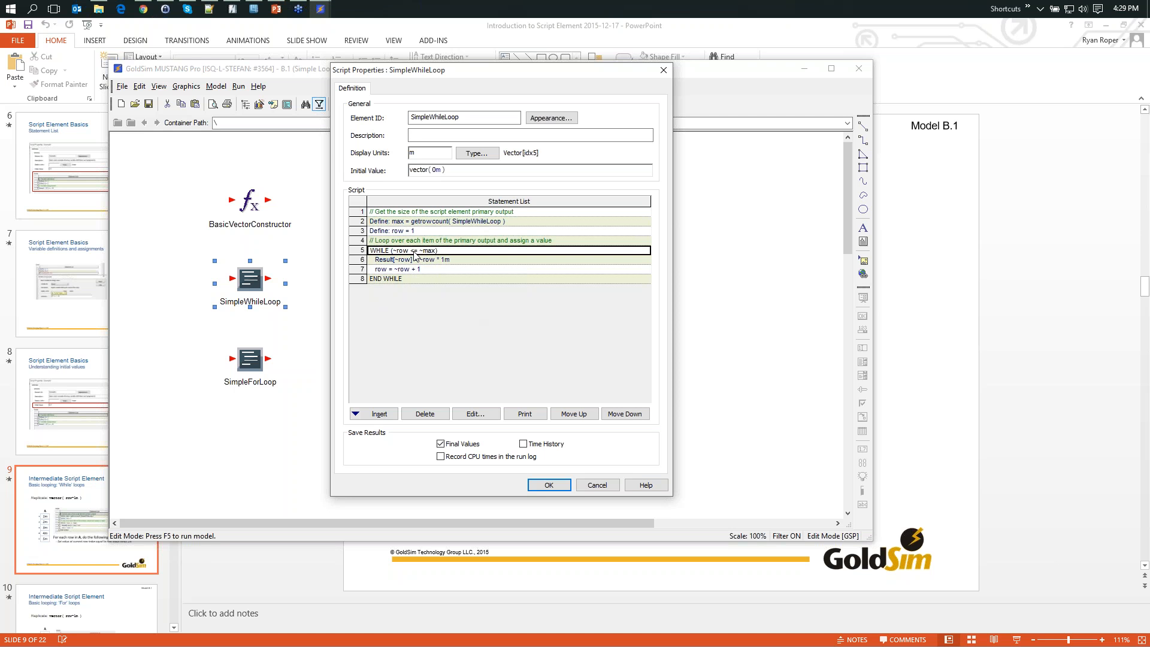
{"action": "double_click", "coordinate": [415, 251]}
{"action": "left_click_drag", "start_coordinate": [437, 254], "coordinate": [475, 322]}
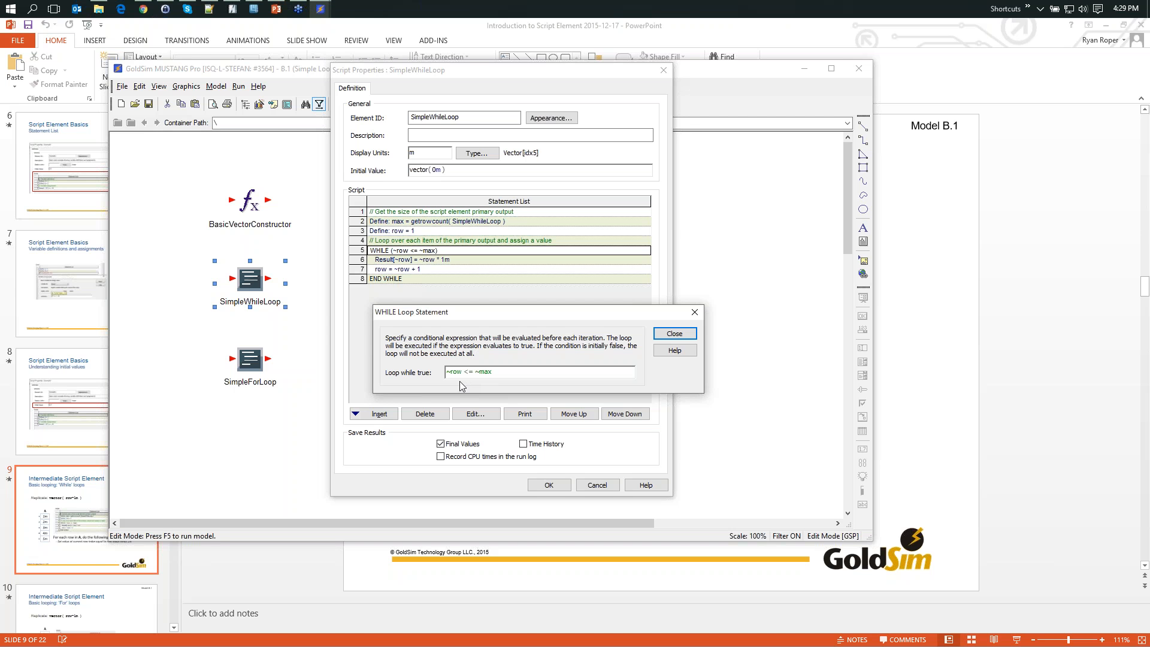
{"action": "left_click", "coordinate": [673, 333]}
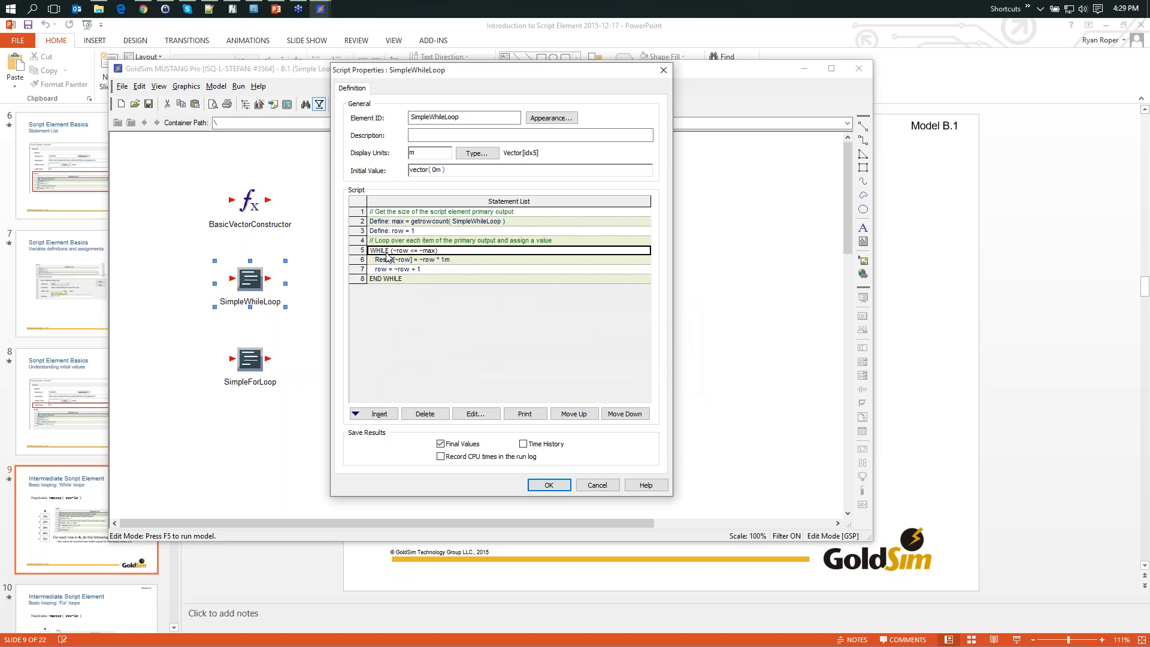
- Examine the Result assignment inside the WHILE loop, including the choices for defining the entire array or an item at index
{"action": "mouse_move", "coordinate": [393, 270]}
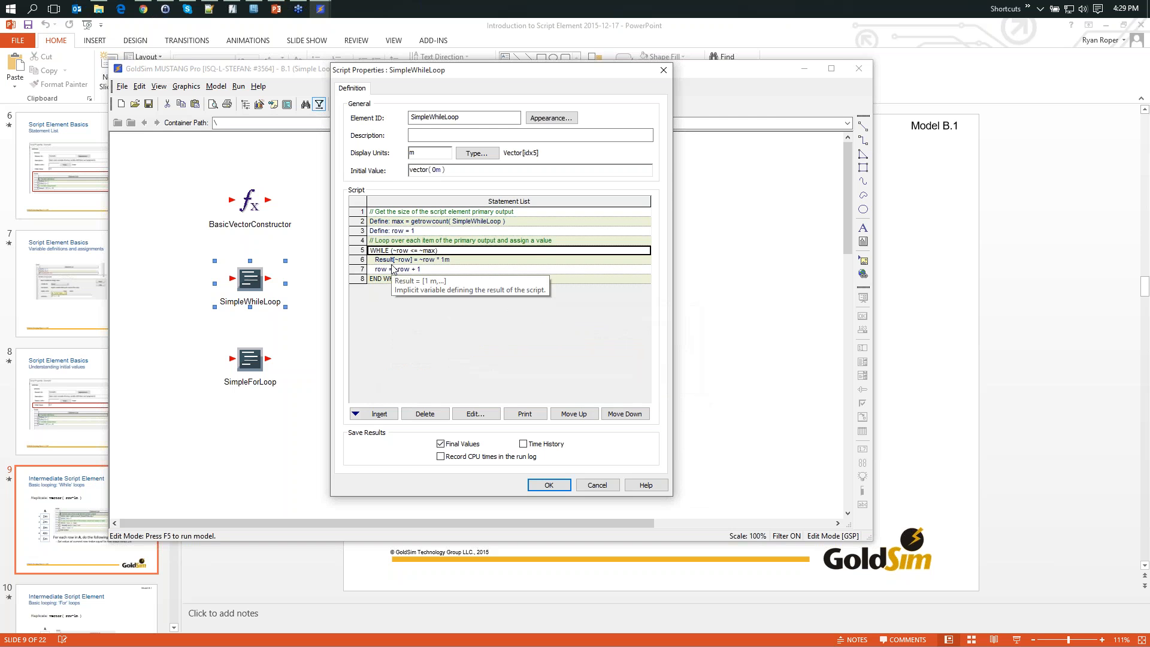
{"action": "double_click", "coordinate": [423, 260]}
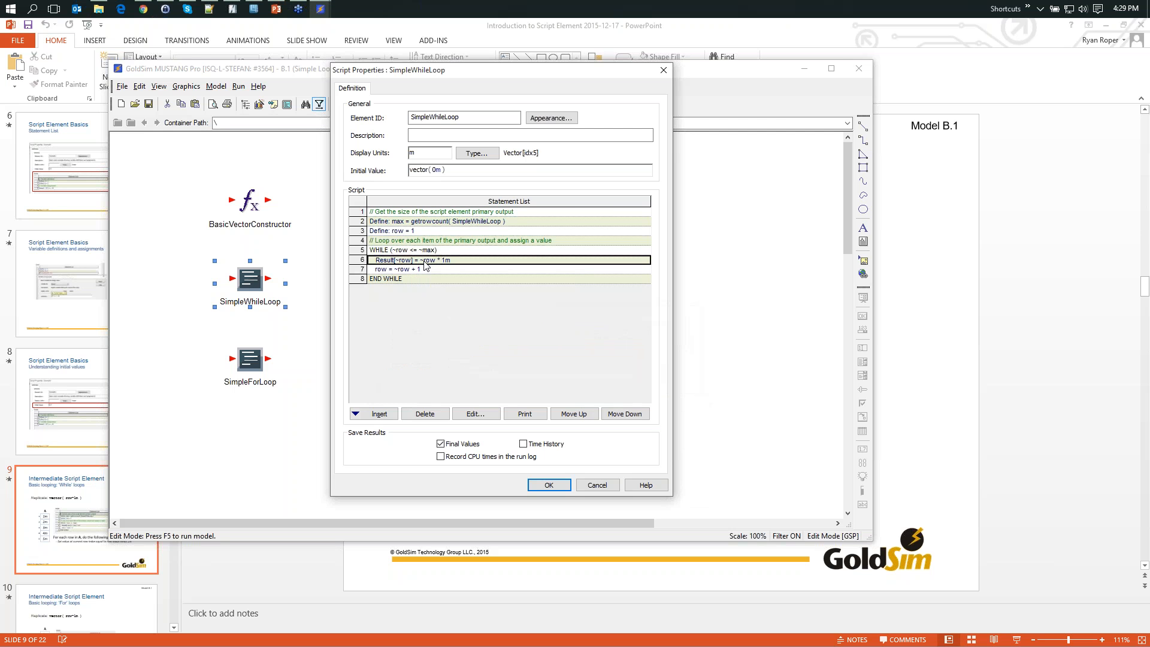
{"action": "left_click_drag", "start_coordinate": [481, 229], "coordinate": [510, 322]}
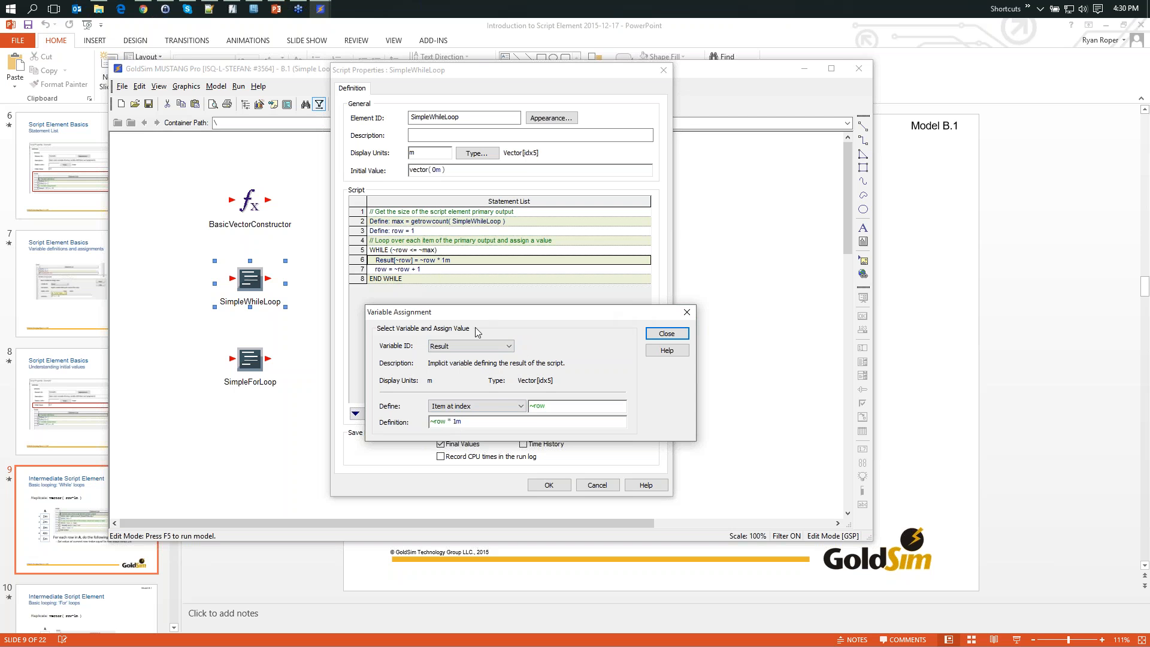
{"action": "left_click", "coordinate": [496, 404]}
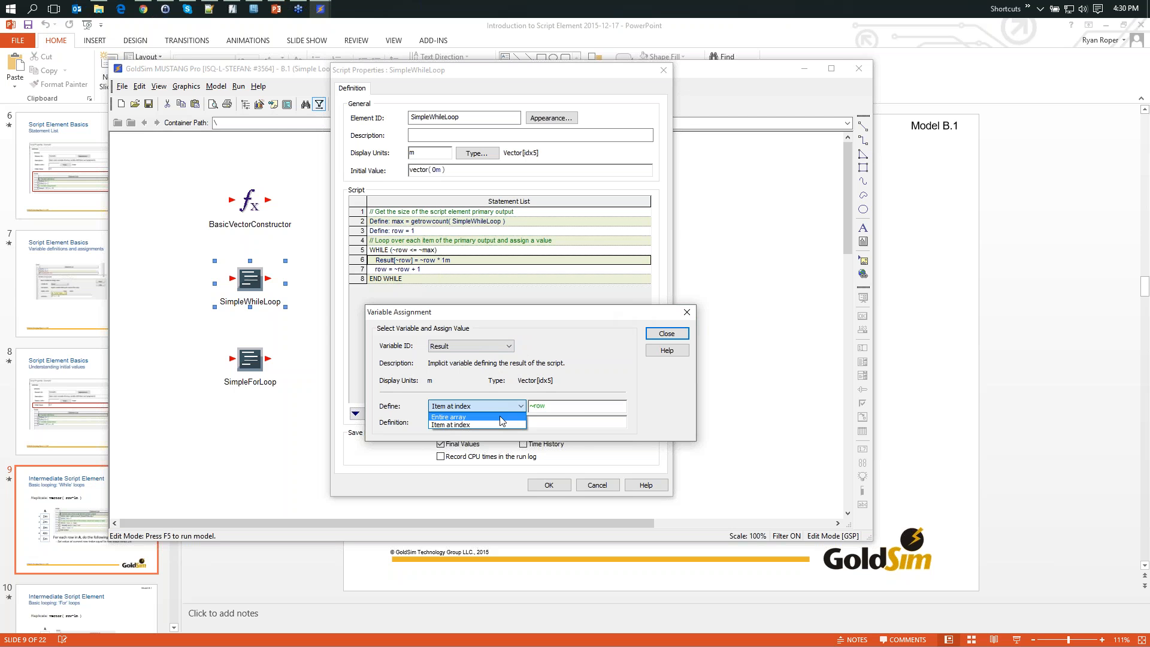
{"action": "left_click", "coordinate": [638, 405]}
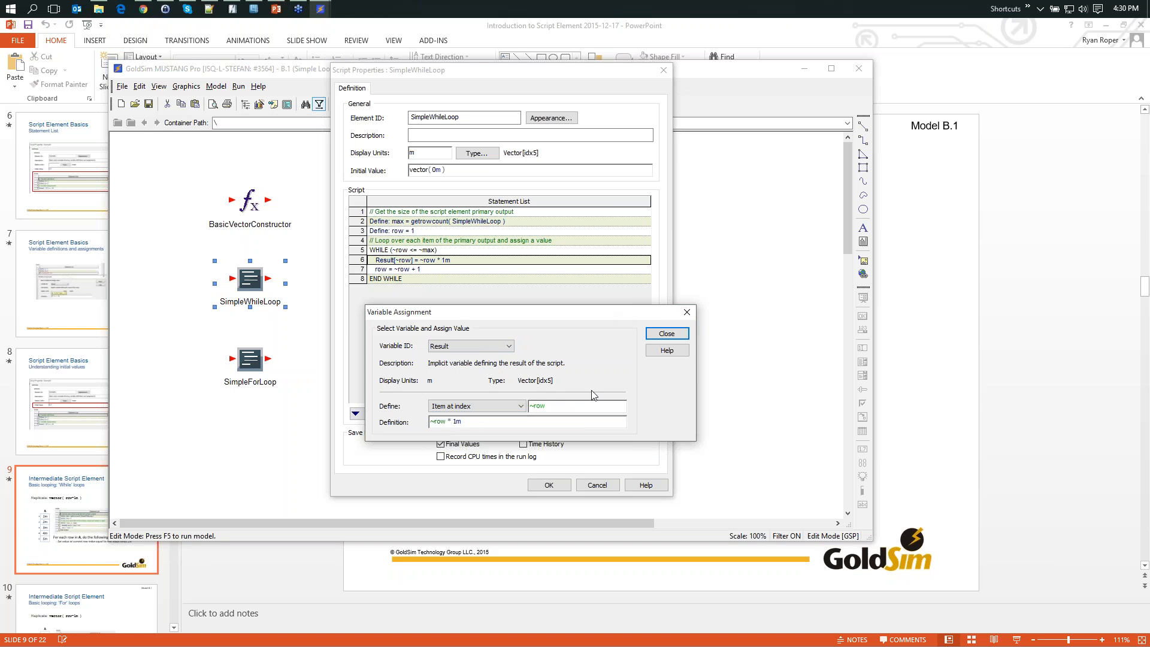
{"action": "left_click", "coordinate": [489, 406]}
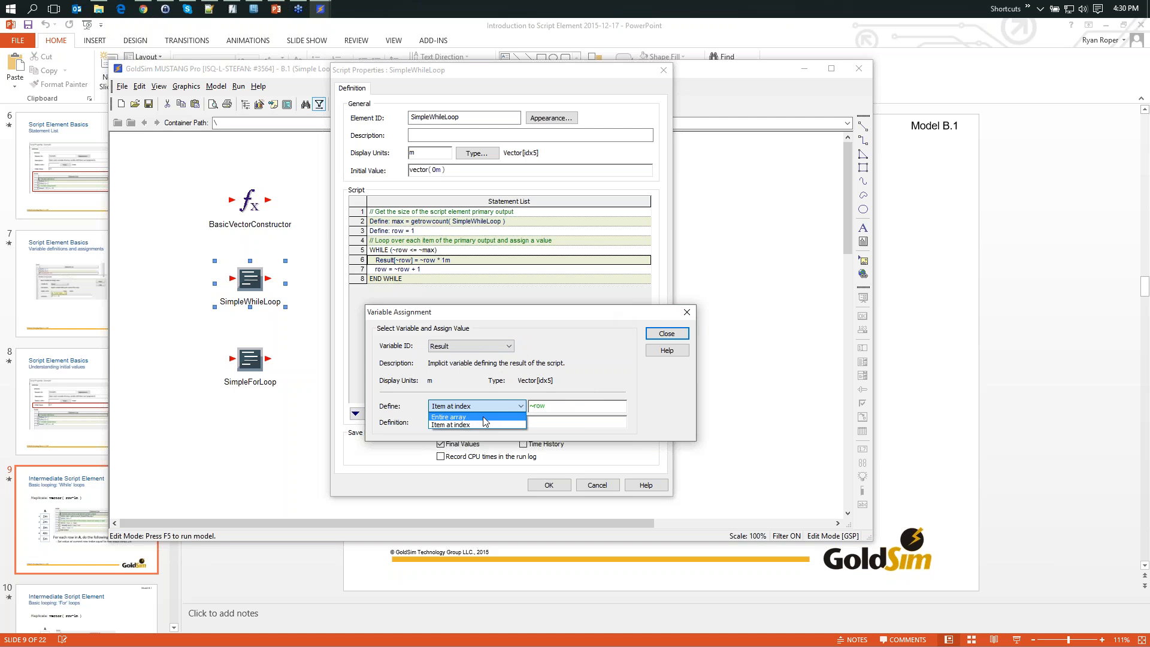
{"action": "left_click", "coordinate": [576, 369]}
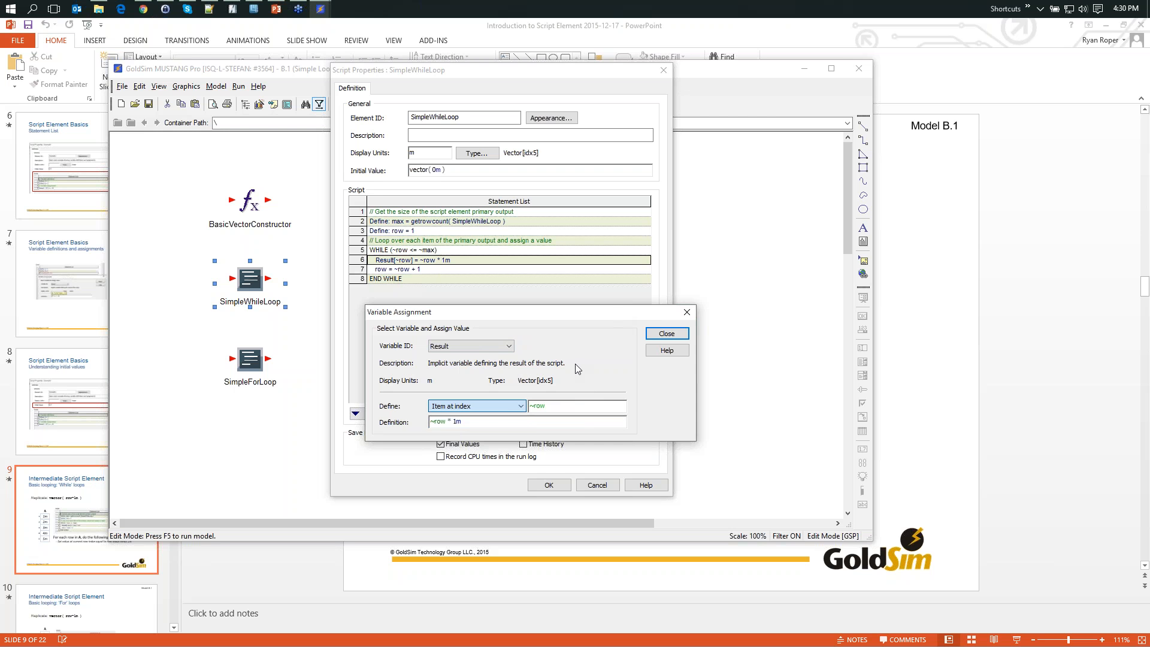
{"action": "left_click", "coordinate": [664, 335]}
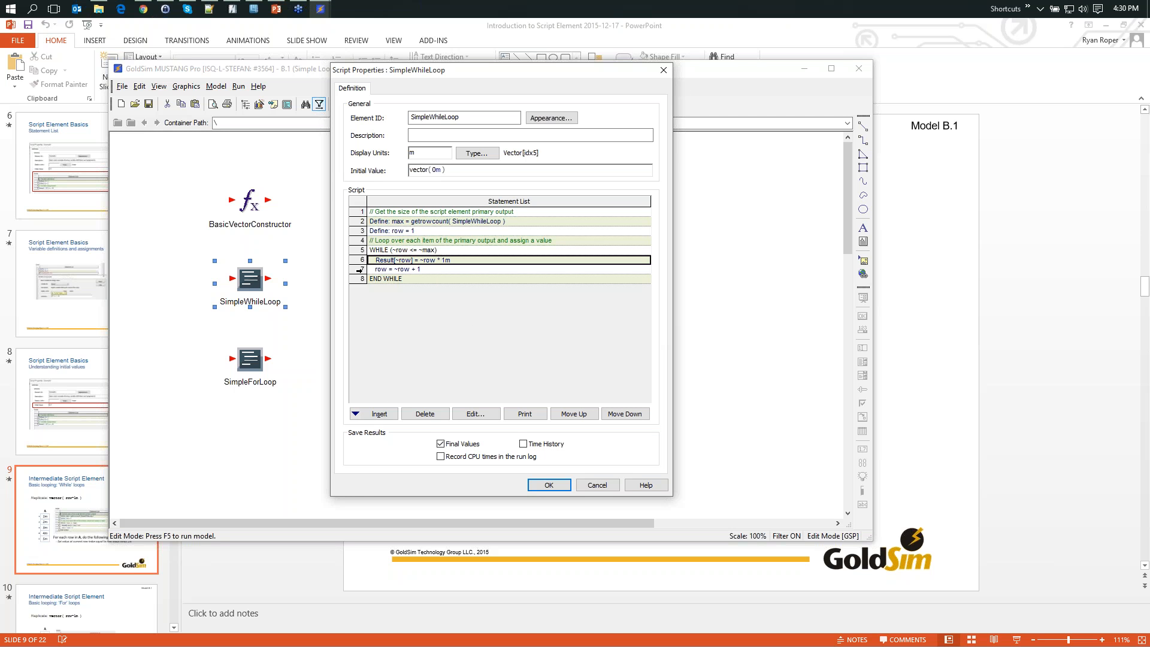
- Review the row increment statement and the WHILE condition, then leave the SimpleWhileLoop properties without saving changes
{"action": "left_click", "coordinate": [360, 270]}
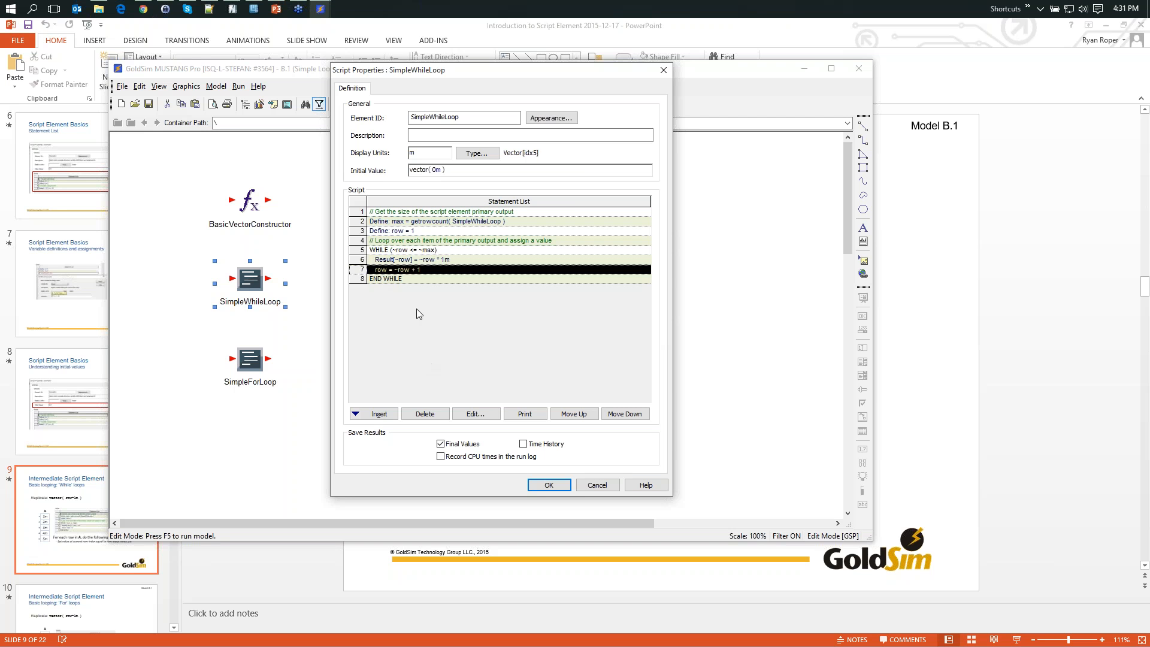
{"action": "left_click", "coordinate": [406, 274]}
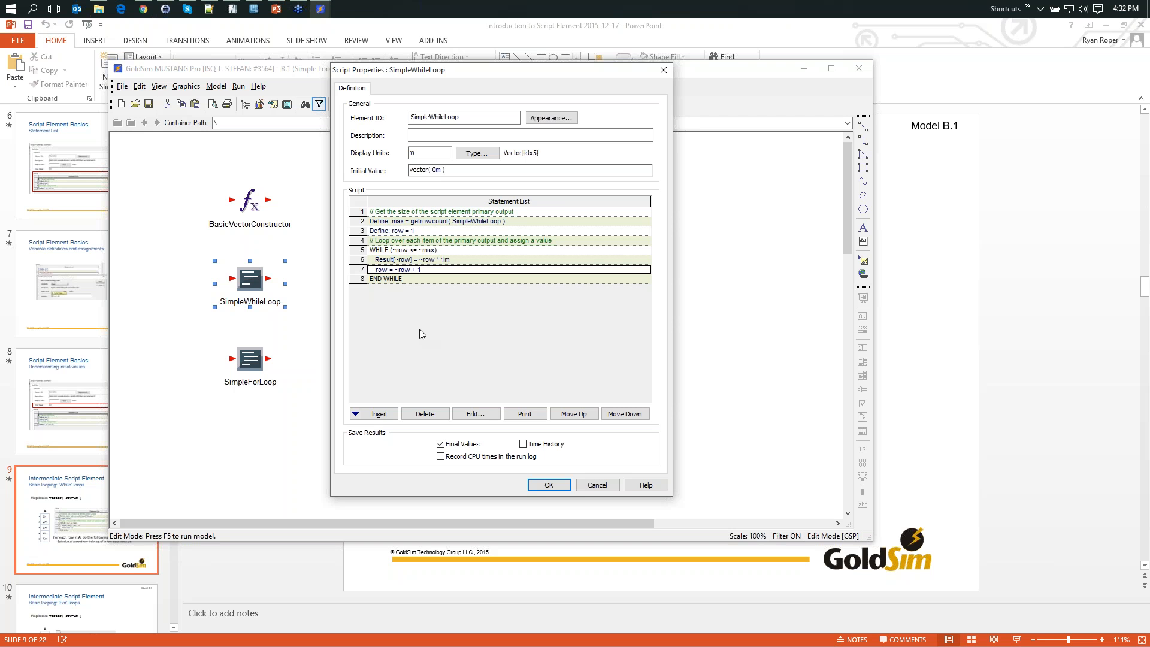
{"action": "left_click", "coordinate": [419, 250]}
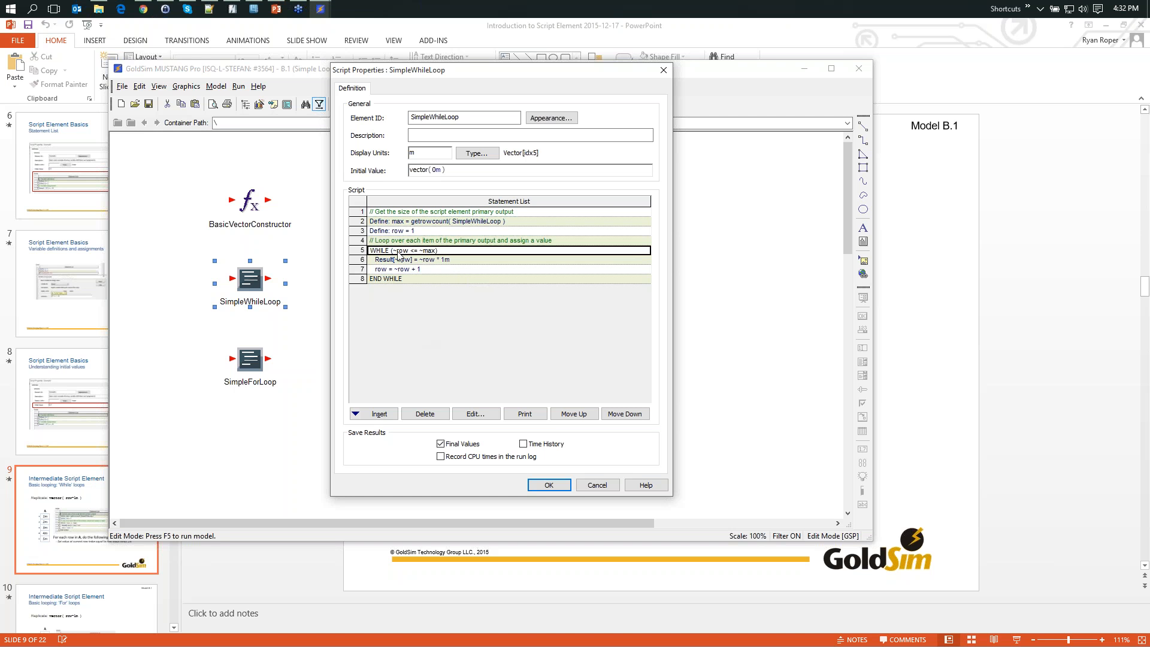
{"action": "left_click", "coordinate": [596, 486]}
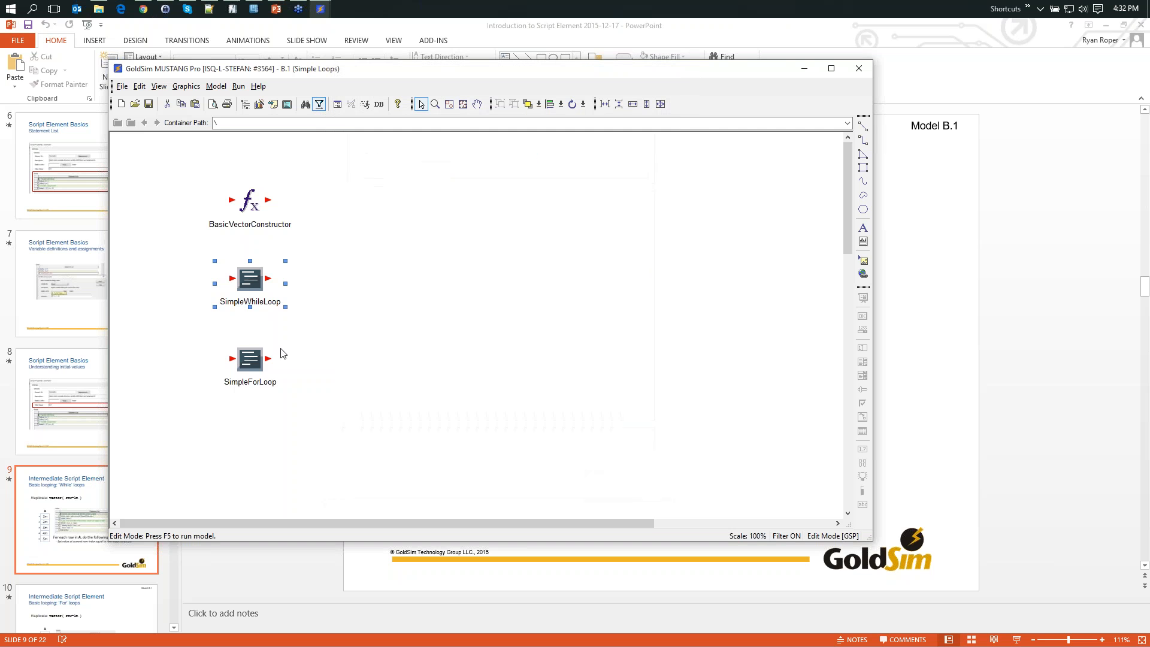
- Rename the loop variable of the FOR statement in the SimpleForLoop script to idx
{"action": "mouse_move", "coordinate": [254, 358]}
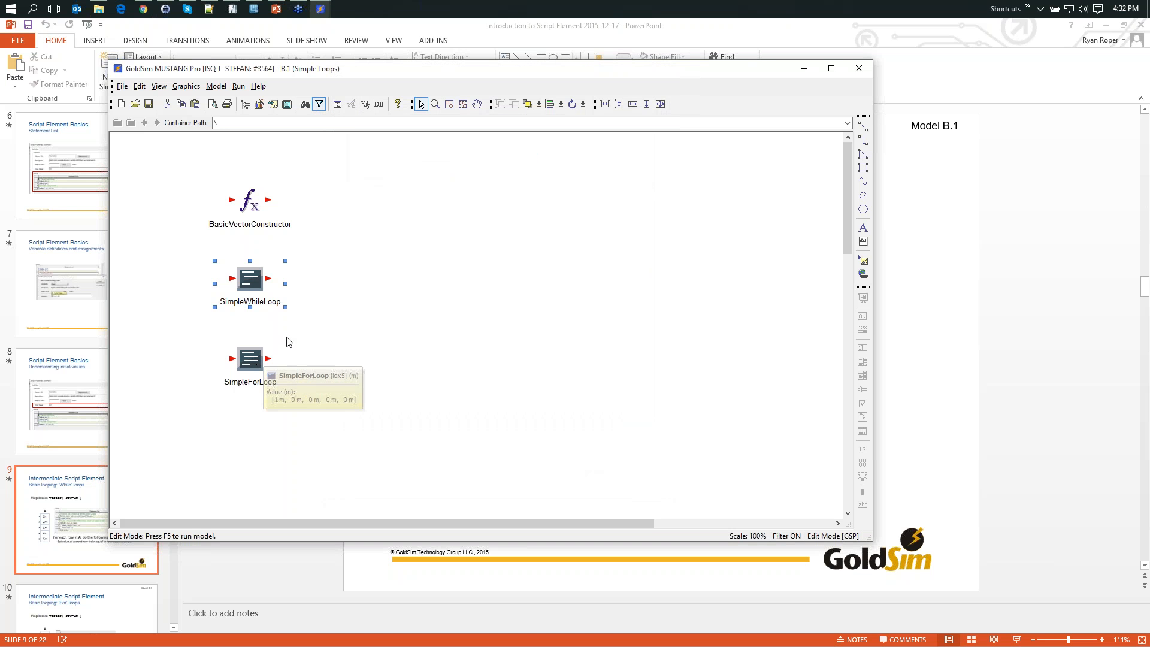
{"action": "double_click", "coordinate": [245, 358]}
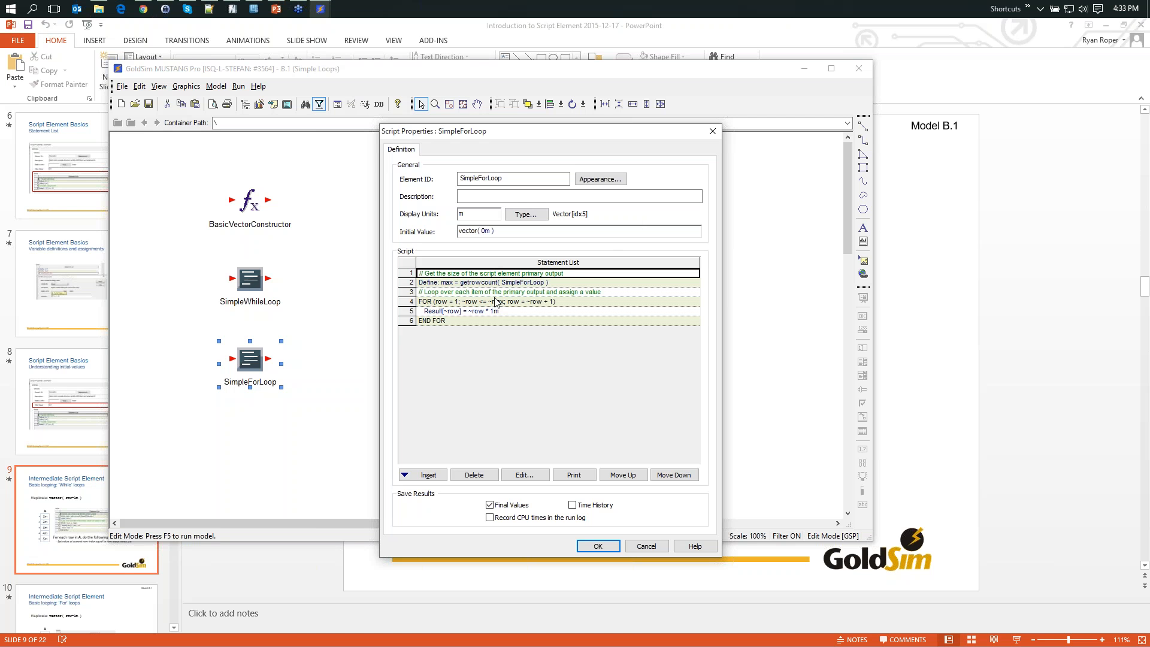
{"action": "mouse_move", "coordinate": [446, 286]}
{"action": "mouse_move", "coordinate": [491, 297]}
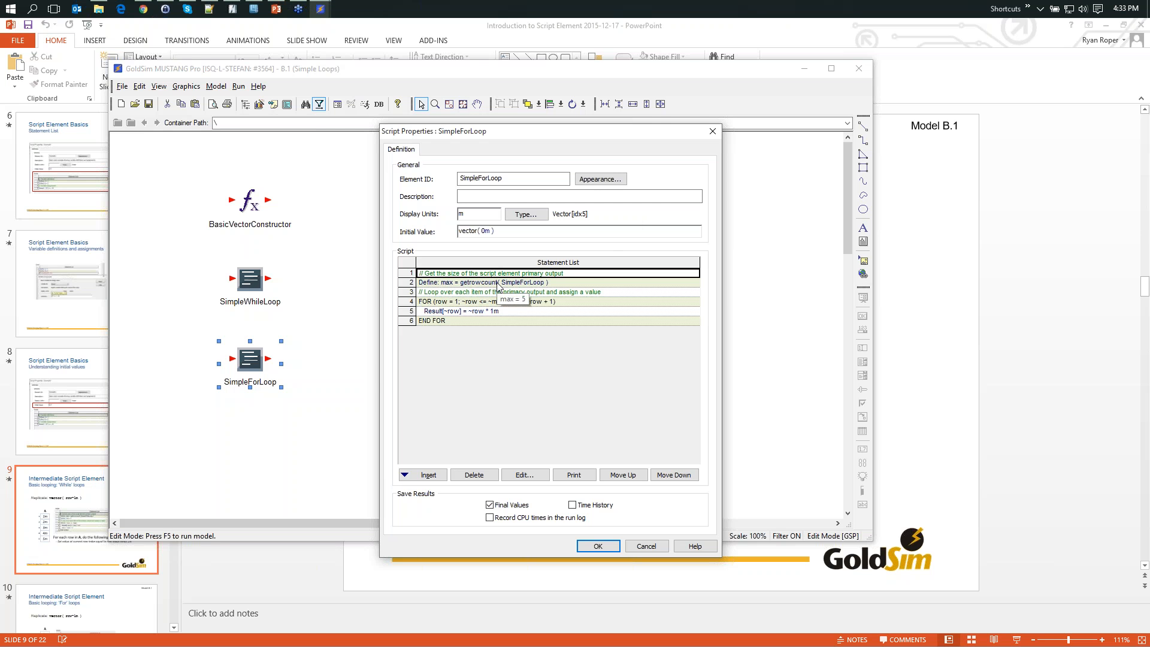
{"action": "left_click", "coordinate": [447, 302]}
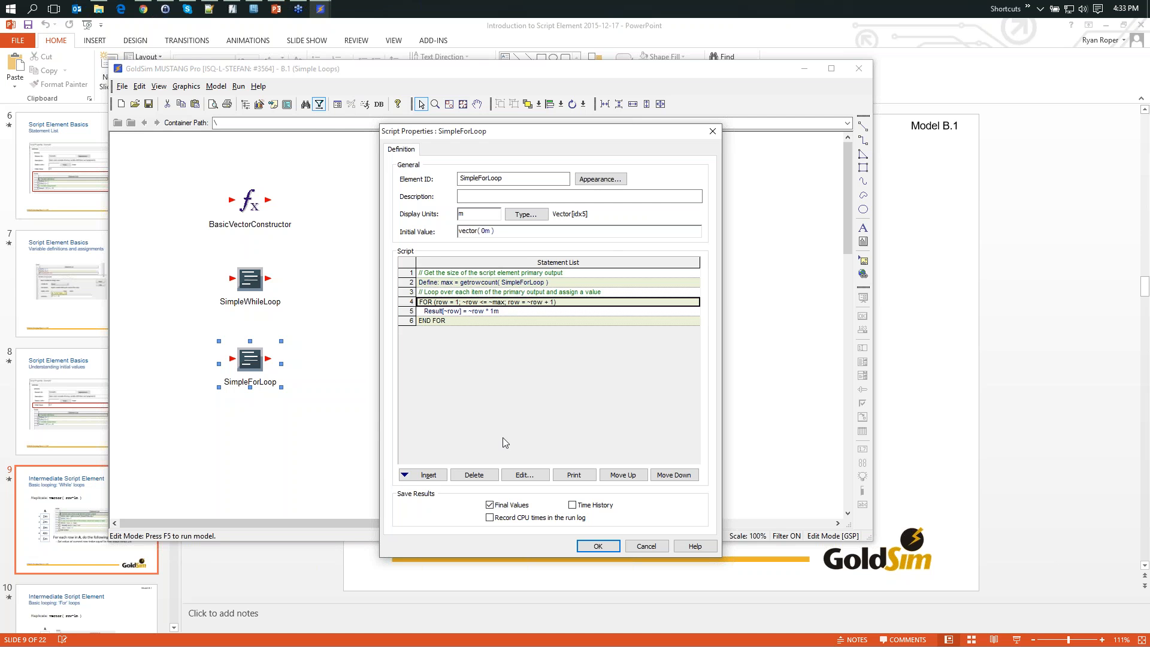
{"action": "left_click", "coordinate": [527, 477]}
{"action": "left_click_drag", "start_coordinate": [546, 283], "coordinate": [588, 349]}
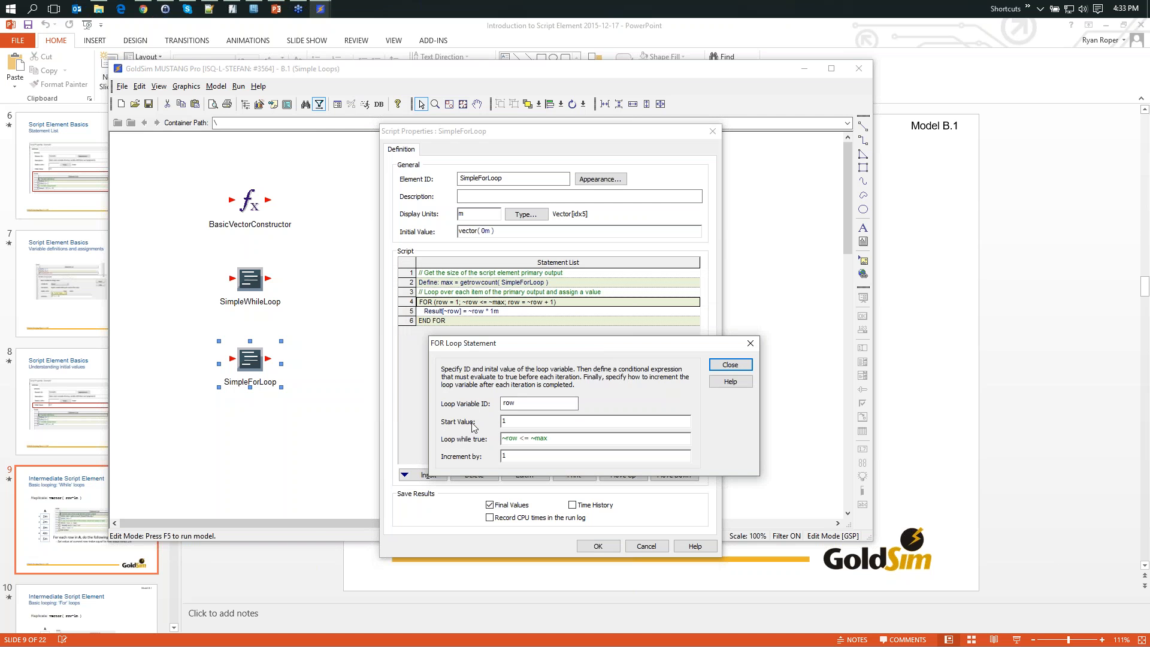
{"action": "left_click_drag", "start_coordinate": [519, 402], "coordinate": [504, 403]}
{"action": "type", "text": "idx"}
{"action": "key", "text": "Tab"}
{"action": "left_click", "coordinate": [728, 365]}
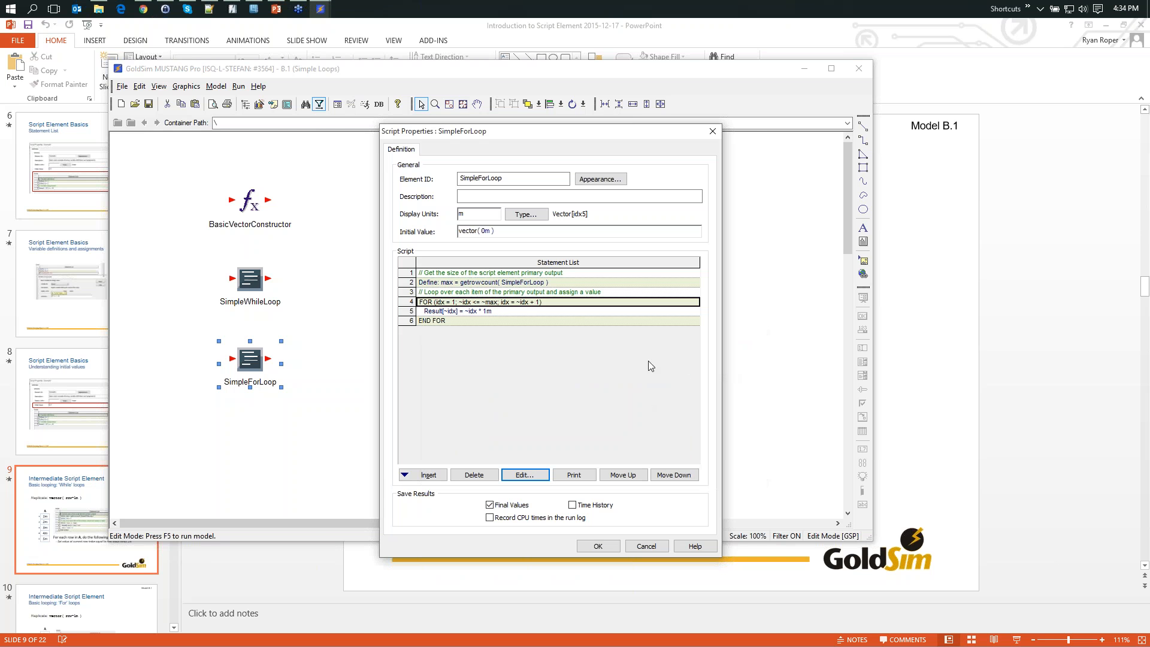
- Change the Result assignment in SimpleForLoop to ~idx * 1m + 5m and accept the script properties
{"action": "double_click", "coordinate": [451, 314]}
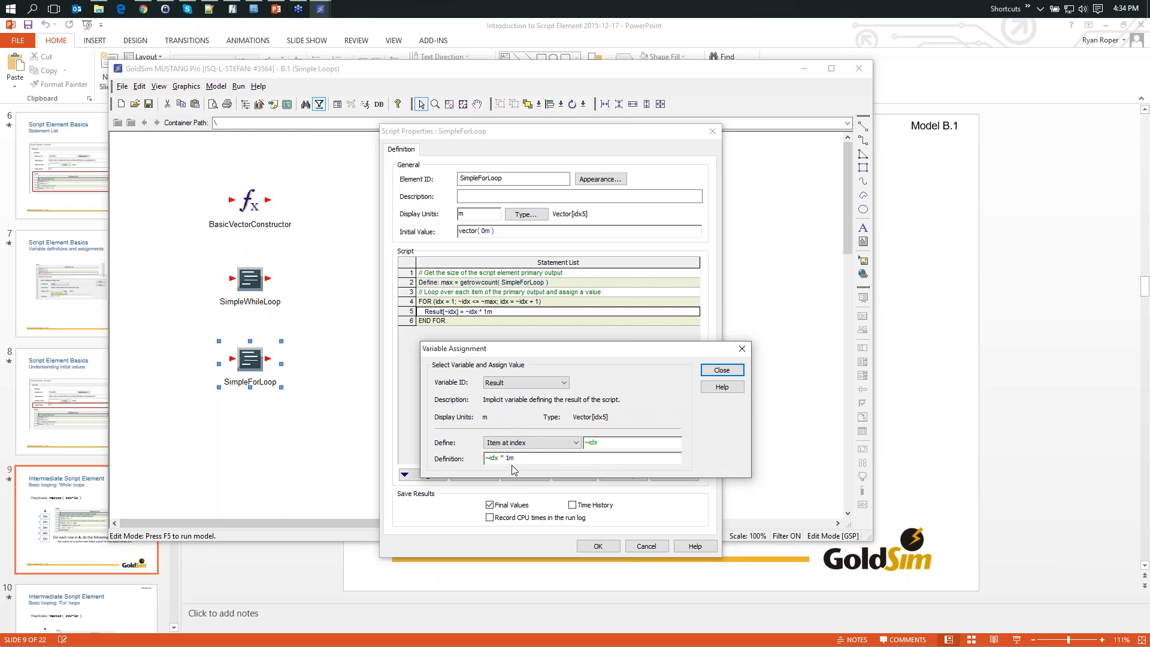
{"action": "mouse_move", "coordinate": [525, 460]}
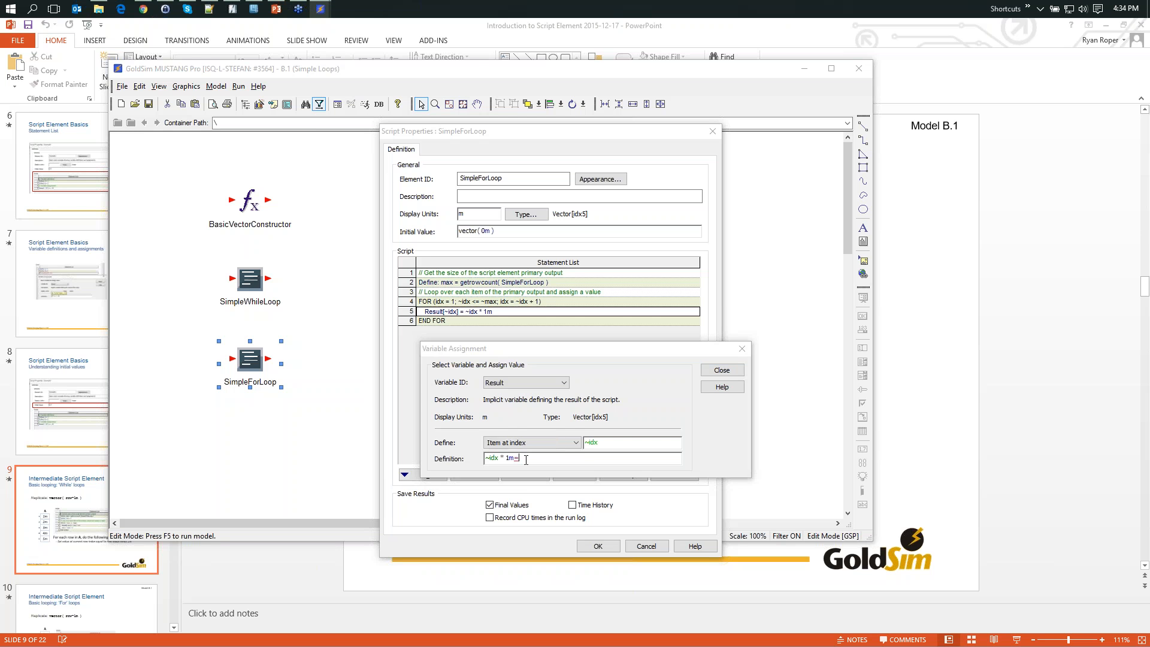
{"action": "type", "text": "+ 5m"}
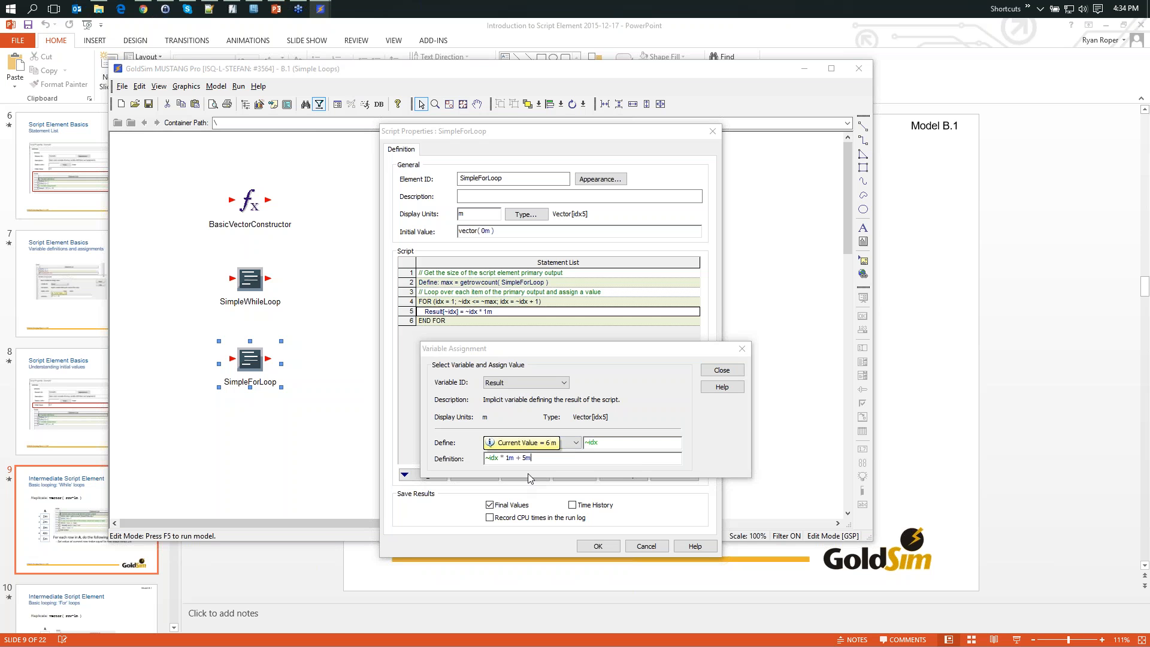
{"action": "left_click", "coordinate": [721, 370]}
{"action": "left_click", "coordinate": [598, 545]}
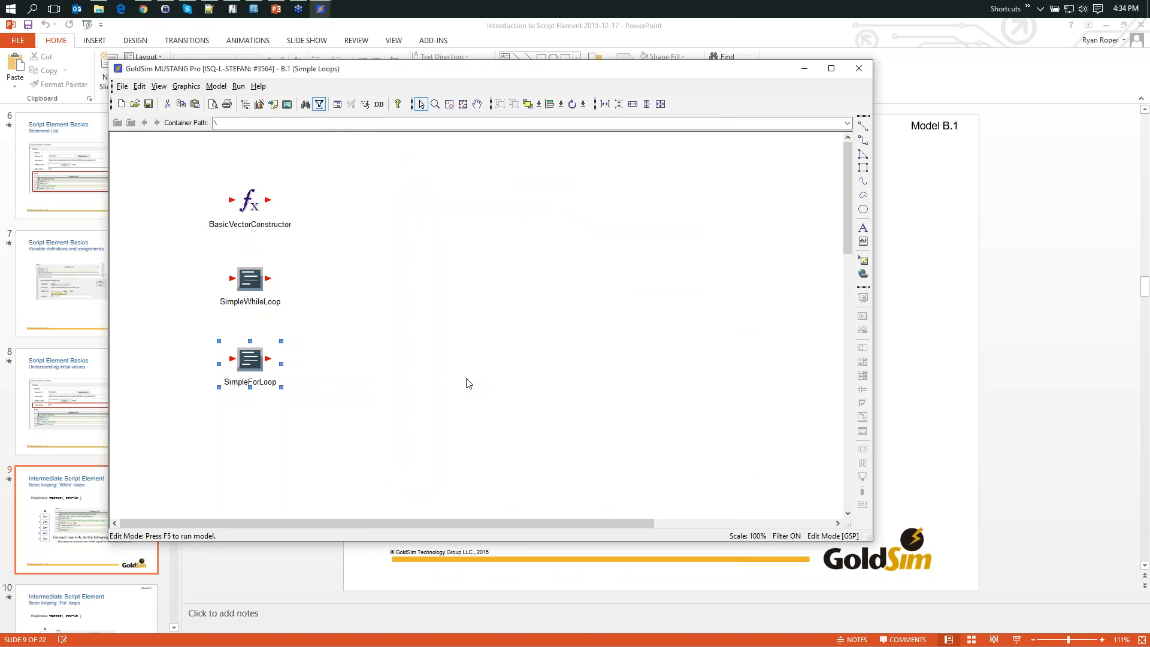
- Run the model to compare the SimpleForLoop and SimpleWhileLoop values, then delete all results and return to Edit Mode
{"action": "key", "text": "F5"}
{"action": "left_click", "coordinate": [485, 326]}
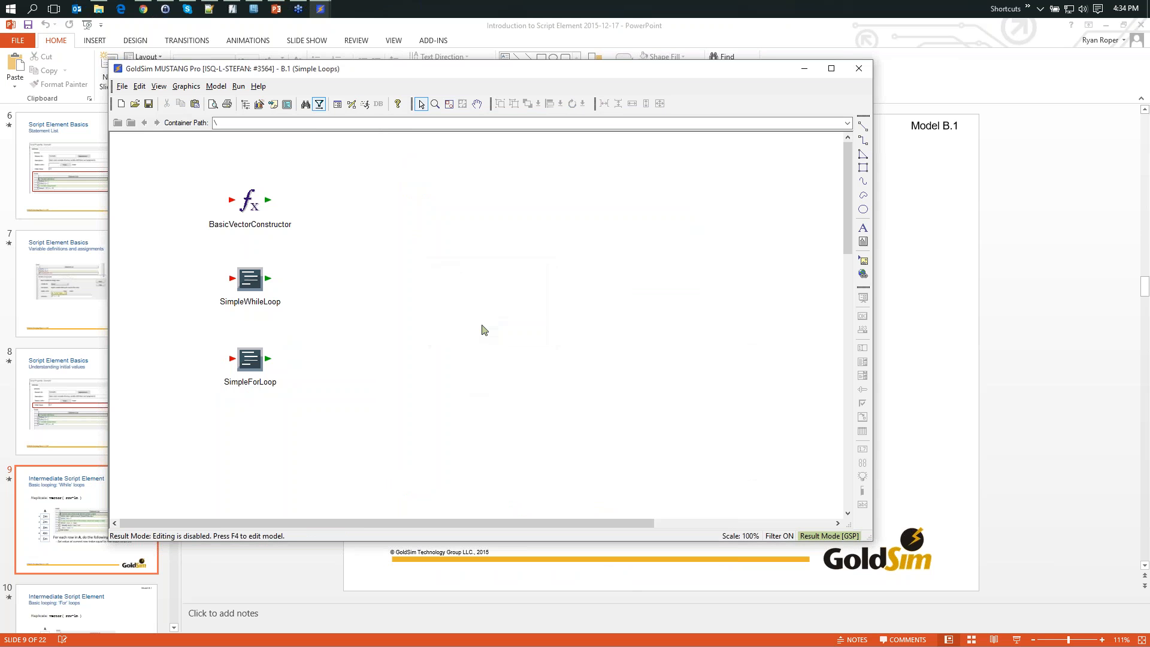
{"action": "mouse_move", "coordinate": [249, 360]}
{"action": "mouse_move", "coordinate": [251, 286]}
{"action": "key", "text": "F4"}
{"action": "left_click", "coordinate": [479, 343]}
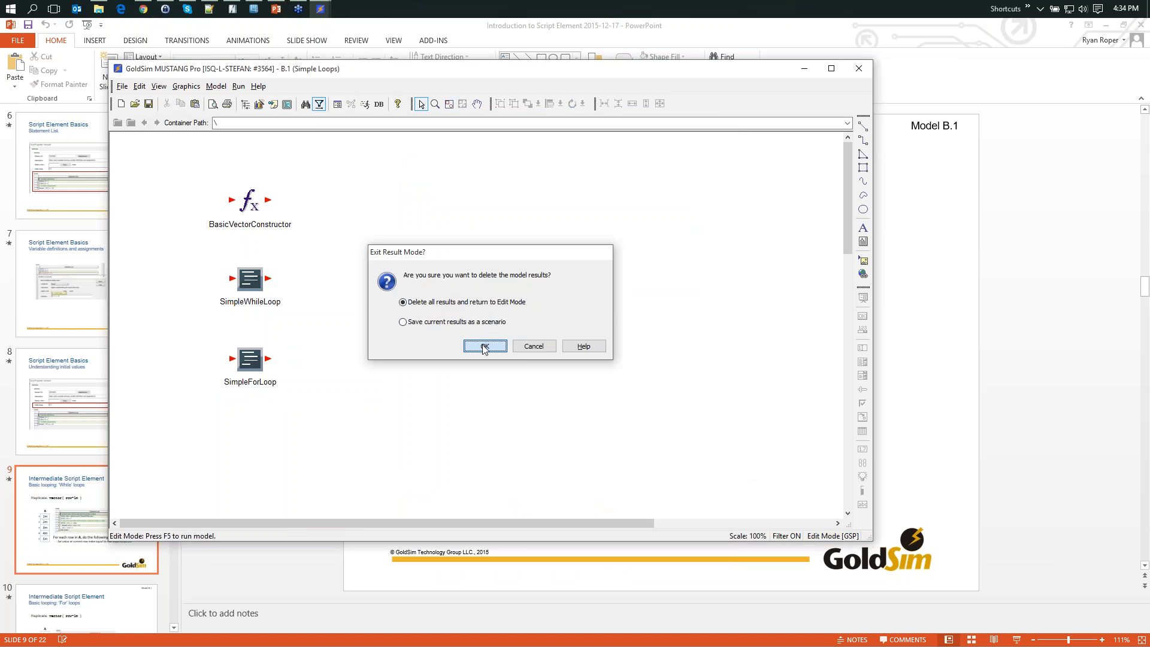
- Insert a new Script function element in the empty area beside SimpleWhileLoop
{"action": "right_click", "coordinate": [345, 252]}
{"action": "mouse_move", "coordinate": [392, 255]}
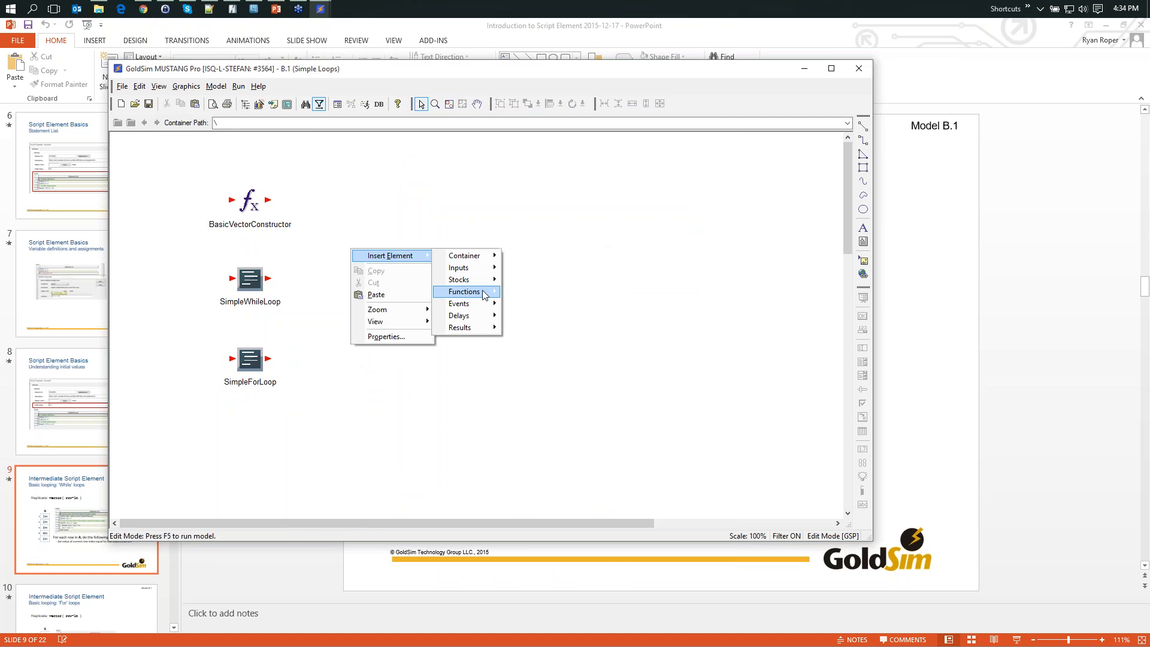
{"action": "mouse_move", "coordinate": [464, 291]}
{"action": "left_click", "coordinate": [544, 303]}
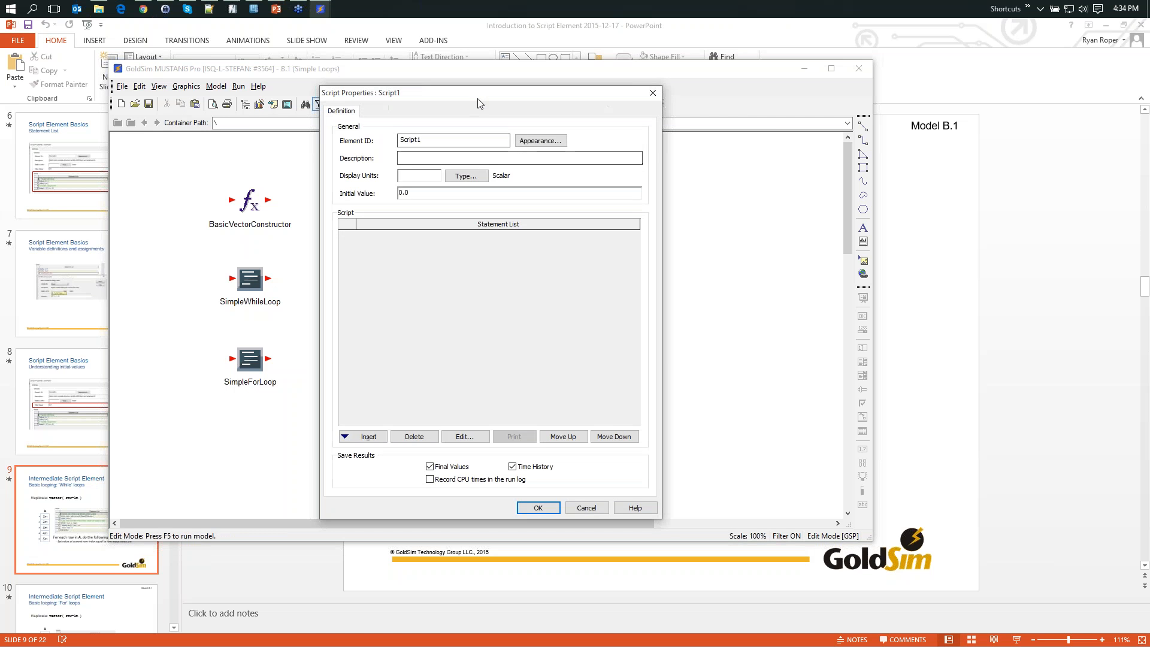
- Add a DO loop to the new script, keeping variable Var1, start value 1, end value 10 and increment 1
{"action": "left_click", "coordinate": [497, 385]}
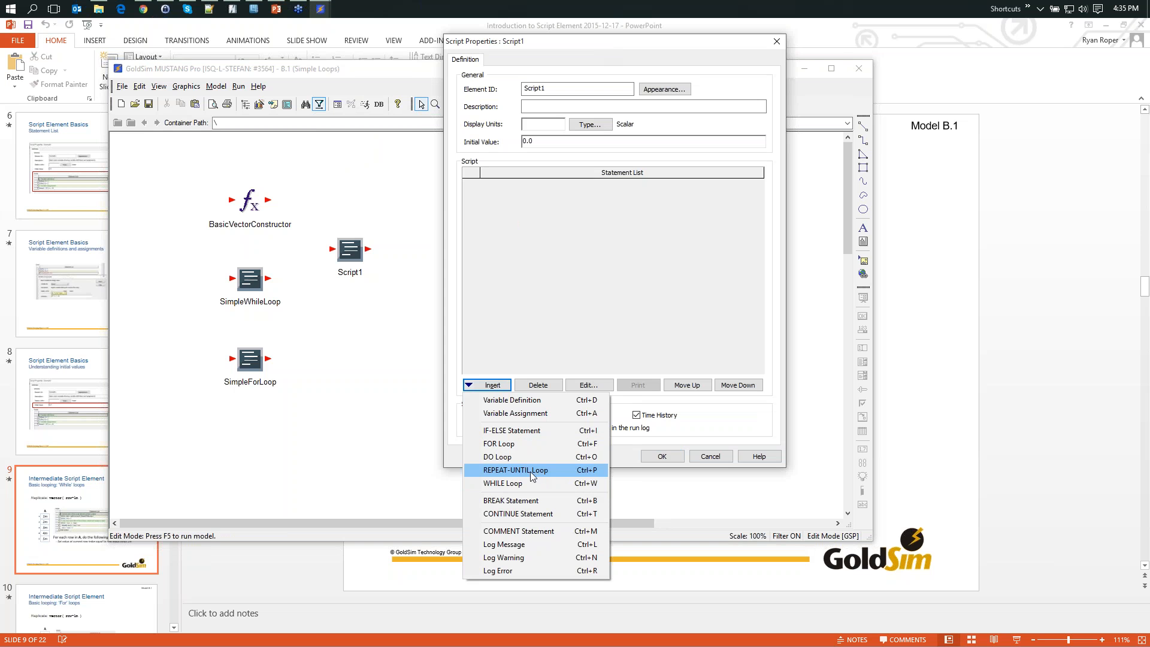
{"action": "left_click", "coordinate": [512, 456]}
{"action": "left_click_drag", "start_coordinate": [562, 198], "coordinate": [639, 246]}
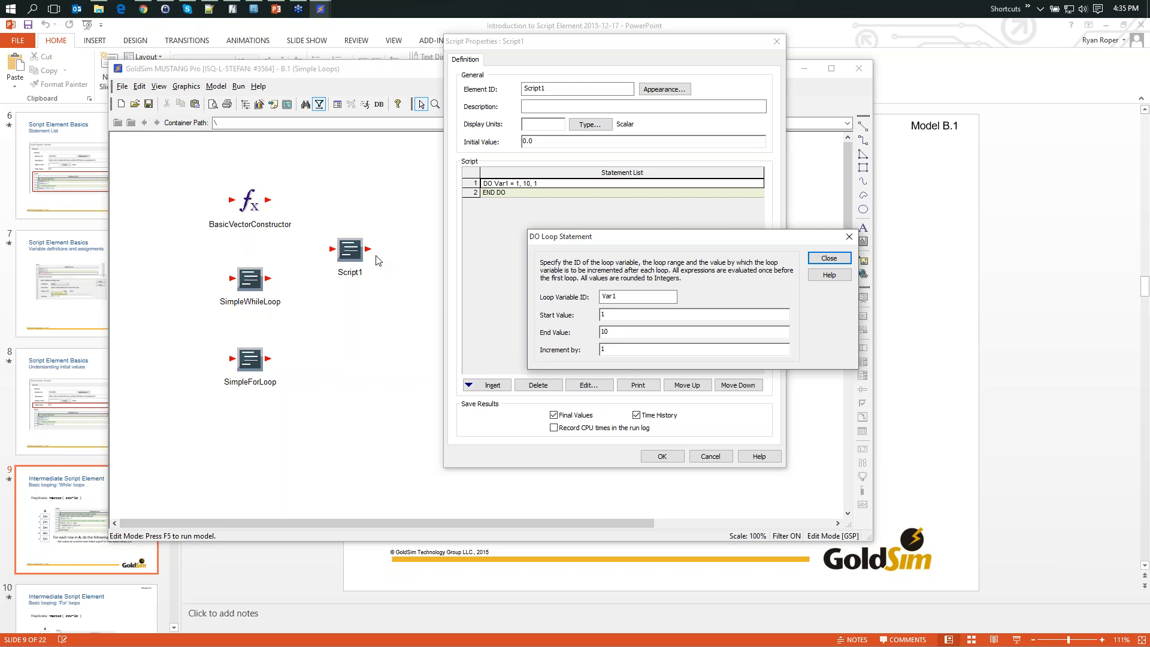
{"action": "left_click", "coordinate": [618, 331]}
{"action": "double_click", "coordinate": [600, 332]}
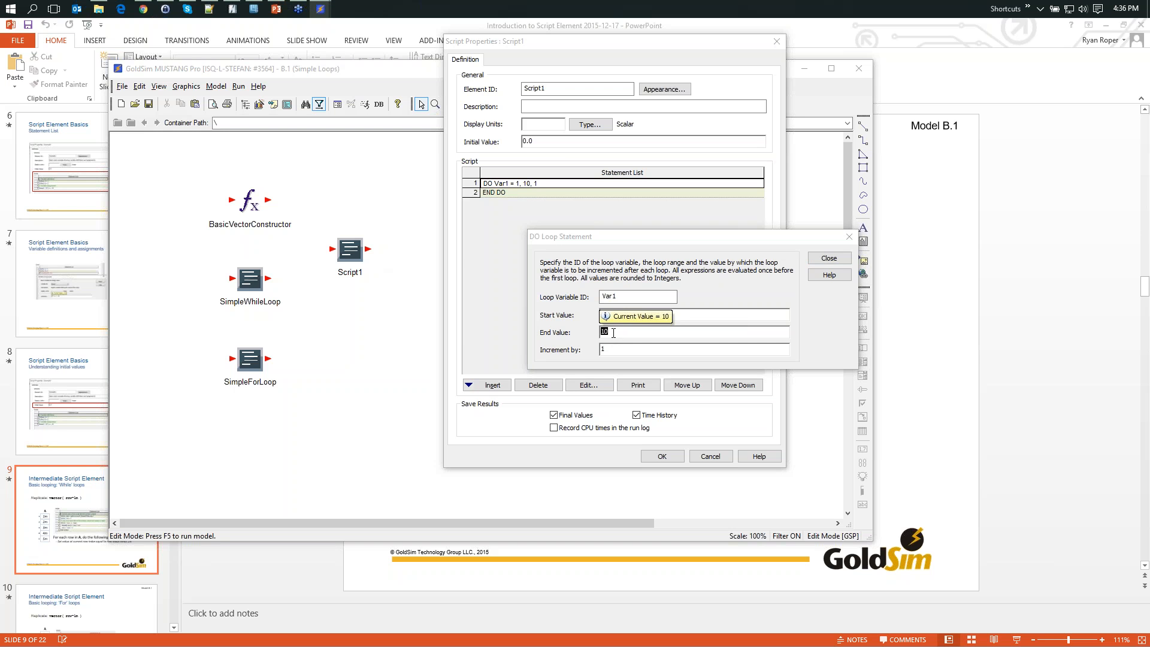
{"action": "left_click", "coordinate": [568, 334]}
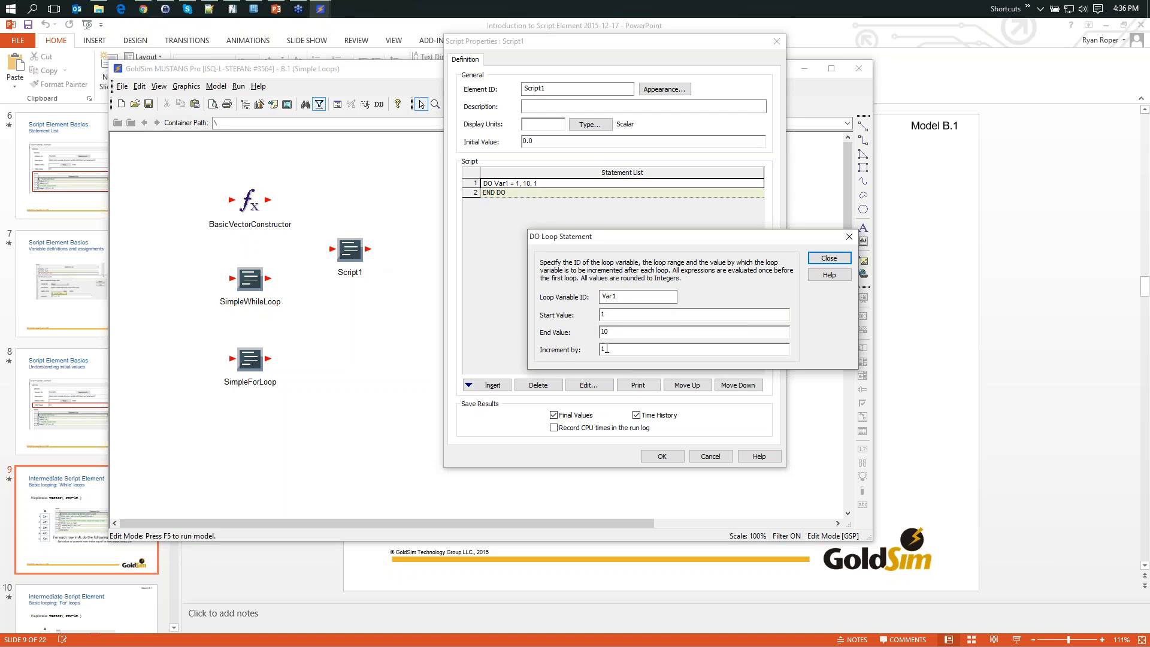
{"action": "left_click", "coordinate": [828, 260]}
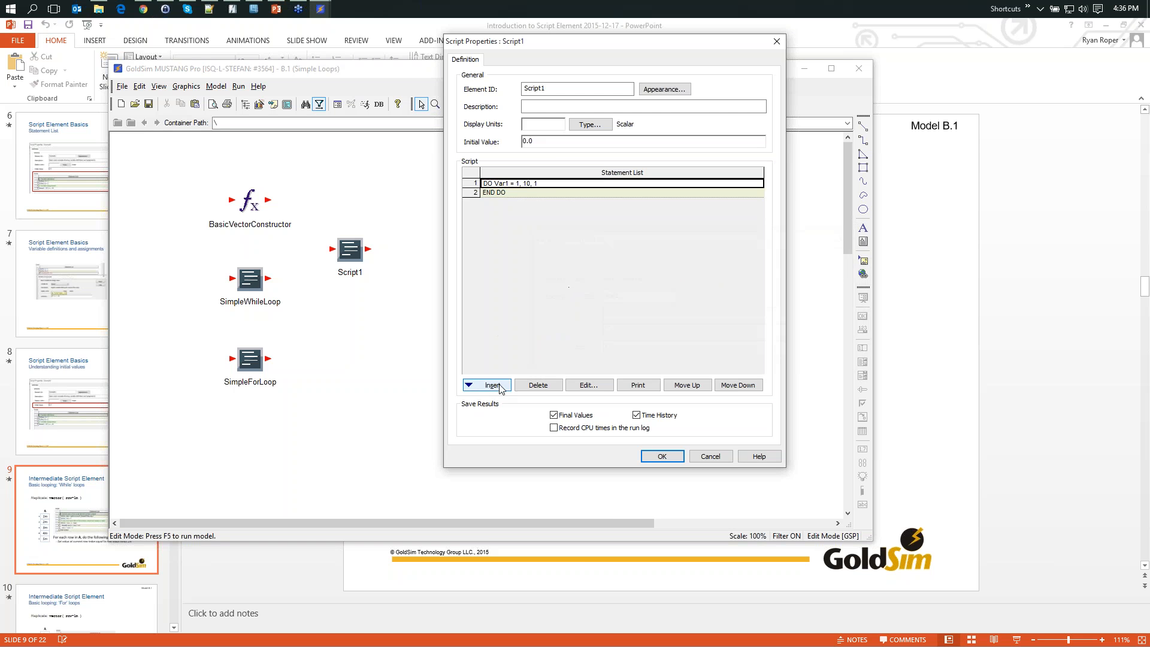
- Add a REPEAT-UNTIL loop with condition true after END DO, then discard the new script element
{"action": "left_click", "coordinate": [527, 192]}
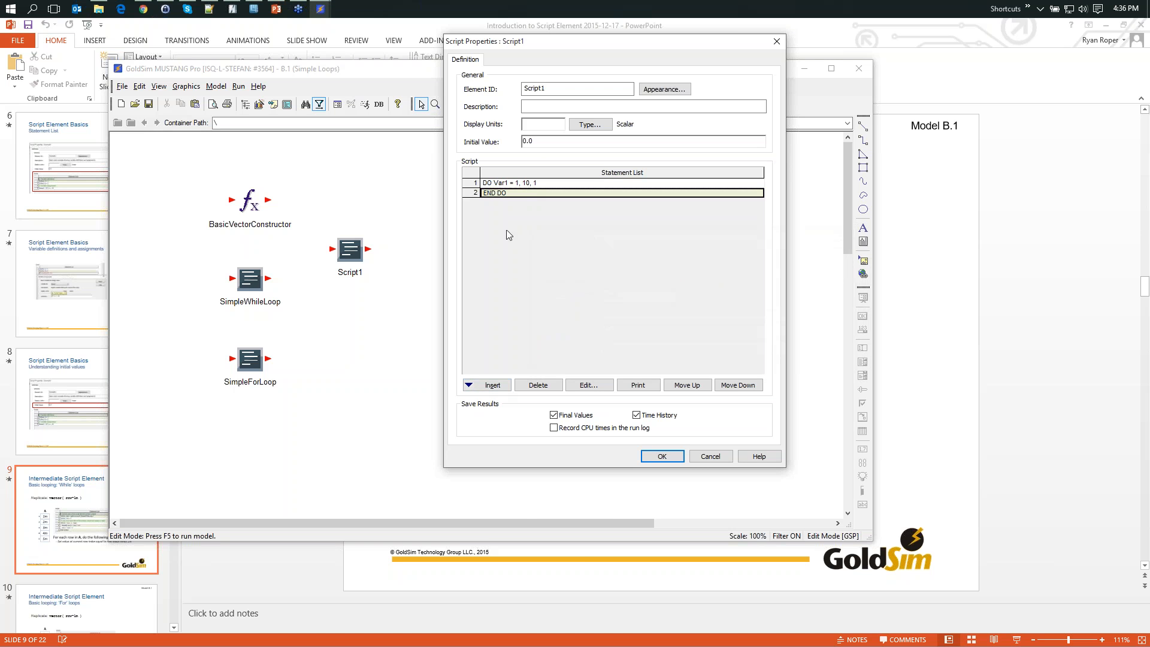
{"action": "left_click", "coordinate": [481, 387]}
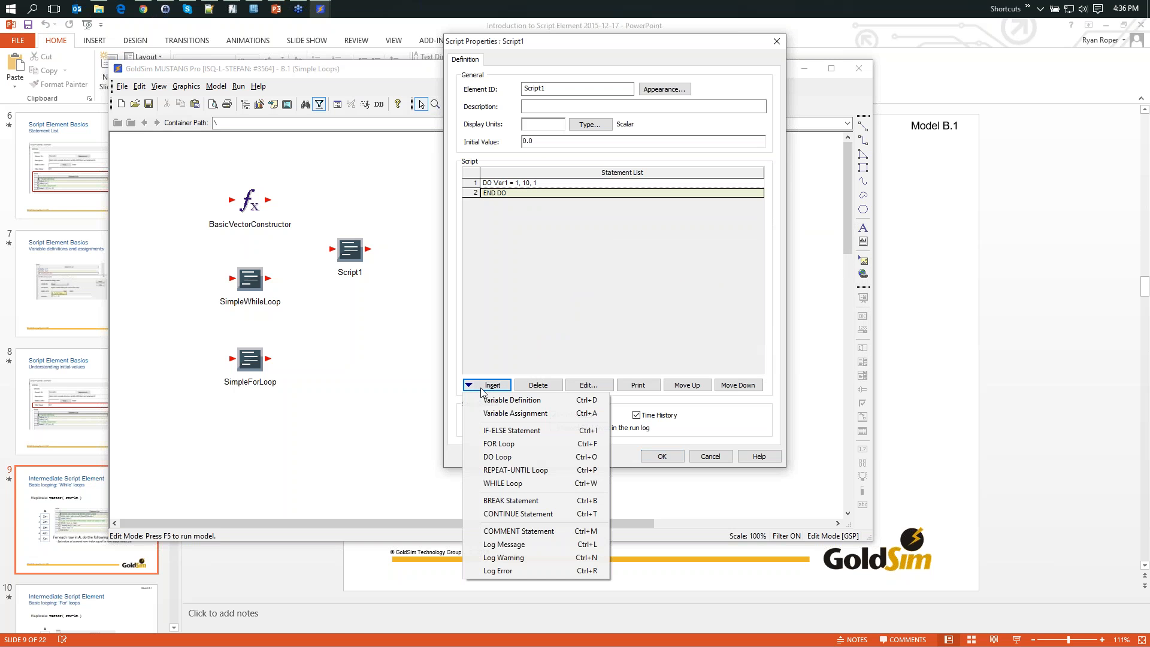
{"action": "left_click", "coordinate": [506, 471]}
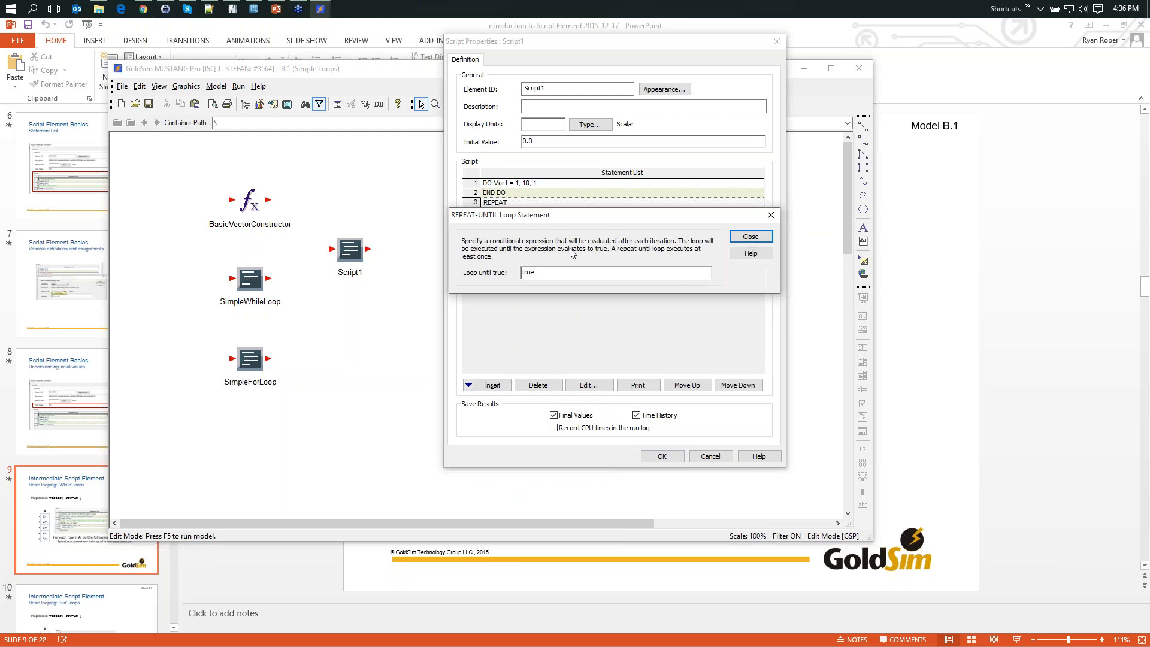
{"action": "left_click_drag", "start_coordinate": [568, 223], "coordinate": [570, 277]}
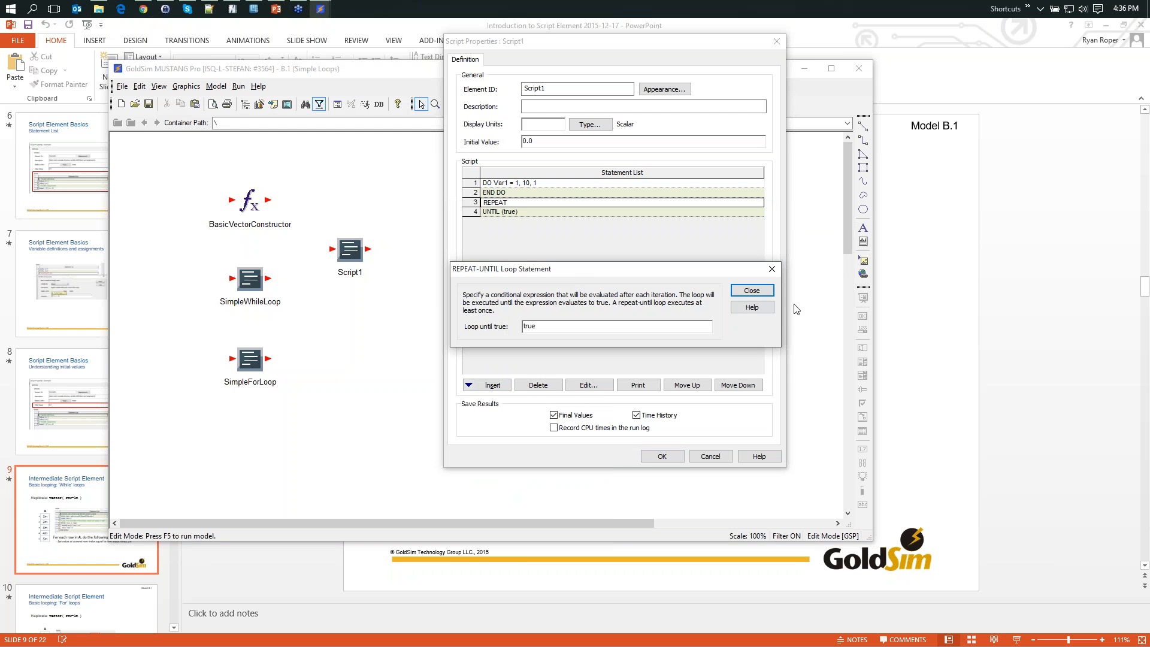
{"action": "left_click", "coordinate": [751, 290]}
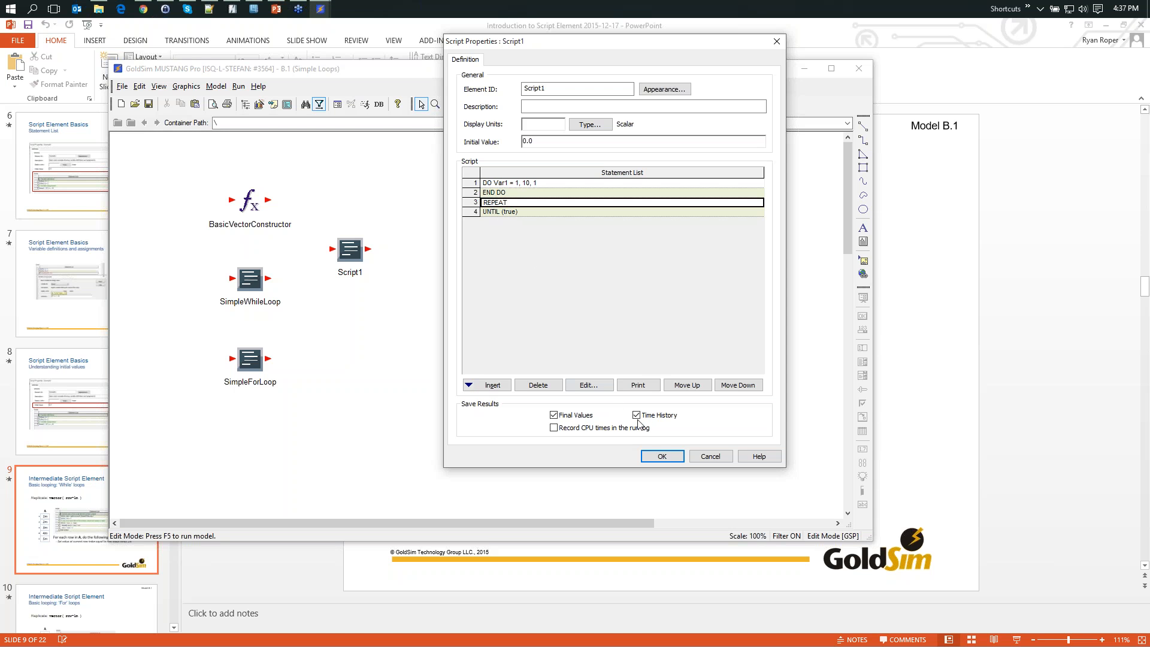
{"action": "left_click", "coordinate": [709, 457]}
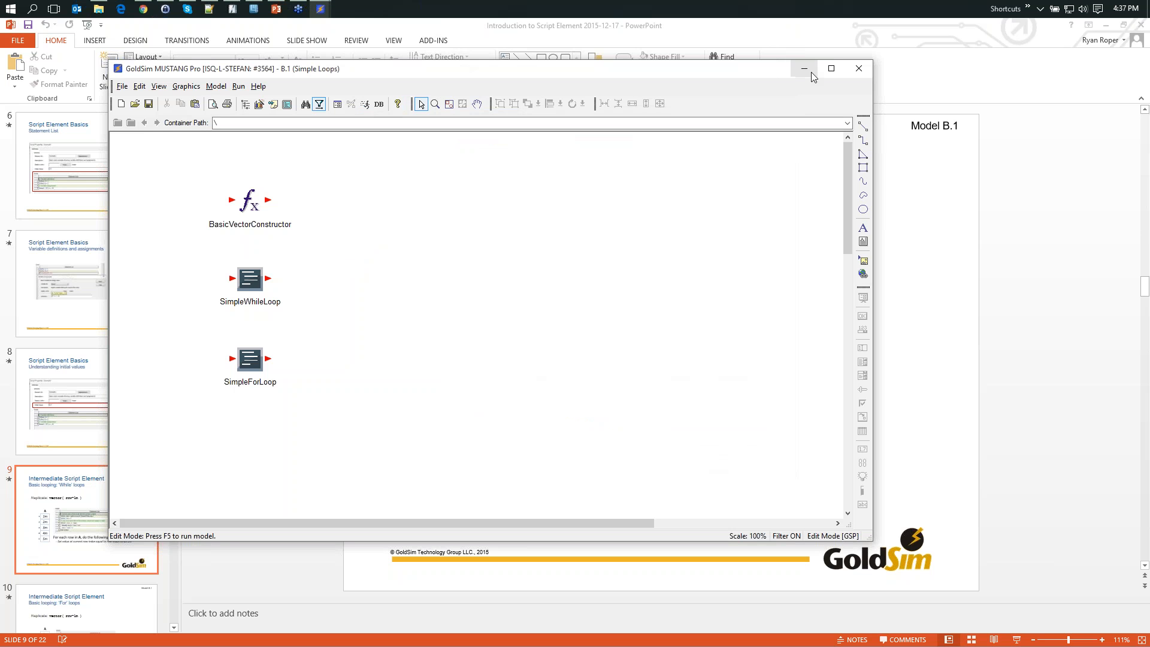
- Insert another Script function element, check which statements its script can use, and cancel the element
{"action": "right_click", "coordinate": [419, 237]}
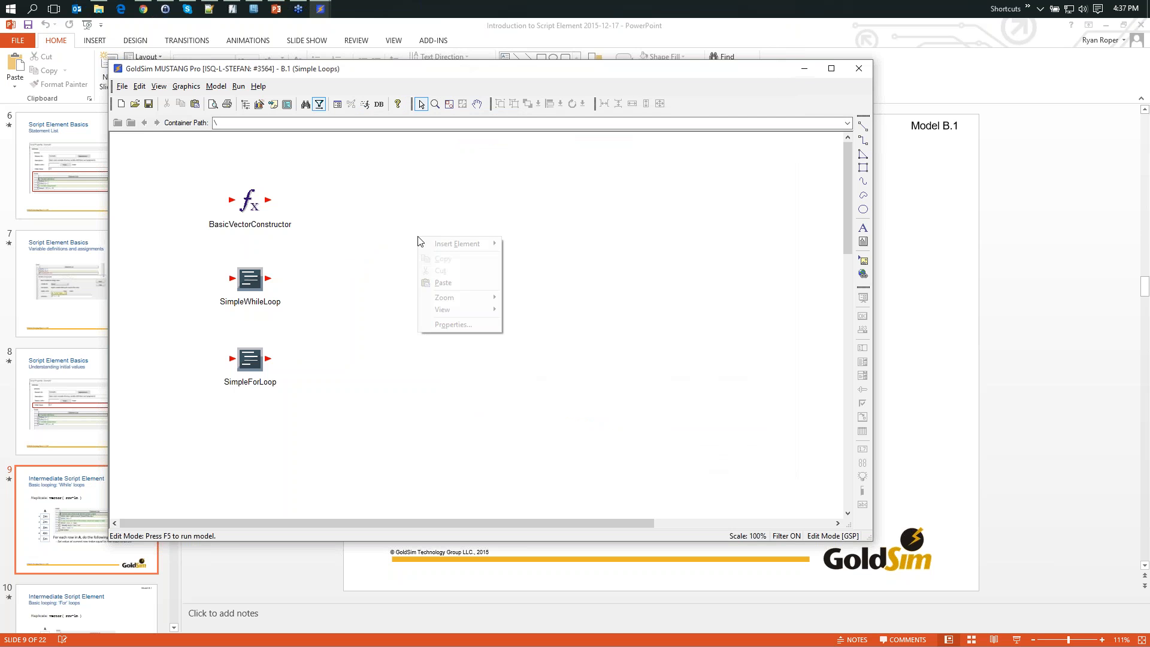
{"action": "mouse_move", "coordinate": [455, 244]}
{"action": "mouse_move", "coordinate": [539, 248]}
{"action": "mouse_move", "coordinate": [539, 279]}
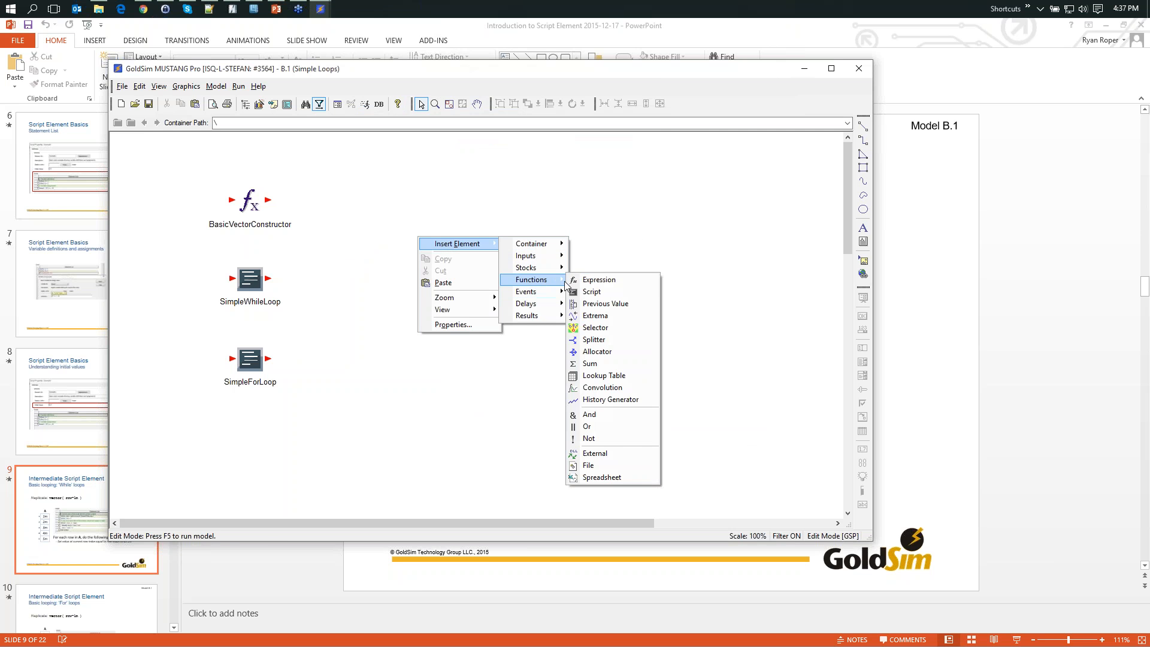
{"action": "left_click", "coordinate": [608, 294]}
{"action": "left_click", "coordinate": [367, 436]}
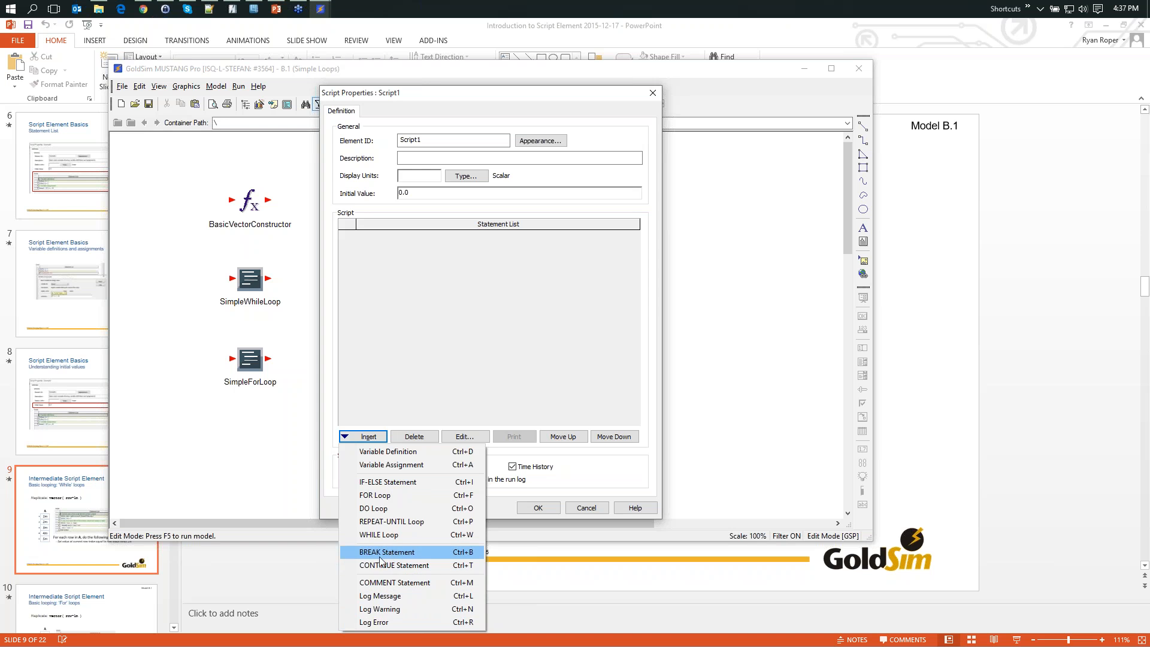
{"action": "left_click", "coordinate": [587, 507]}
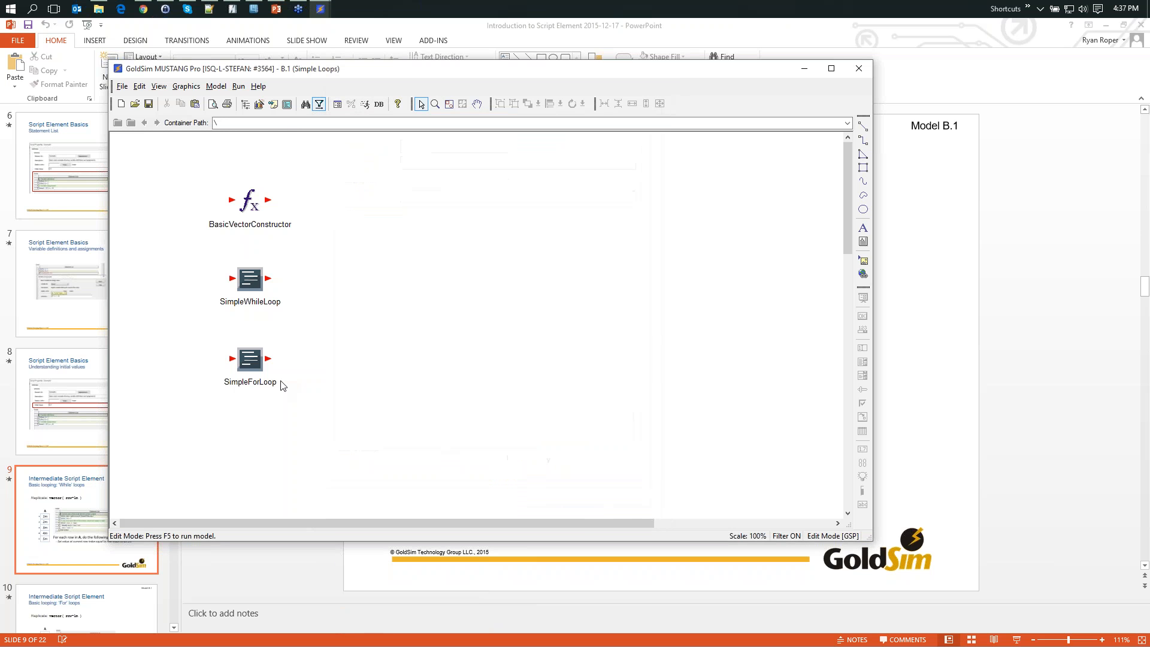
- In the SimpleWhileLoop script, insert a CONTINUE statement in the WHILE loop and place it above the Result assignment
{"action": "double_click", "coordinate": [249, 281]}
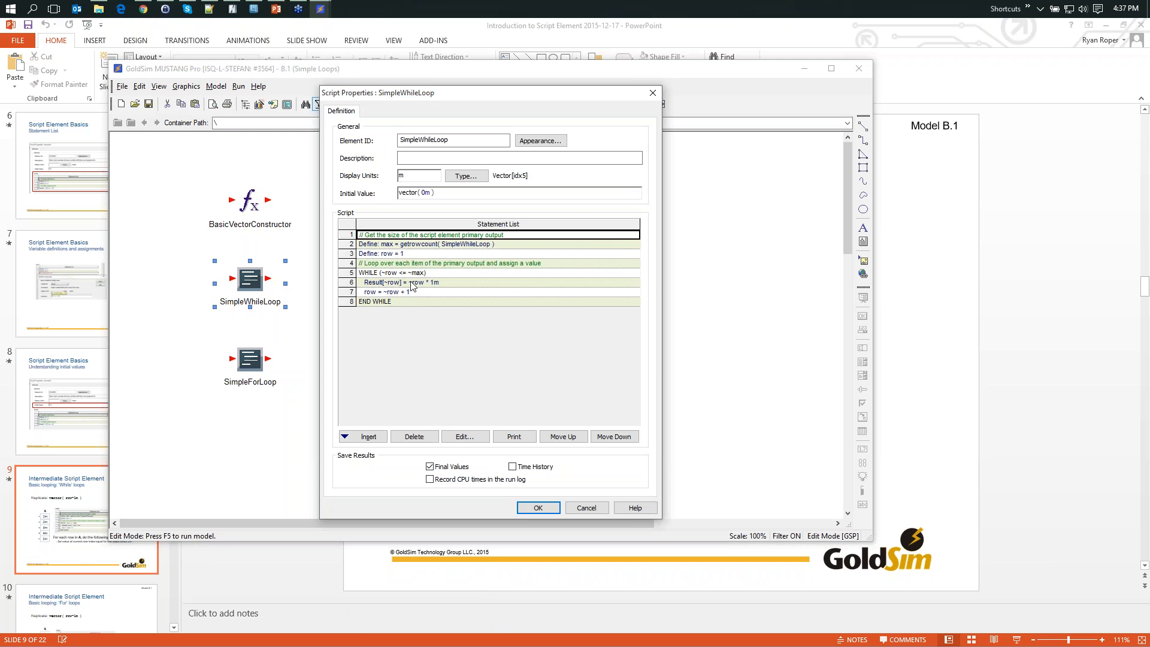
{"action": "mouse_move", "coordinate": [387, 295]}
{"action": "mouse_move", "coordinate": [438, 300]}
{"action": "left_click", "coordinate": [400, 294]}
{"action": "left_click", "coordinate": [351, 435]}
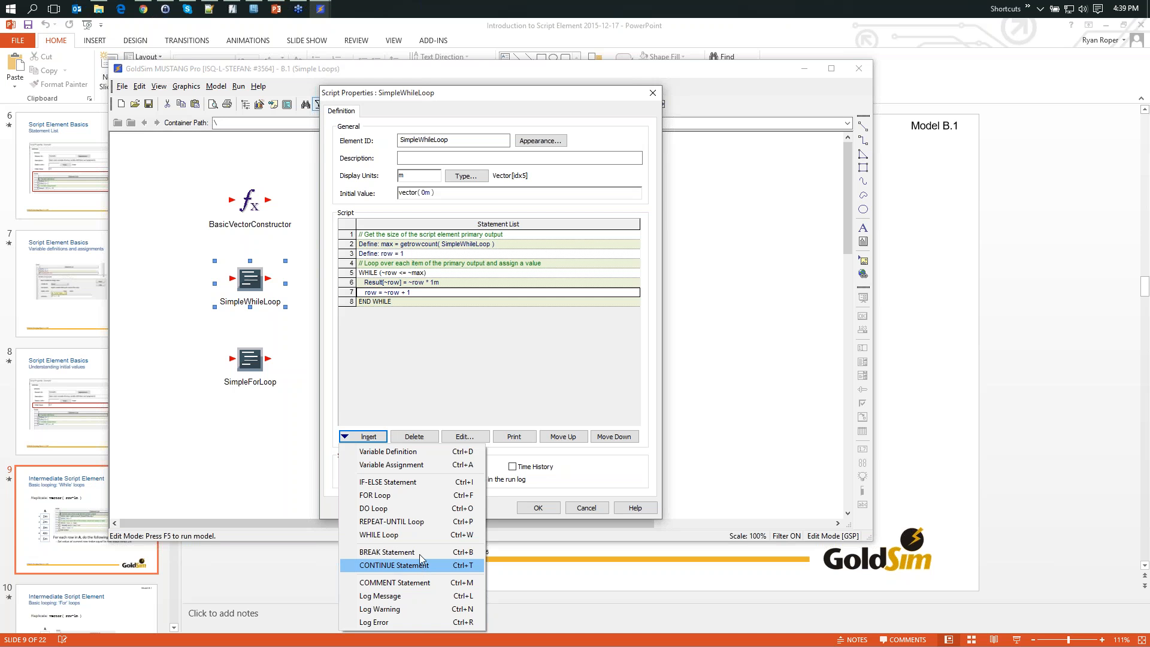
{"action": "left_click", "coordinate": [361, 282]}
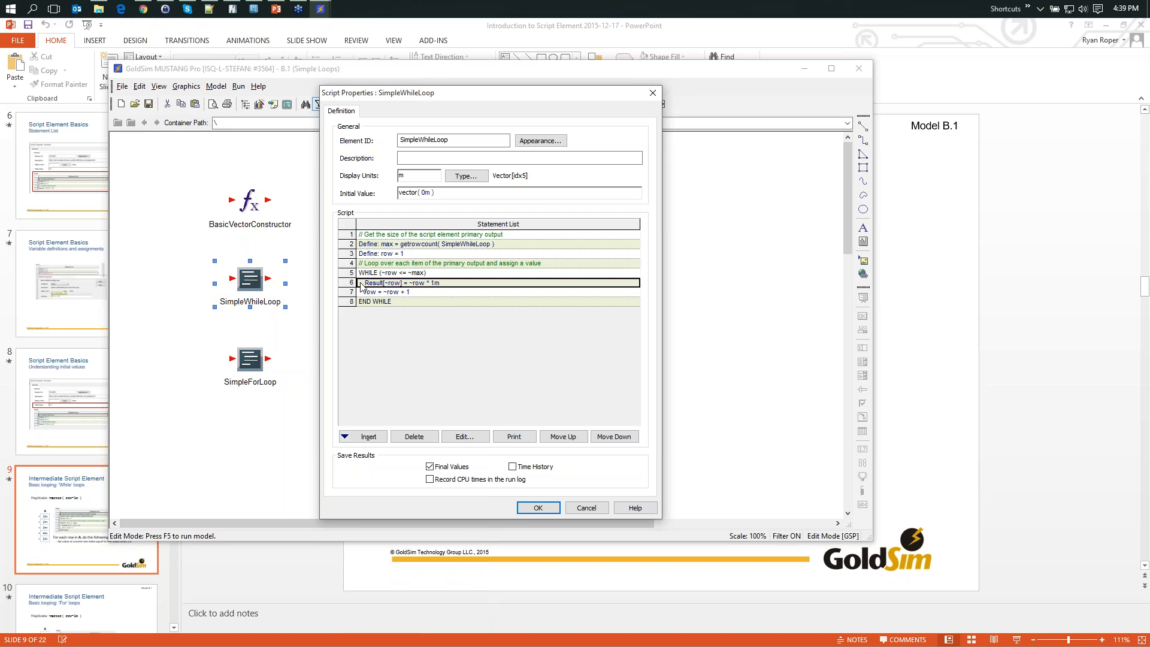
{"action": "left_click", "coordinate": [374, 438]}
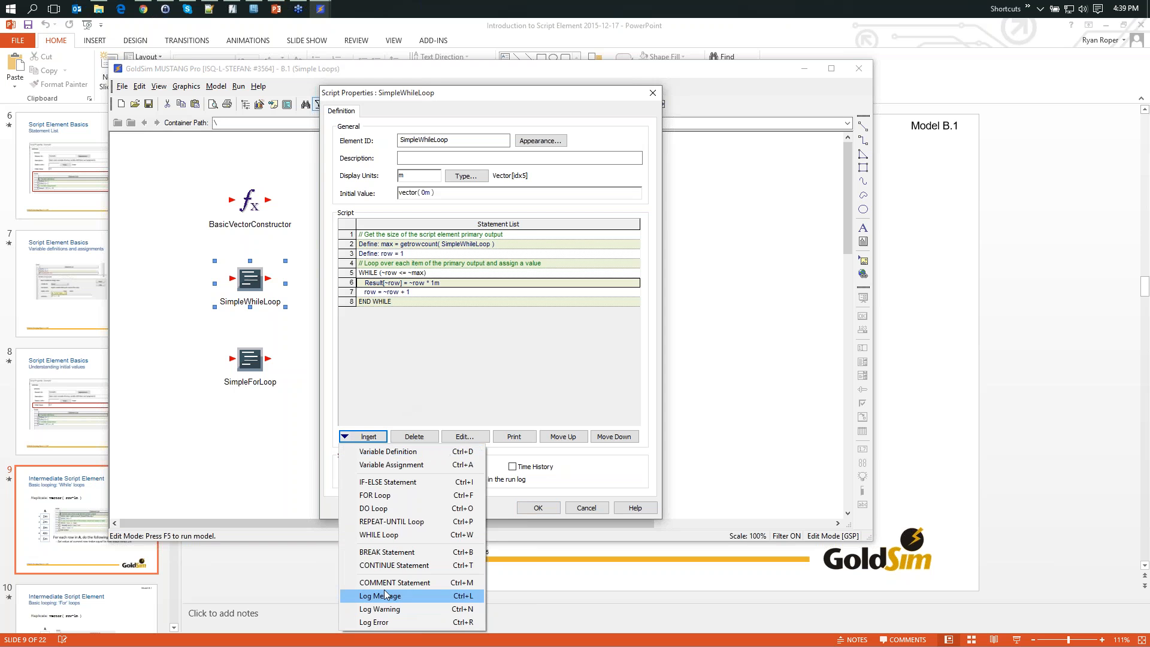
{"action": "left_click", "coordinate": [382, 565]}
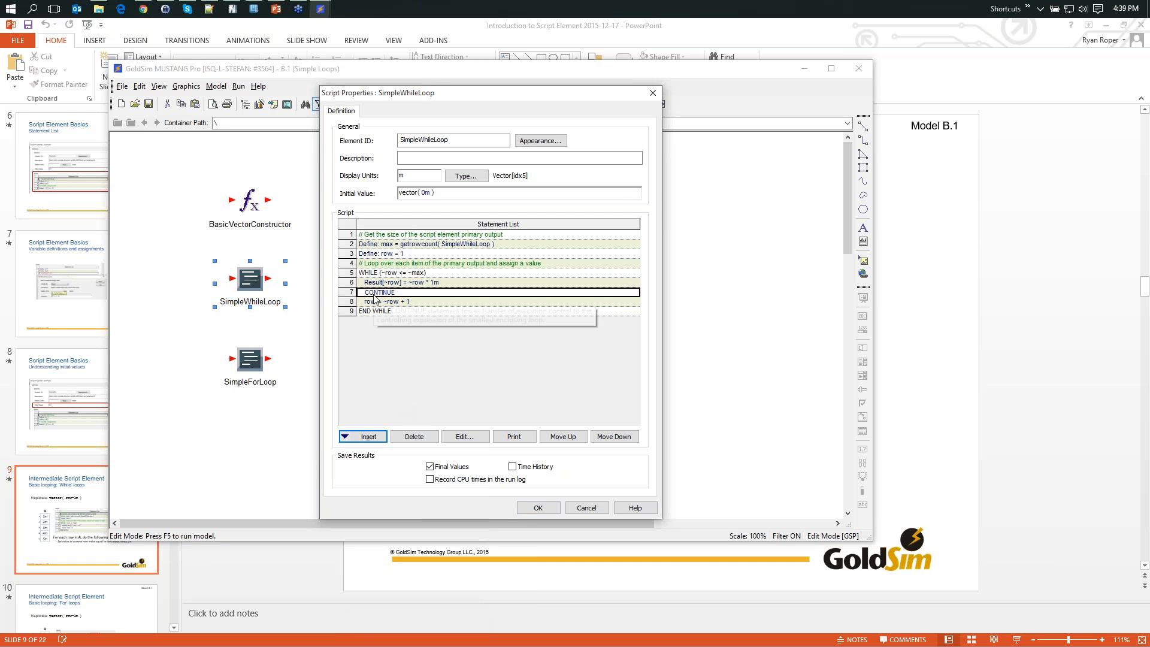
{"action": "left_click", "coordinate": [563, 436]}
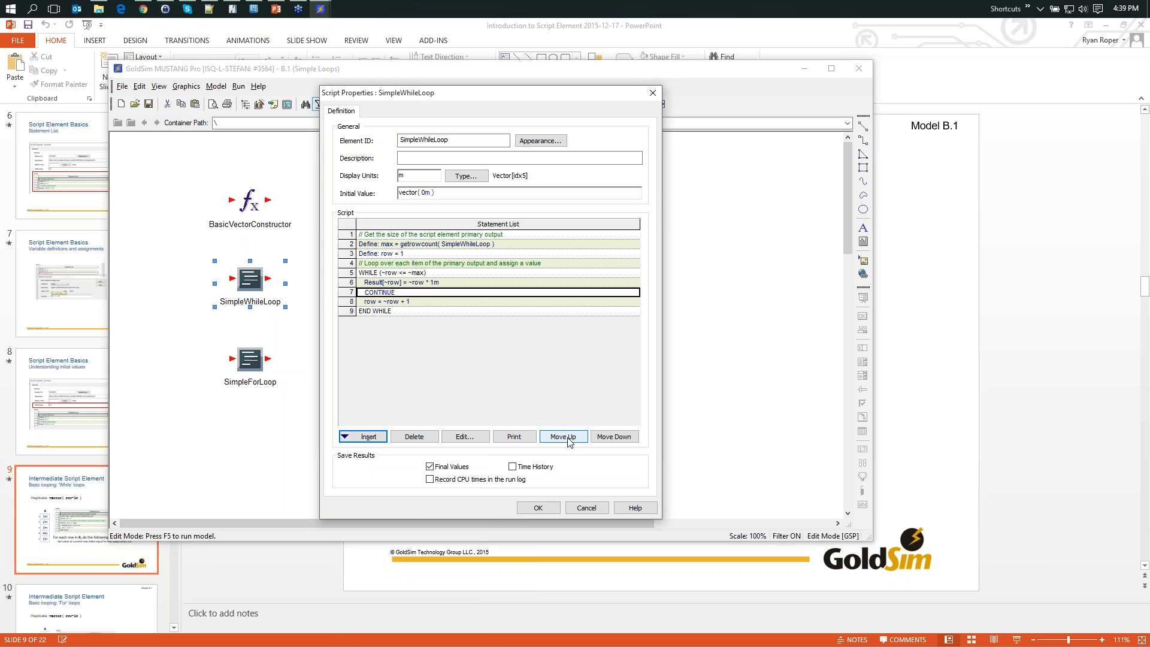
- Insert an IF-ELSE statement below CONTINUE, keeping the condition false and no else clause
{"action": "left_click", "coordinate": [367, 436]}
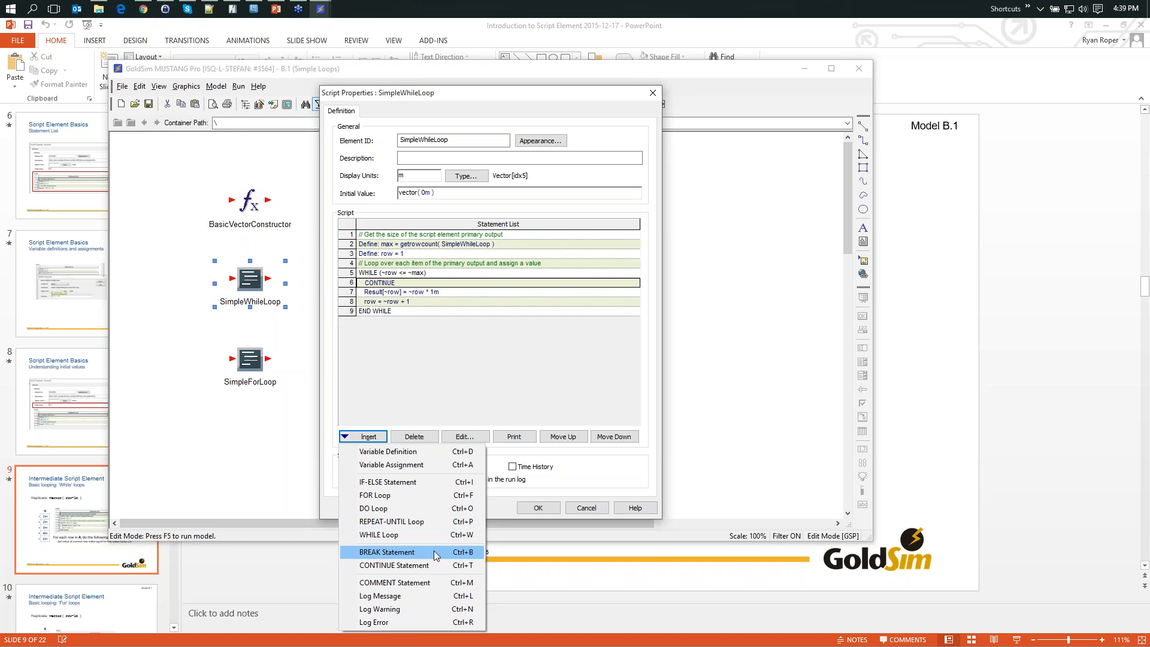
{"action": "left_click", "coordinate": [385, 481]}
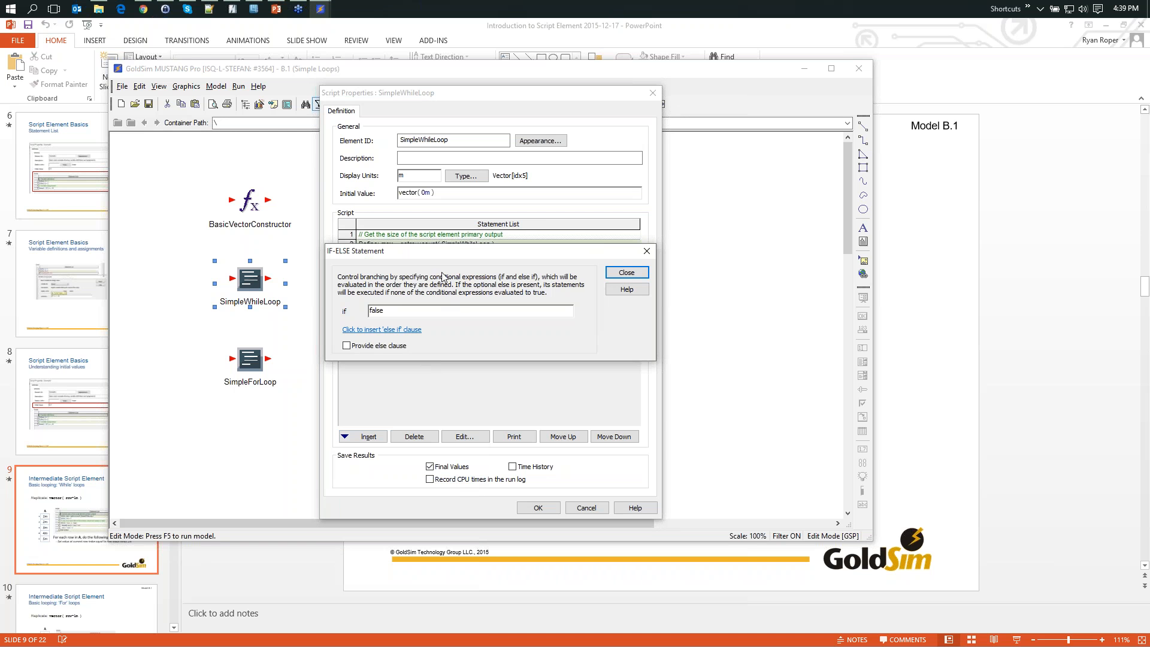
{"action": "left_click_drag", "start_coordinate": [437, 252], "coordinate": [483, 334]}
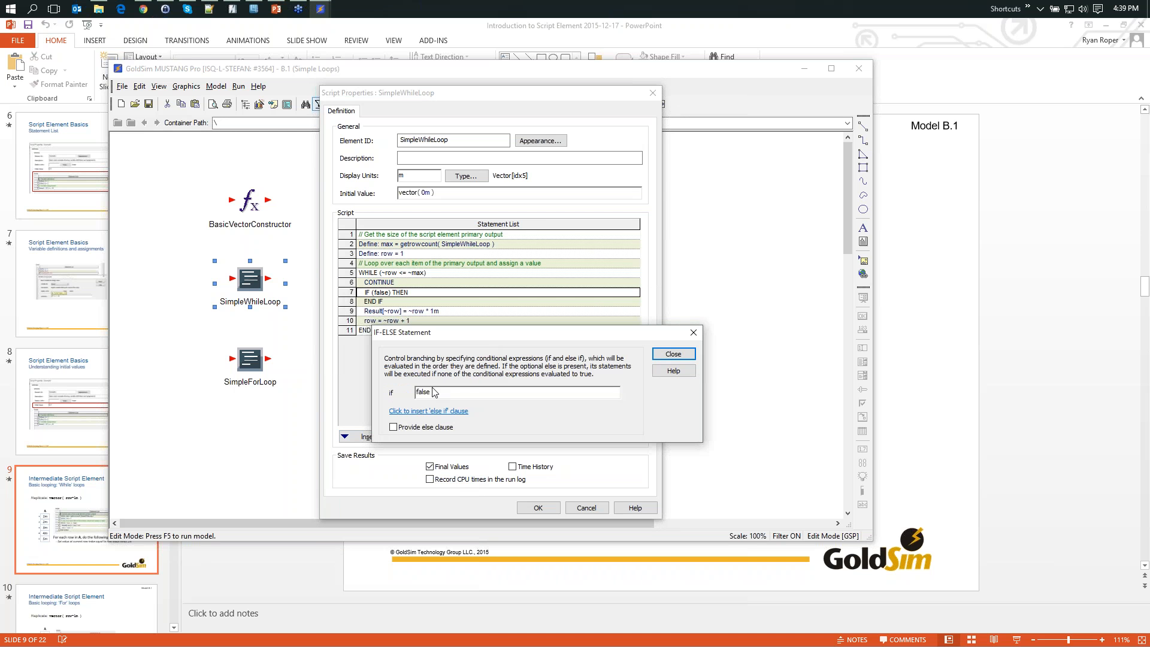
{"action": "left_click", "coordinate": [659, 356]}
- Move the CONTINUE statement inside the IF (false) block and close the script properties, keeping the change
{"action": "left_click", "coordinate": [383, 282]}
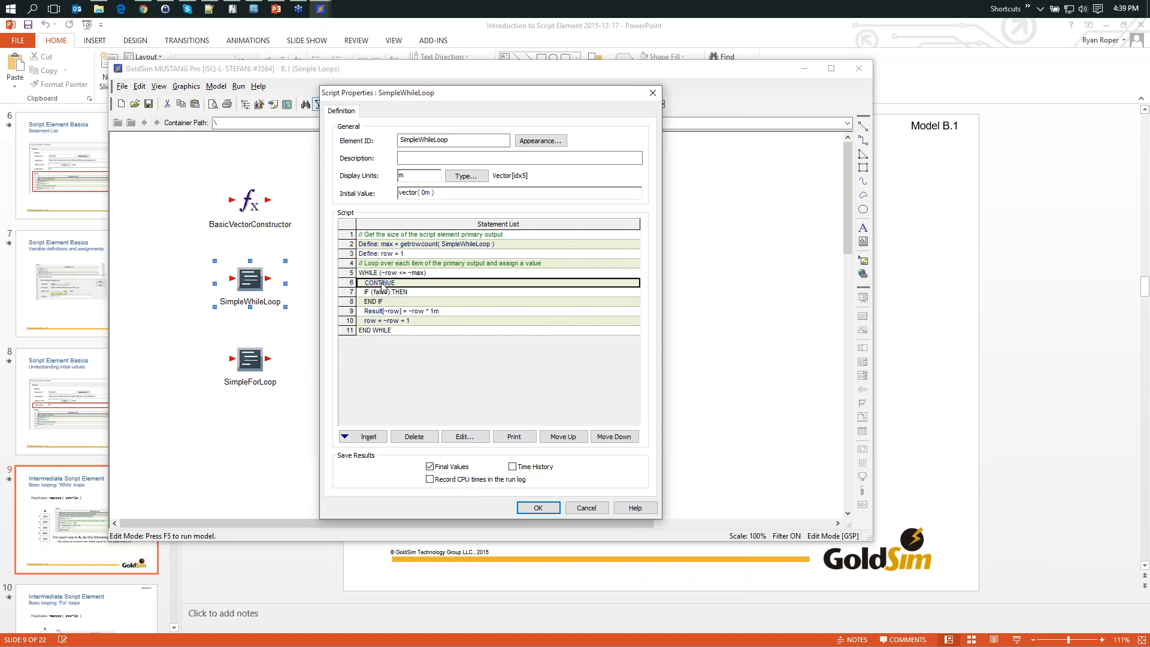
{"action": "left_click", "coordinate": [576, 436]}
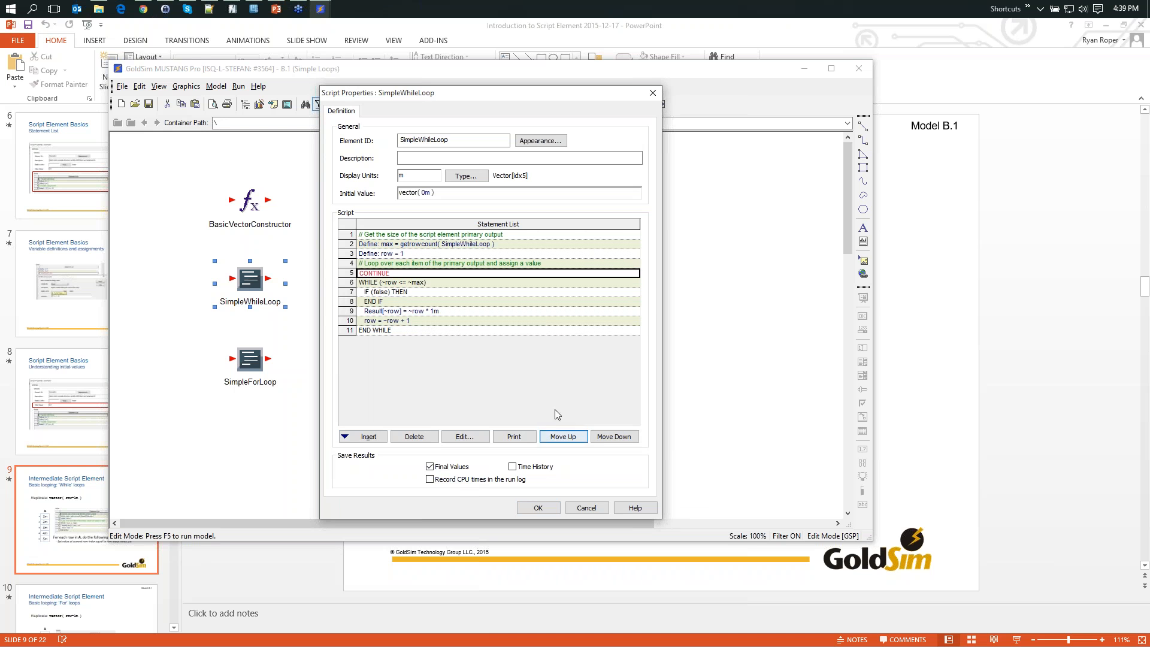
{"action": "left_click", "coordinate": [605, 437]}
{"action": "left_click", "coordinate": [605, 438]}
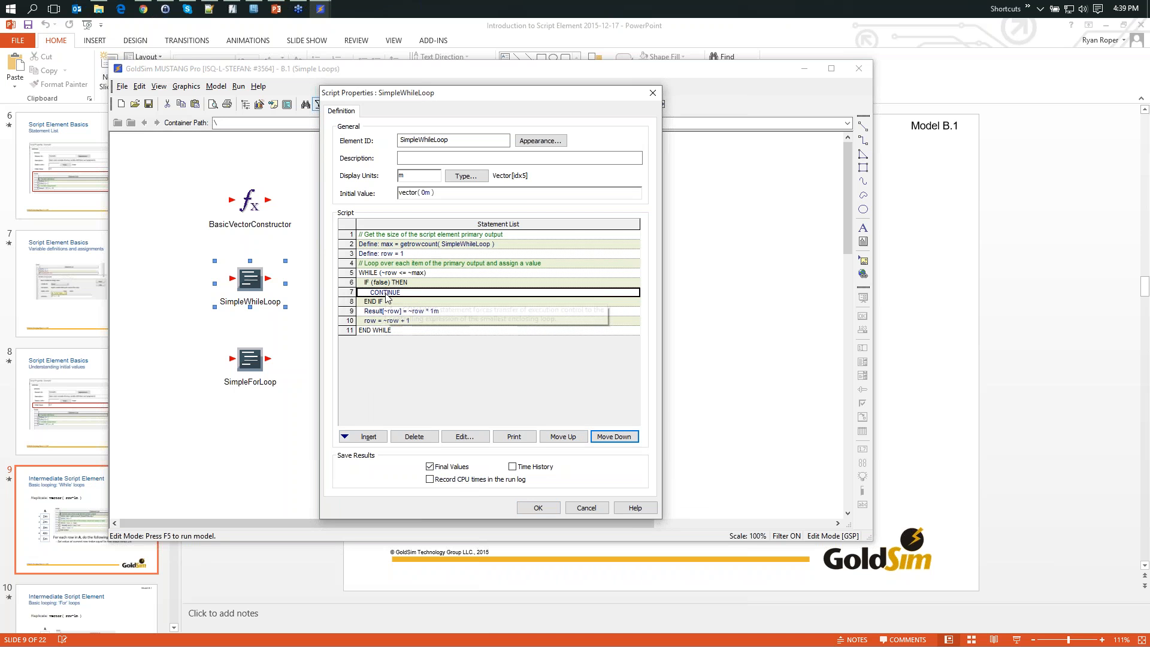
{"action": "mouse_move", "coordinate": [402, 294]}
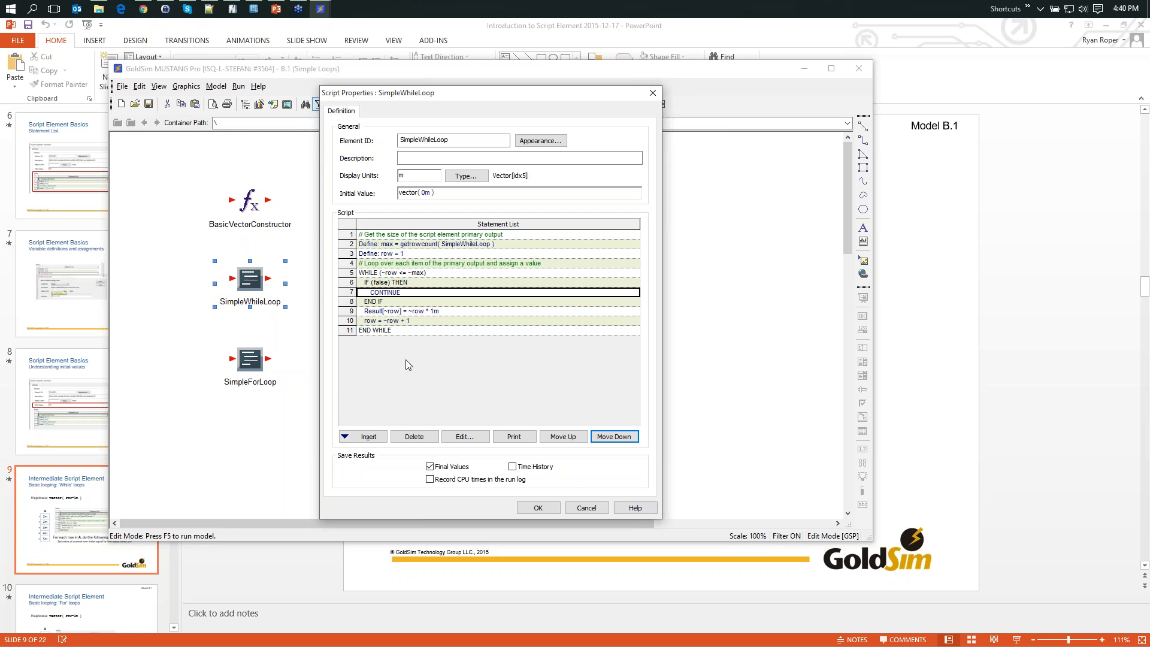
{"action": "left_click", "coordinate": [585, 508]}
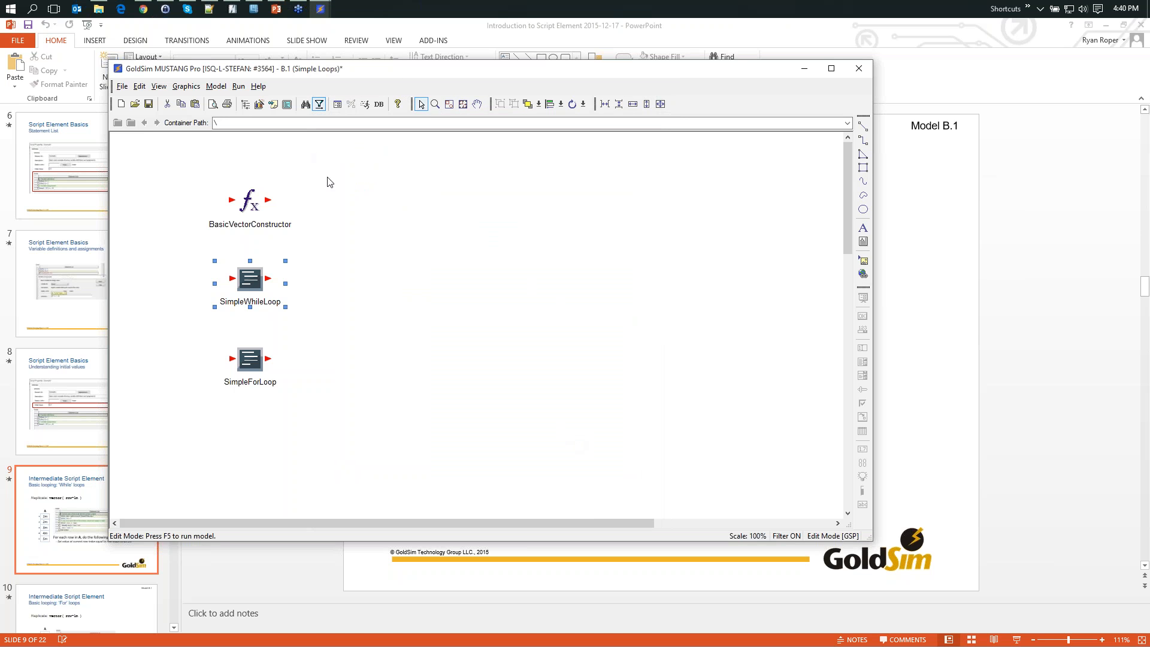
- Reopen the SimpleWhileLoop script and delete the whole IF (false) block together with its CONTINUE statement
{"action": "double_click", "coordinate": [247, 288]}
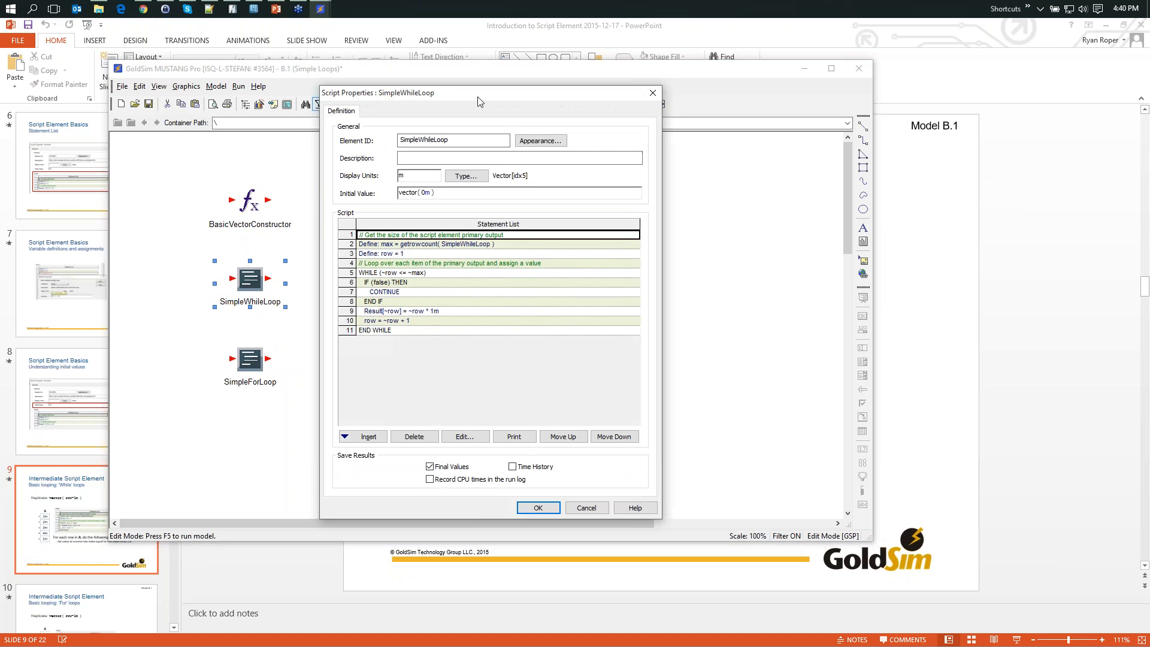
{"action": "left_click_drag", "start_coordinate": [479, 96], "coordinate": [500, 94]}
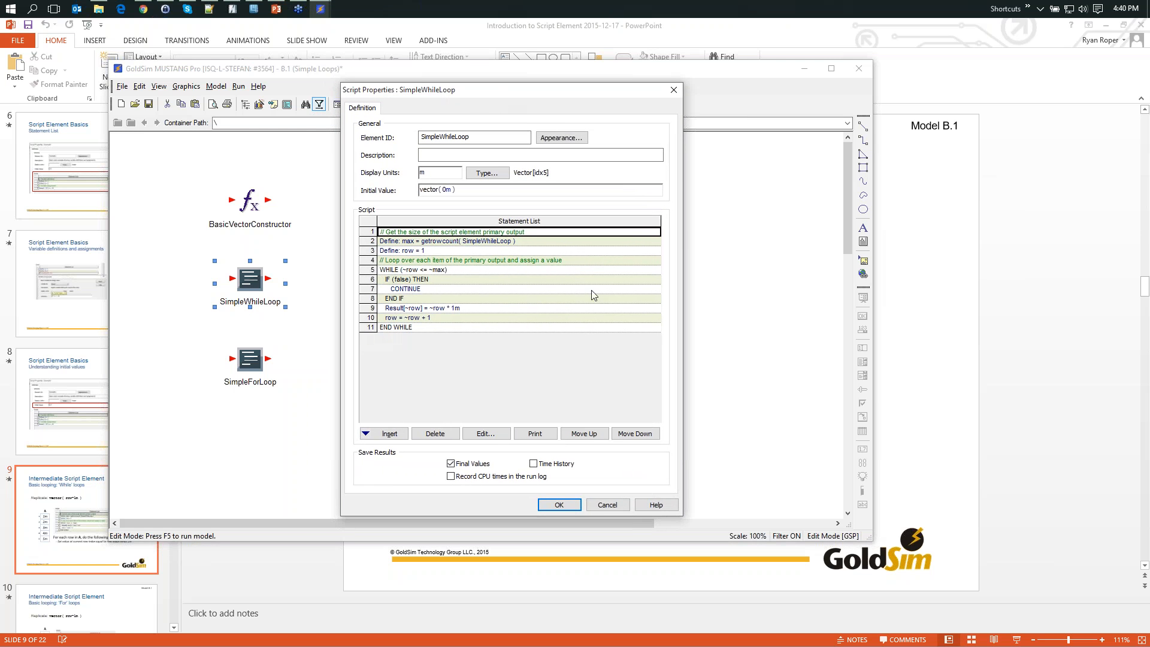
{"action": "left_click", "coordinate": [372, 279]}
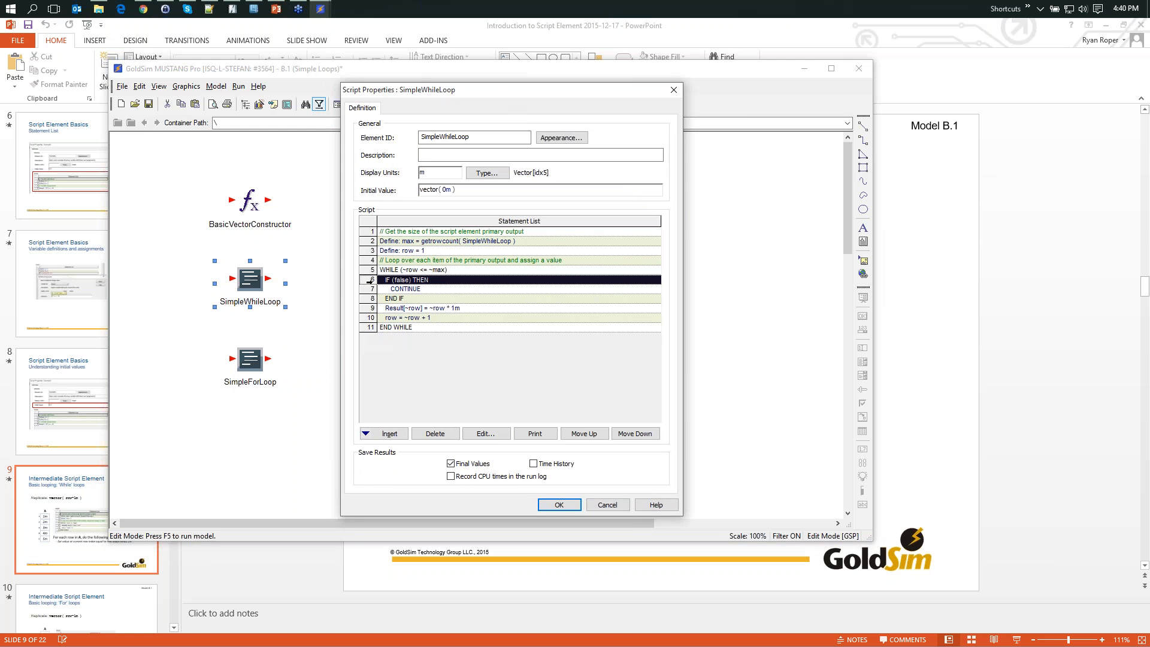
{"action": "left_click", "coordinate": [371, 288]}
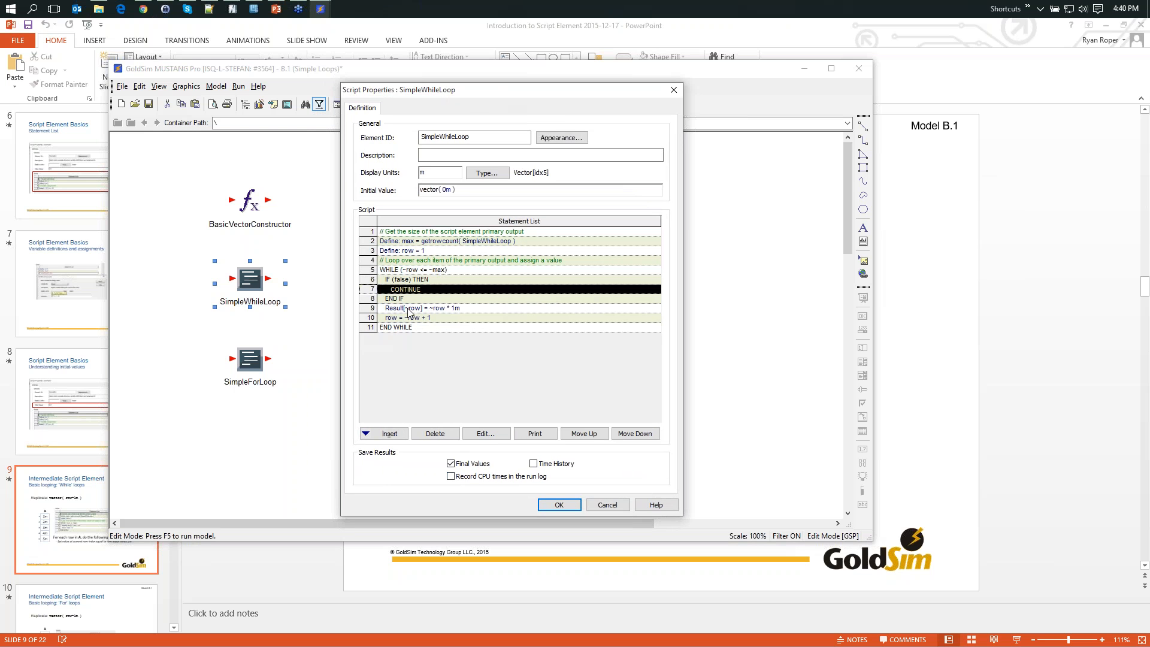
{"action": "left_click", "coordinate": [402, 290]}
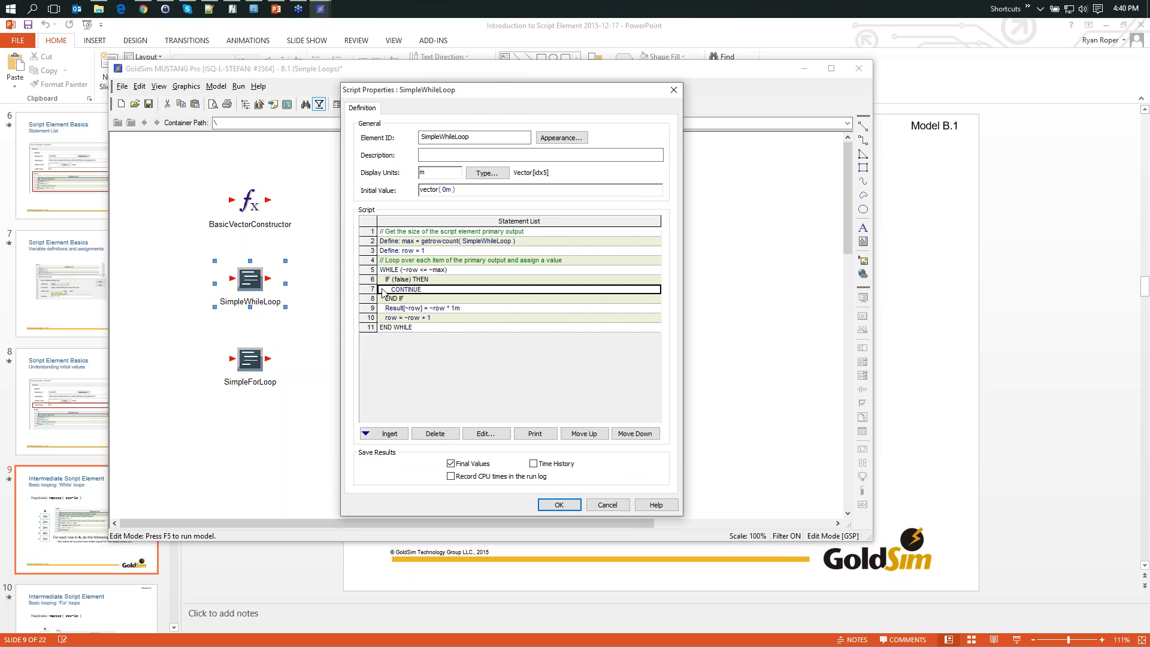
{"action": "left_click_drag", "start_coordinate": [370, 280], "coordinate": [372, 297]}
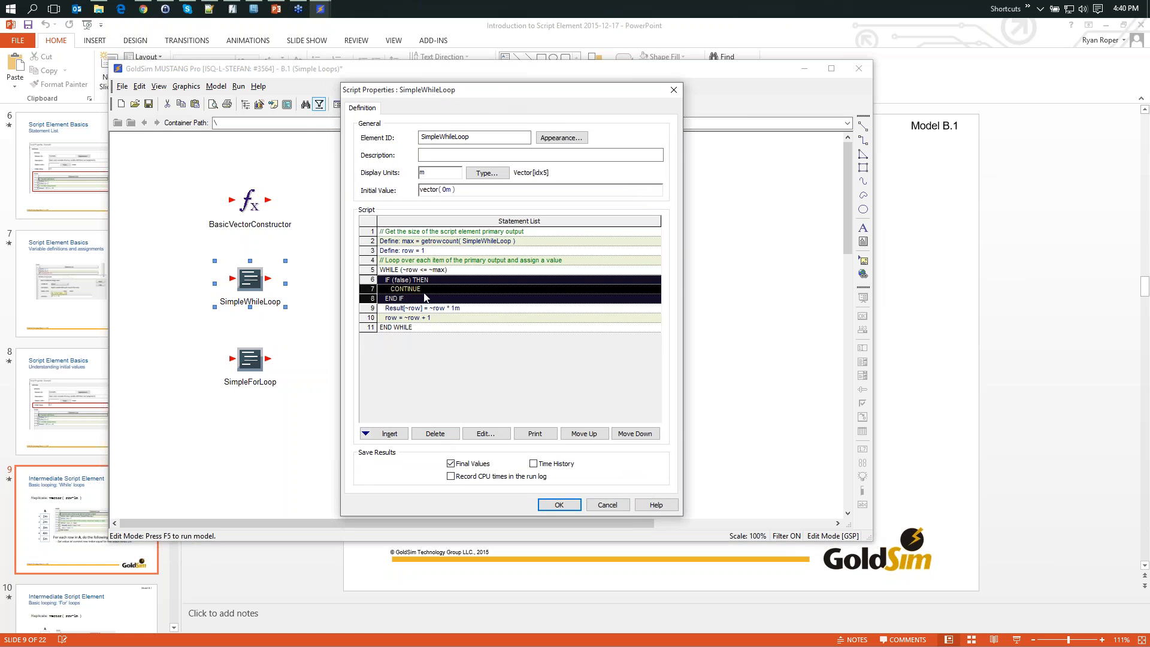
{"action": "left_click", "coordinate": [434, 435]}
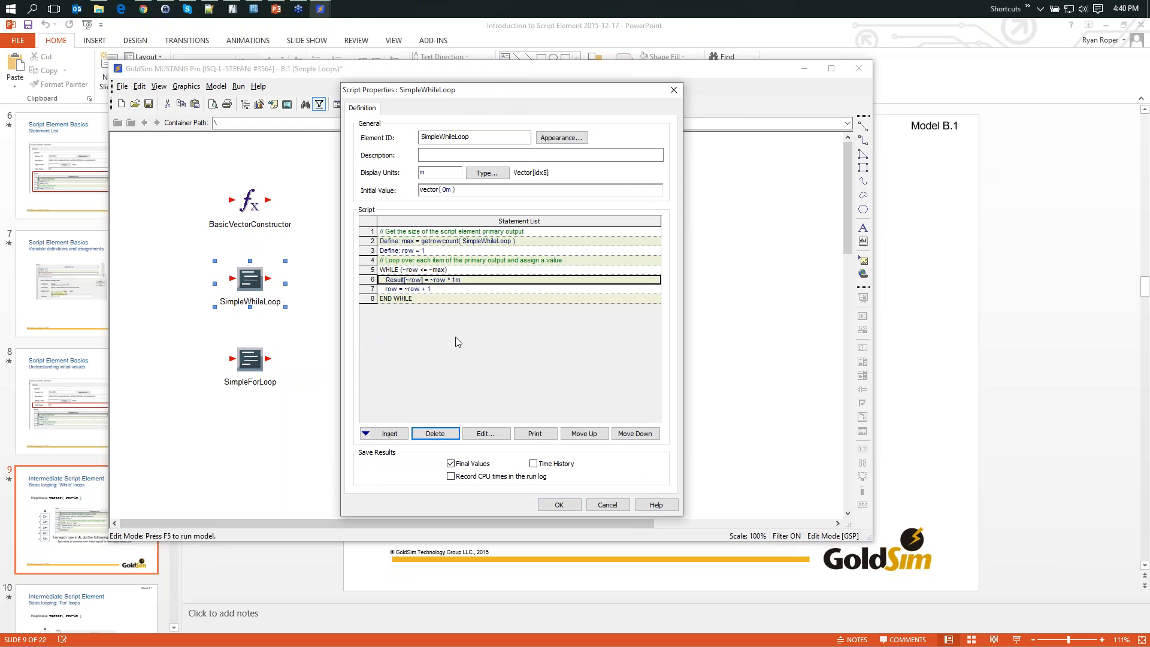
- Set a breakpoint on the row = ~row + 1 statement in SimpleWhileLoop and accept the script properties
{"action": "left_click", "coordinate": [420, 290]}
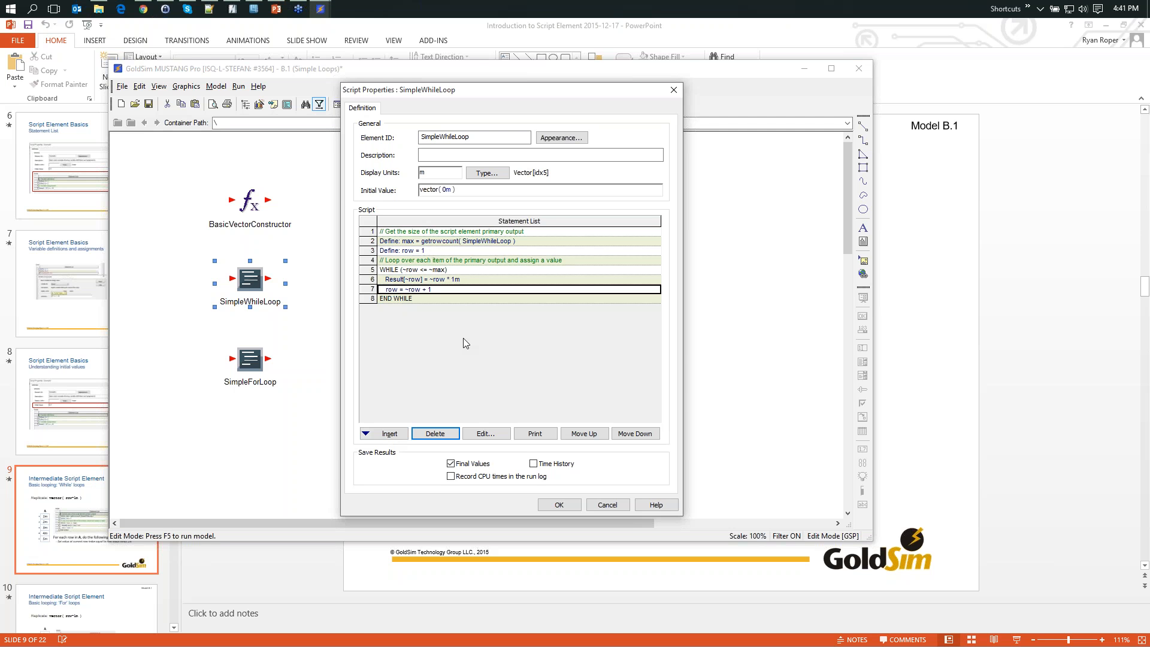
{"action": "mouse_move", "coordinate": [406, 289]}
{"action": "key", "text": "F9"}
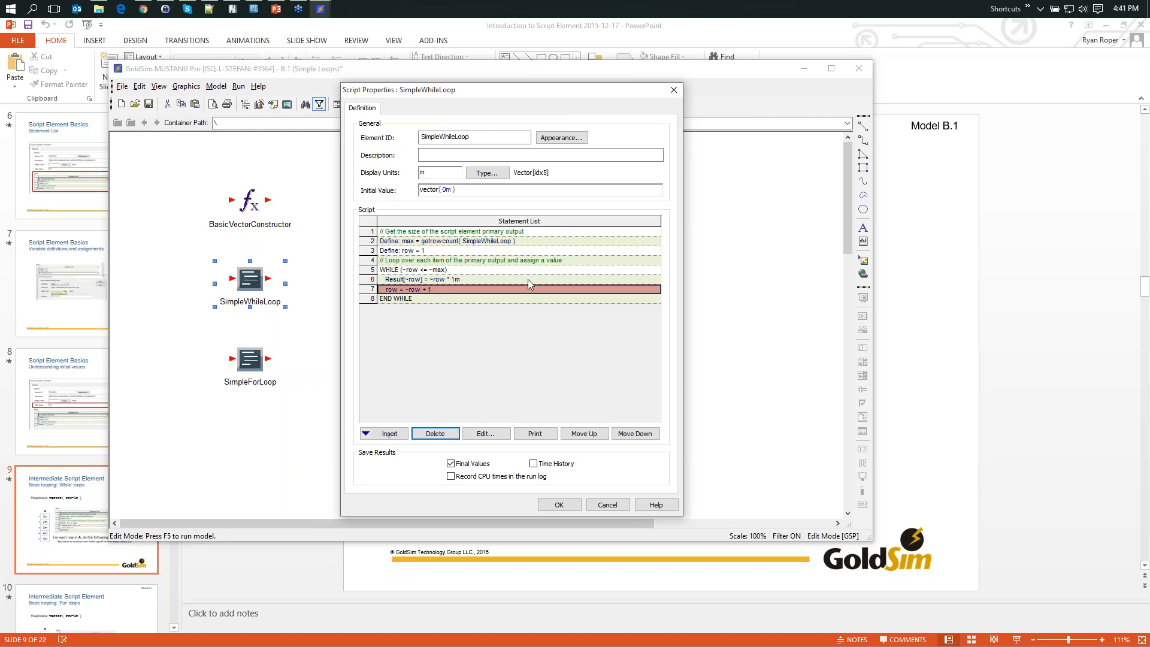
{"action": "mouse_move", "coordinate": [529, 283]}
{"action": "left_click", "coordinate": [559, 504]}
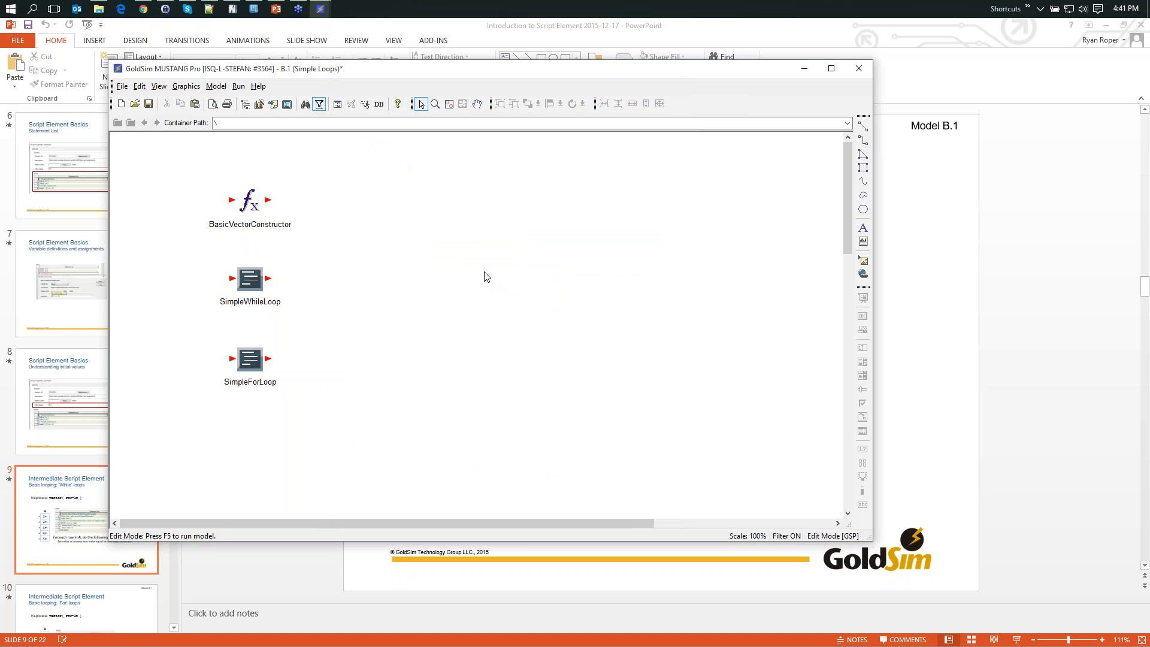
- Run the model until it pauses at the SimpleWhileLoop breakpoint and inspect the Result[~row] = ~row * 1m assignment
{"action": "key", "text": "F5"}
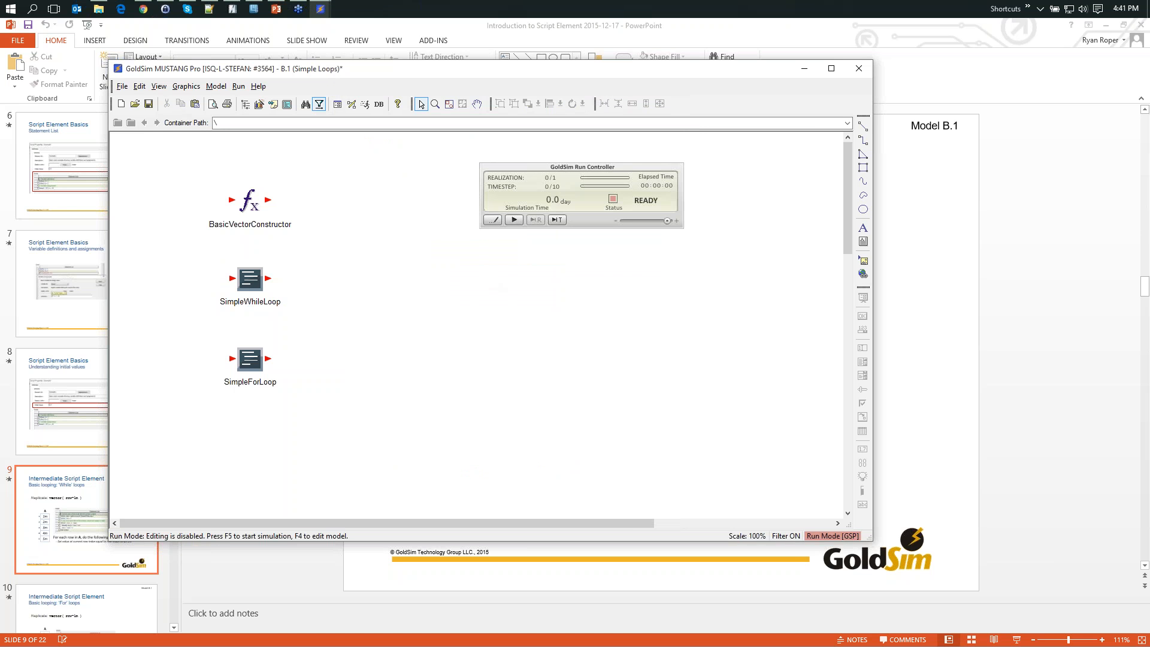
{"action": "left_click", "coordinate": [513, 221]}
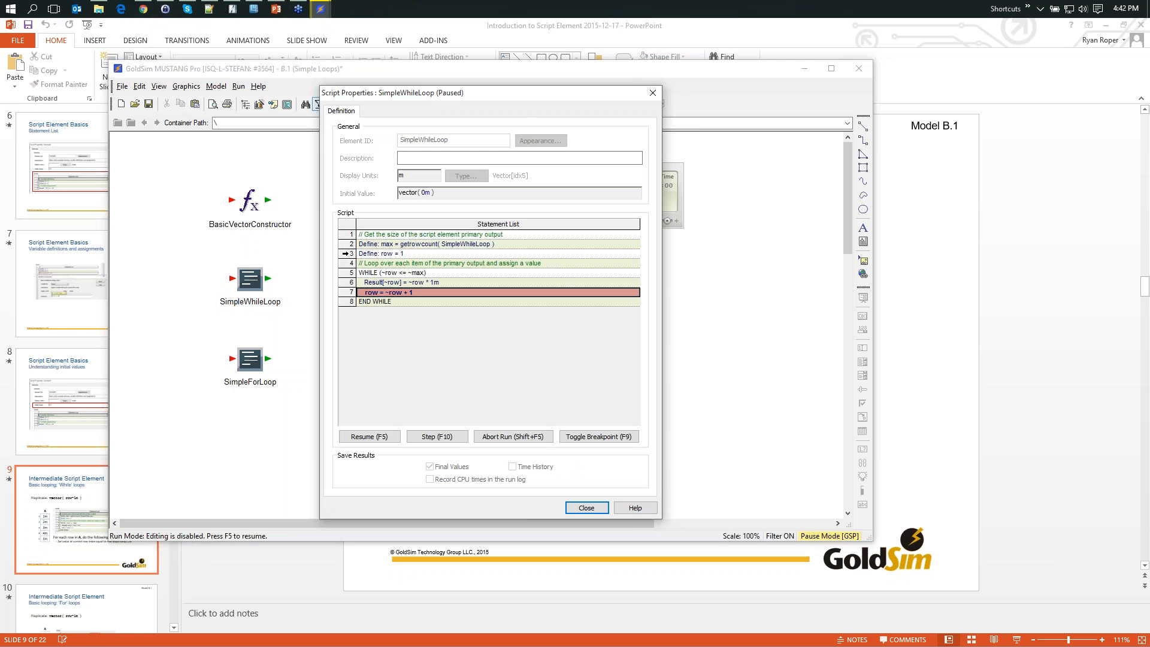
{"action": "mouse_move", "coordinate": [384, 296]}
{"action": "double_click", "coordinate": [406, 286]}
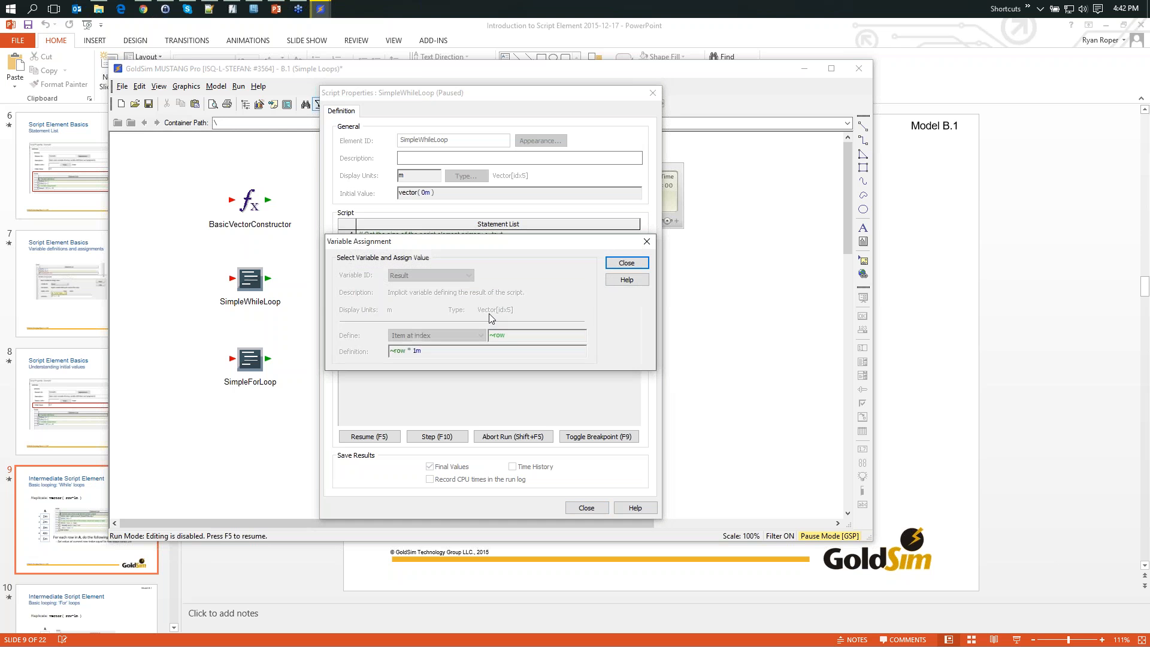
{"action": "left_click_drag", "start_coordinate": [502, 251], "coordinate": [714, 149]}
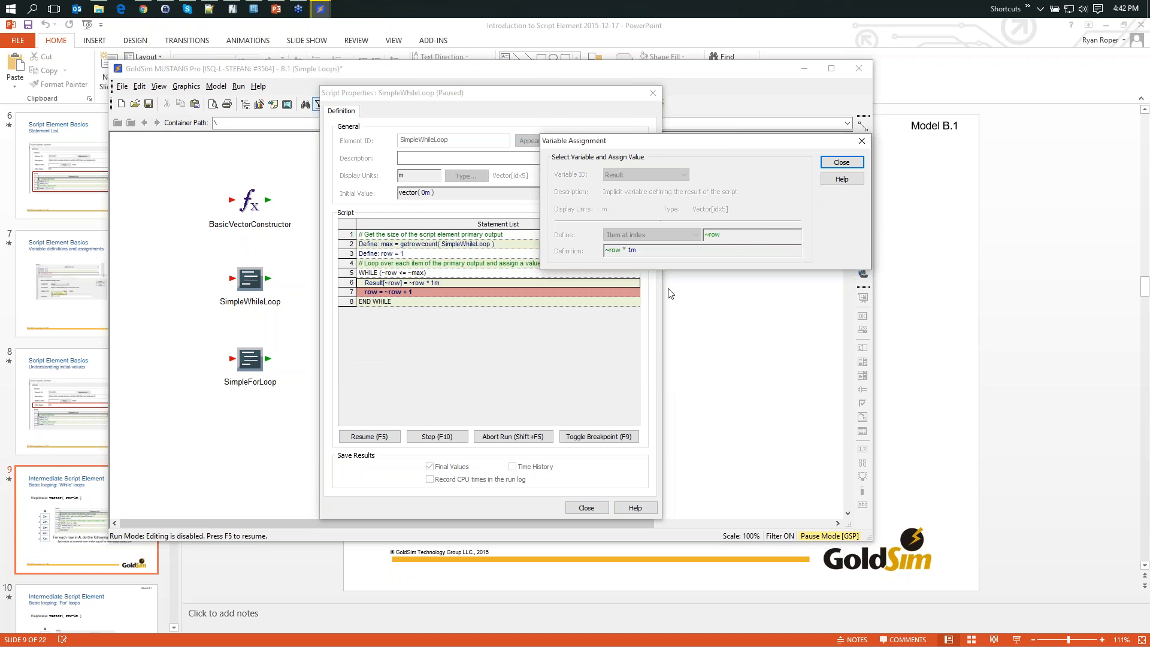
{"action": "mouse_move", "coordinate": [716, 236]}
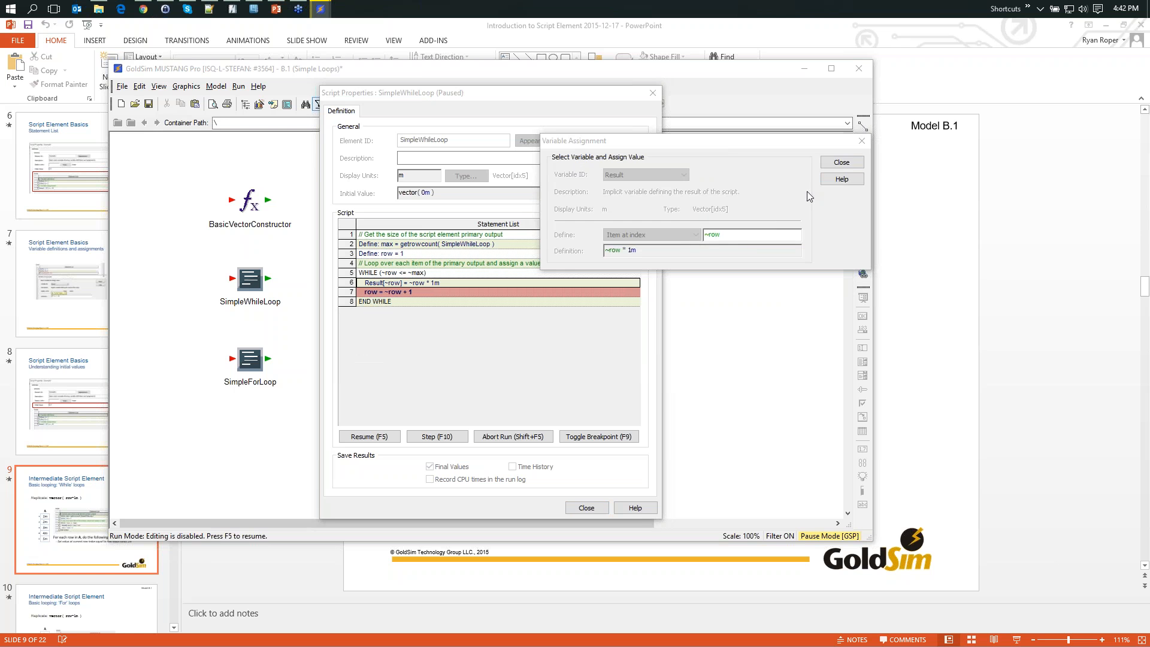
{"action": "left_click", "coordinate": [841, 162]}
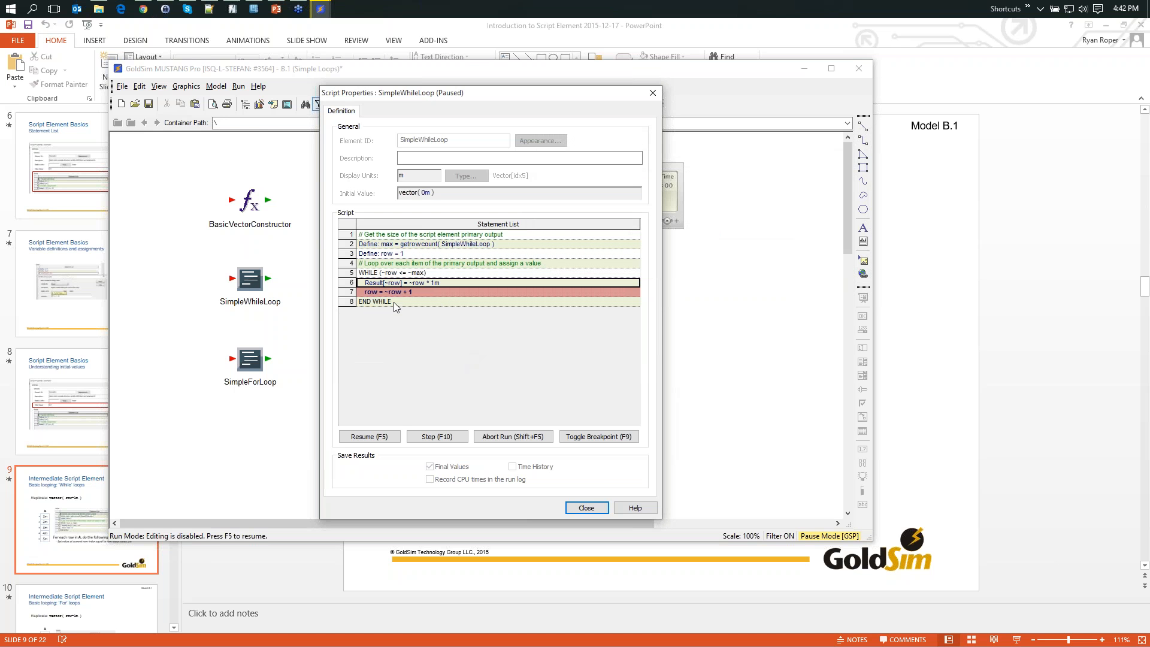
- Step through the WHILE loop statements of the paused SimpleWhileLoop script one at a time
{"action": "left_click", "coordinate": [435, 438]}
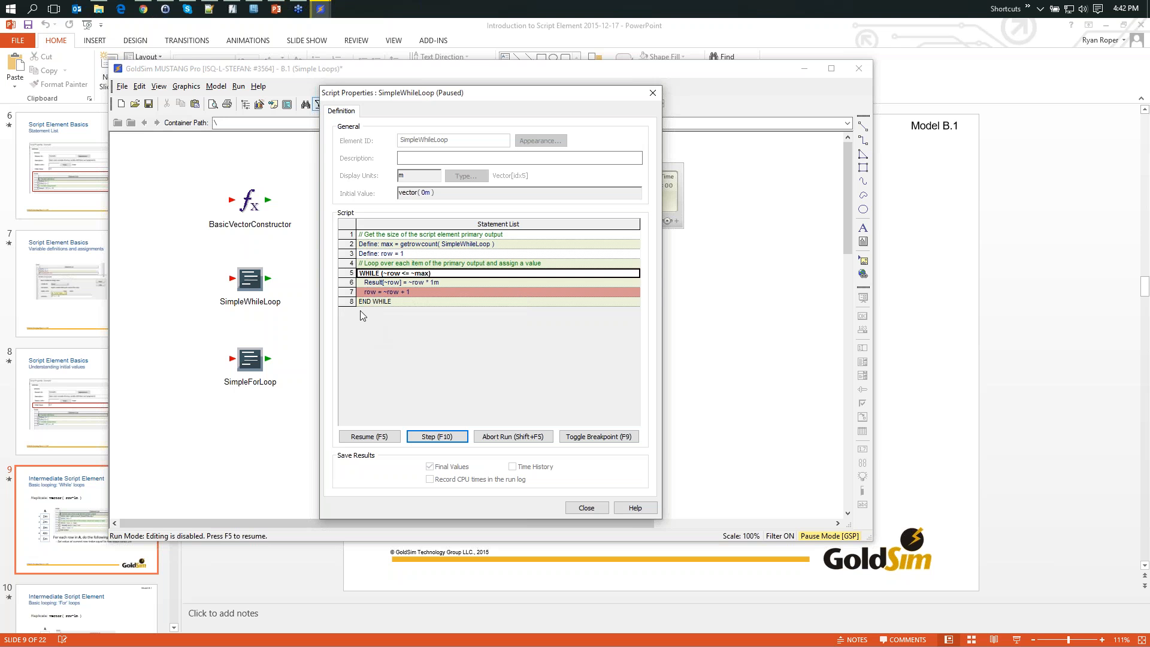
{"action": "mouse_move", "coordinate": [368, 292]}
{"action": "left_click", "coordinate": [462, 437]}
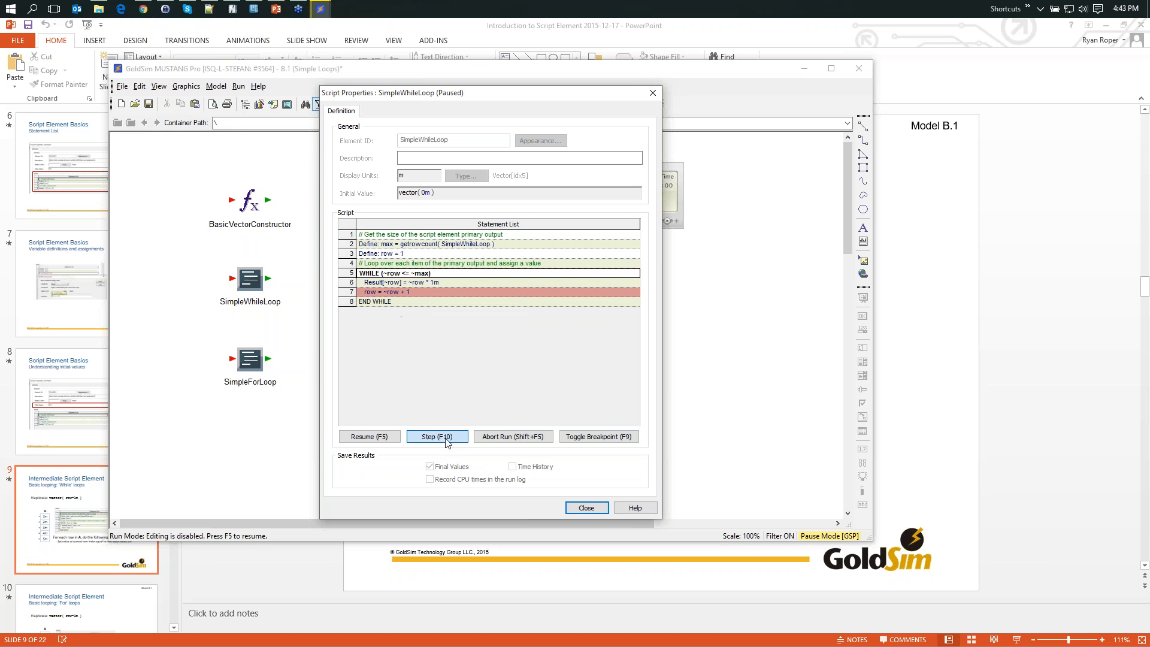
{"action": "key", "text": "F10"}
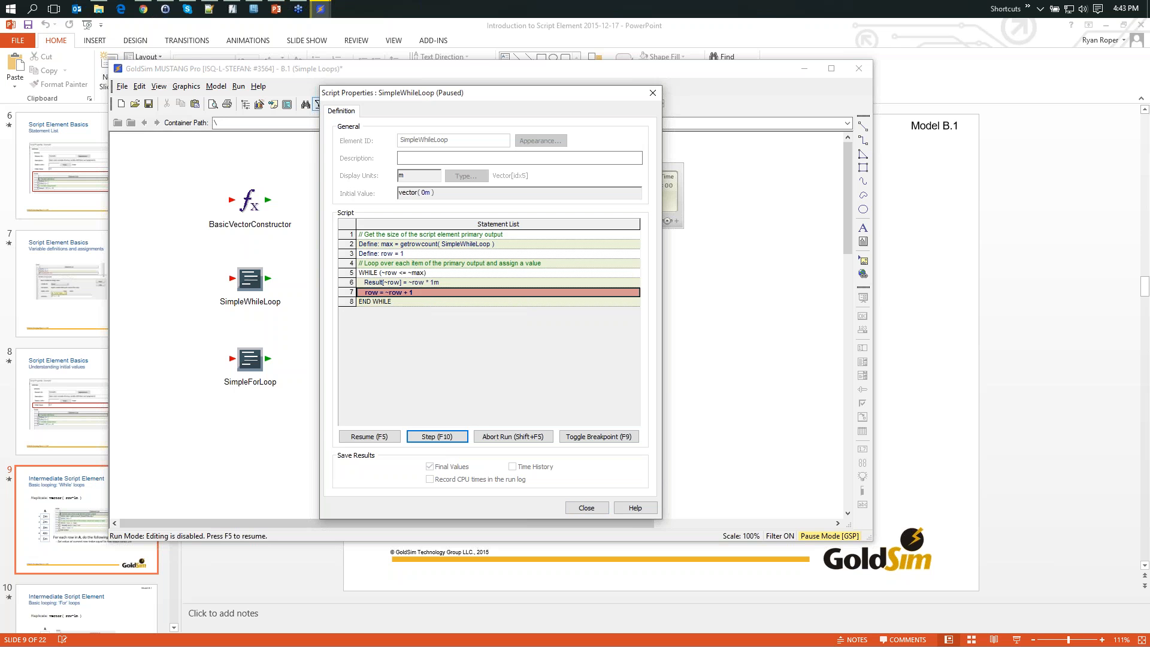
{"action": "key", "text": "F10"}
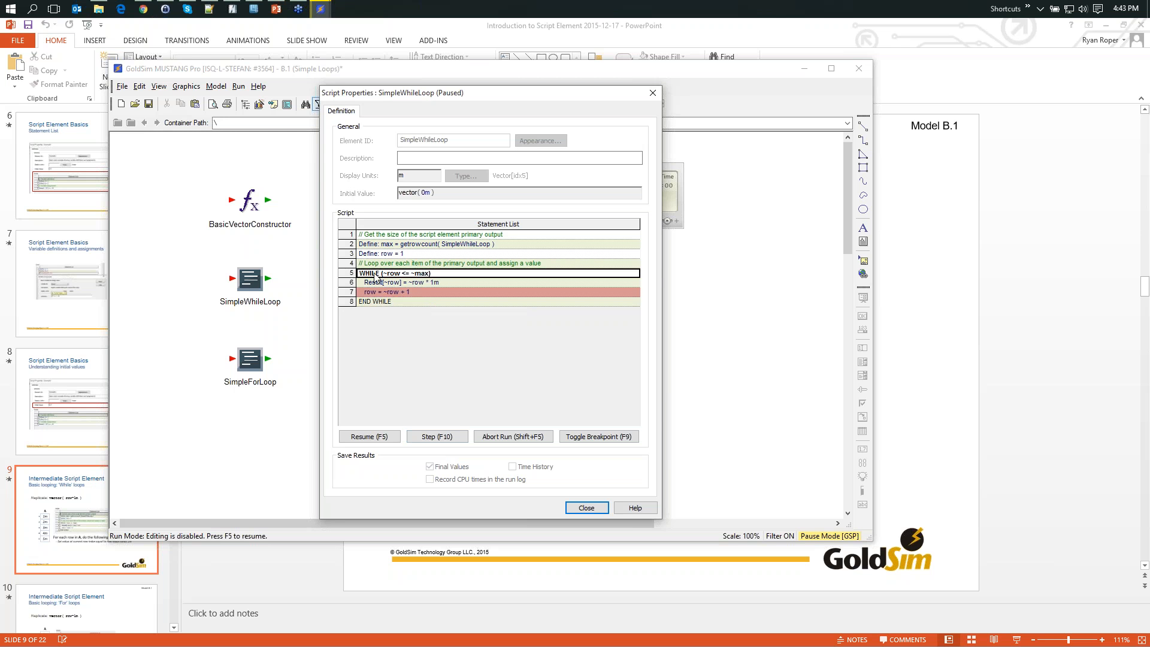
- Remove the breakpoint from the row = ~row + 1 statement and abort the paused simulation, discarding its results
{"action": "mouse_move", "coordinate": [382, 295]}
{"action": "left_click", "coordinate": [420, 293]}
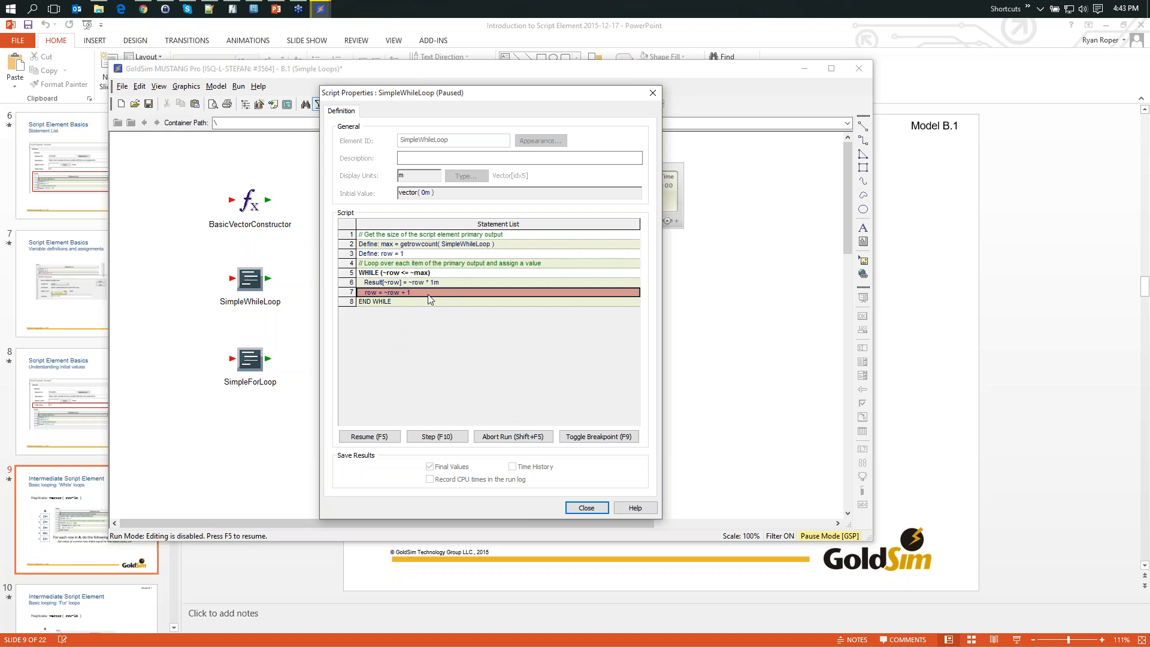
{"action": "key", "text": "F9"}
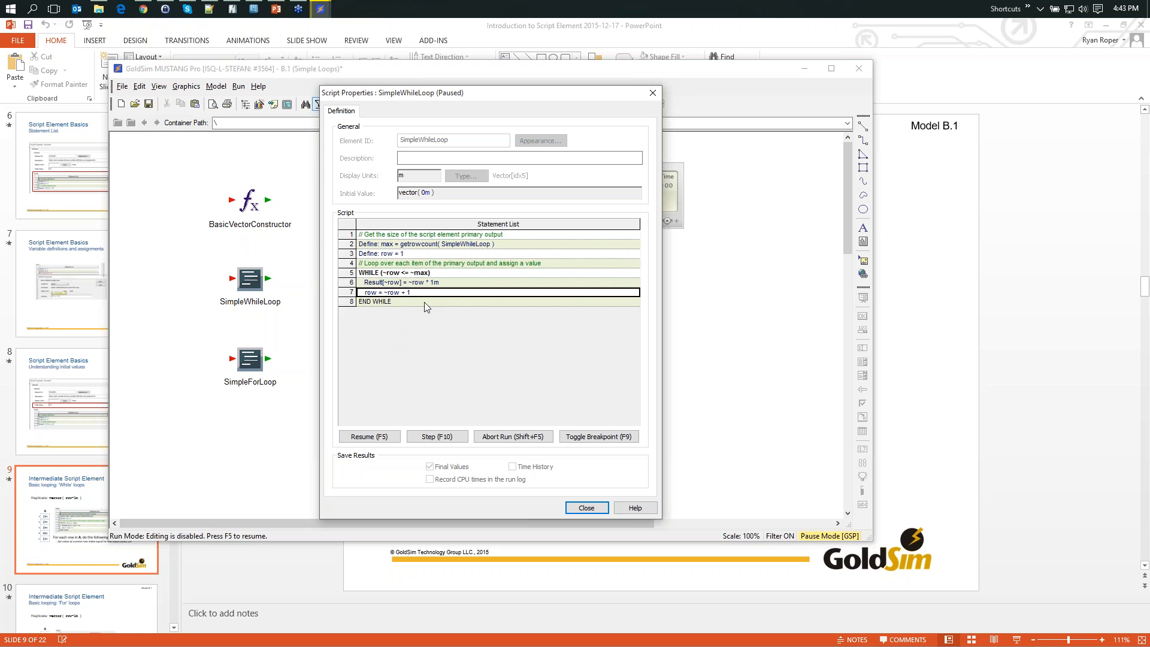
{"action": "left_click", "coordinate": [424, 302]}
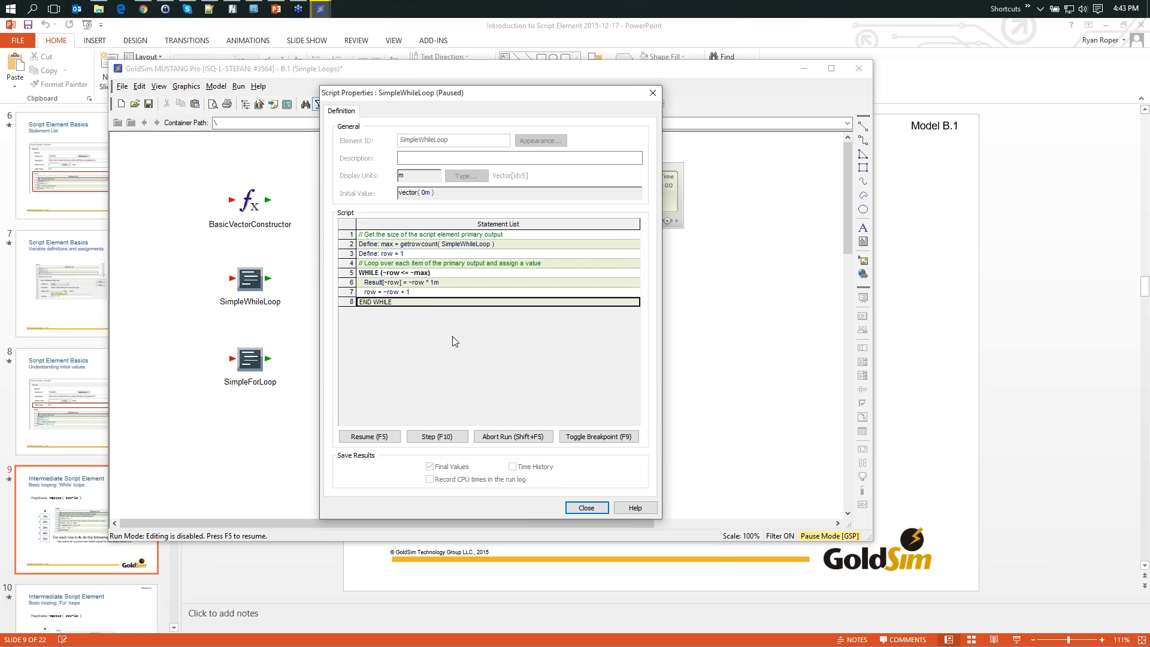
{"action": "left_click", "coordinate": [586, 508]}
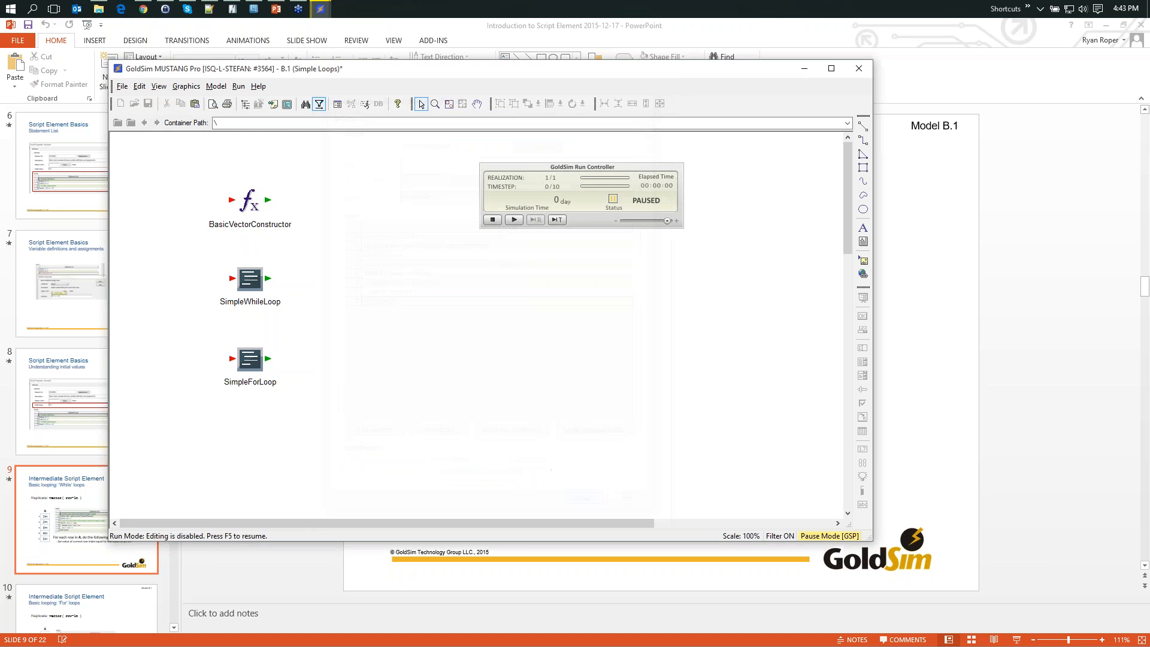
{"action": "left_click", "coordinate": [492, 221]}
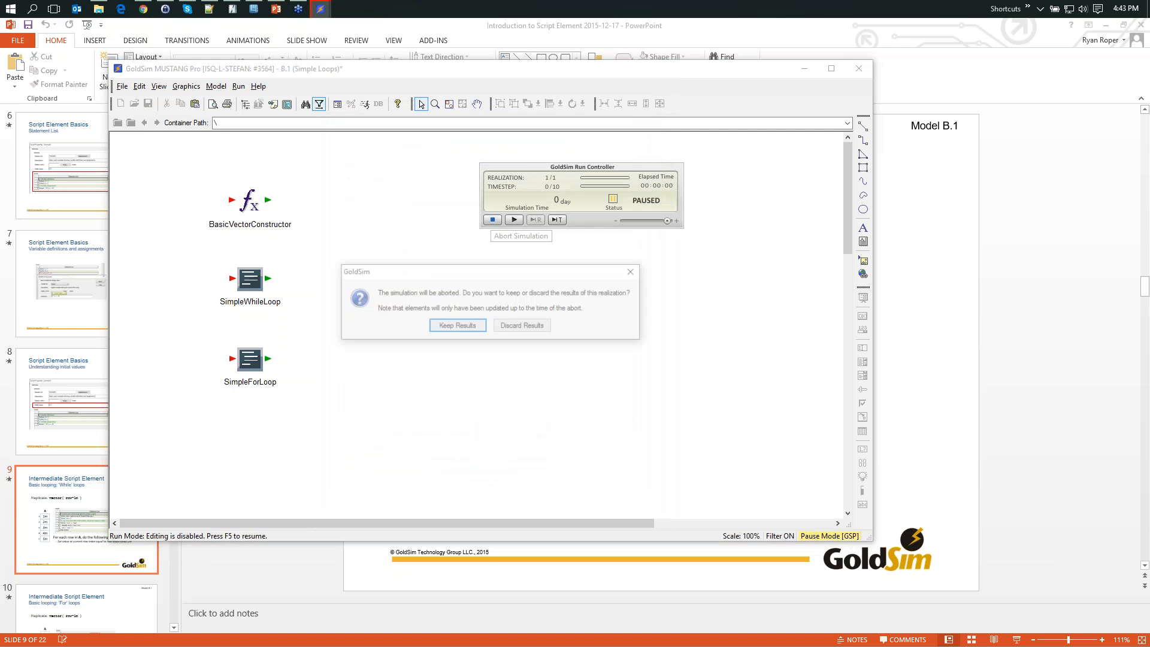
{"action": "left_click", "coordinate": [539, 325]}
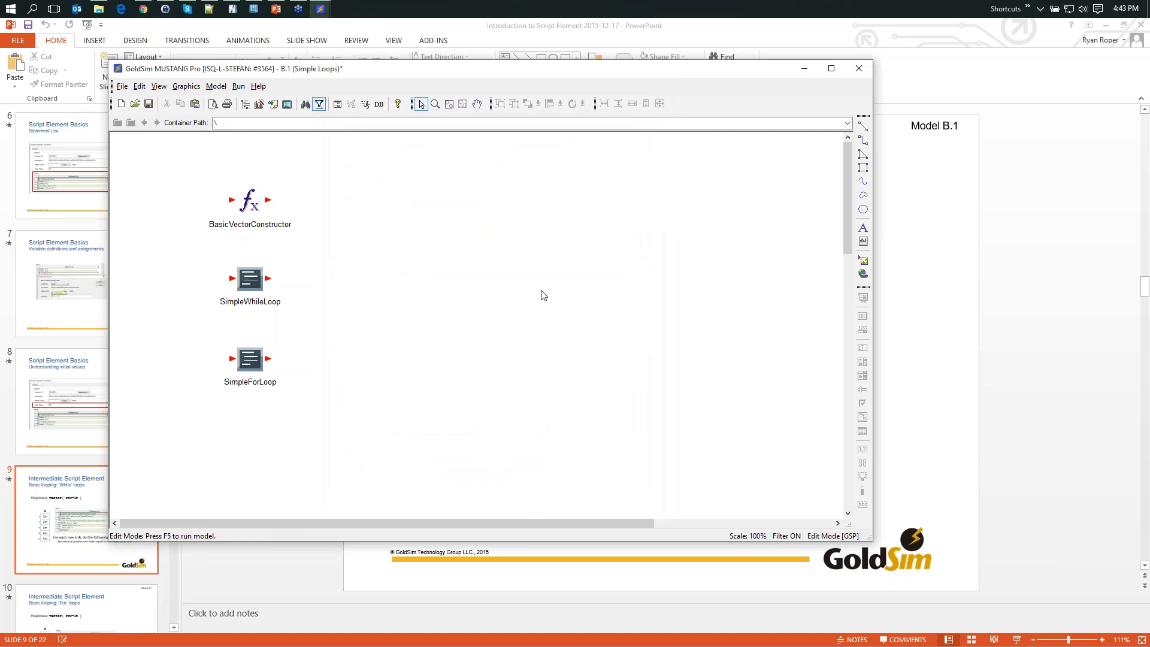
- Switch to the PowerPoint presentation and advance to slide 11 on loops and If-then-else statements
{"action": "left_click", "coordinate": [809, 70]}
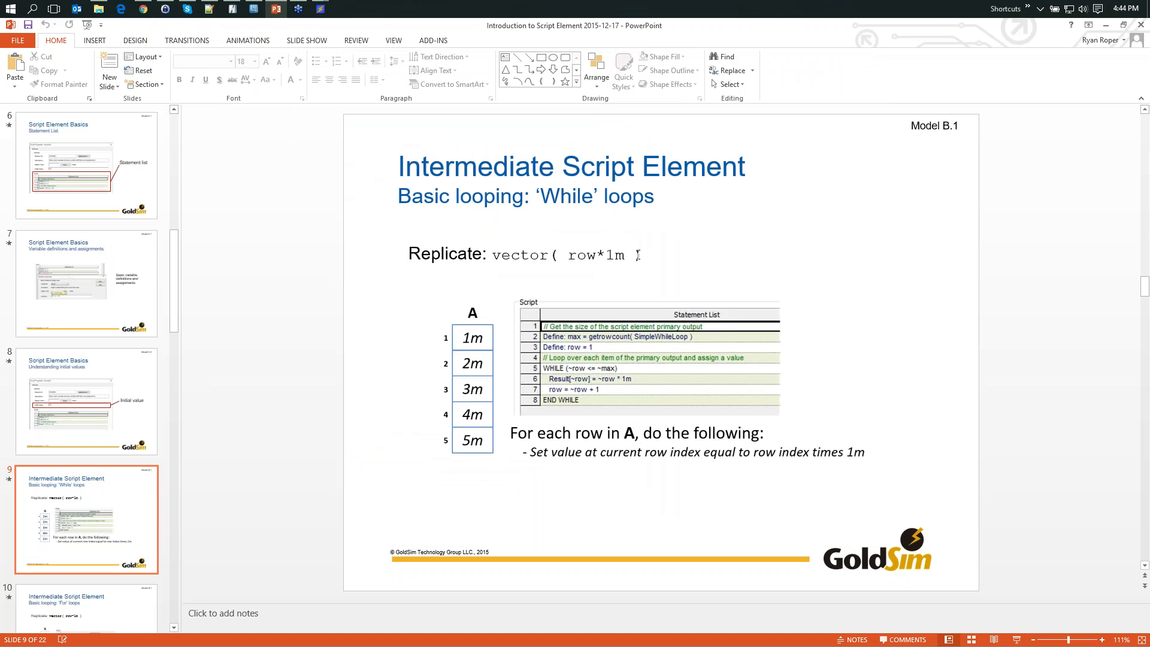
{"action": "scroll", "coordinate": [644, 269], "scroll_direction": "down", "scroll_amount": 1}
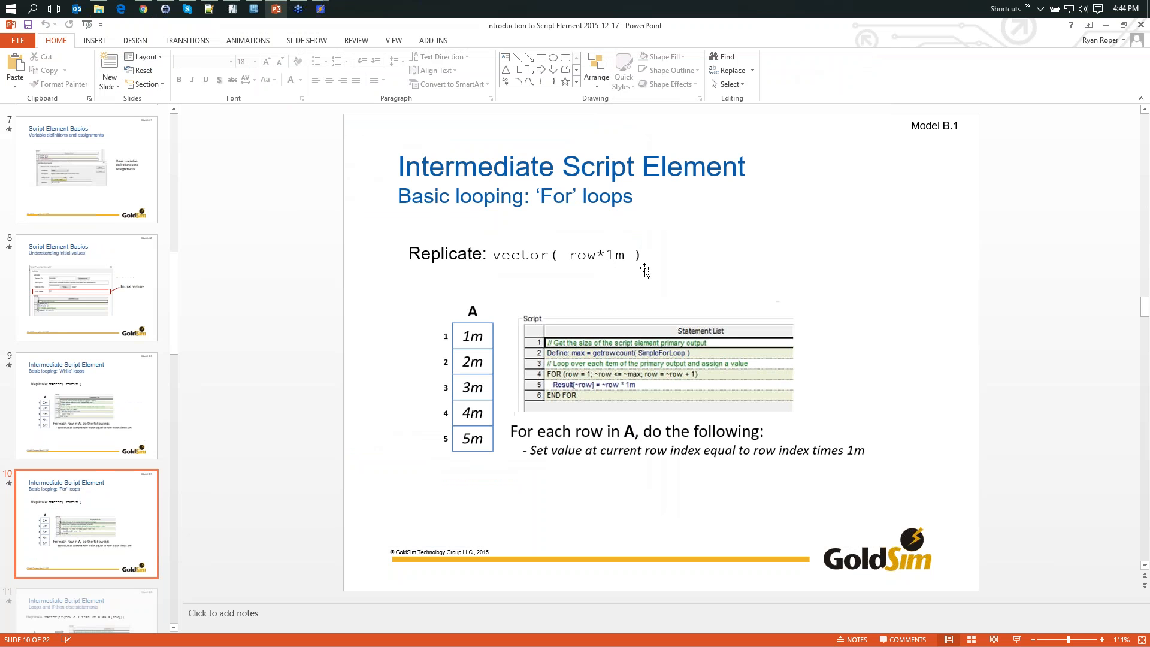
{"action": "scroll", "coordinate": [644, 269], "scroll_direction": "down", "scroll_amount": 1}
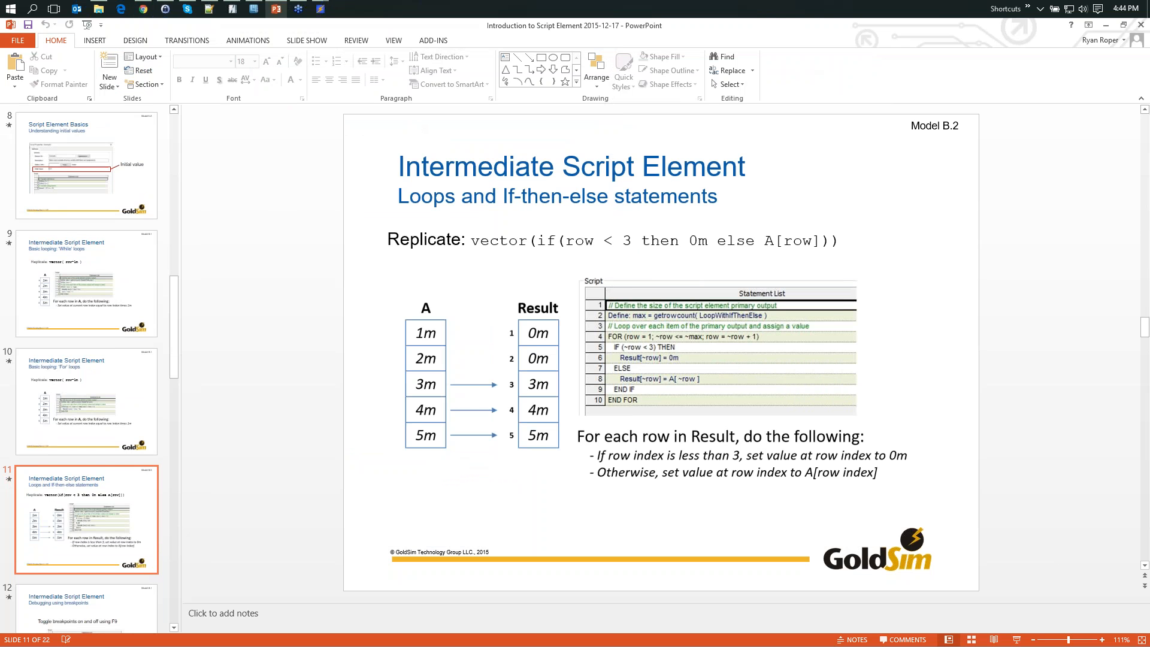
{"action": "scroll", "coordinate": [171, 301], "scroll_direction": "down", "scroll_amount": 3}
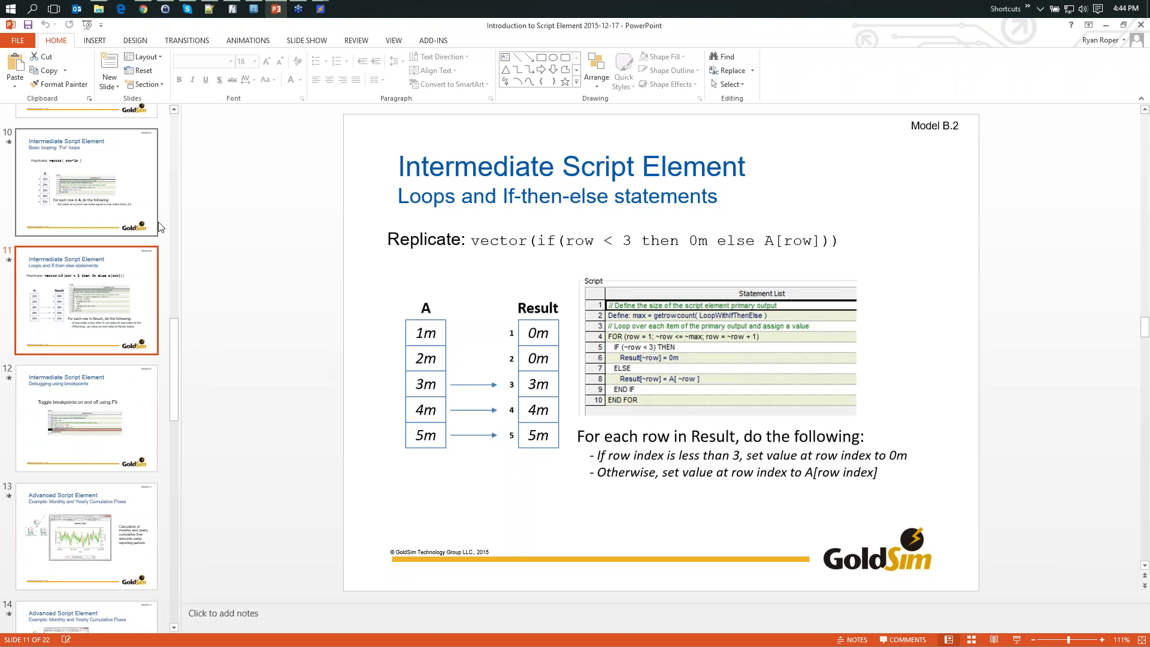
- Open the B.2 (Loop with If-then-else) model from the Models folder in File Explorer and maximize its window
{"action": "mouse_move", "coordinate": [147, 12]}
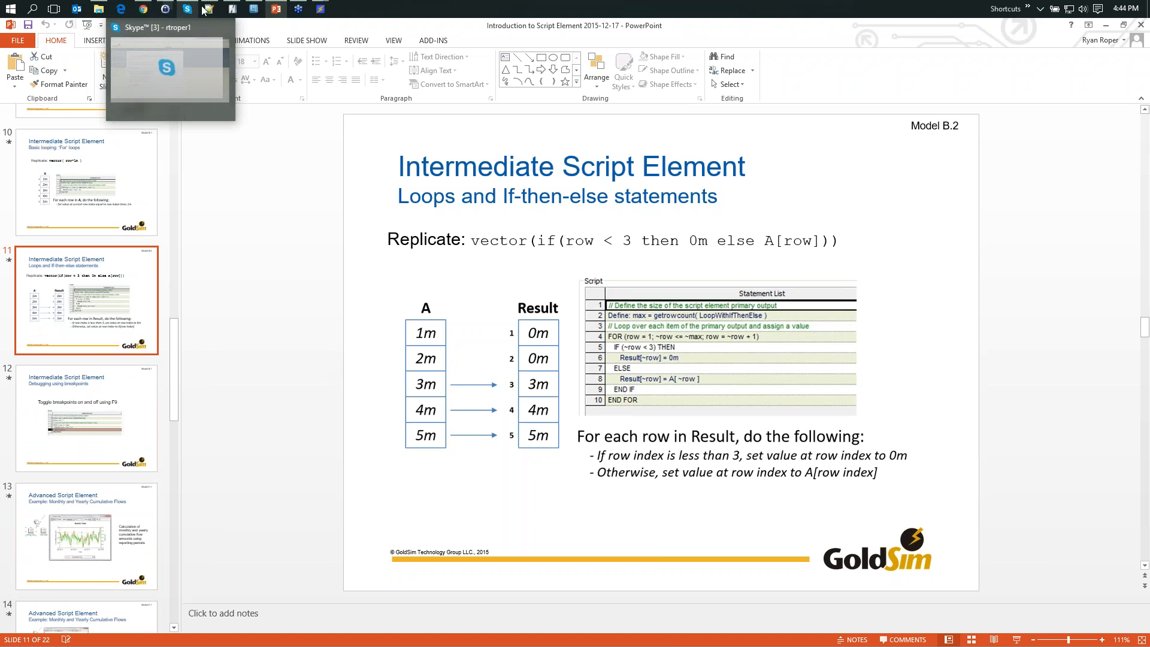
{"action": "left_click", "coordinate": [99, 8]}
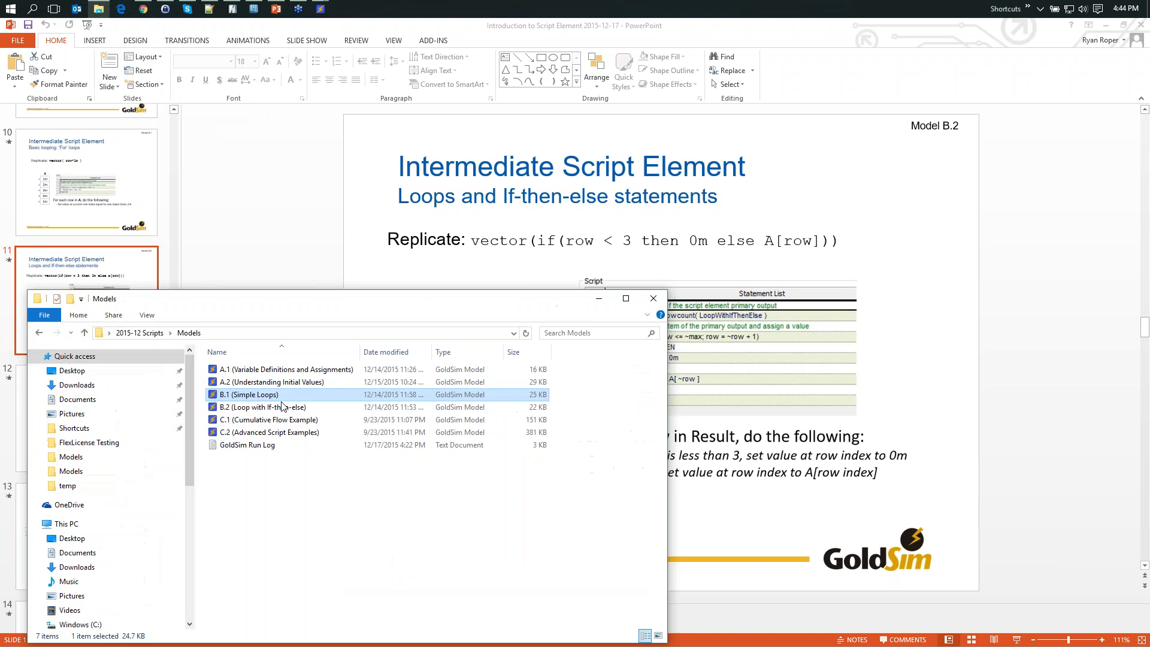
{"action": "left_click", "coordinate": [256, 408]}
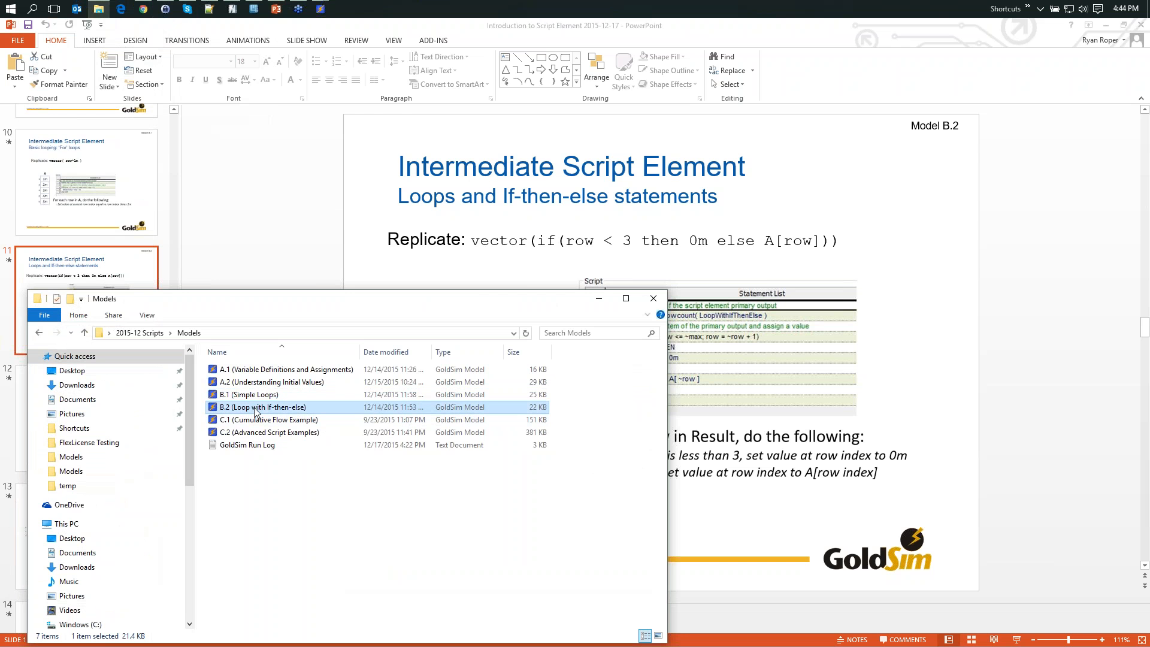
{"action": "double_click", "coordinate": [257, 409]}
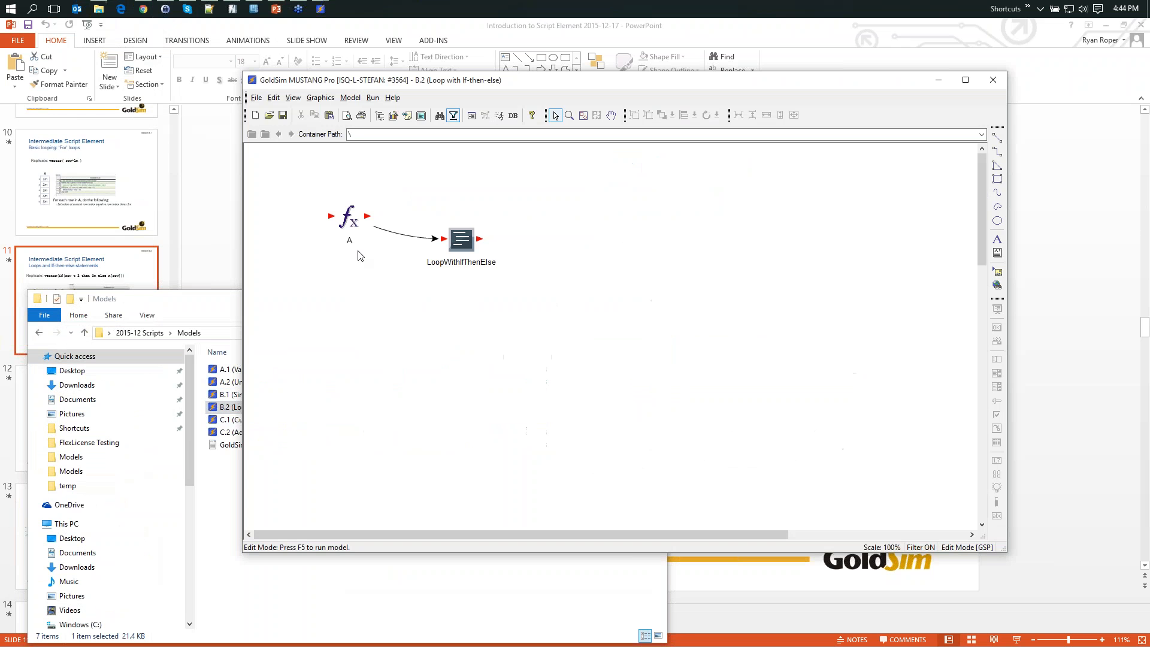
{"action": "left_click", "coordinate": [965, 80]}
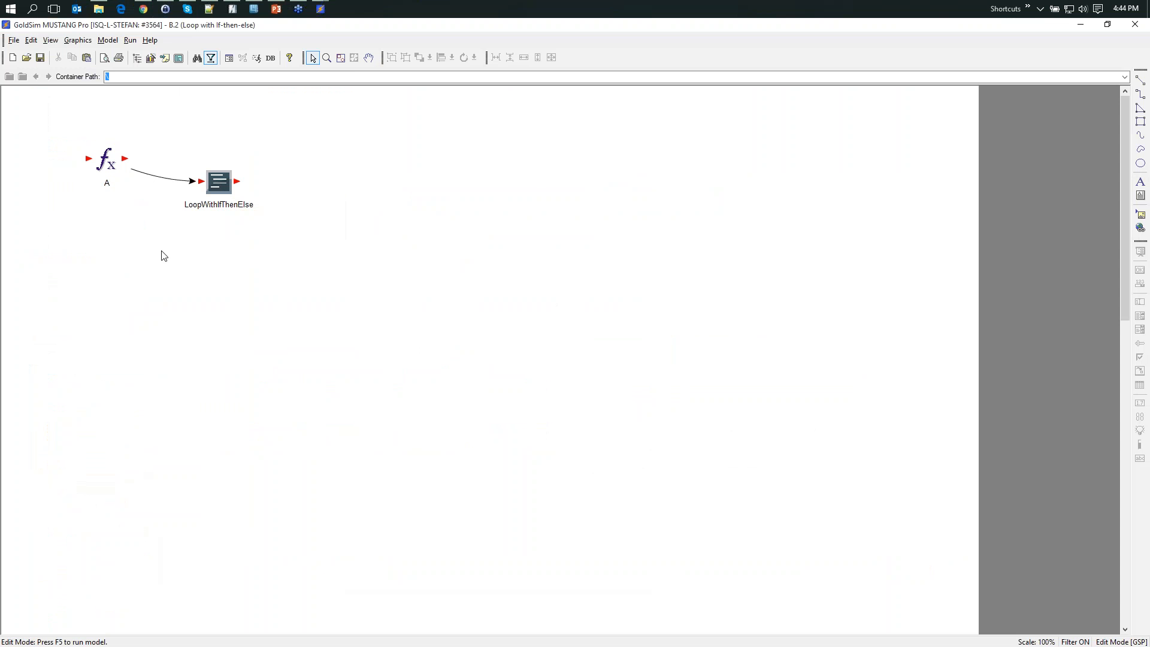
- Review the LoopWithIfThenElse script statements, accept the properties, and run the simulation to completion
{"action": "double_click", "coordinate": [218, 182]}
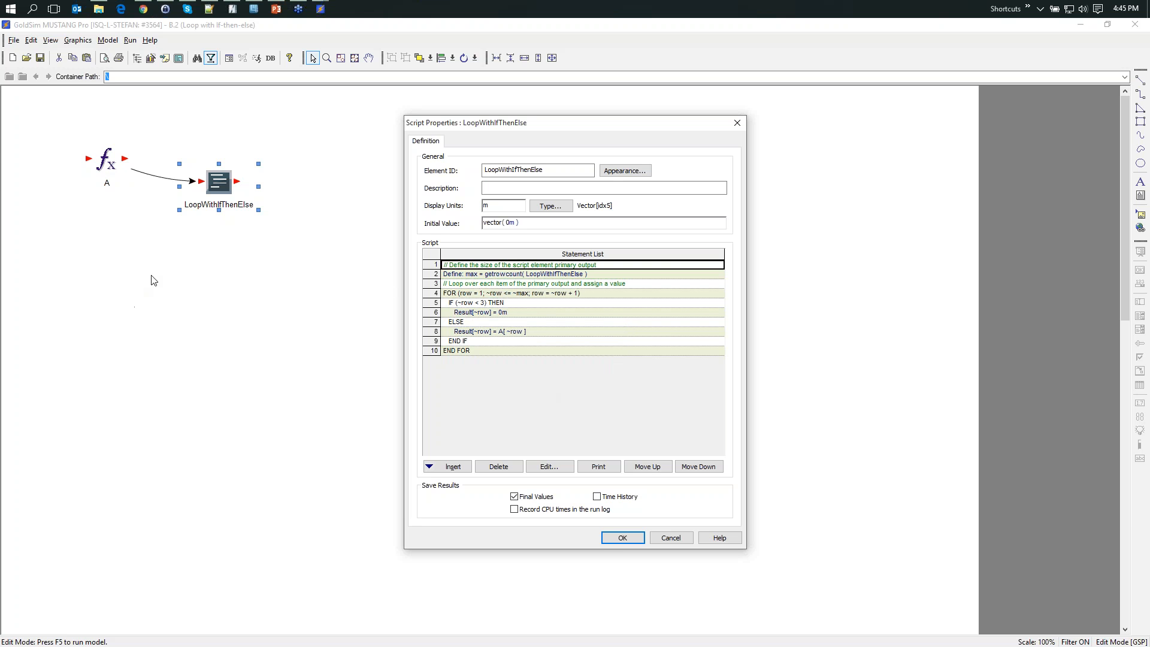
{"action": "left_click", "coordinate": [623, 537]}
{"action": "key", "text": "F5"}
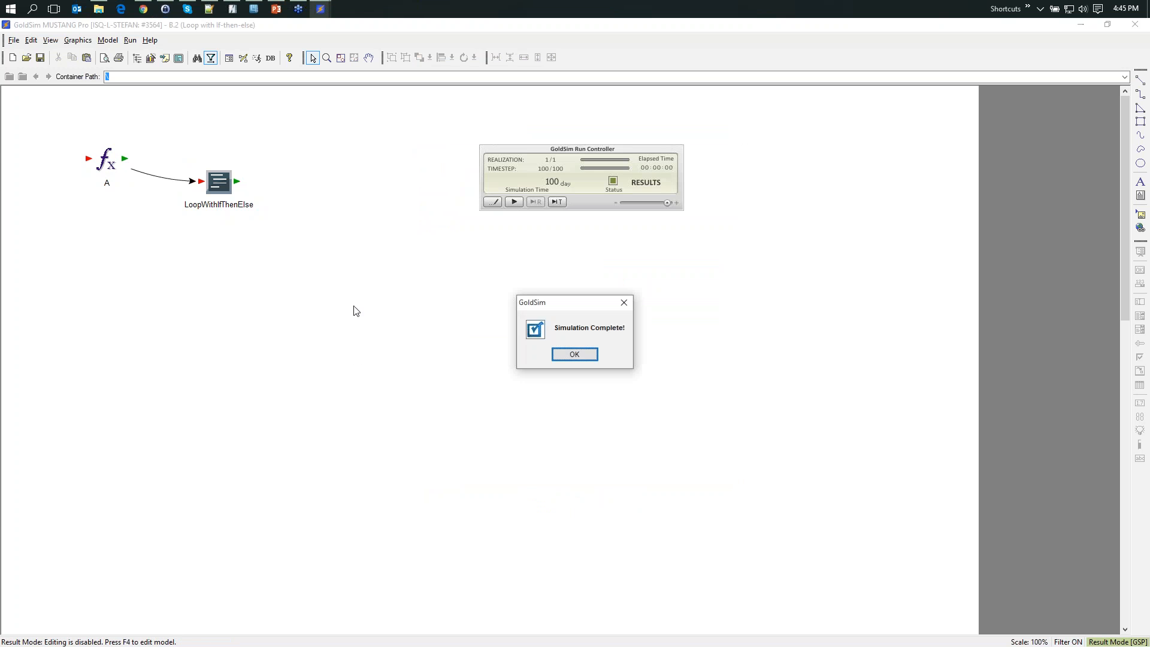
{"action": "key", "text": "Return"}
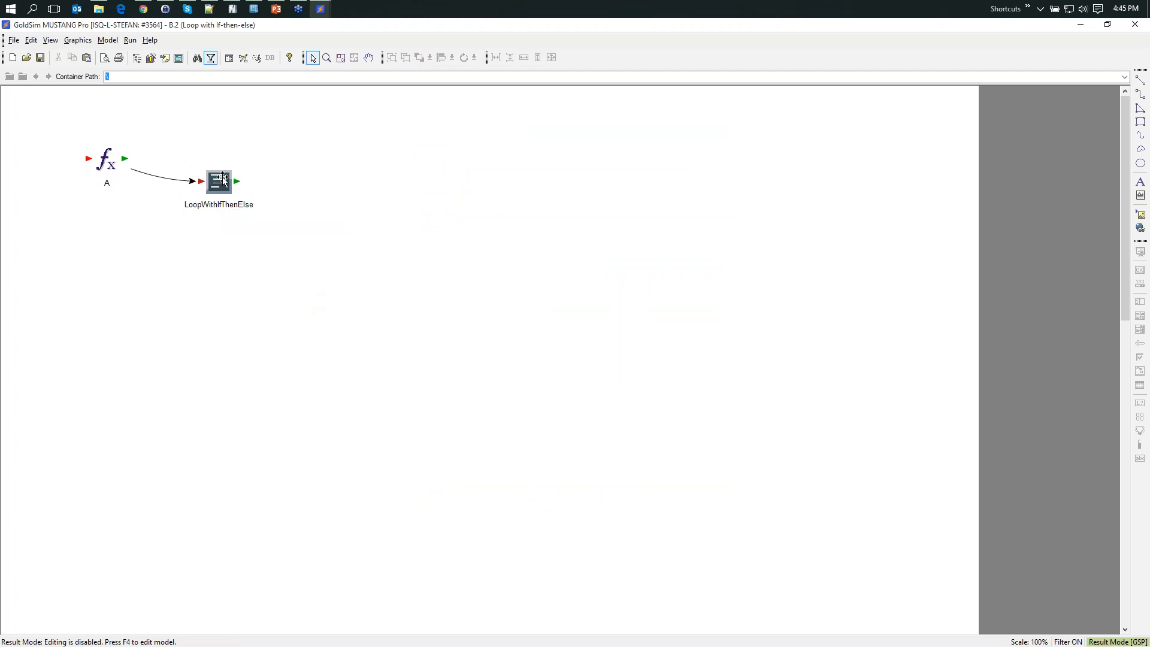
- Examine the LoopWithIfThenElse result and script in result mode, then return the model to edit mode
{"action": "mouse_move", "coordinate": [221, 197]}
{"action": "double_click", "coordinate": [219, 182]}
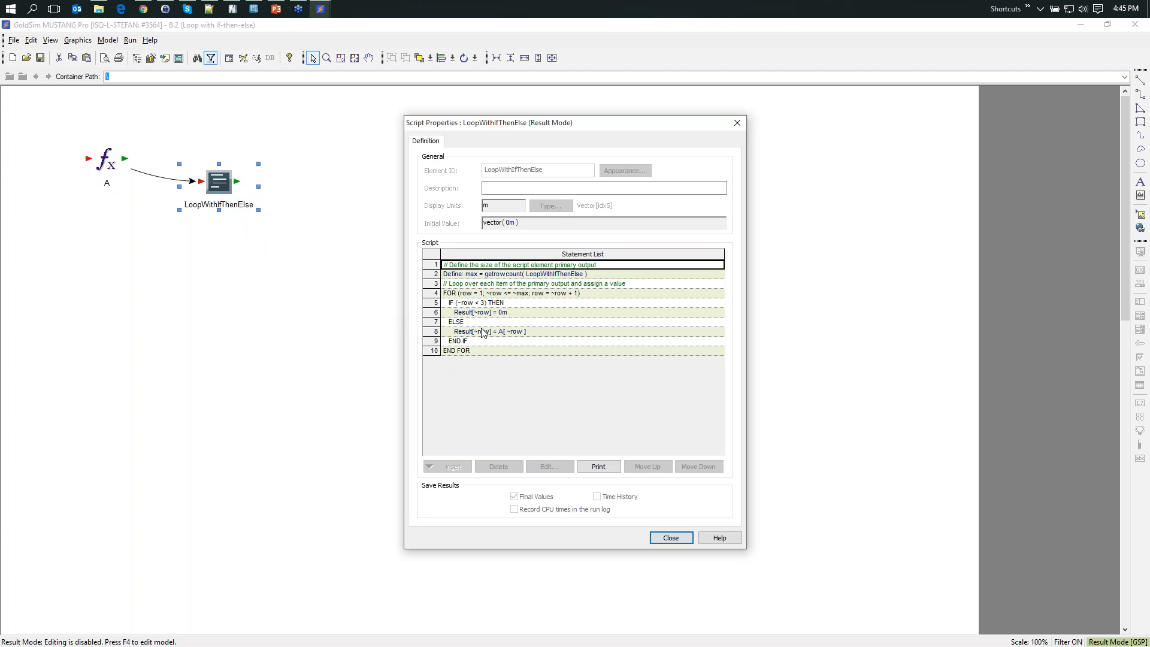
{"action": "left_click", "coordinate": [665, 538]}
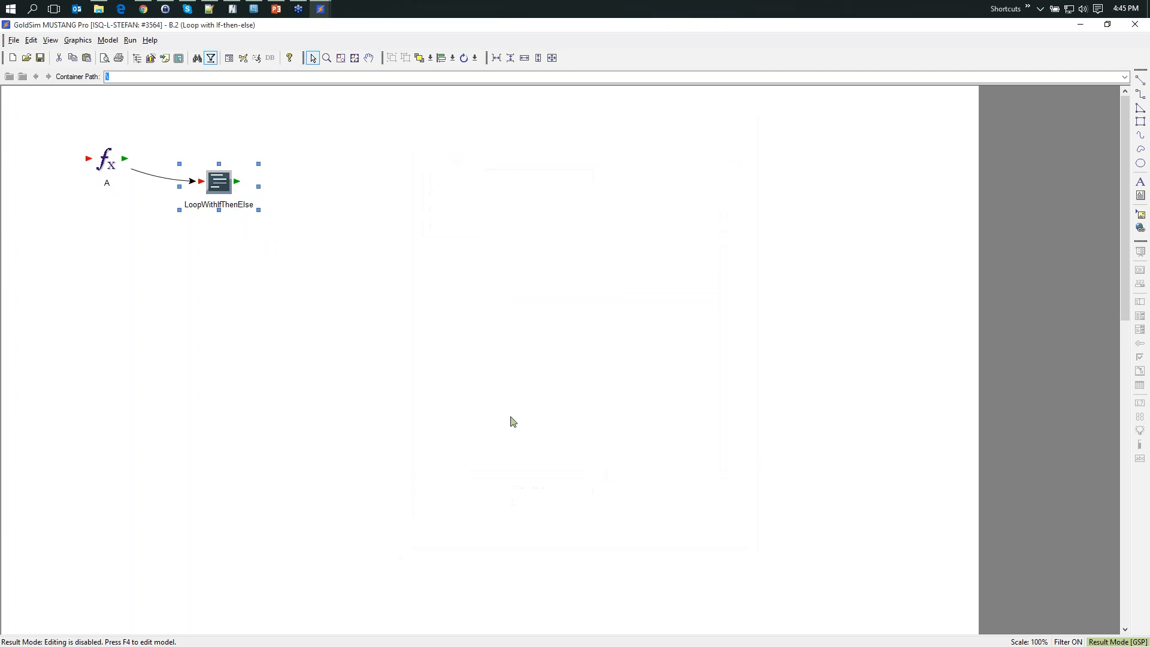
{"action": "key", "text": "F4"}
{"action": "left_click", "coordinate": [568, 378]}
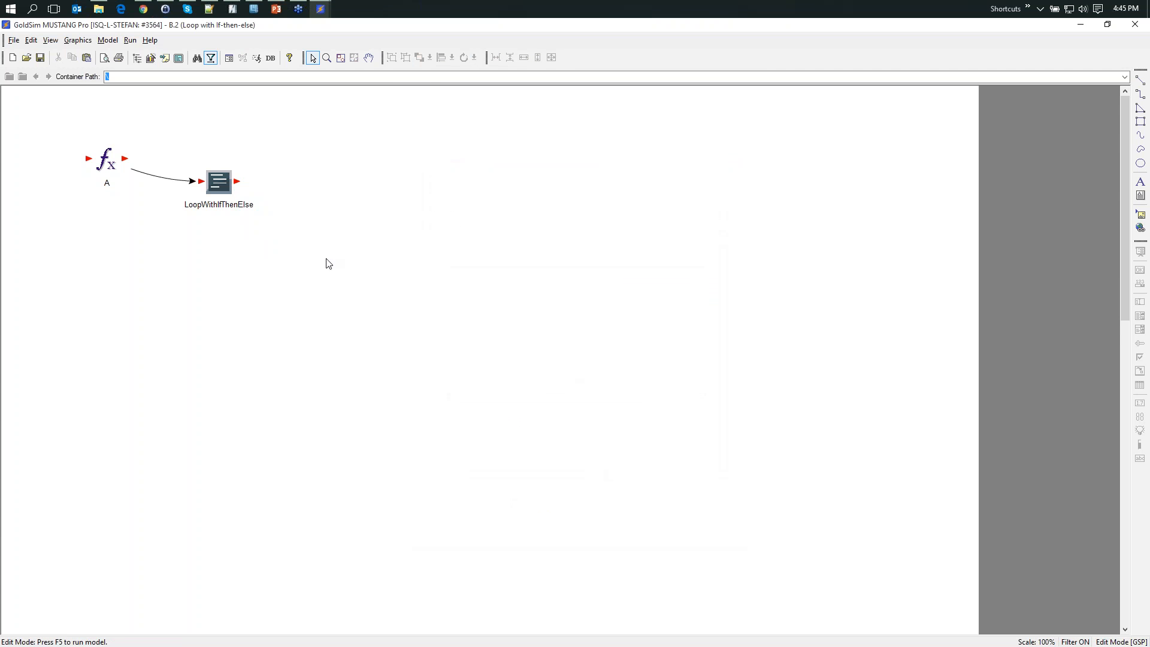
- Examine the IF-ELSE statement (~row < 3) and its else clause in the LoopWithIfThenElse script, leaving the properties without changes
{"action": "double_click", "coordinate": [218, 181]}
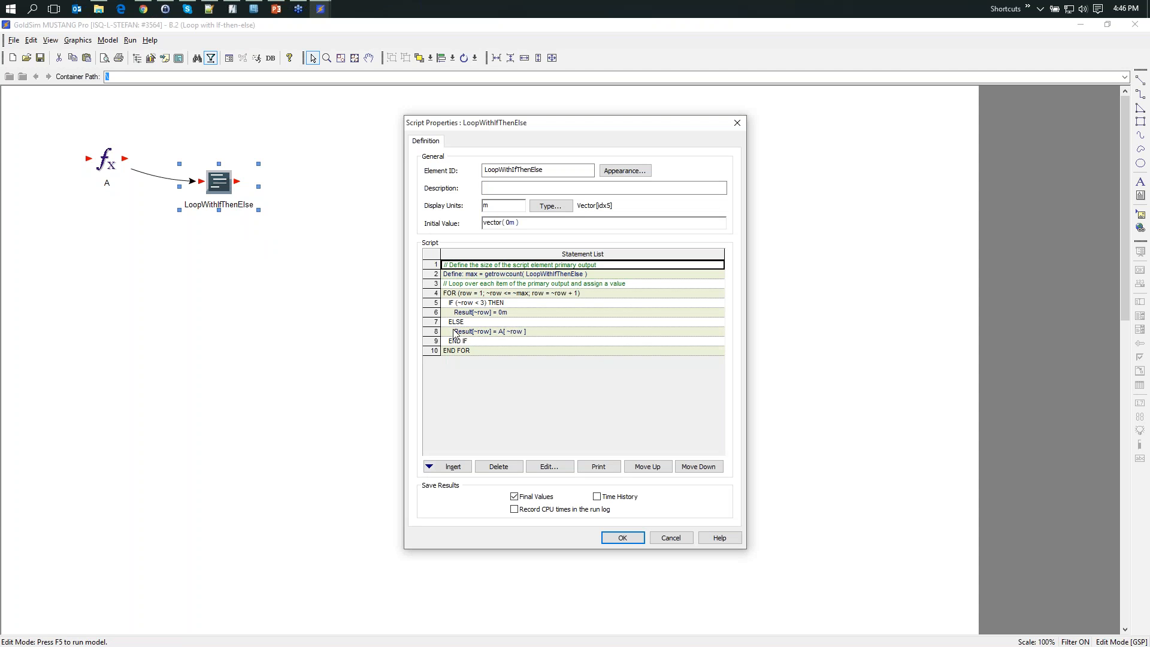
{"action": "left_click", "coordinate": [470, 304]}
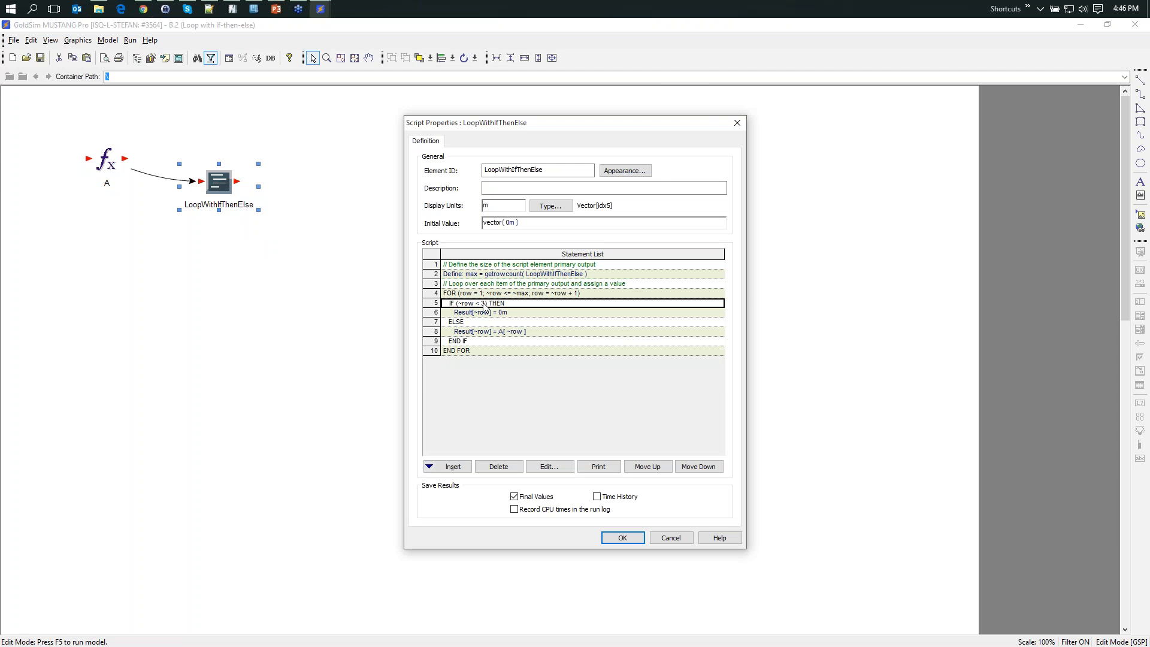
{"action": "double_click", "coordinate": [483, 306]}
{"action": "left_click_drag", "start_coordinate": [516, 281], "coordinate": [537, 379]}
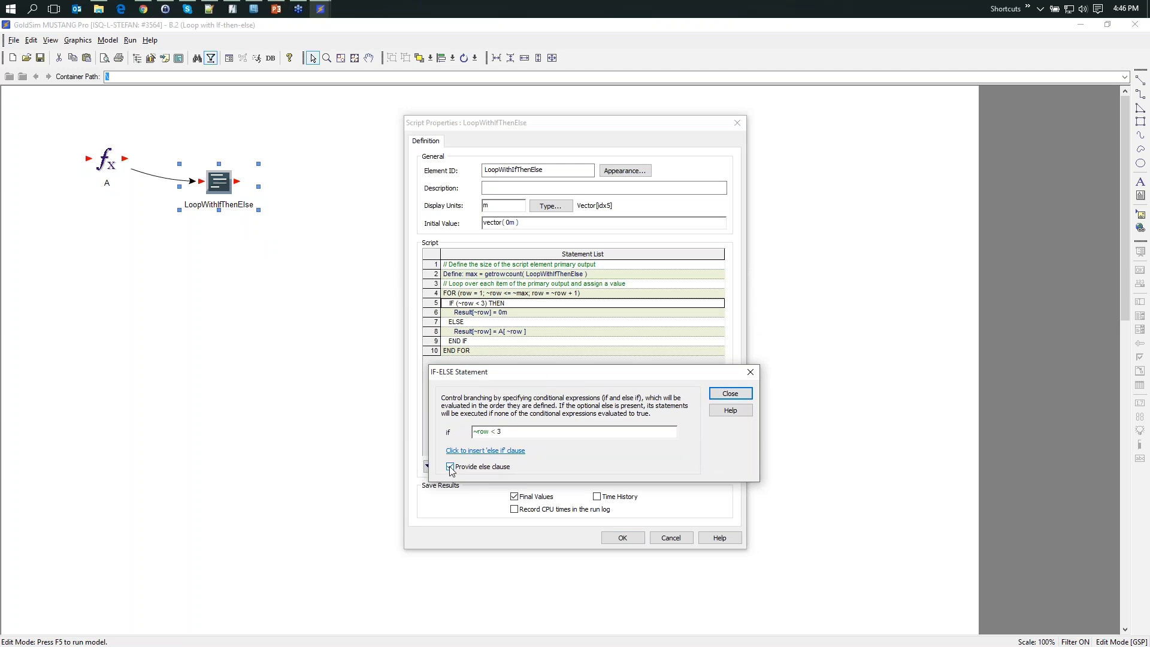
{"action": "left_click_drag", "start_coordinate": [506, 376], "coordinate": [594, 376]}
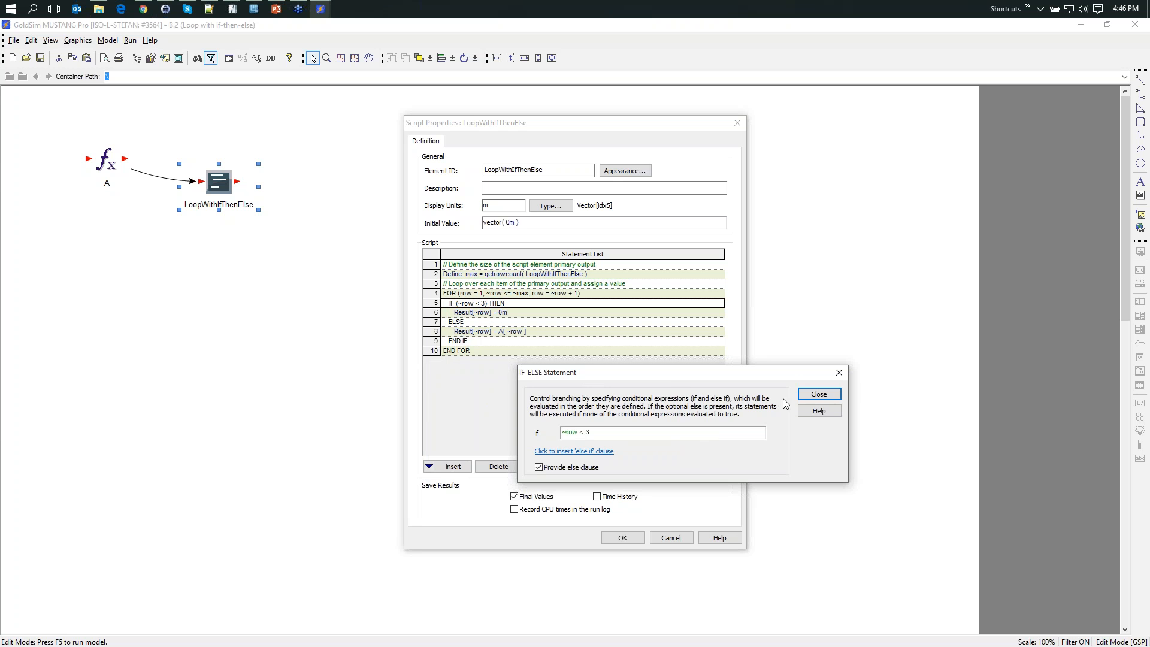
{"action": "left_click", "coordinate": [818, 394]}
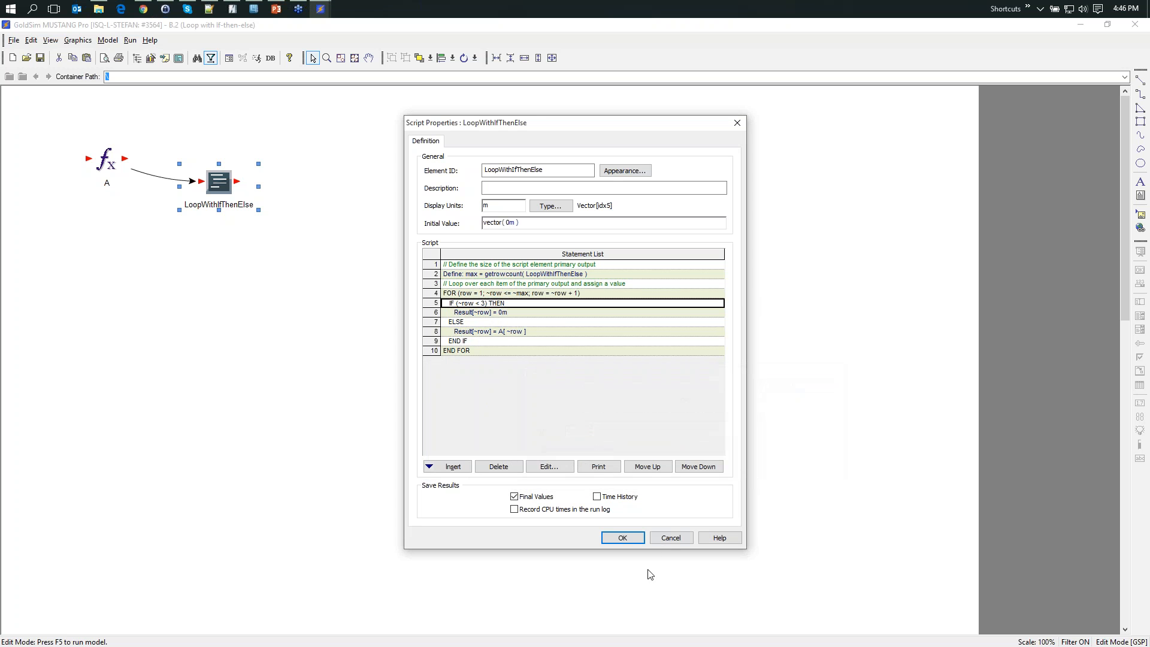
{"action": "left_click", "coordinate": [669, 538]}
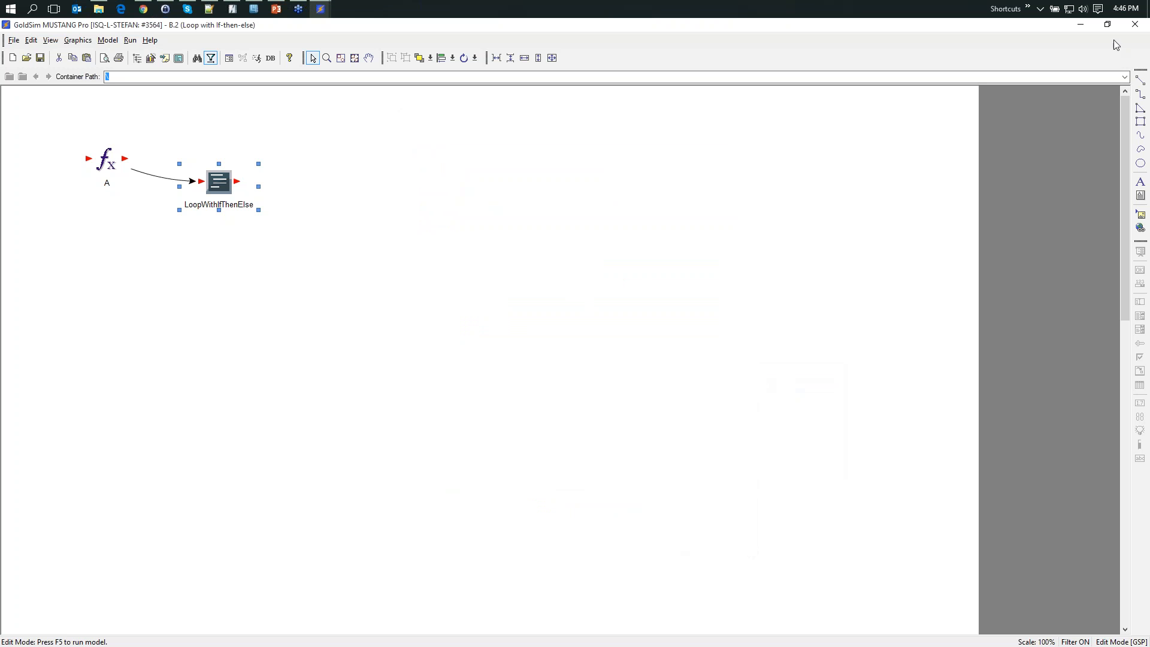
- Restore the B.2 model window to its smaller size and close the model without saving changes
{"action": "double_click", "coordinate": [1055, 27]}
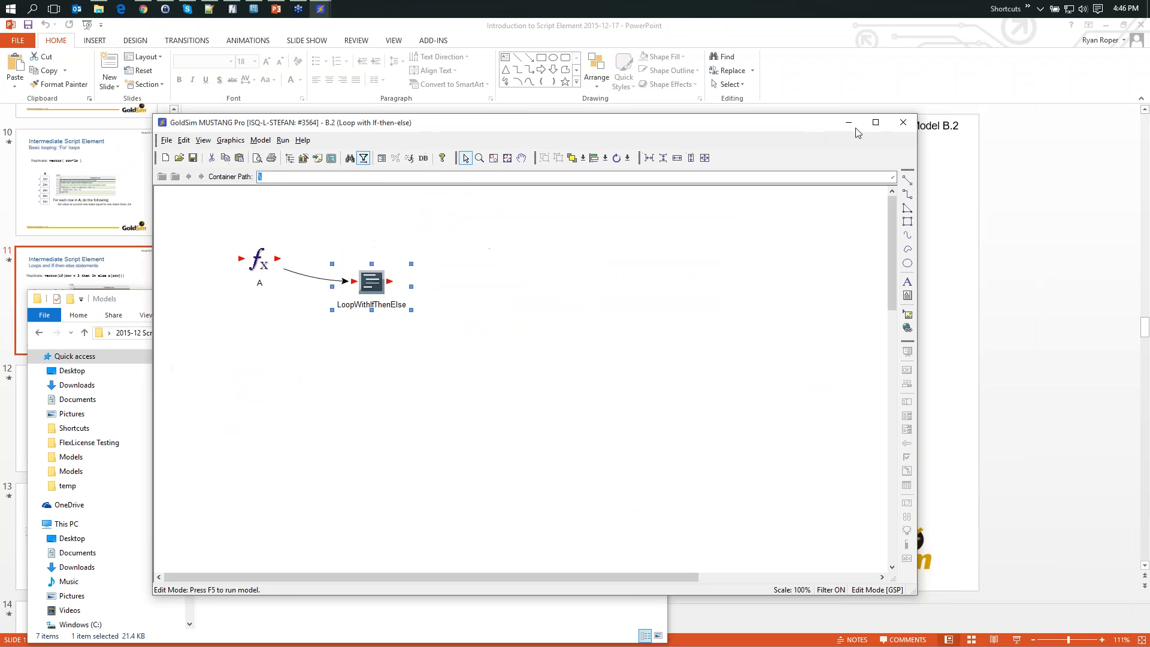
{"action": "left_click", "coordinate": [898, 126]}
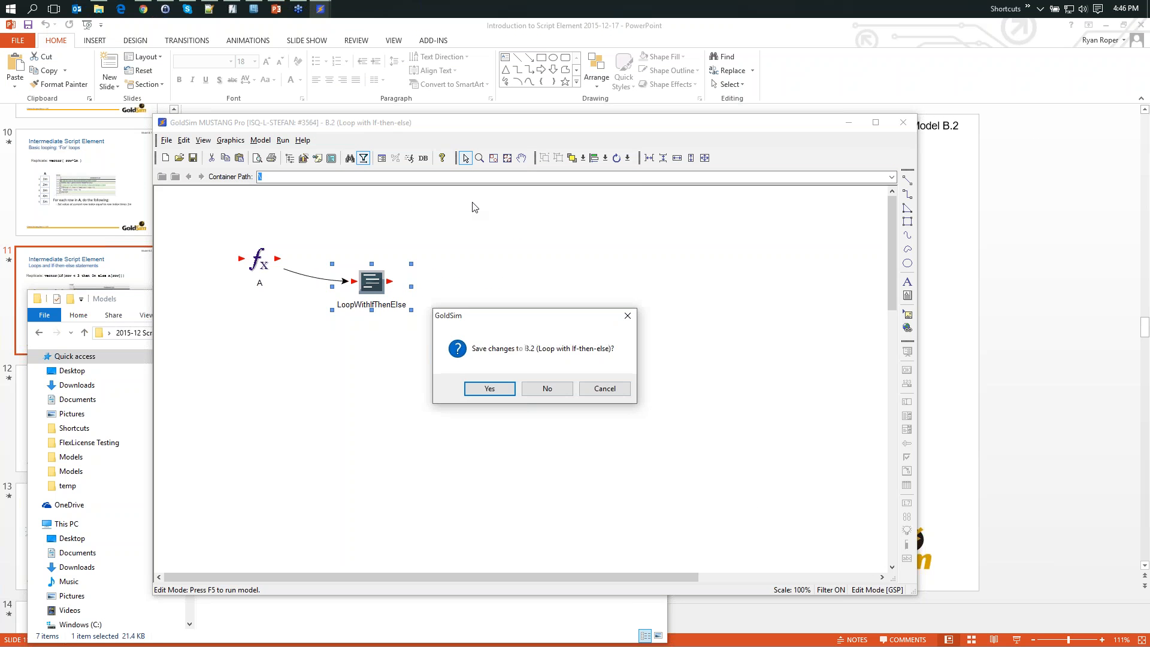
{"action": "left_click", "coordinate": [548, 388]}
- Minimize the Models folder window and advance the PowerPoint presentation to slide 13 on monthly and yearly cumulative flows
{"action": "left_click_drag", "start_coordinate": [491, 297], "coordinate": [499, 242]}
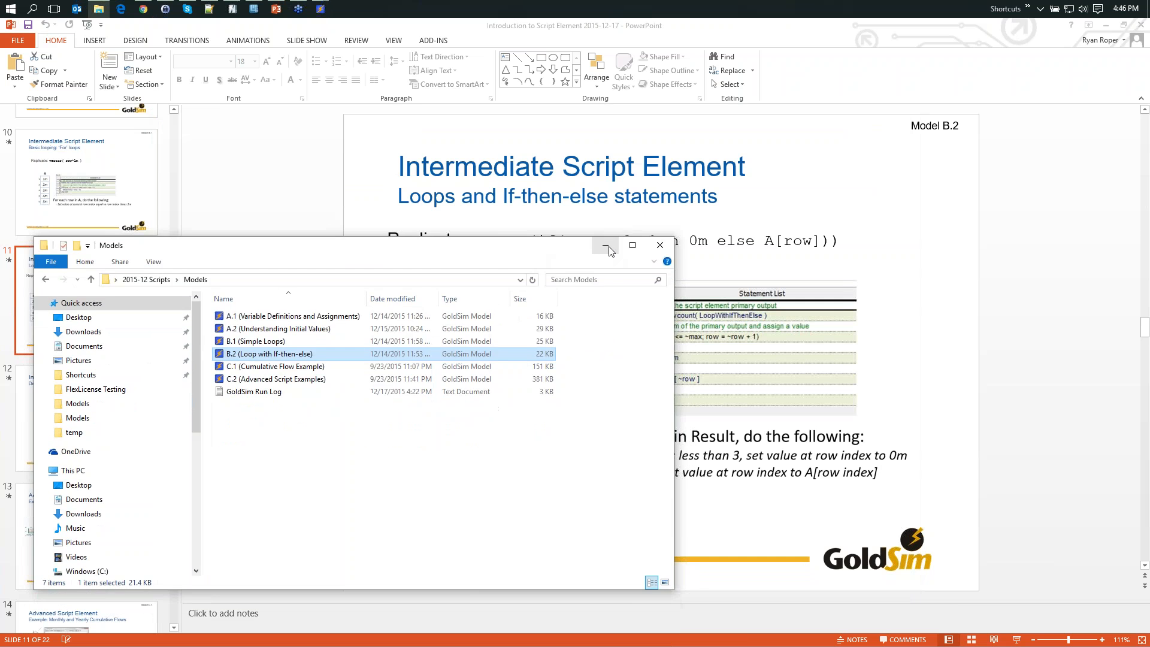
{"action": "left_click", "coordinate": [605, 246]}
{"action": "key", "text": "Page_Down"}
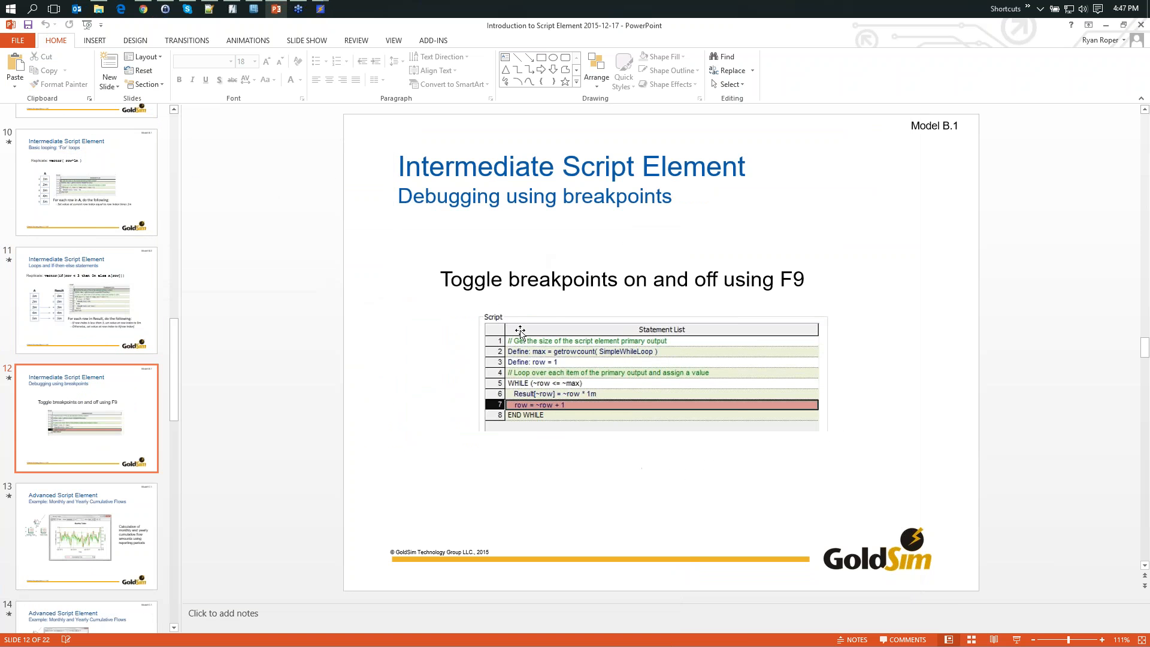
{"action": "key", "text": "Page_Down"}
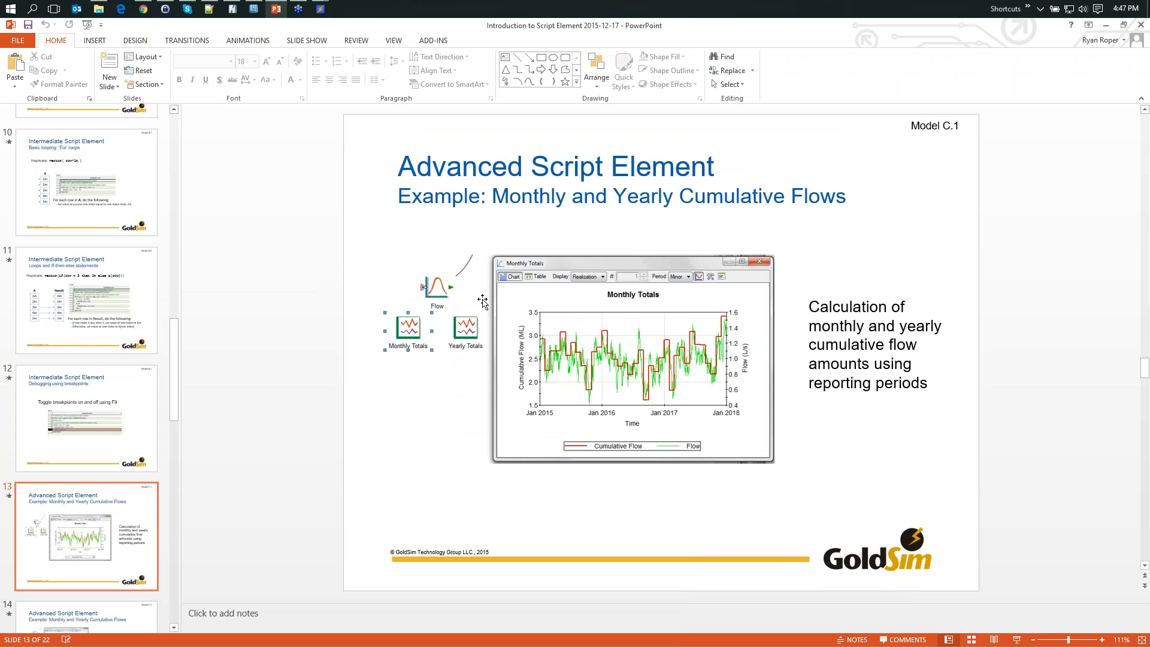
- Open the C.1 (Cumulative Flow Example) model from the Models folder in File Explorer and maximize its window
{"action": "left_click", "coordinate": [99, 9]}
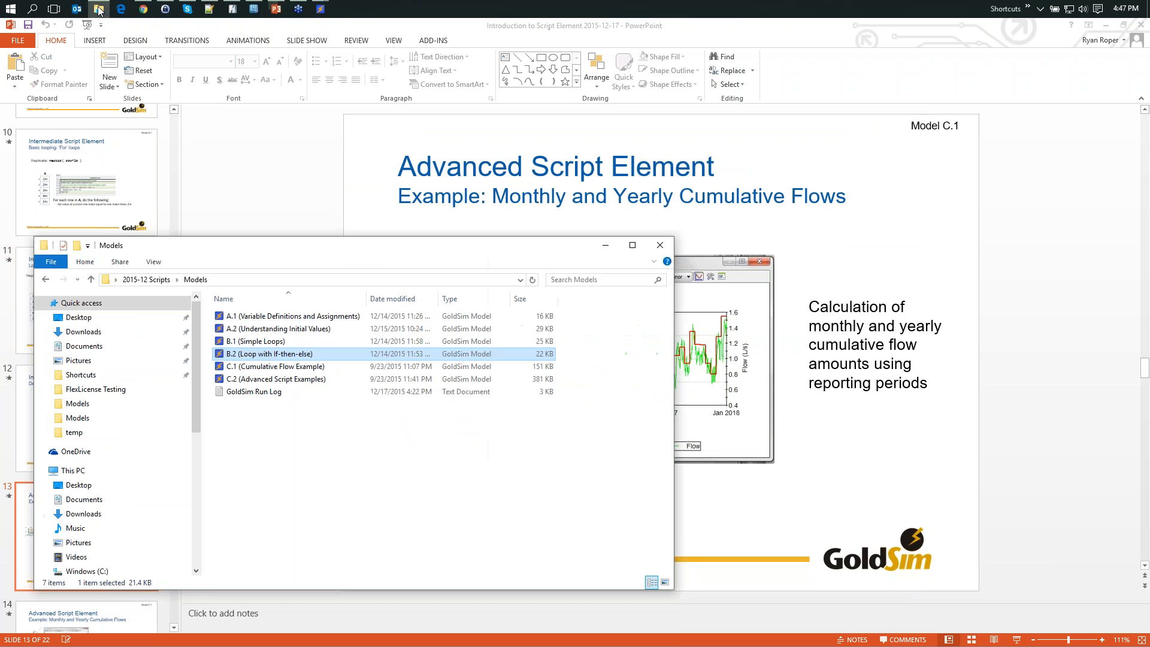
{"action": "left_click", "coordinate": [259, 366]}
{"action": "double_click", "coordinate": [259, 366]}
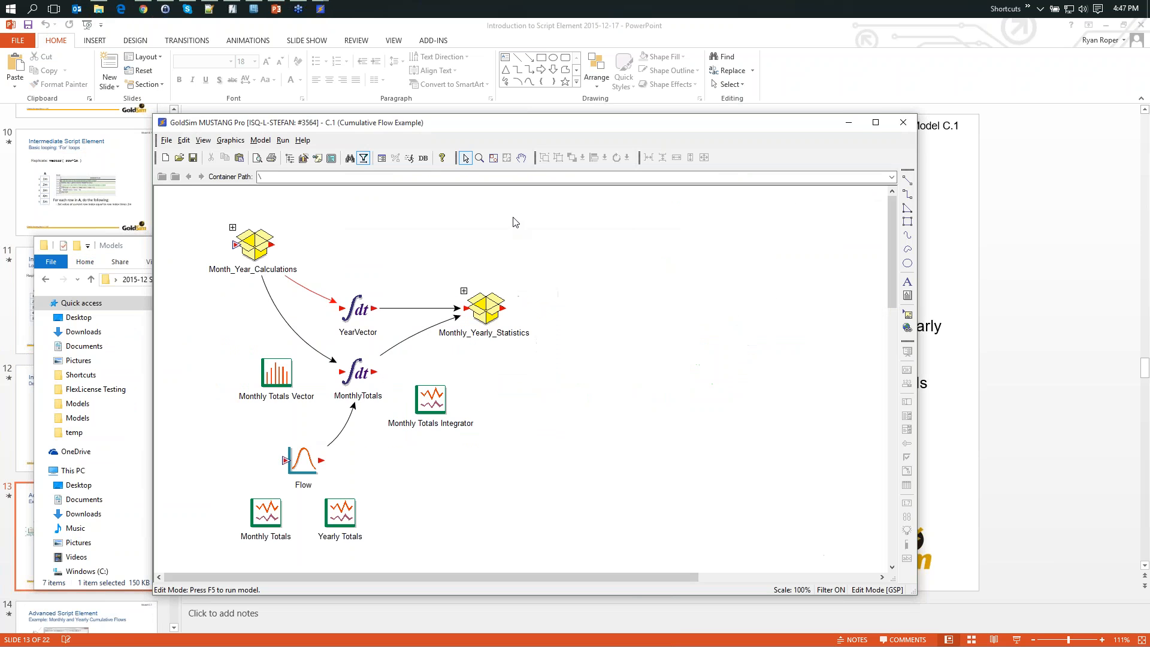
{"action": "left_click", "coordinate": [875, 122]}
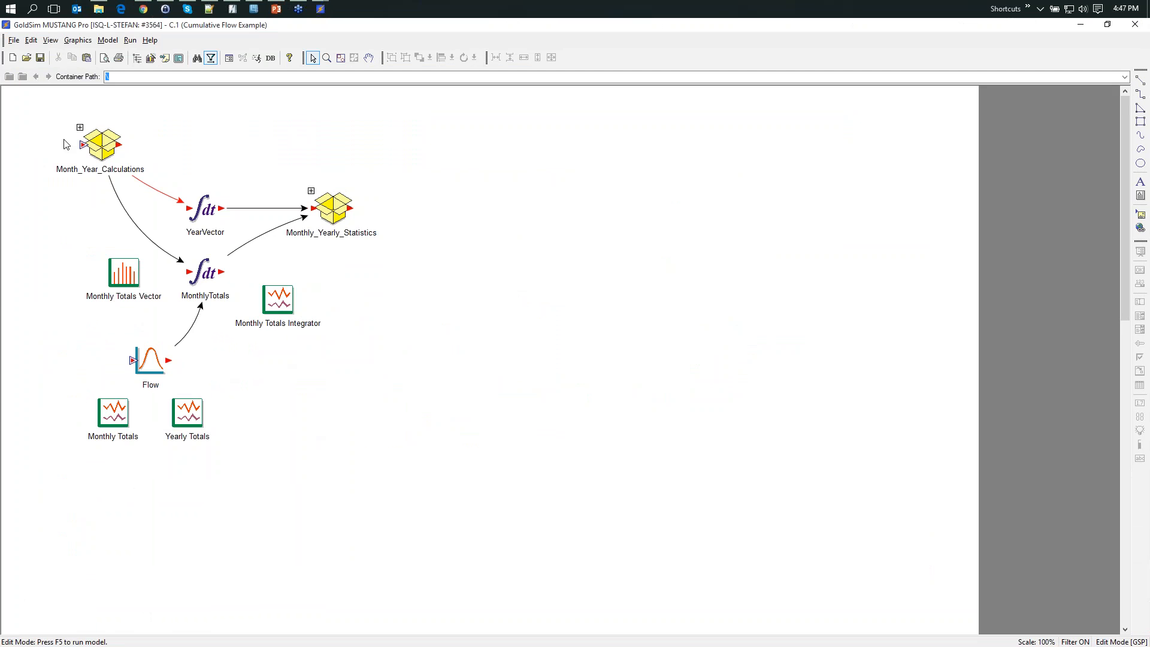
{"action": "left_click_drag", "start_coordinate": [28, 103], "coordinate": [449, 339]}
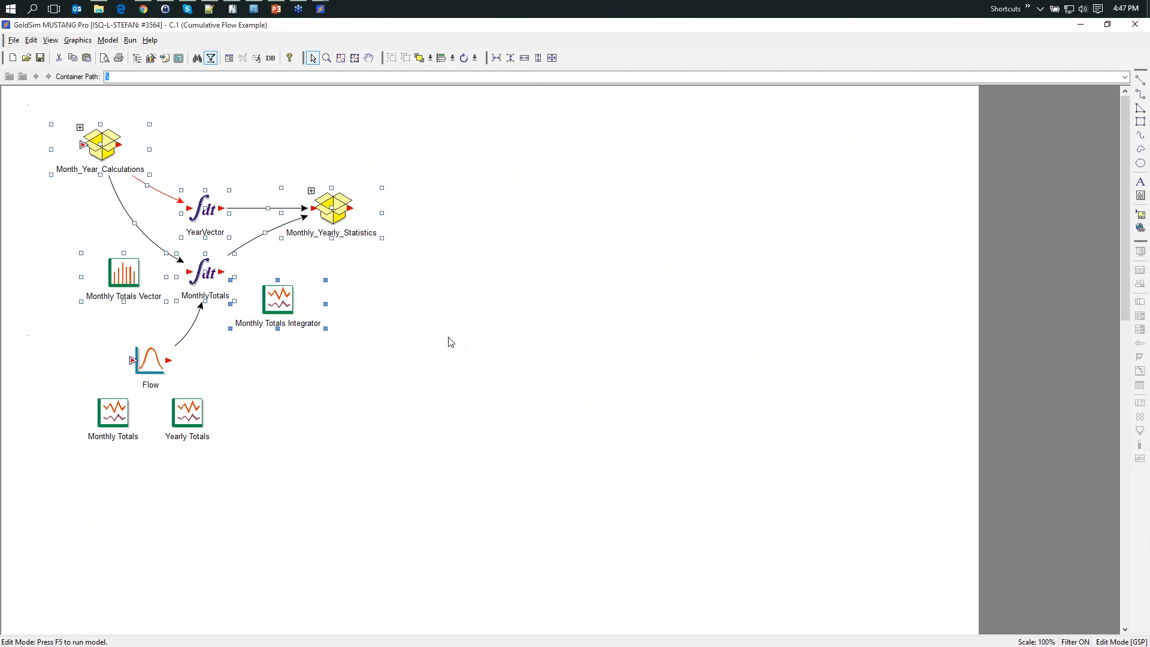
{"action": "left_click", "coordinate": [251, 362]}
{"action": "left_click_drag", "start_coordinate": [259, 480], "coordinate": [48, 330]}
{"action": "left_click", "coordinate": [325, 385]}
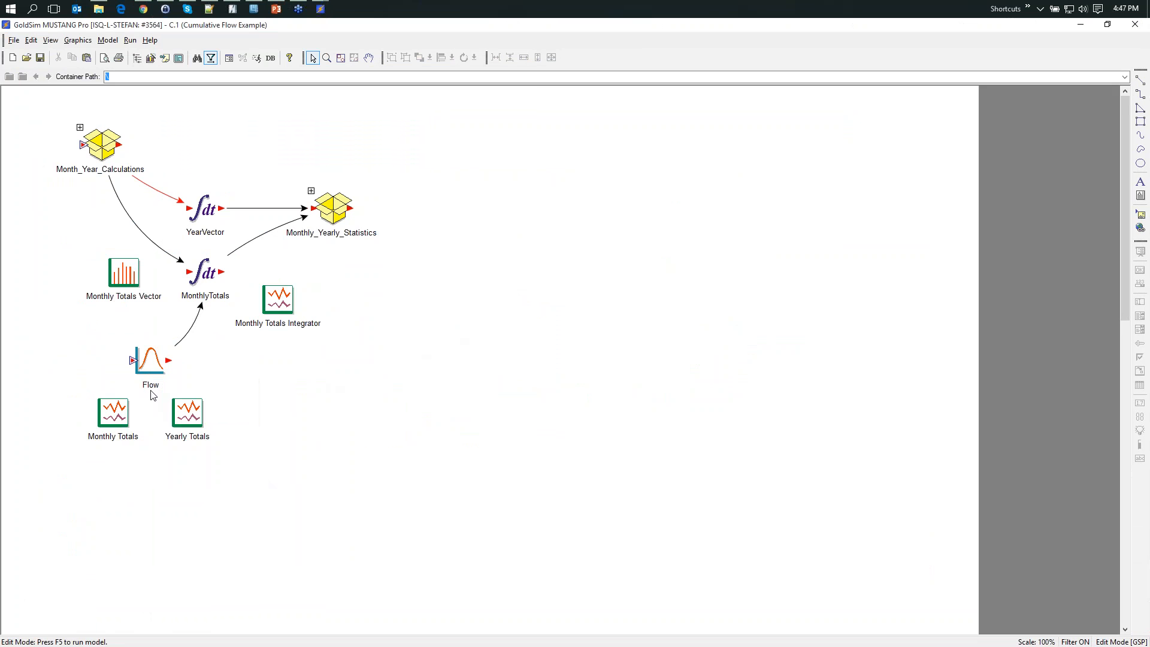
- Examine the Flow stochastic element's distribution, resampling trigger and autocorrelation settings, leaving its properties without changes
{"action": "mouse_move", "coordinate": [153, 367]}
{"action": "double_click", "coordinate": [151, 359]}
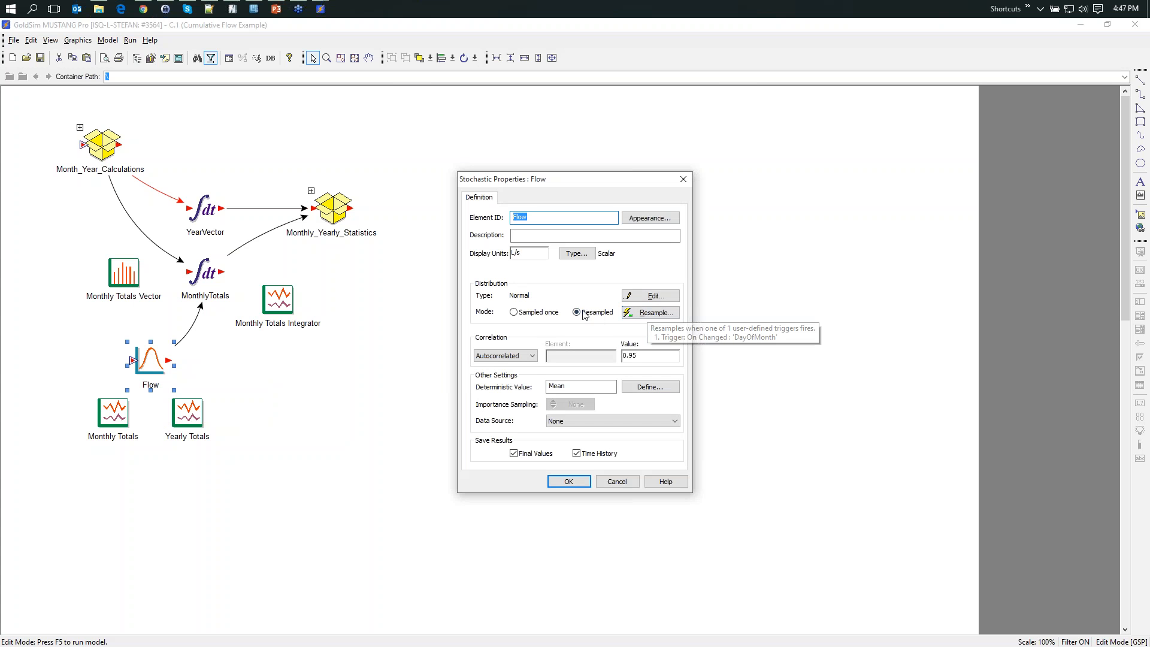
{"action": "left_click", "coordinate": [651, 312]}
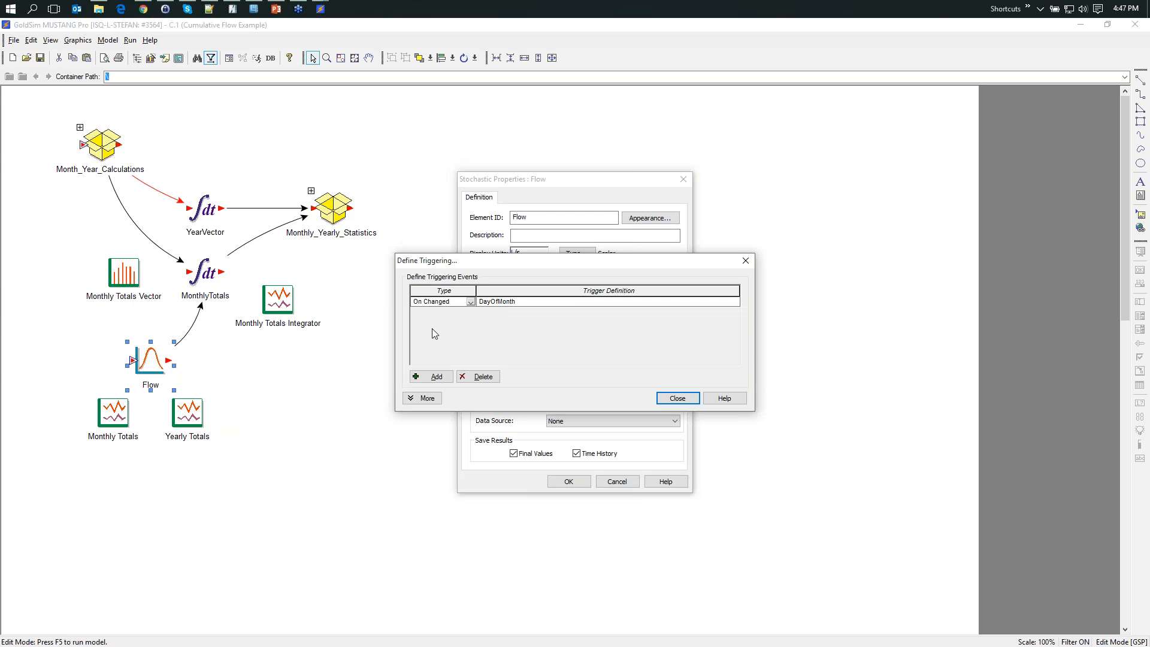
{"action": "left_click", "coordinate": [677, 398]}
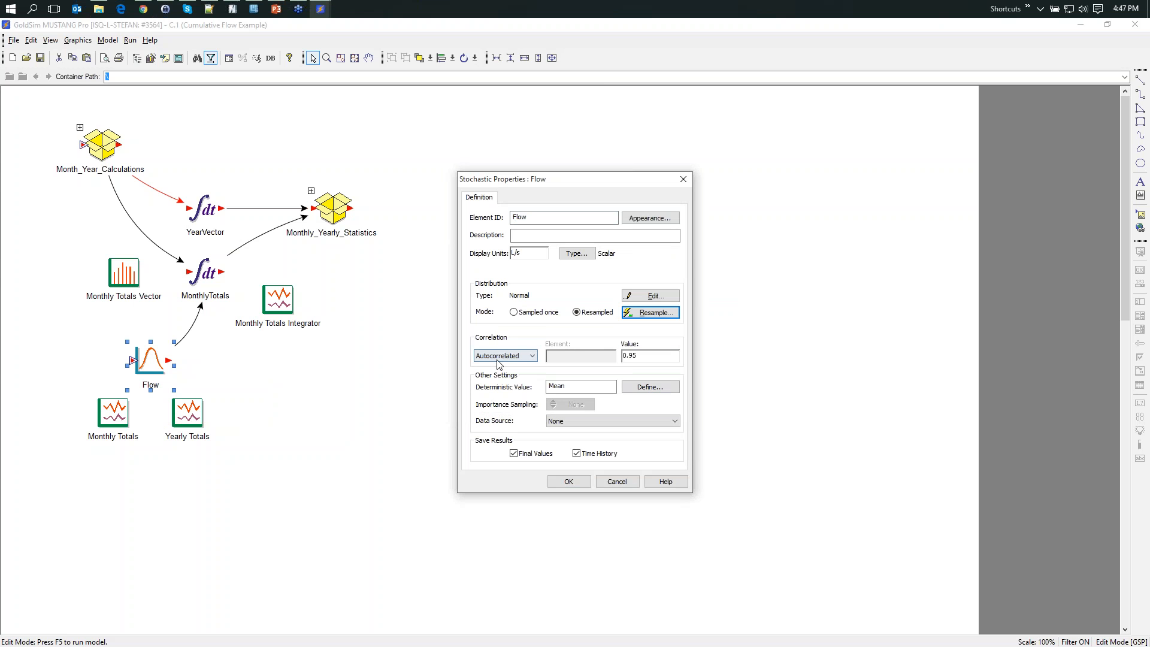
{"action": "left_click", "coordinate": [628, 483]}
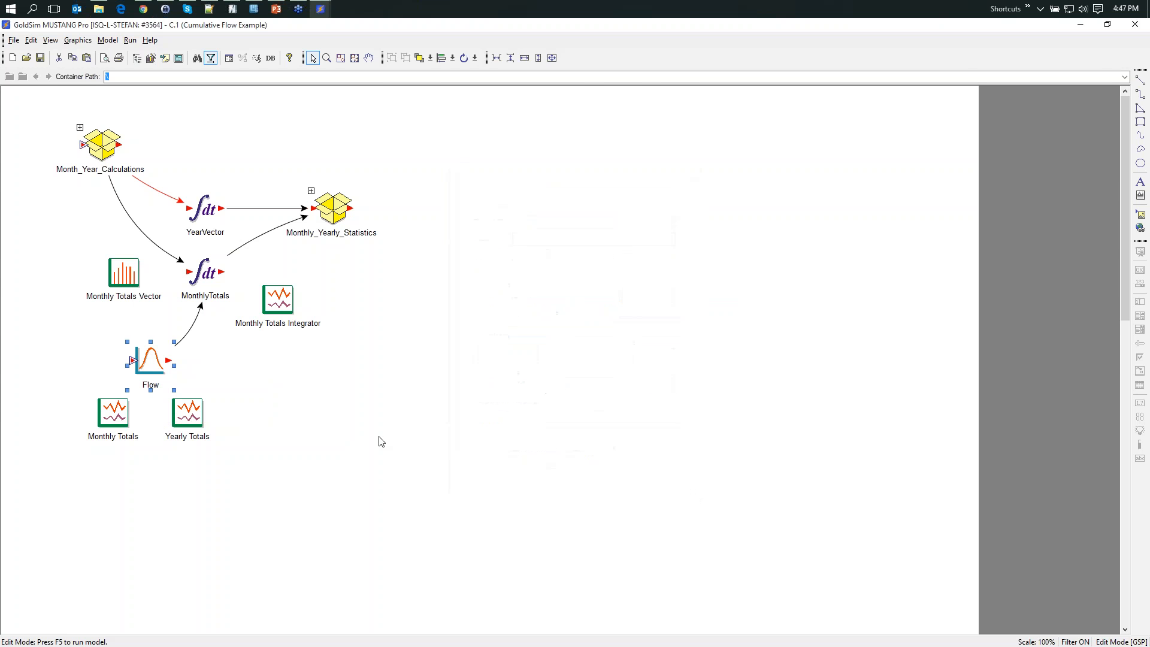
- Run the simulation to completion, view the Flow element's time history chart, and close the chart
{"action": "key", "text": "F5"}
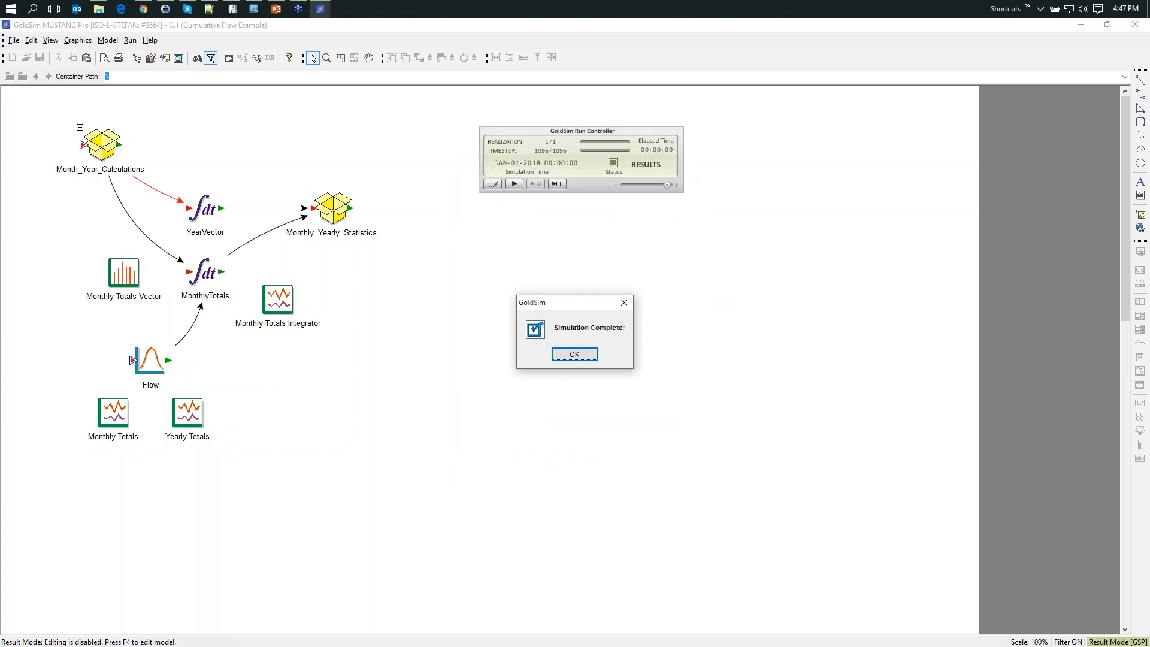
{"action": "left_click", "coordinate": [575, 354]}
{"action": "right_click", "coordinate": [150, 362]}
{"action": "left_click", "coordinate": [200, 371]}
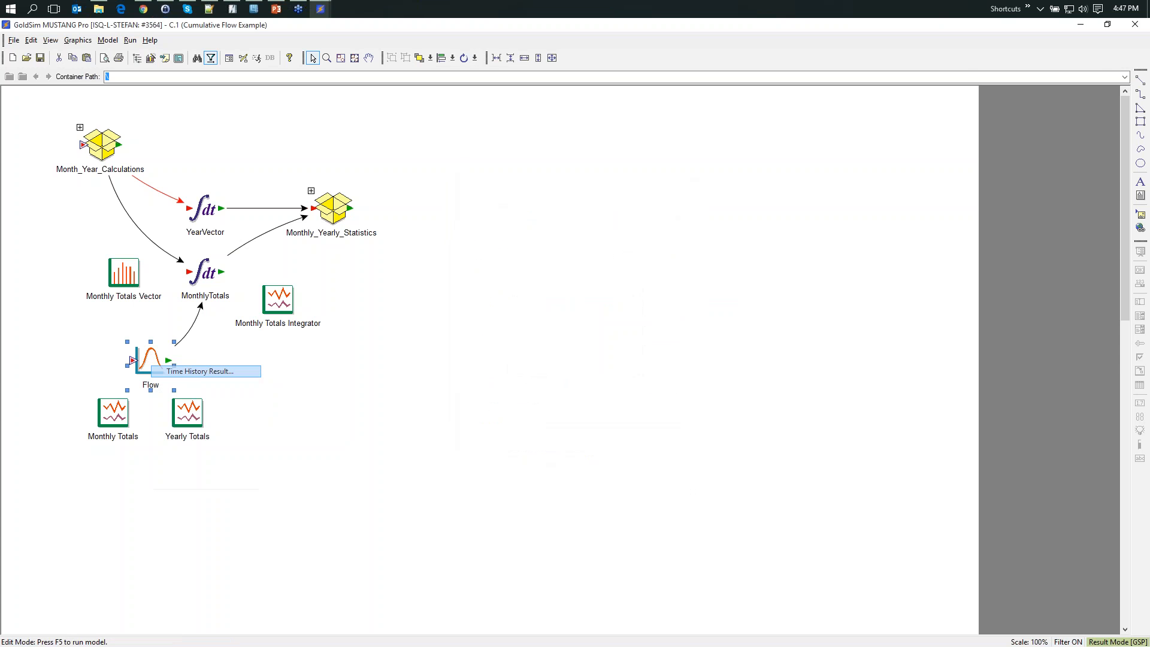
{"action": "left_click_drag", "start_coordinate": [543, 131], "coordinate": [550, 121]}
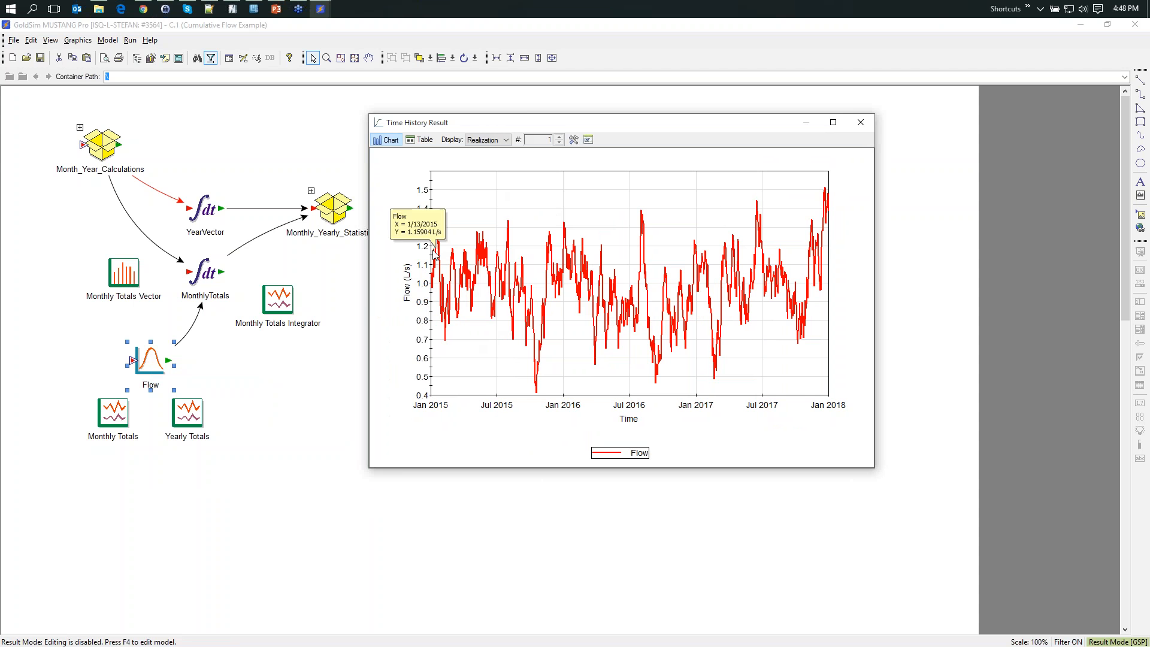
{"action": "mouse_move", "coordinate": [437, 264]}
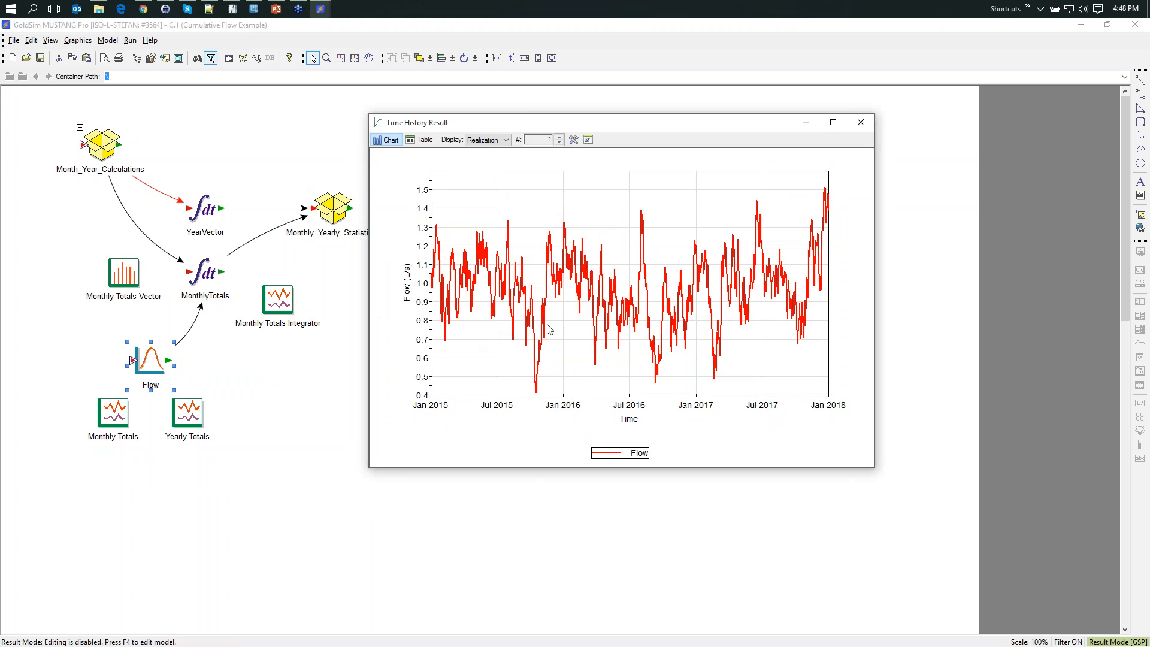
{"action": "mouse_move", "coordinate": [514, 334]}
{"action": "left_click", "coordinate": [861, 122]}
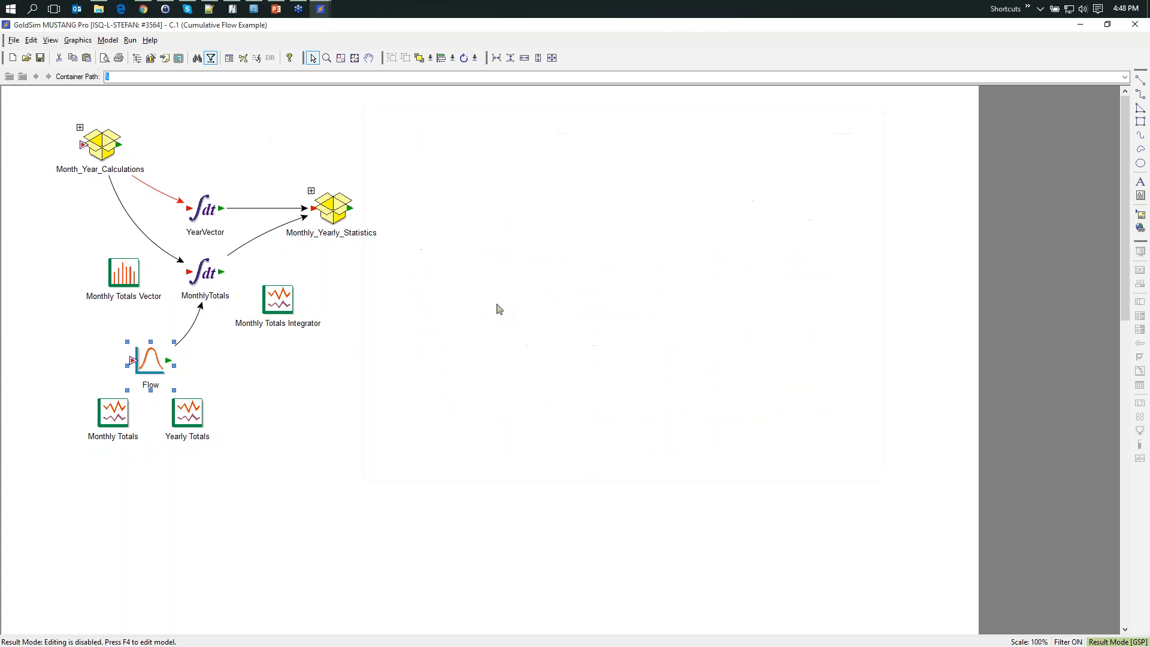
- Examine the time basis and the major and minor reporting periods in the simulation settings, leaving them without changes
{"action": "key", "text": "F2"}
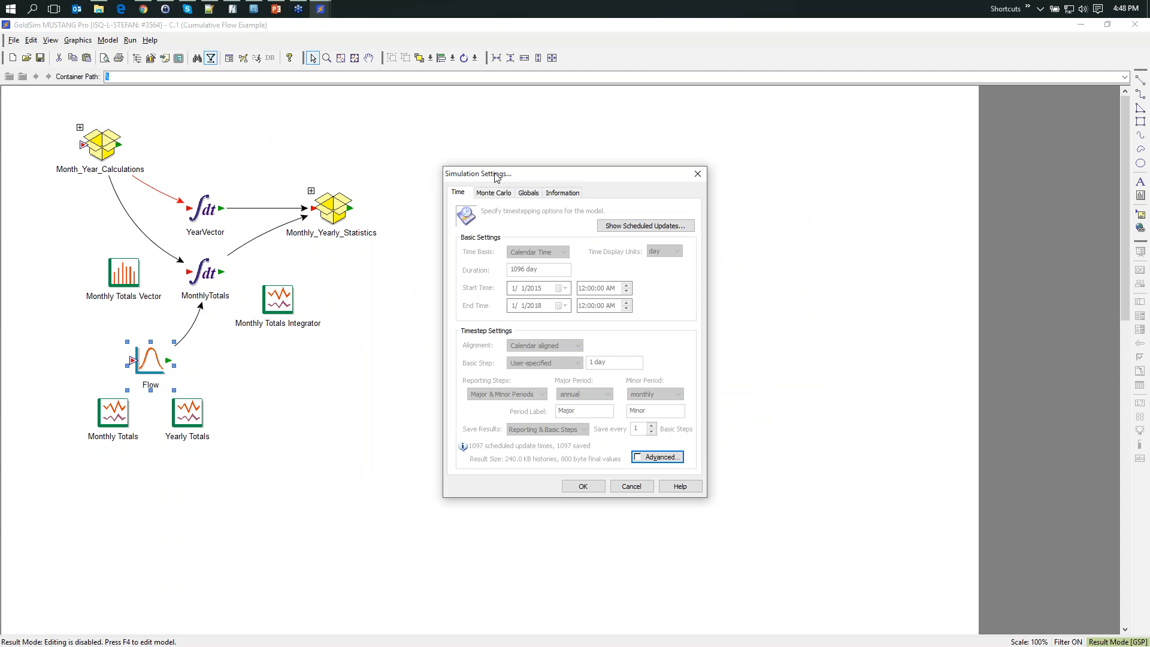
{"action": "left_click_drag", "start_coordinate": [495, 172], "coordinate": [472, 114]}
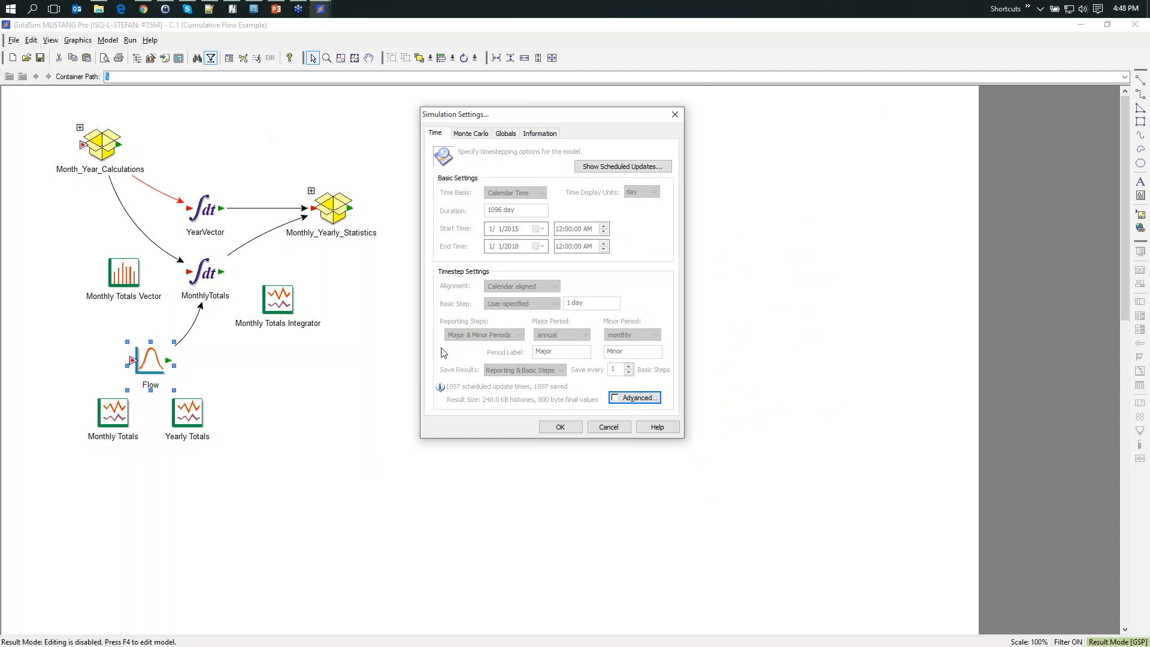
{"action": "left_click_drag", "start_coordinate": [455, 115], "coordinate": [436, 106]}
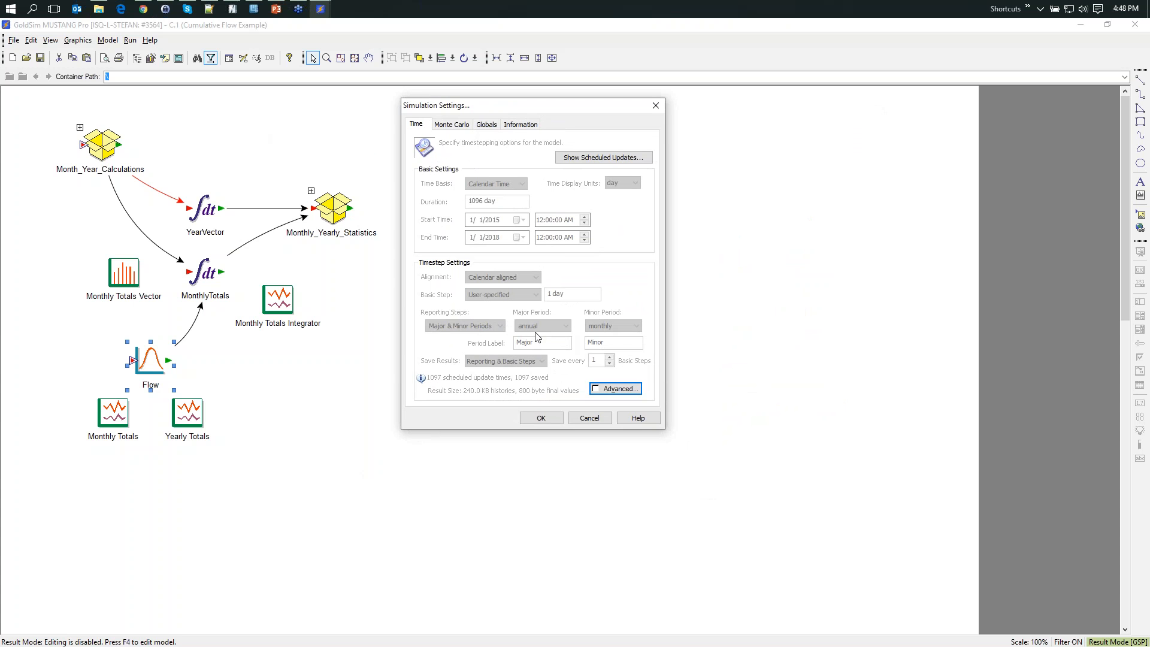
{"action": "left_click", "coordinate": [600, 418]}
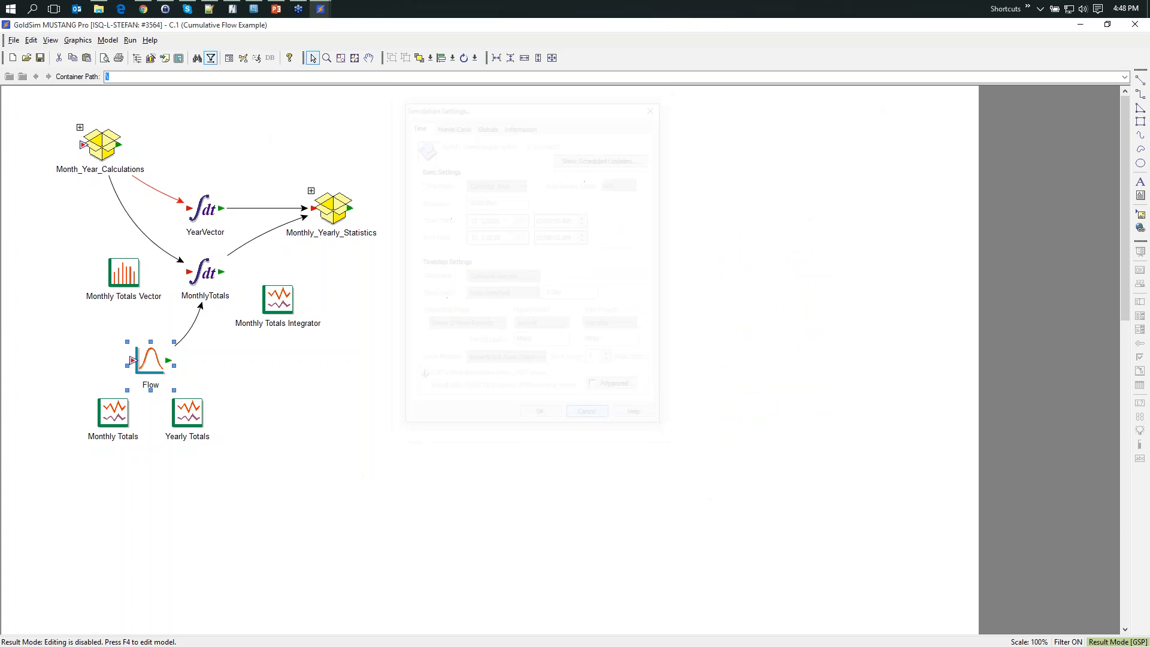
- Review the Monthly Totals result table and the result's properties, then close both windows
{"action": "double_click", "coordinate": [112, 410]}
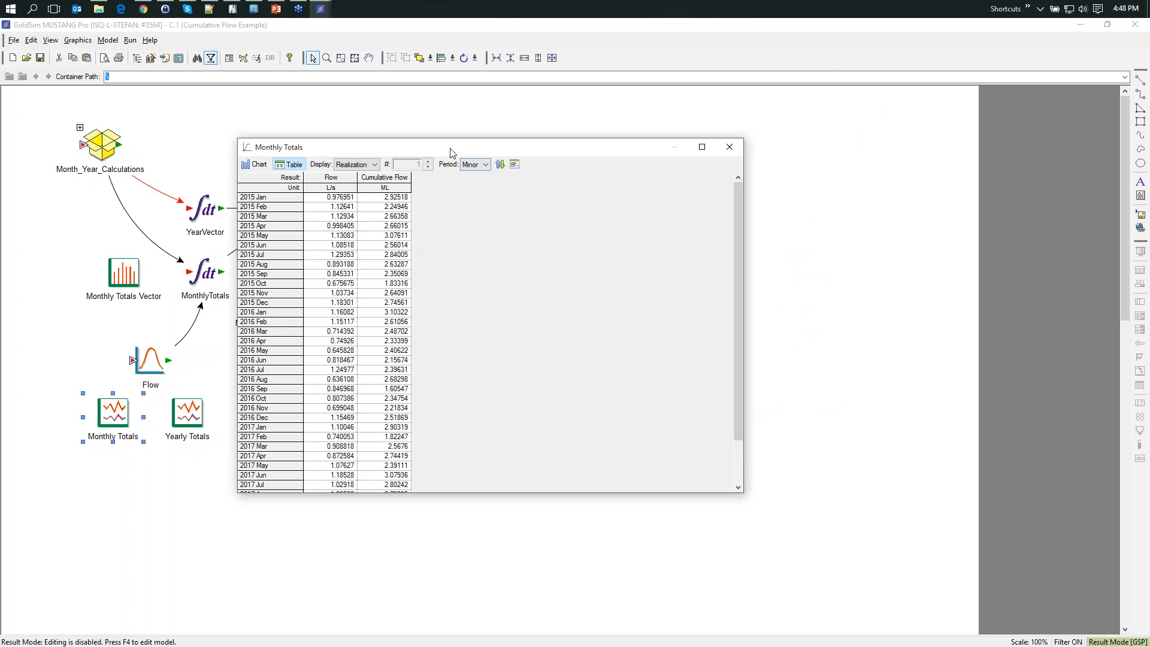
{"action": "left_click_drag", "start_coordinate": [453, 150], "coordinate": [648, 197]}
{"action": "left_click", "coordinate": [703, 205]}
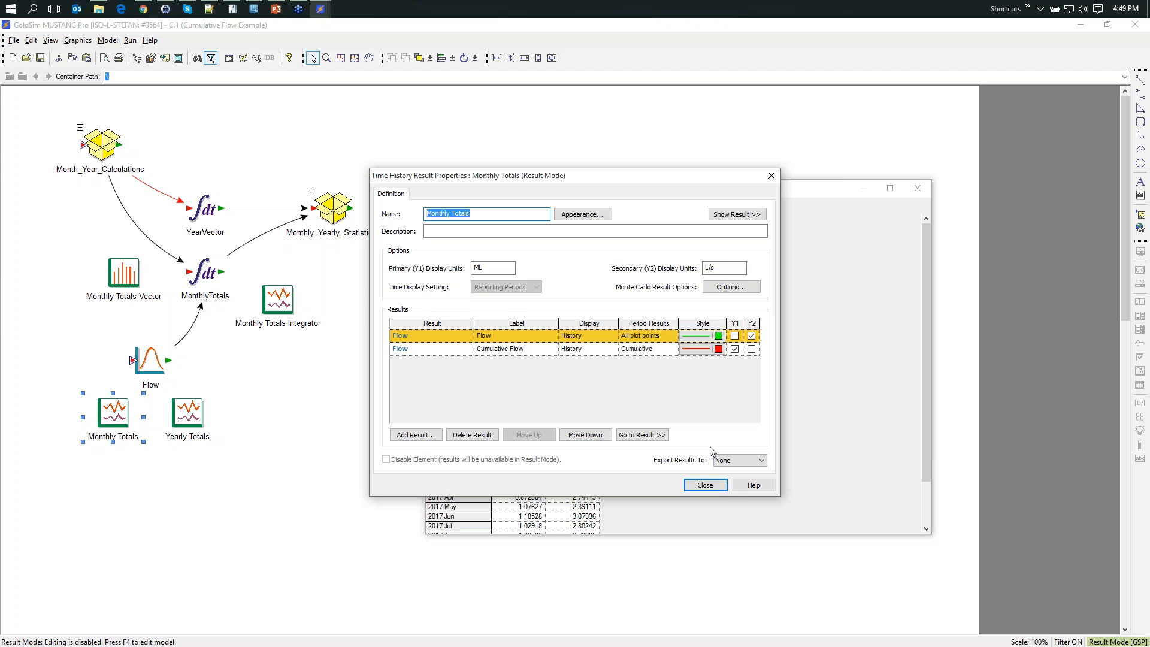
{"action": "left_click", "coordinate": [694, 485]}
{"action": "left_click", "coordinate": [916, 188]}
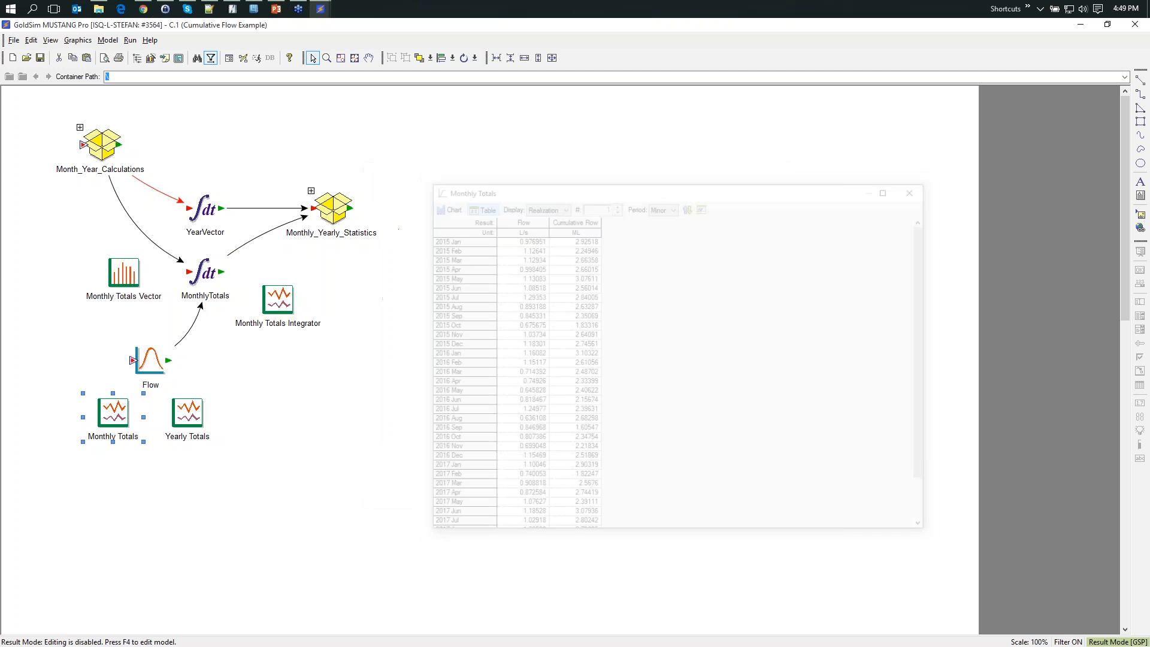
- Return to Edit Mode by deleting all results, and review the Period Results options for Cumulative Flow in the Monthly Totals properties without changing them
{"action": "key", "text": "F4"}
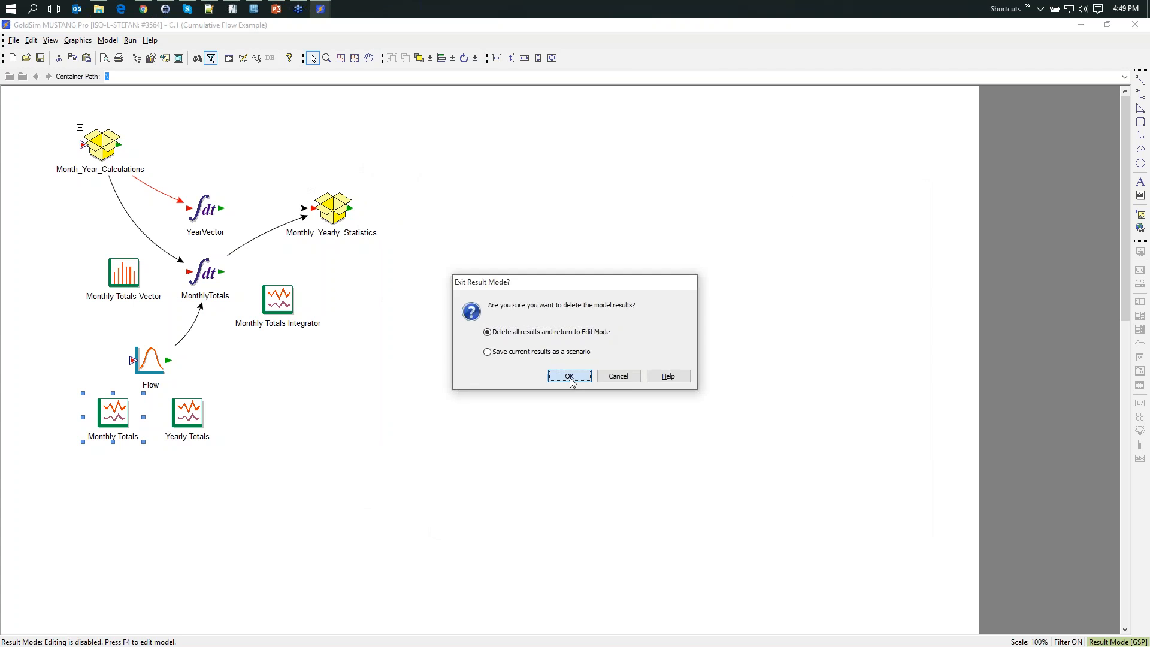
{"action": "left_click", "coordinate": [570, 375]}
{"action": "double_click", "coordinate": [113, 413]}
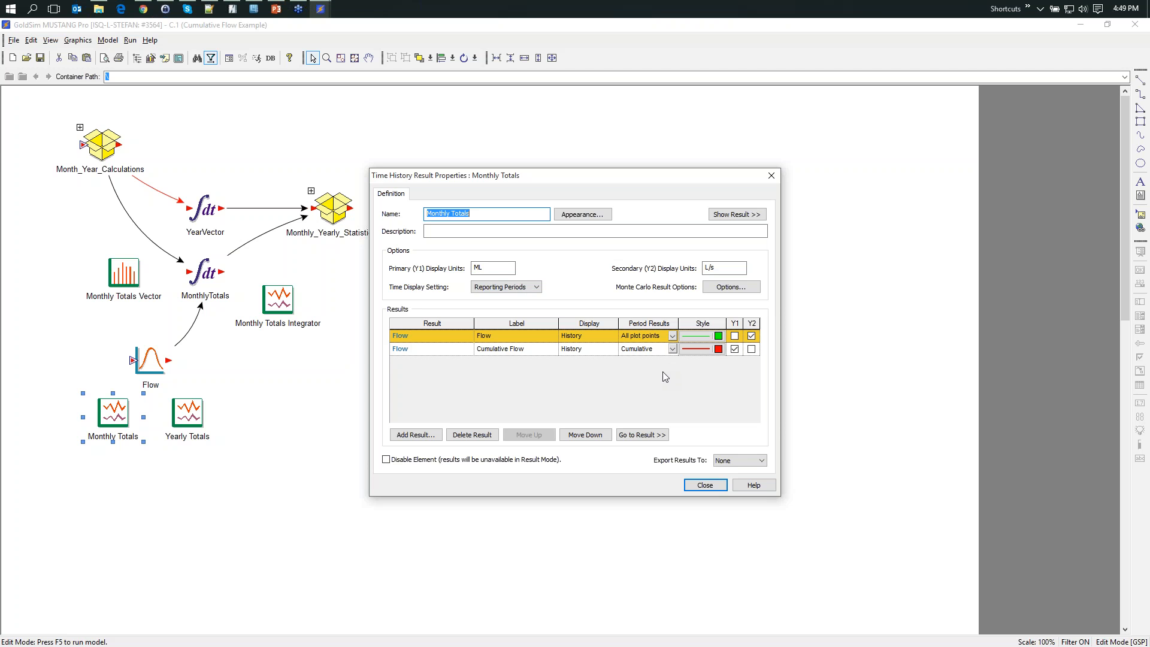
{"action": "left_click", "coordinate": [672, 350]}
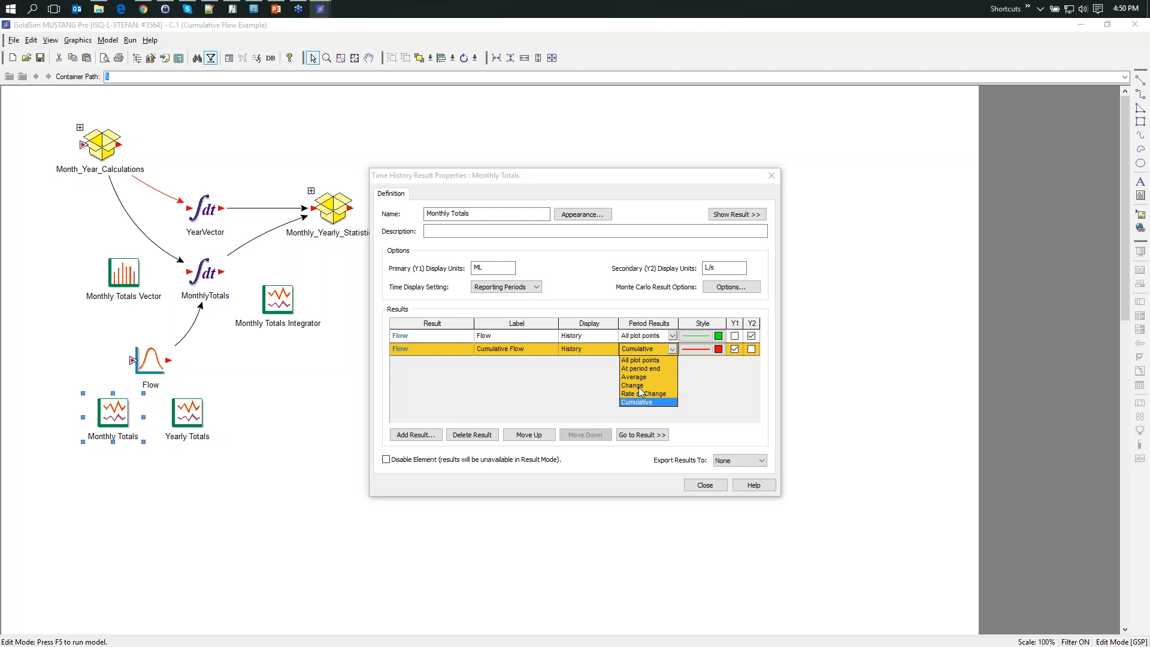
{"action": "left_click", "coordinate": [577, 376]}
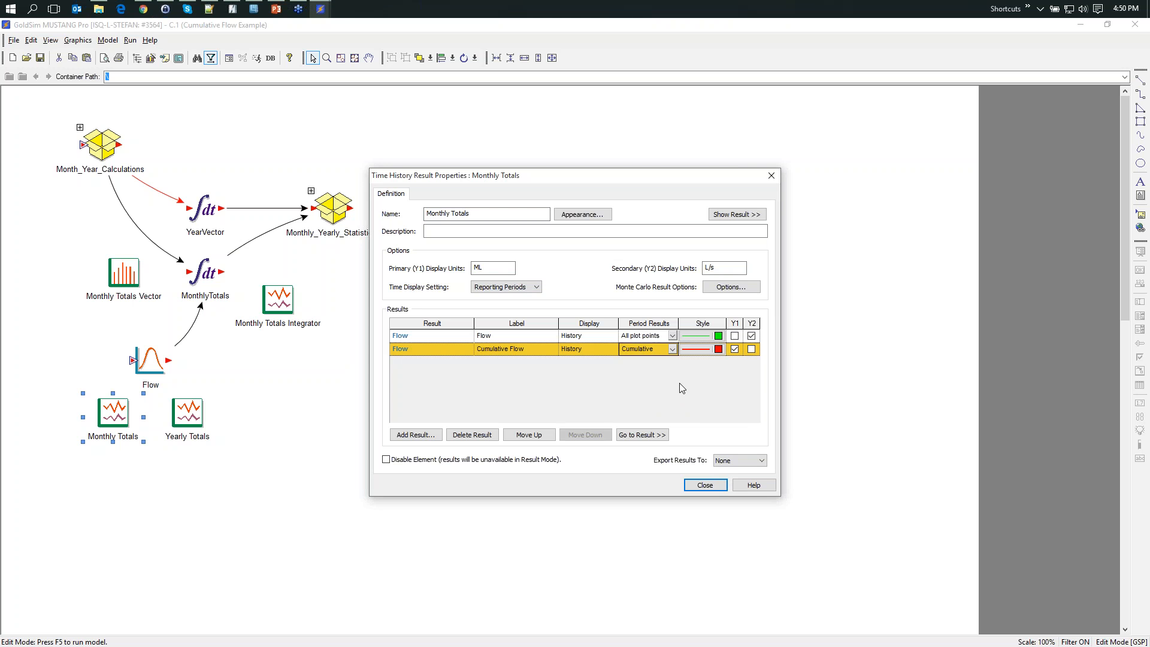
{"action": "left_click", "coordinate": [702, 485]}
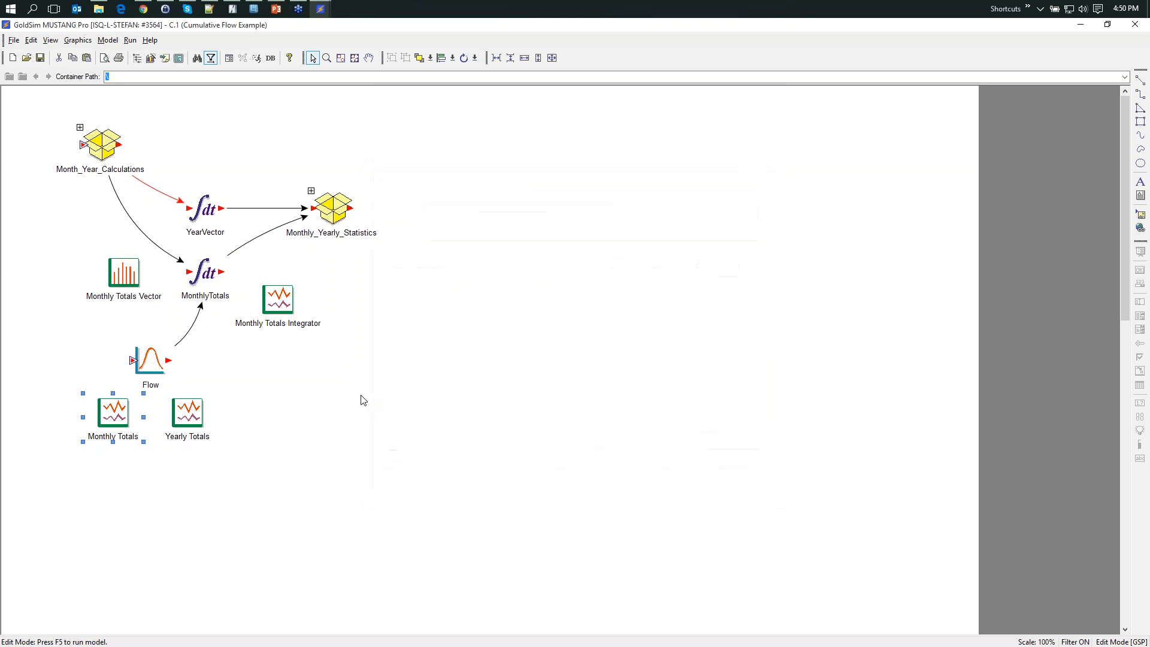
- Run the simulation to completion and view the Monthly Totals result as a chart and as a table
{"action": "key", "text": "F5"}
{"action": "left_click", "coordinate": [574, 354]}
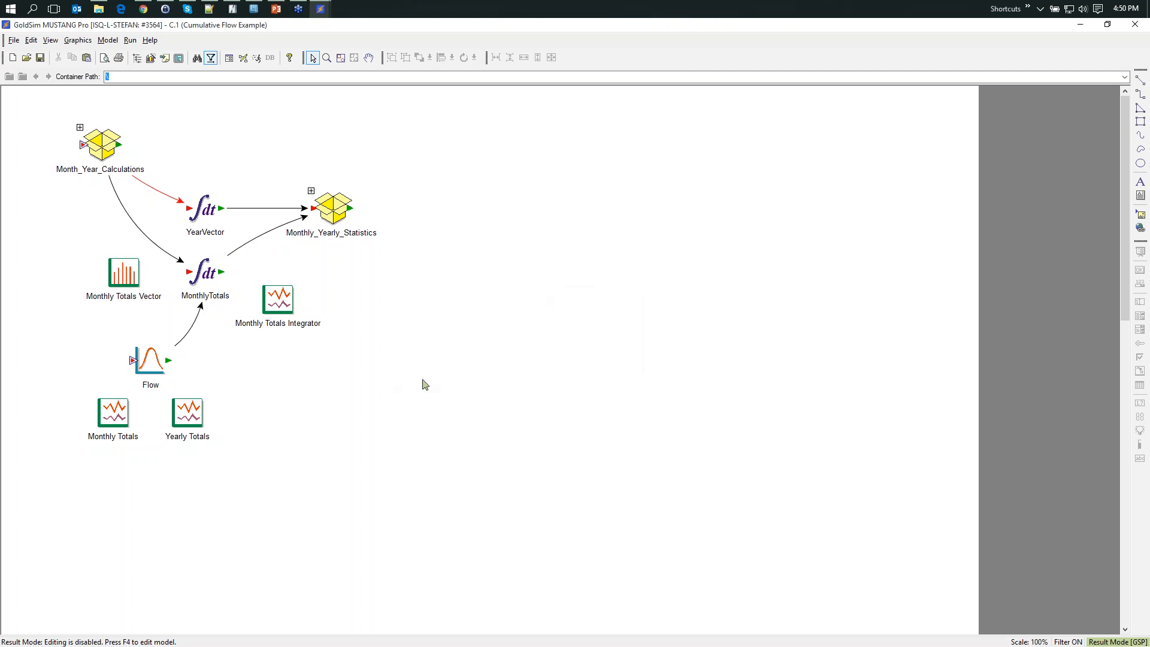
{"action": "double_click", "coordinate": [114, 412]}
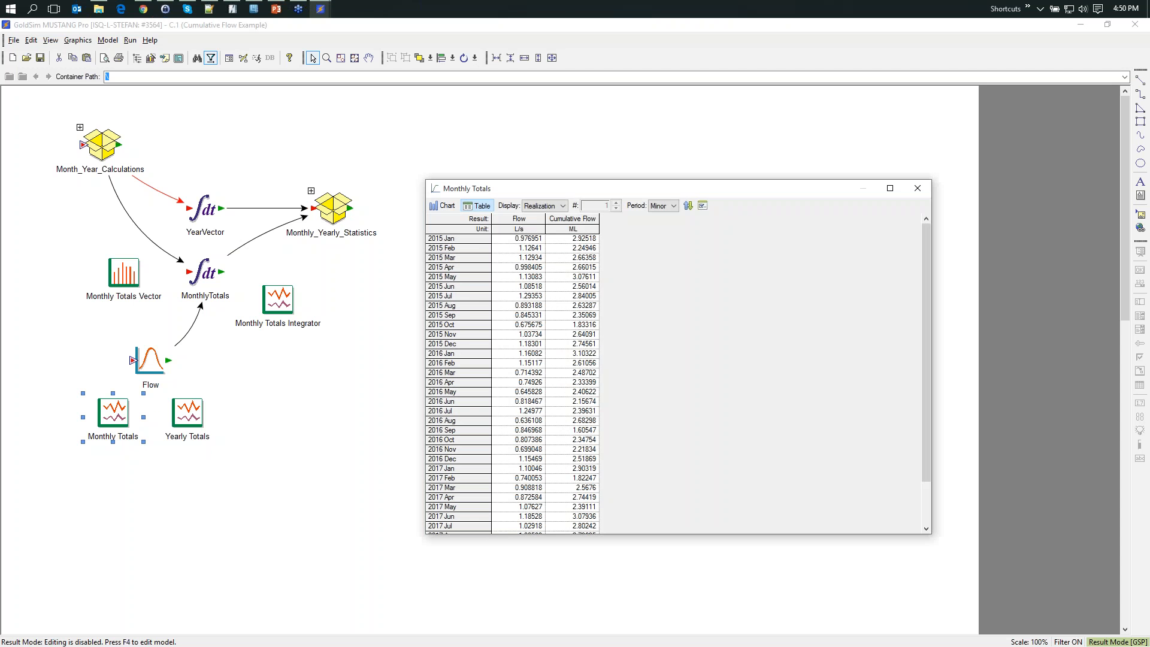
{"action": "left_click", "coordinate": [447, 206]}
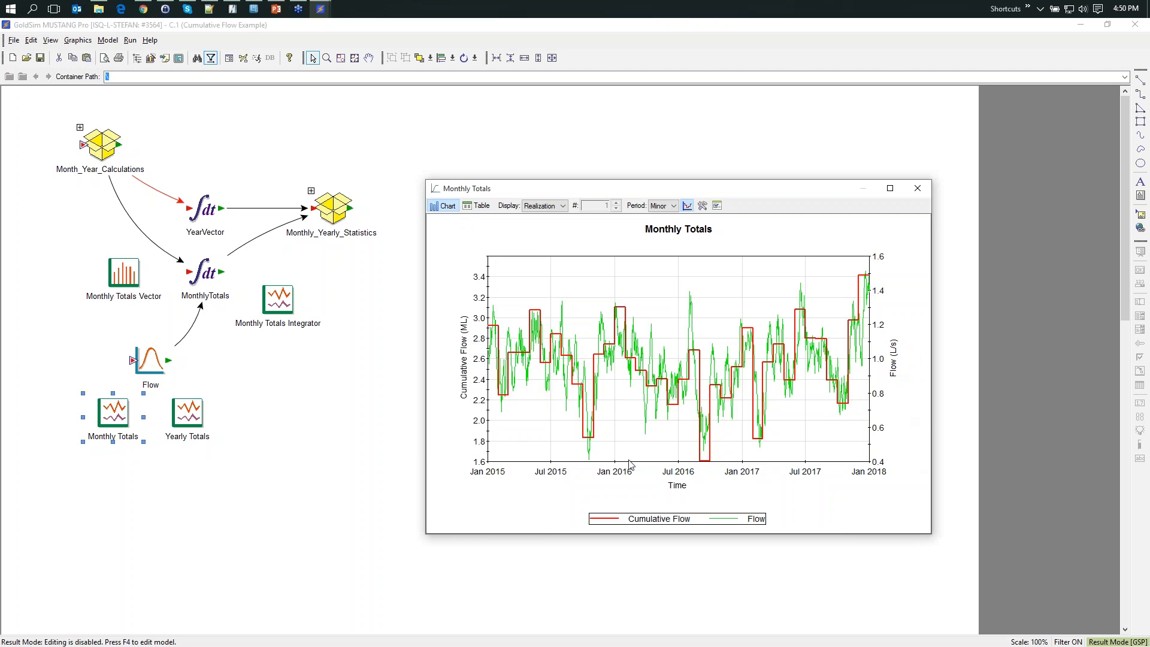
{"action": "left_click", "coordinate": [479, 206]}
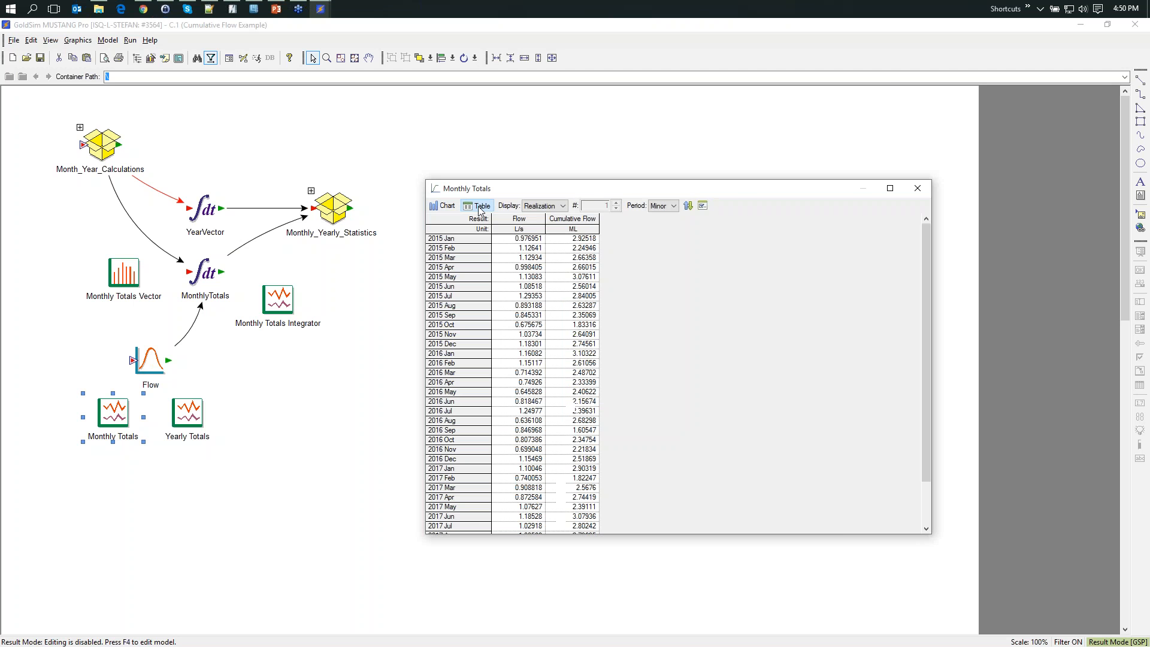
- Show the Monthly Totals table by Major reporting period, then return it to the Minor period
{"action": "left_click_drag", "start_coordinate": [580, 183], "coordinate": [541, 120]}
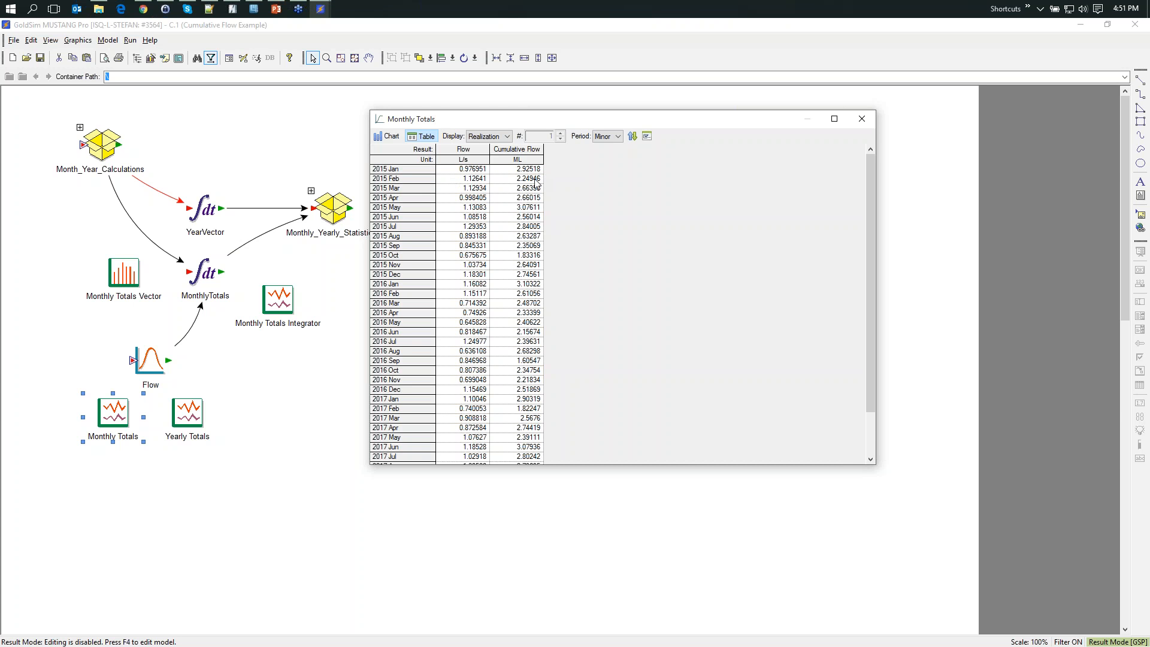
{"action": "left_click", "coordinate": [616, 137]}
{"action": "left_click", "coordinate": [615, 149]}
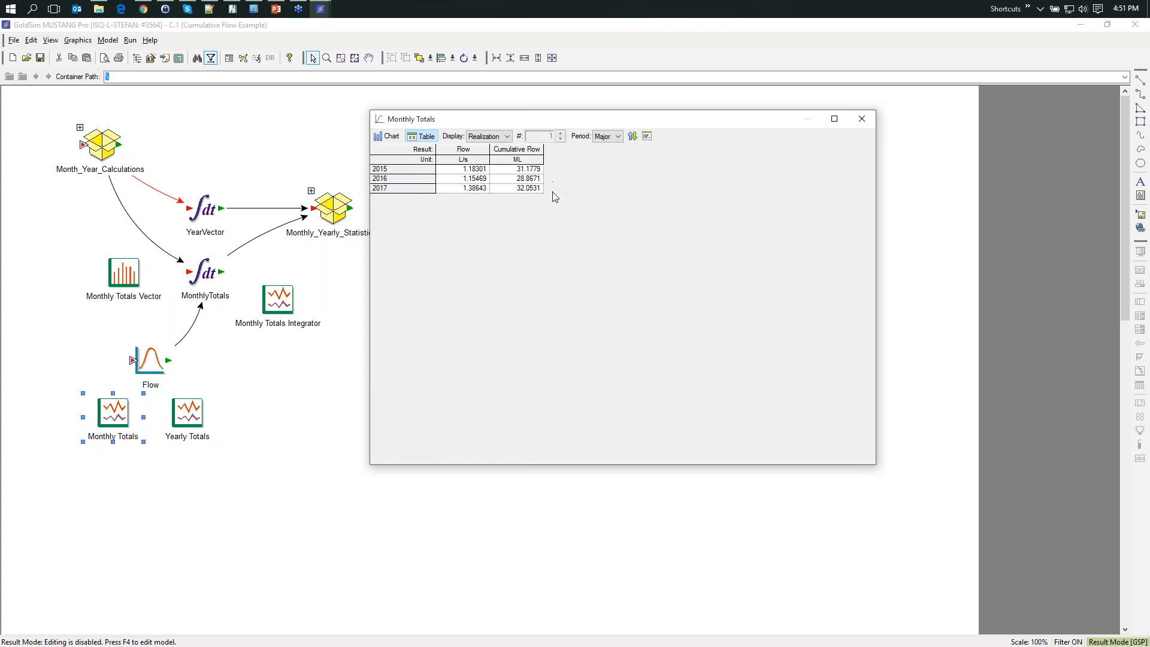
{"action": "left_click", "coordinate": [618, 137]}
{"action": "left_click", "coordinate": [610, 153]}
{"action": "left_click", "coordinate": [618, 136]}
{"action": "left_click", "coordinate": [606, 155]}
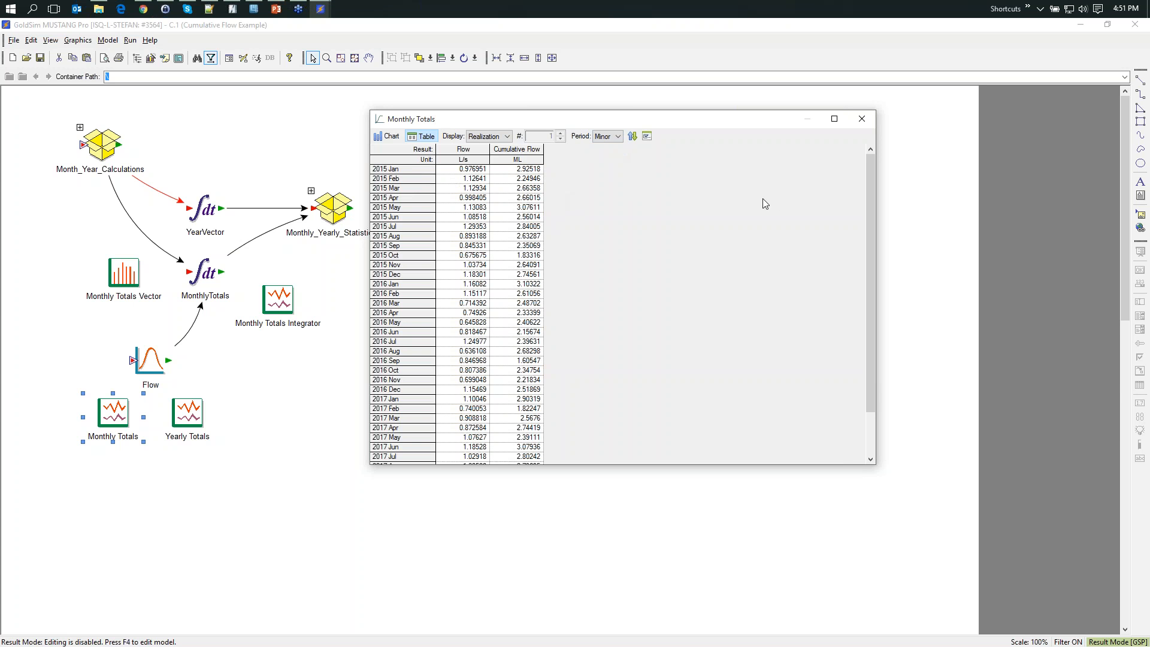
- Enlarge the Monthly Totals window to read all months from January 2015 to December 2017, then close it
{"action": "left_click_drag", "start_coordinate": [717, 123], "coordinate": [739, 159]}
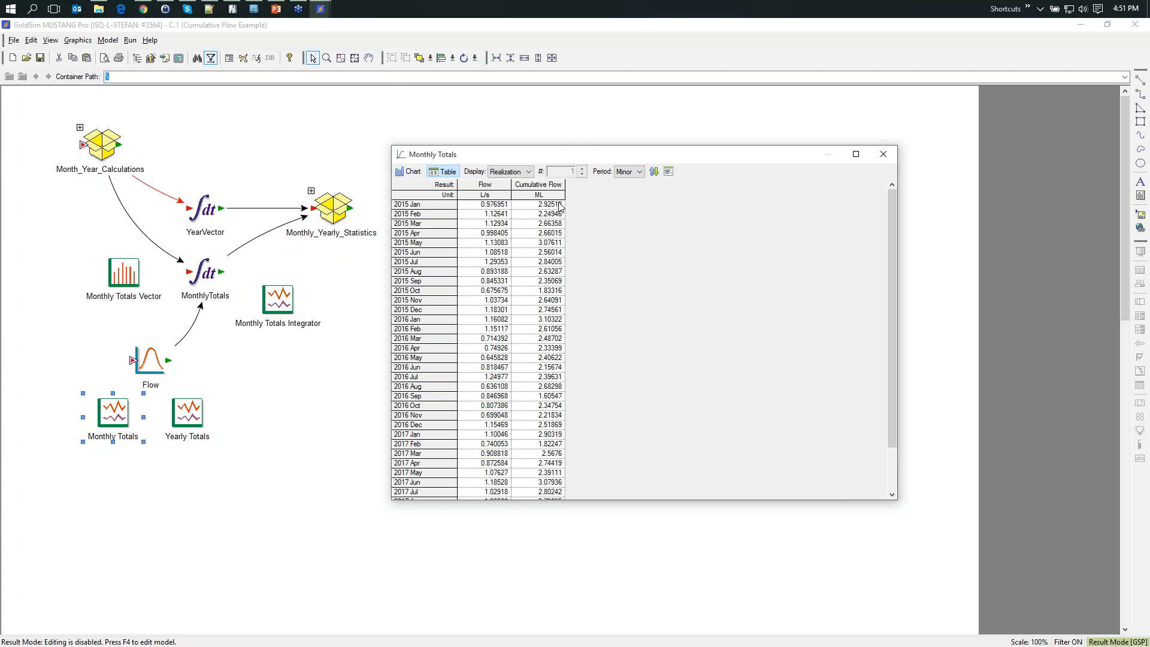
{"action": "left_click_drag", "start_coordinate": [595, 146], "coordinate": [595, 92]}
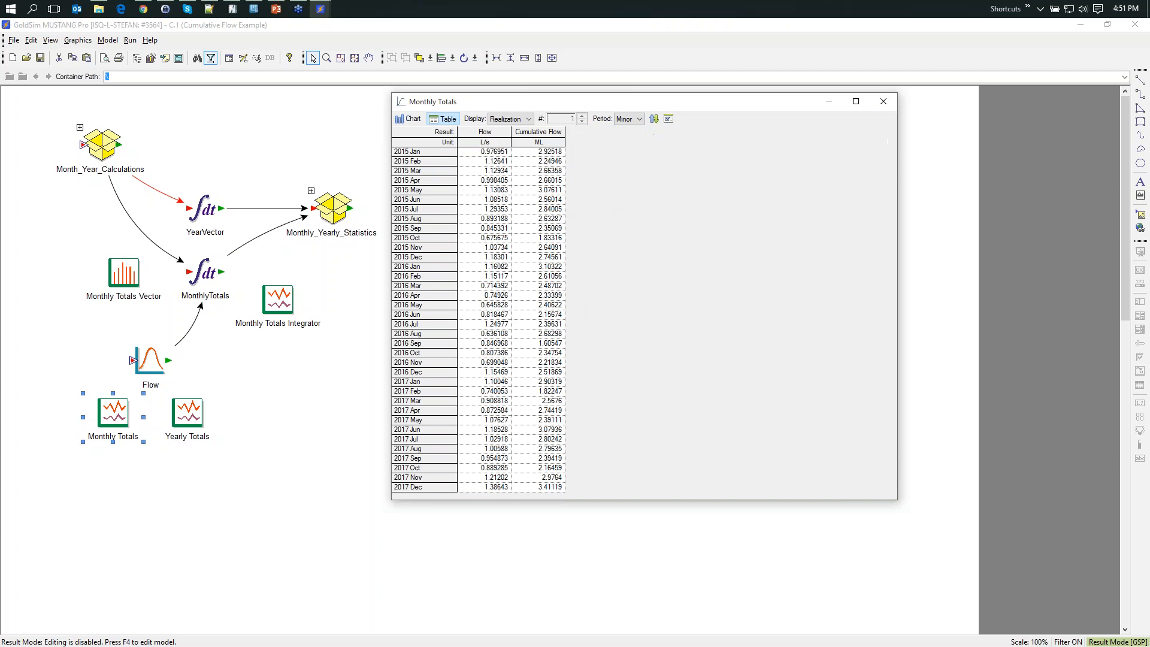
{"action": "left_click_drag", "start_coordinate": [594, 512], "coordinate": [594, 568]}
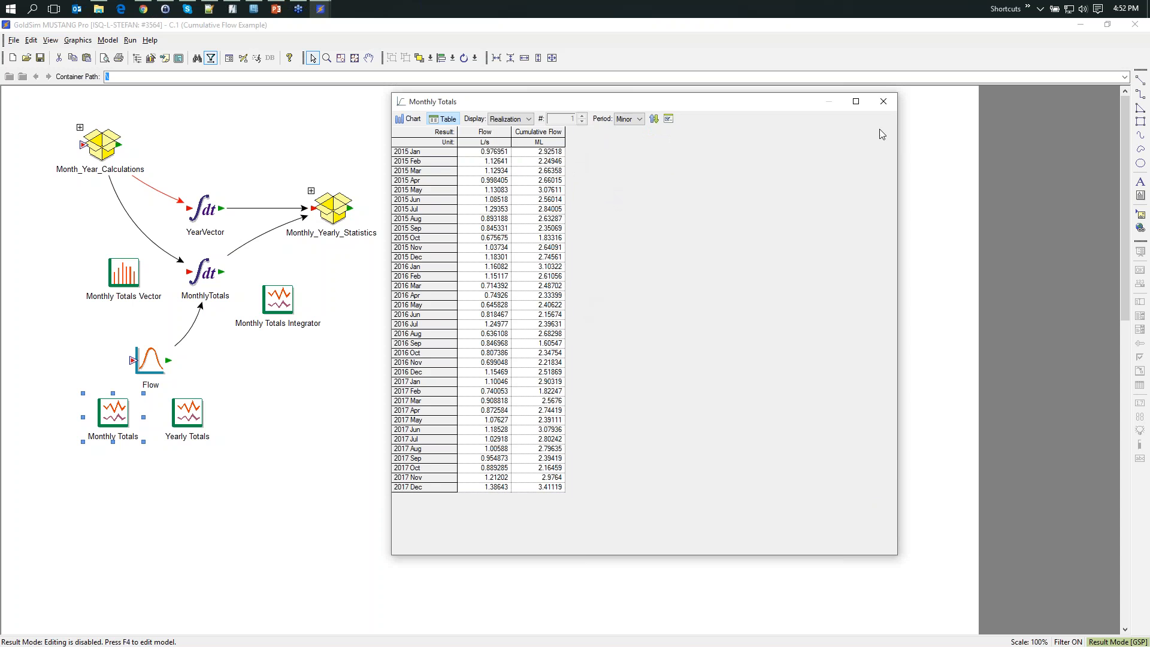
{"action": "left_click", "coordinate": [883, 102]}
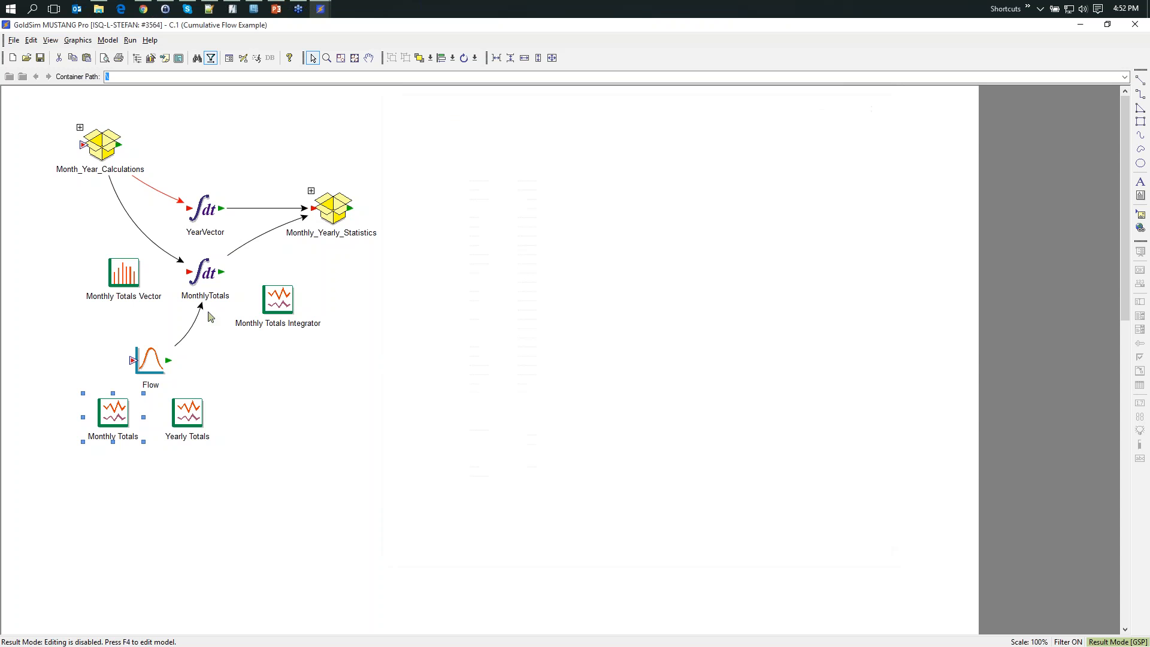
- Examine the initial value and rate of change expressions of the MonthlyTotals integrator, then close its properties
{"action": "mouse_move", "coordinate": [206, 274]}
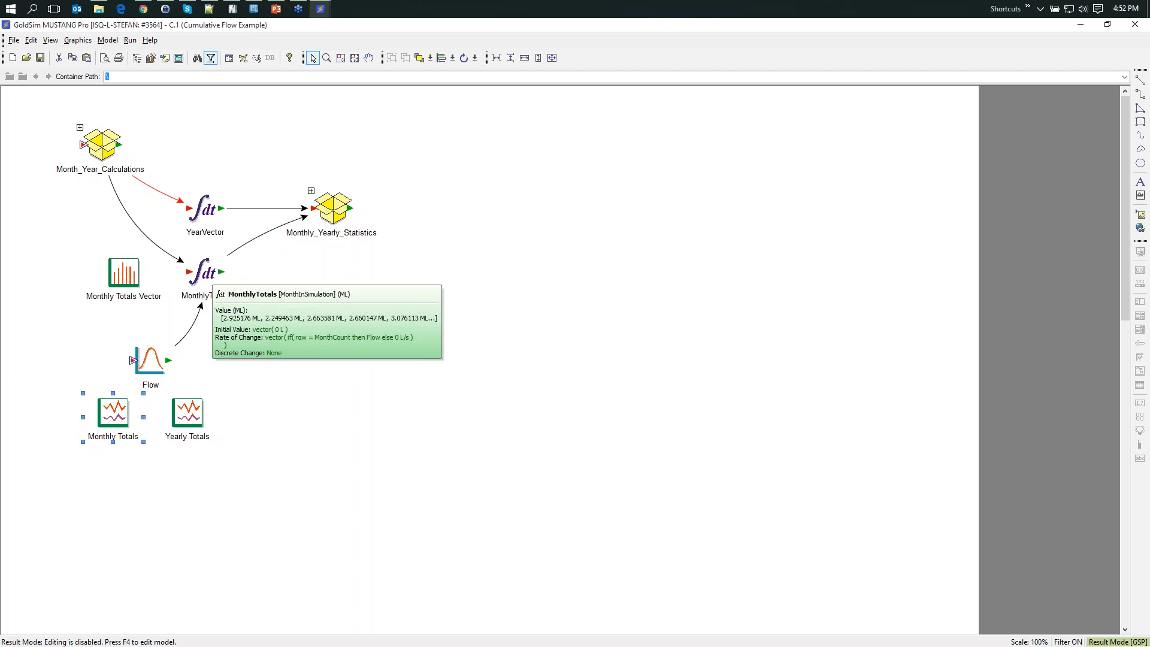
{"action": "double_click", "coordinate": [207, 274]}
{"action": "left_click_drag", "start_coordinate": [525, 223], "coordinate": [524, 141]}
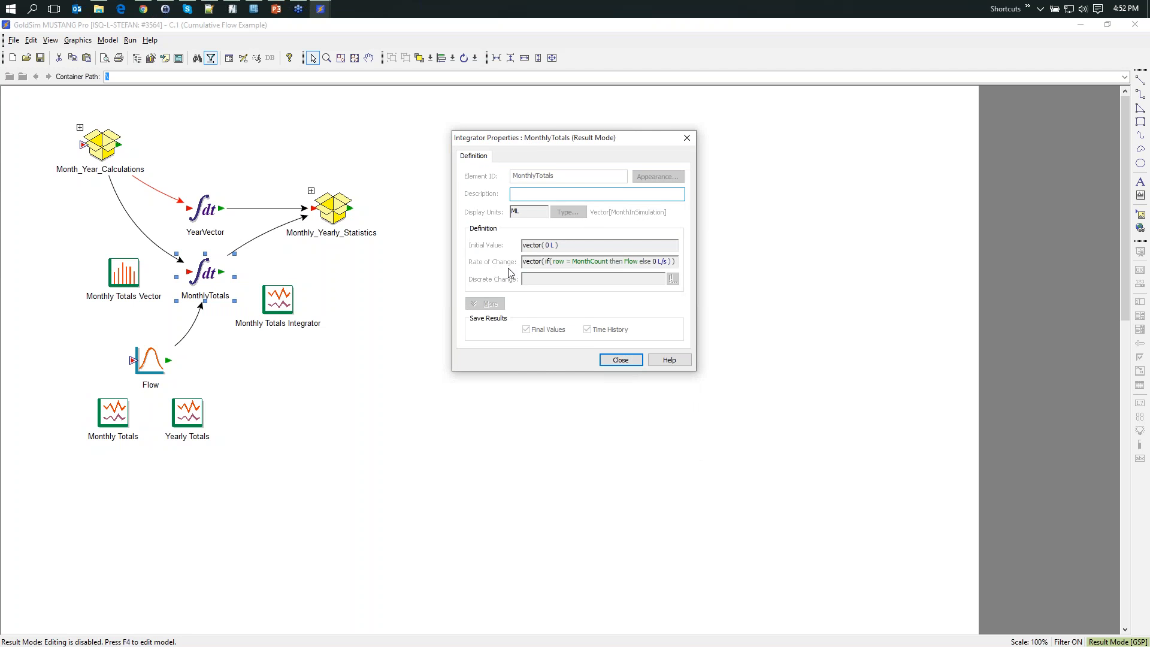
{"action": "mouse_move", "coordinate": [587, 265]}
{"action": "mouse_move", "coordinate": [533, 261]}
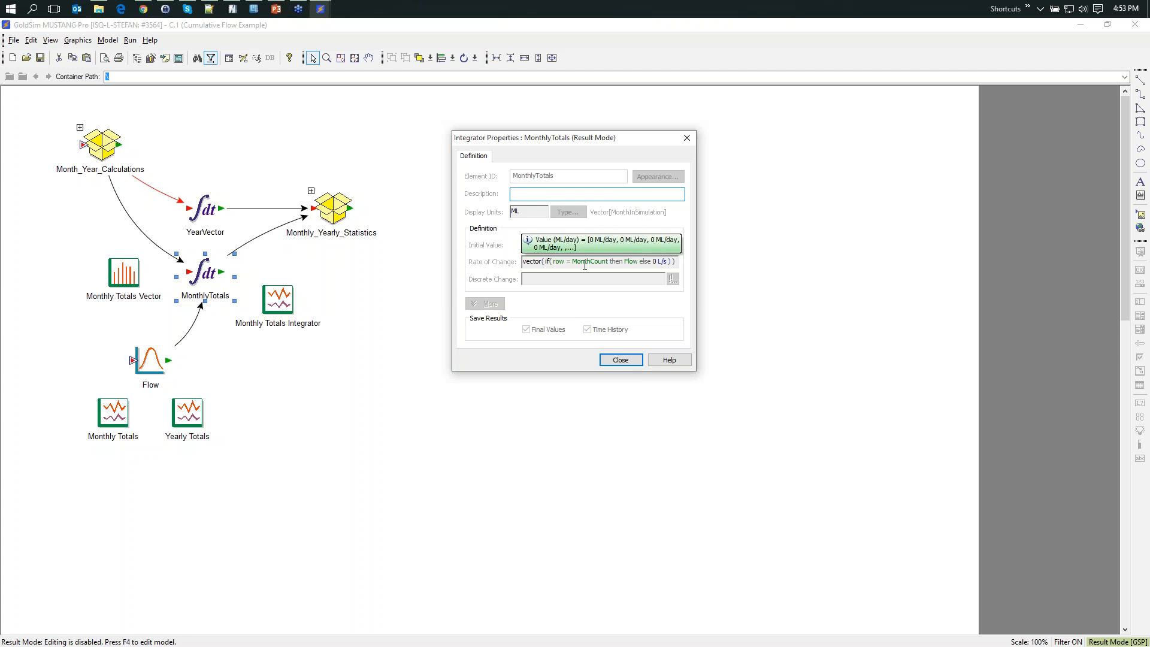
{"action": "left_click", "coordinate": [621, 361]}
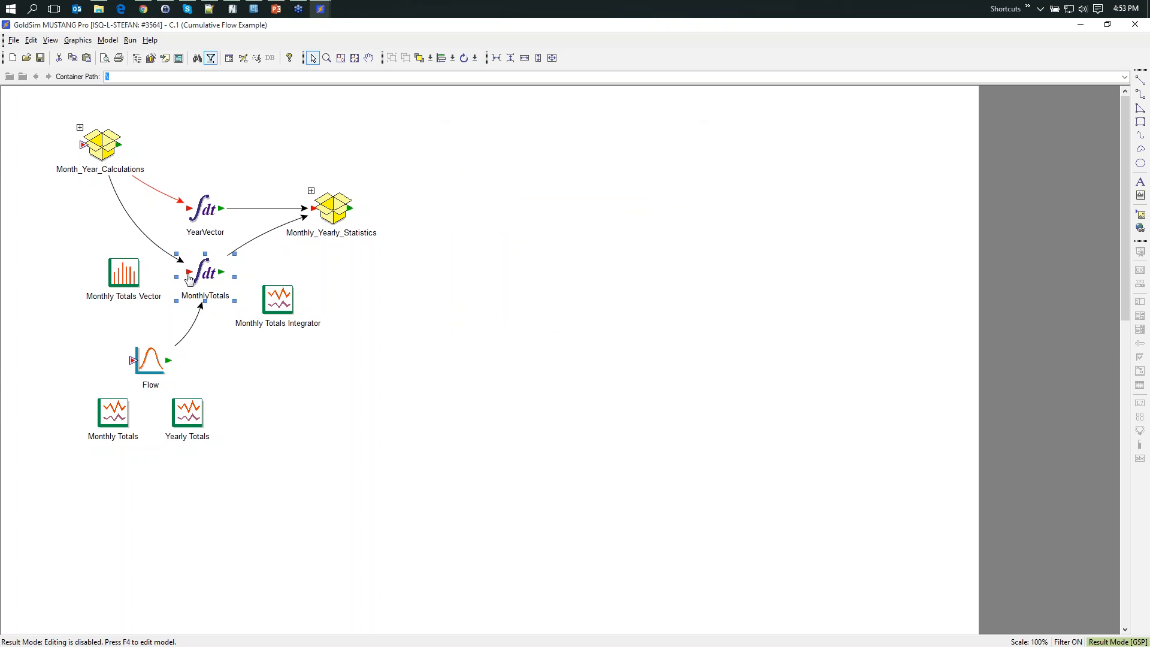
- Review the Monthly Totals Integrator chart and its daily table through the end of the simulation, then close the result
{"action": "mouse_move", "coordinate": [206, 280]}
{"action": "double_click", "coordinate": [287, 303]}
{"action": "left_click_drag", "start_coordinate": [603, 122], "coordinate": [584, 108]}
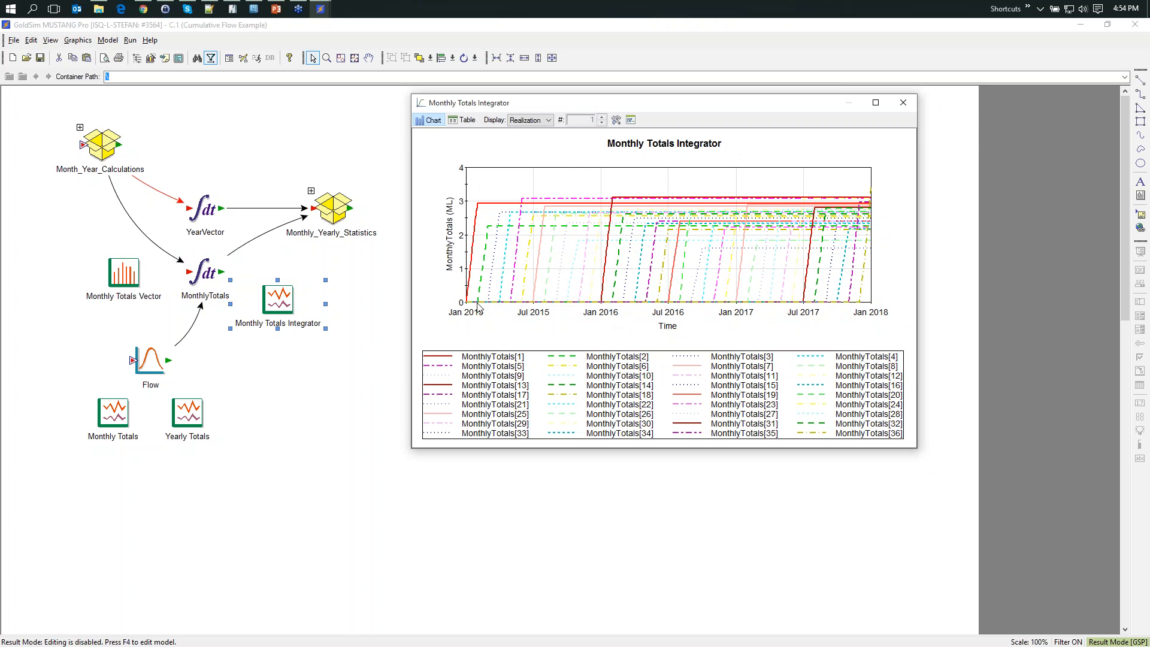
{"action": "mouse_move", "coordinate": [467, 304]}
{"action": "left_click", "coordinate": [463, 120]}
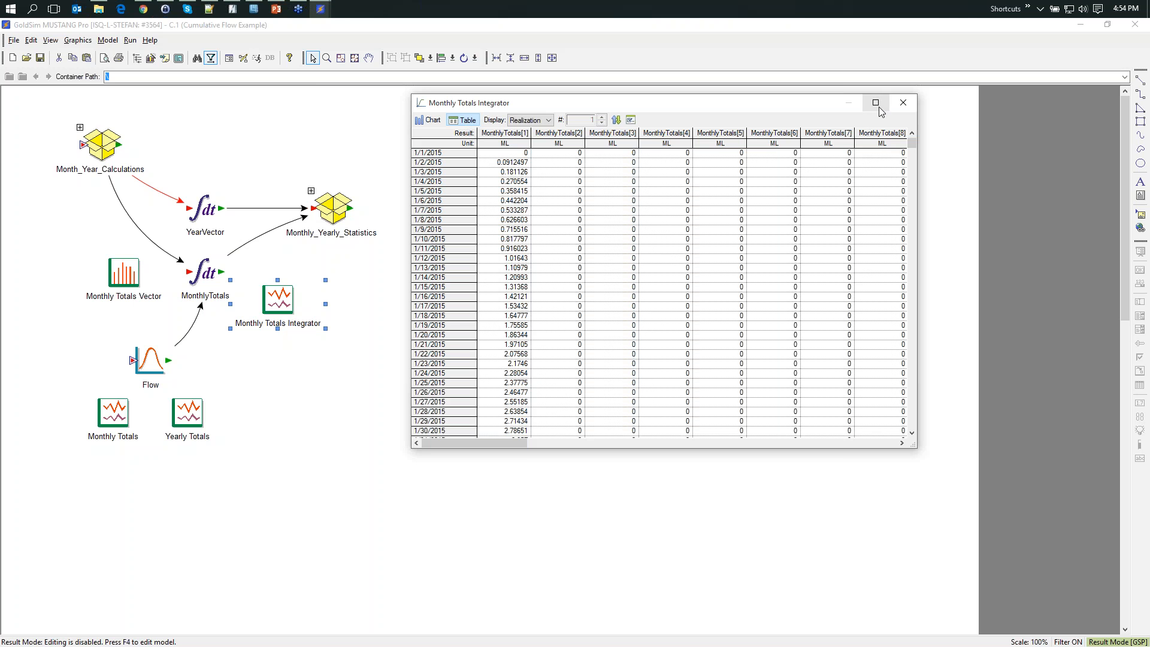
{"action": "left_click_drag", "start_coordinate": [878, 107], "coordinate": [801, 72]}
{"action": "left_click_drag", "start_coordinate": [556, 67], "coordinate": [537, 59]}
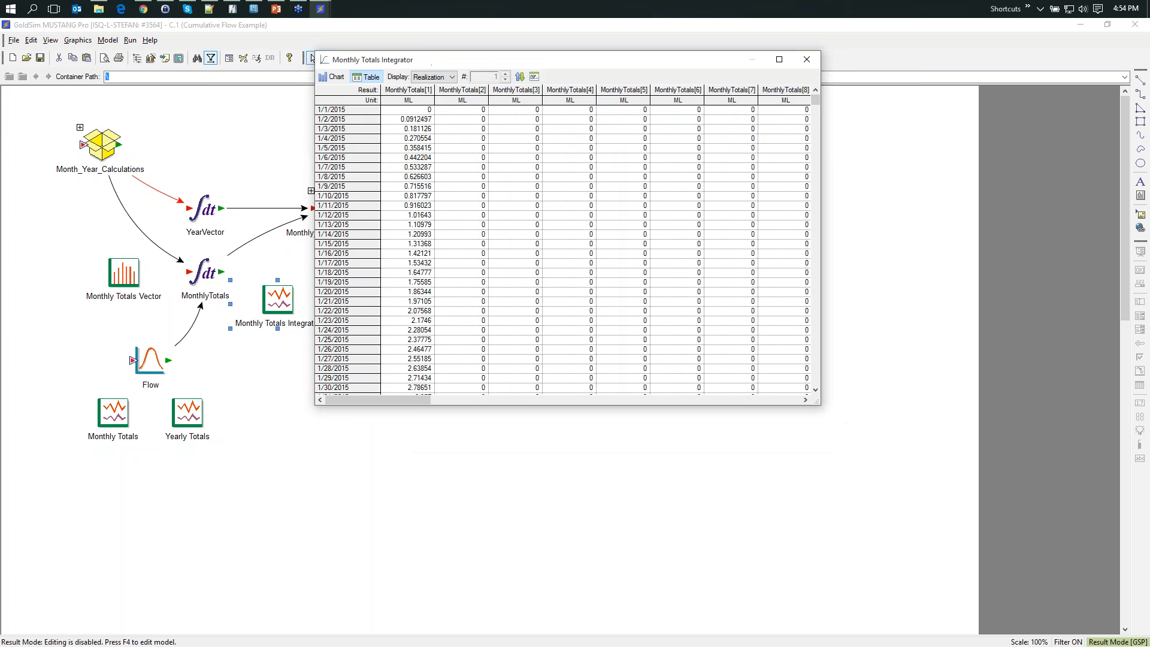
{"action": "left_click_drag", "start_coordinate": [815, 99], "coordinate": [815, 388]}
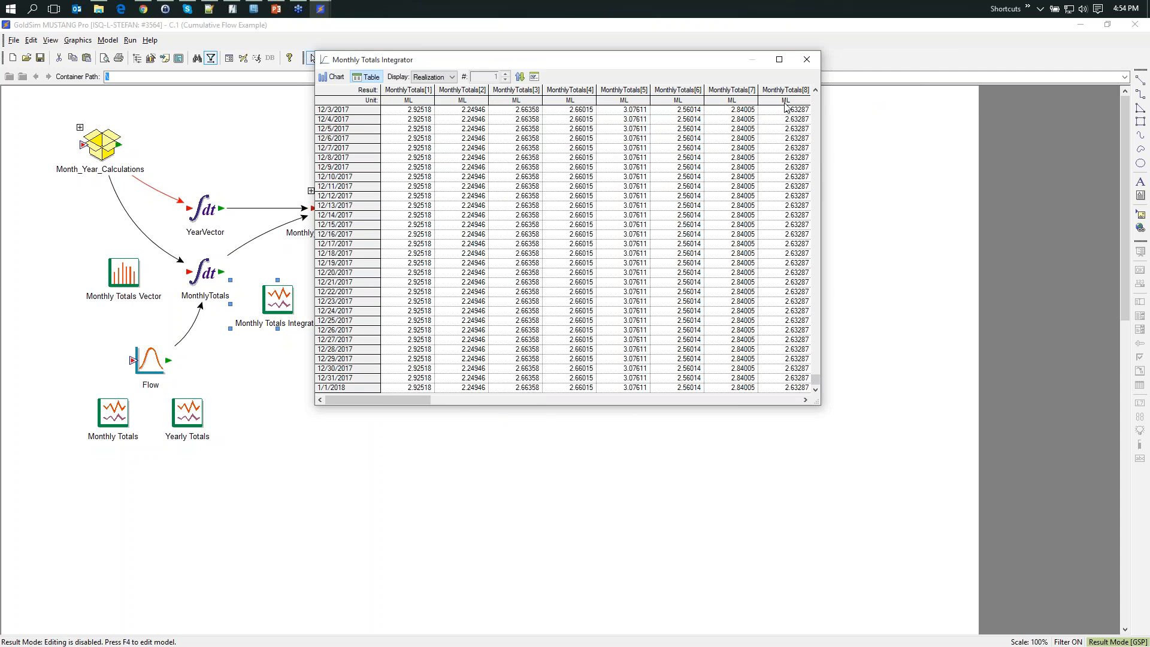
{"action": "left_click", "coordinate": [806, 60]}
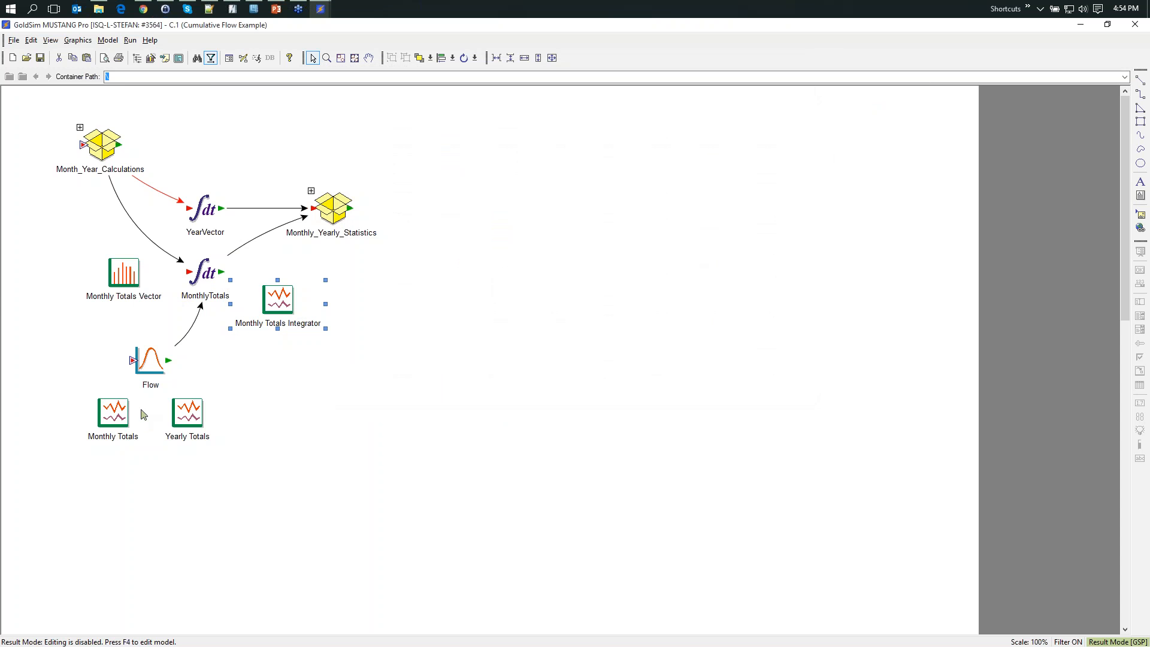
- Compare the Monthly Totals Vector table side by side with the Monthly Totals table, then close both results
{"action": "double_click", "coordinate": [134, 274]}
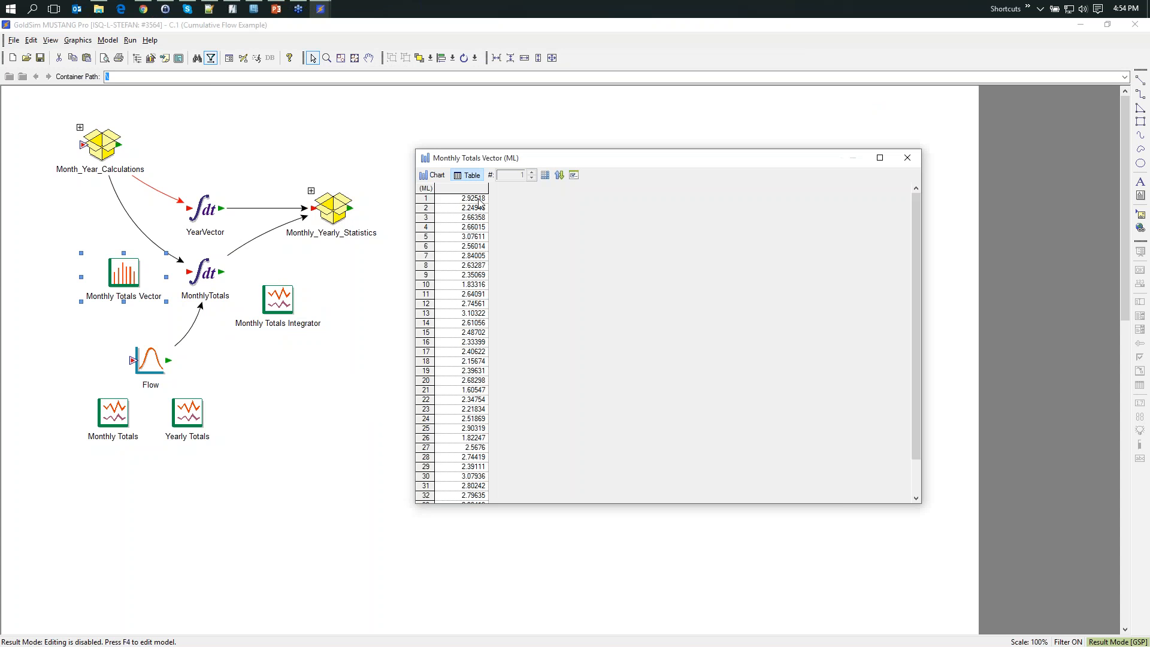
{"action": "double_click", "coordinate": [113, 416]}
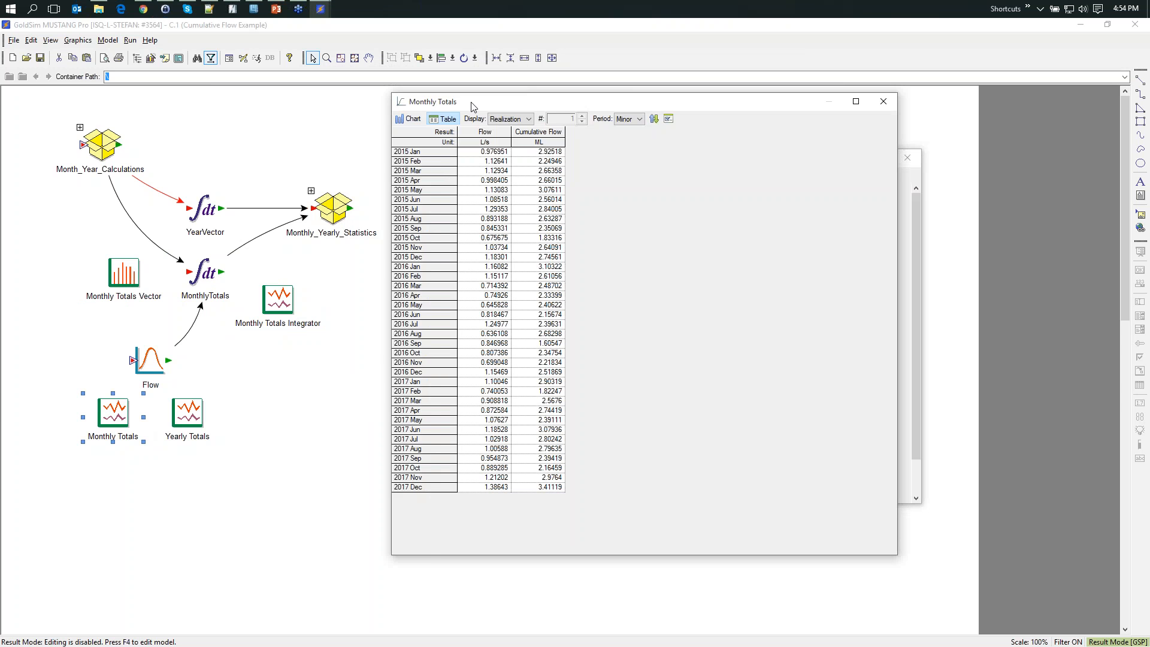
{"action": "left_click_drag", "start_coordinate": [473, 107], "coordinate": [576, 153]}
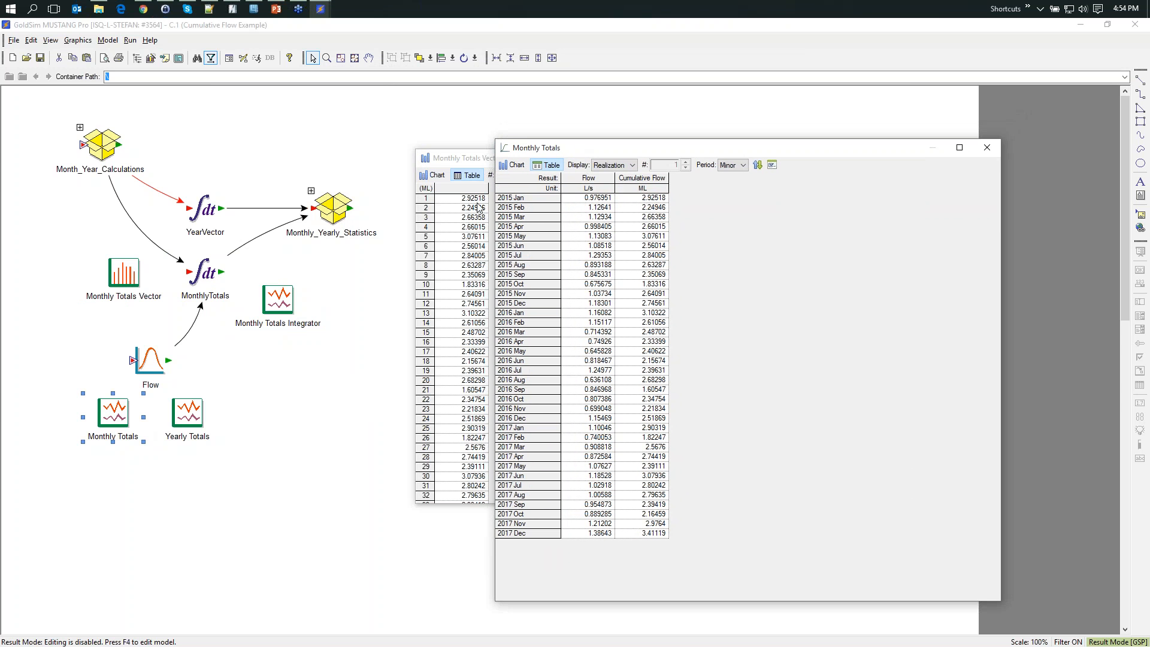
{"action": "left_click", "coordinate": [987, 147]}
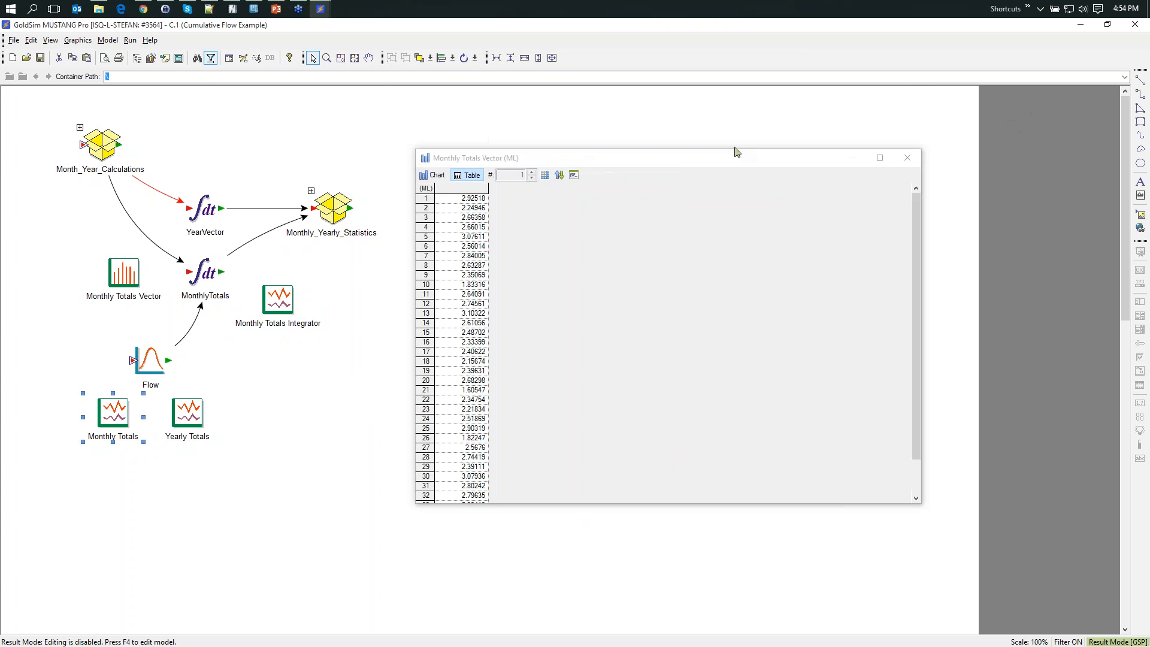
{"action": "left_click", "coordinate": [910, 158]}
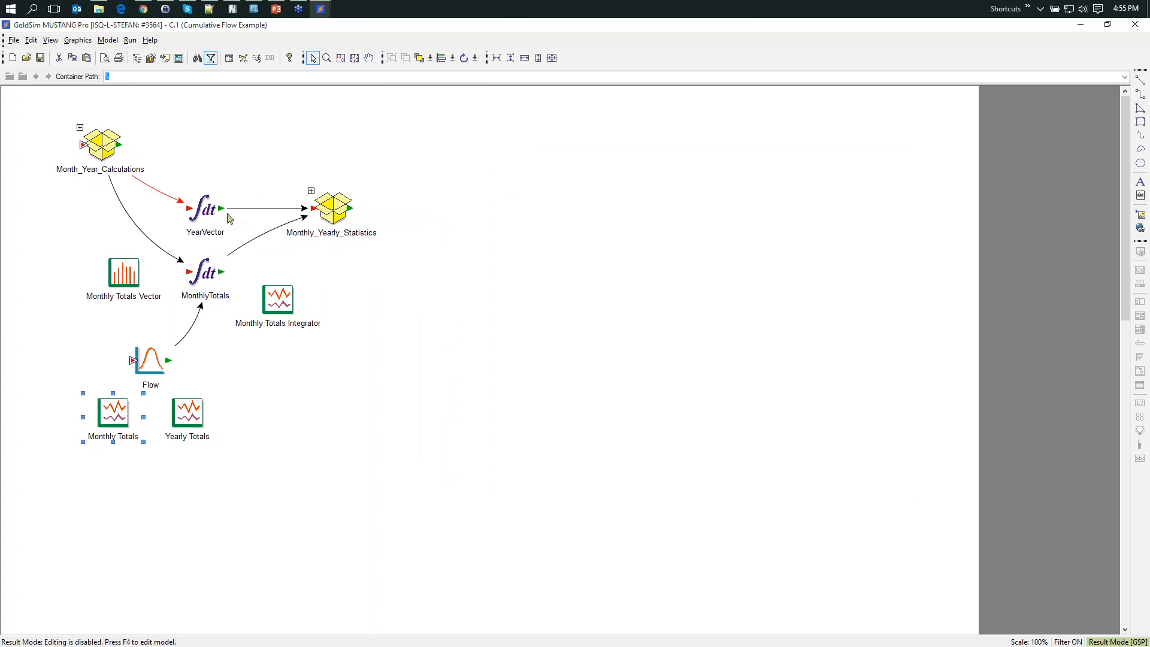
- Inspect the YearVector element's summary, and view the Monthly Totals 2015 chart inside the Monthly_Yearly_Statistics container
{"action": "mouse_move", "coordinate": [200, 214]}
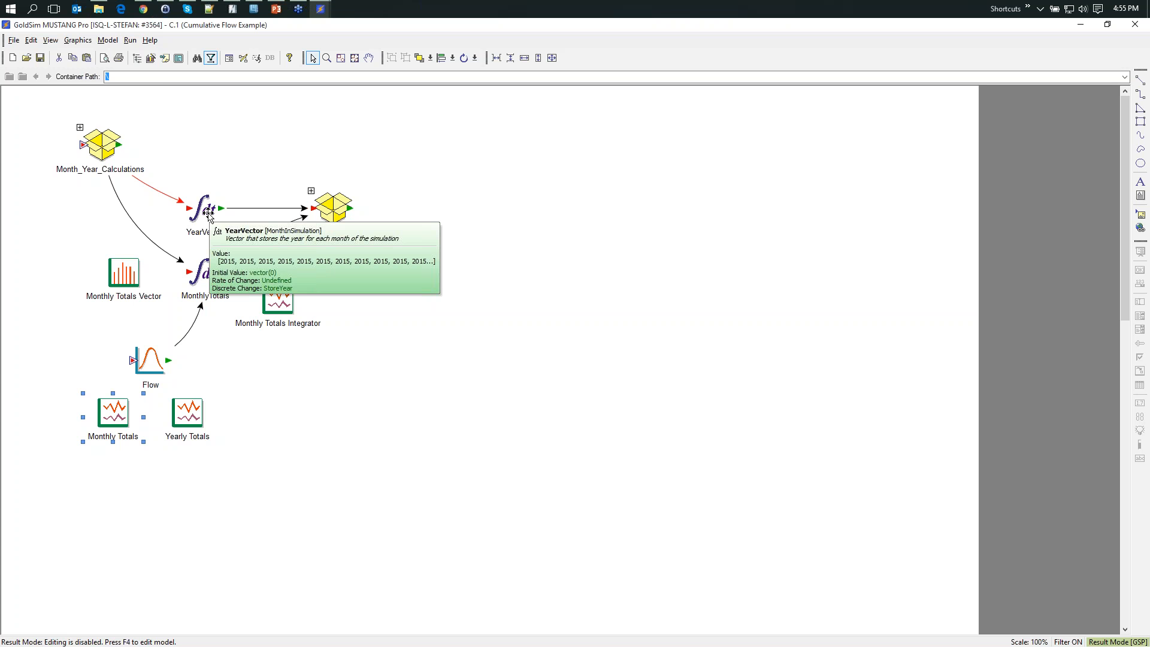
{"action": "left_click", "coordinate": [277, 170]}
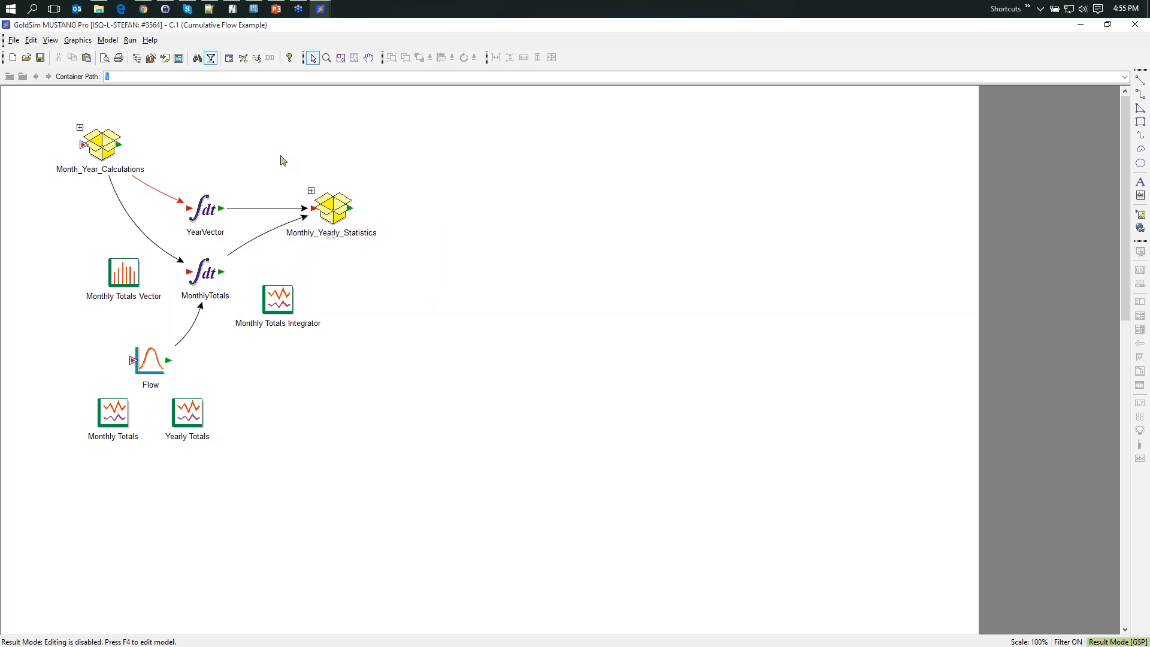
{"action": "double_click", "coordinate": [315, 197]}
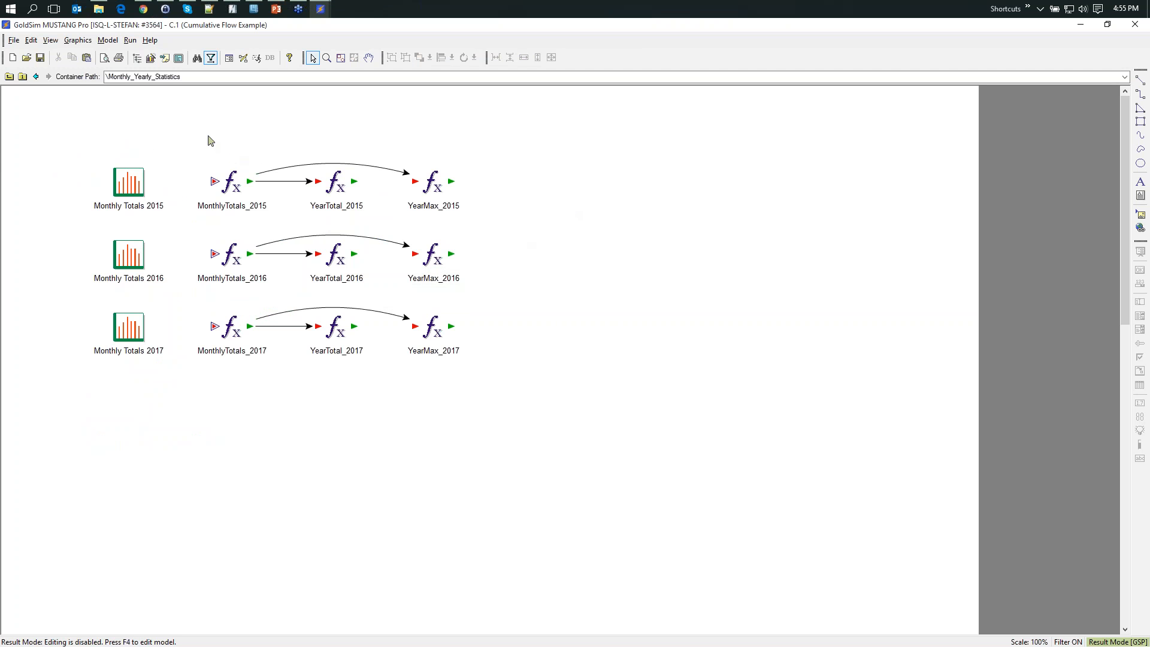
{"action": "mouse_move", "coordinate": [236, 183]}
{"action": "double_click", "coordinate": [129, 179]}
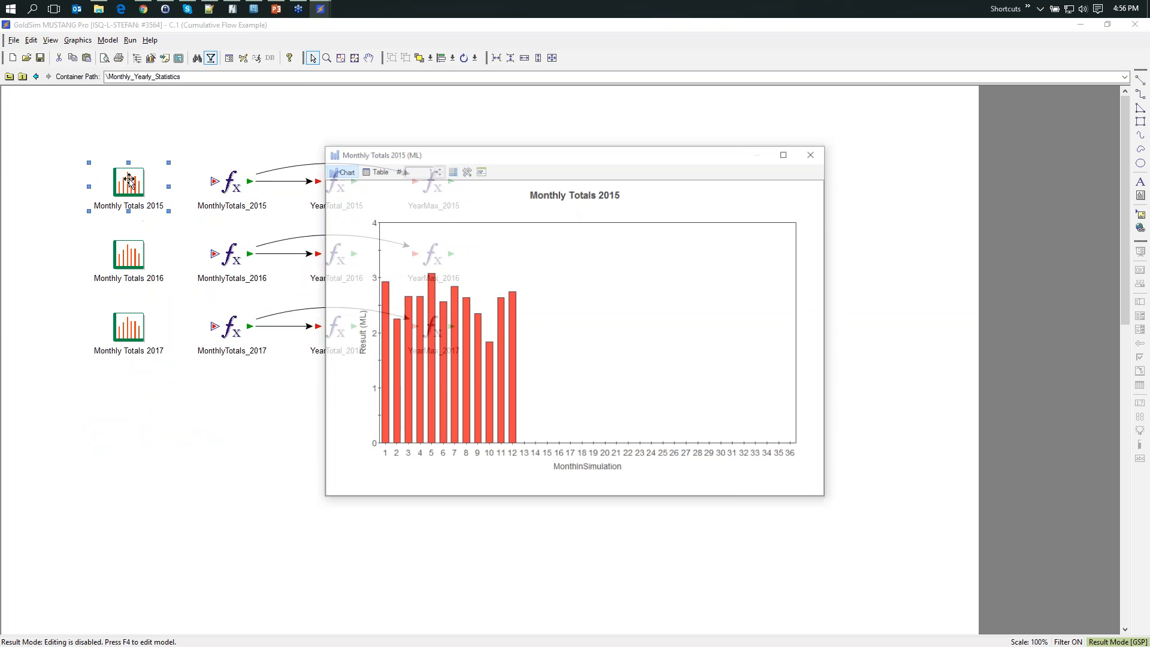
{"action": "left_click_drag", "start_coordinate": [528, 158], "coordinate": [590, 92]}
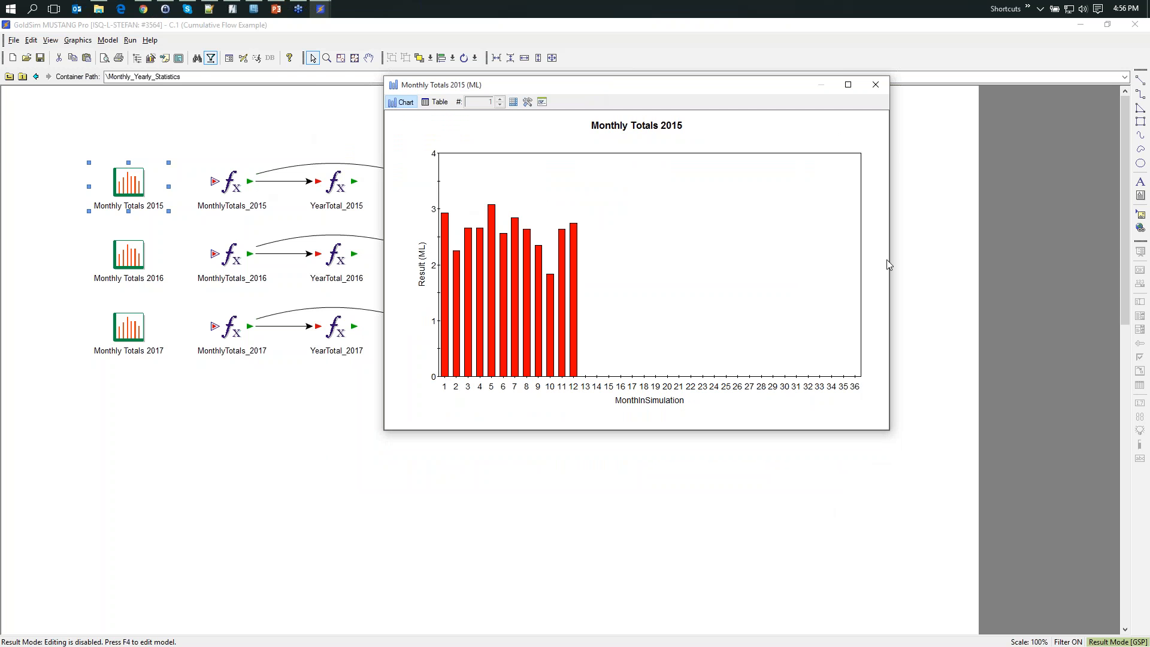
- Close the Monthly Totals 2015 chart, then examine the MonthlyTotals_2015 expression's equation and close its properties
{"action": "left_click", "coordinate": [875, 85]}
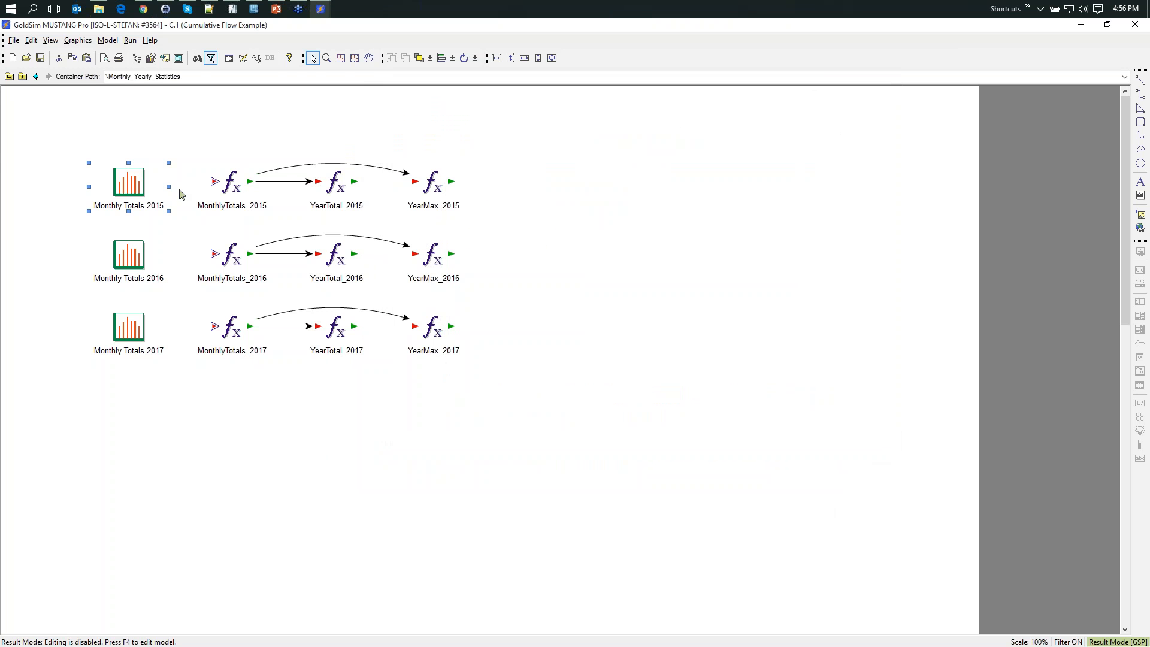
{"action": "double_click", "coordinate": [234, 189]}
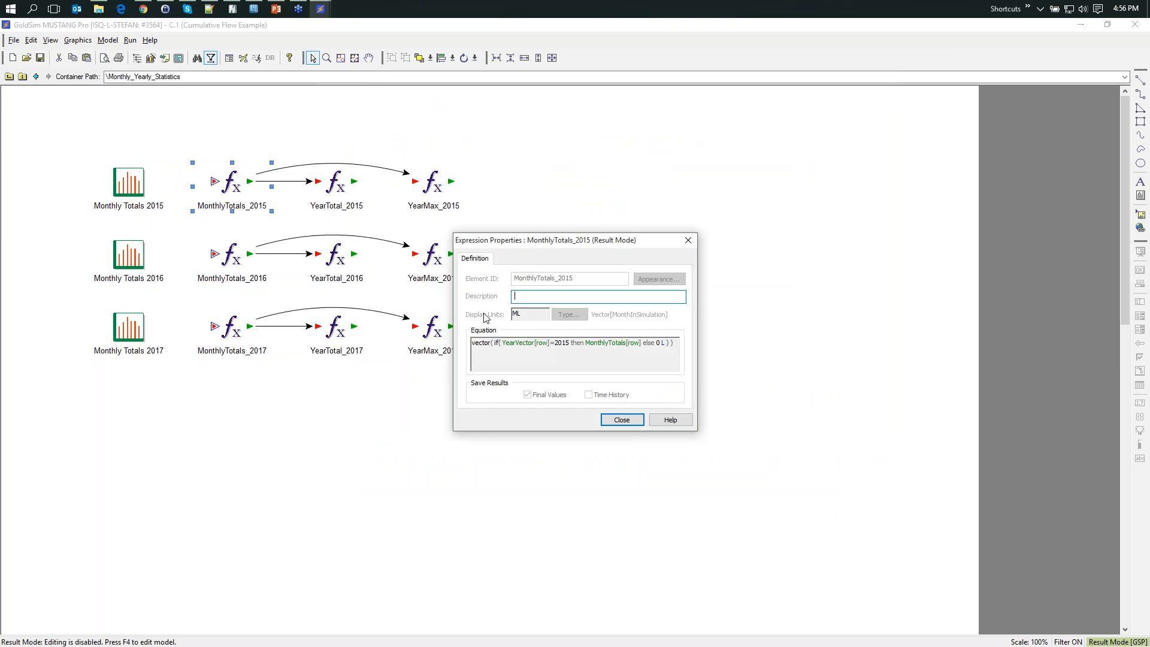
{"action": "mouse_move", "coordinate": [520, 364]}
{"action": "mouse_move", "coordinate": [618, 352]}
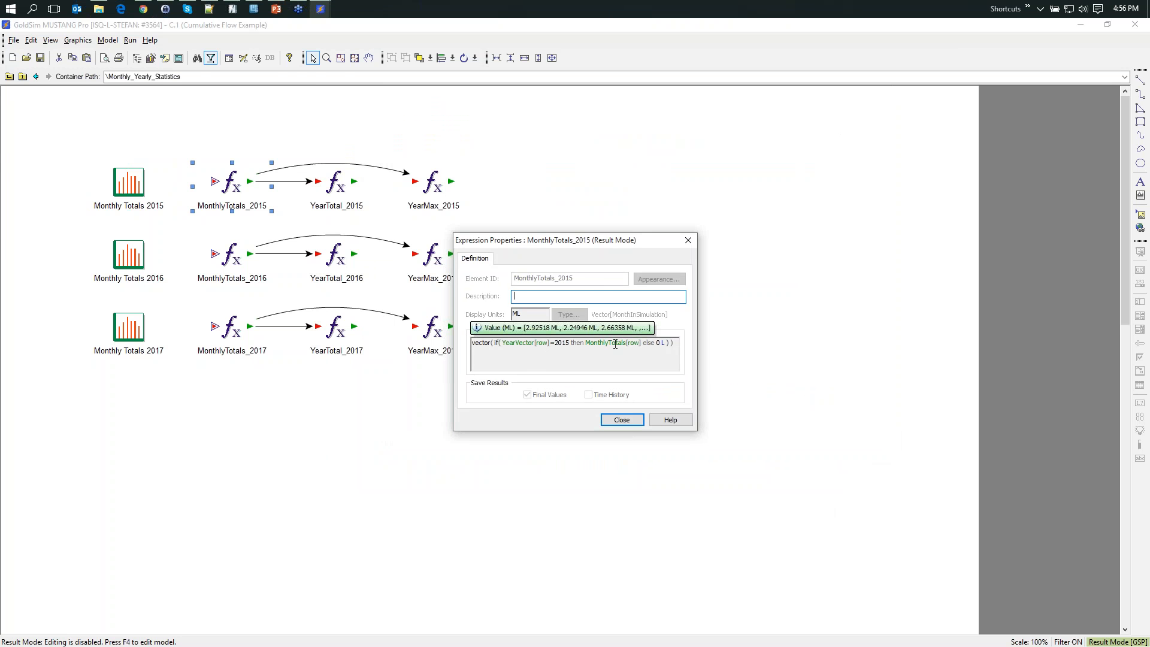
{"action": "left_click", "coordinate": [621, 419]}
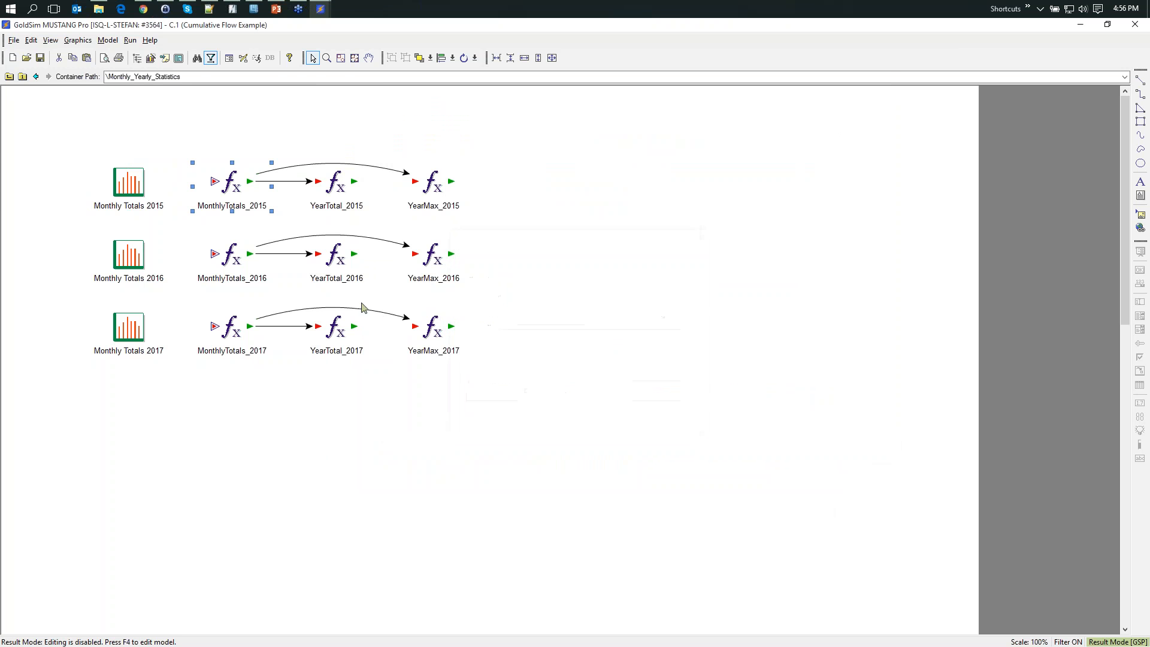
- View the Monthly Totals 2015, 2016 and 2017 charts one after another, closing each one
{"action": "double_click", "coordinate": [126, 180]}
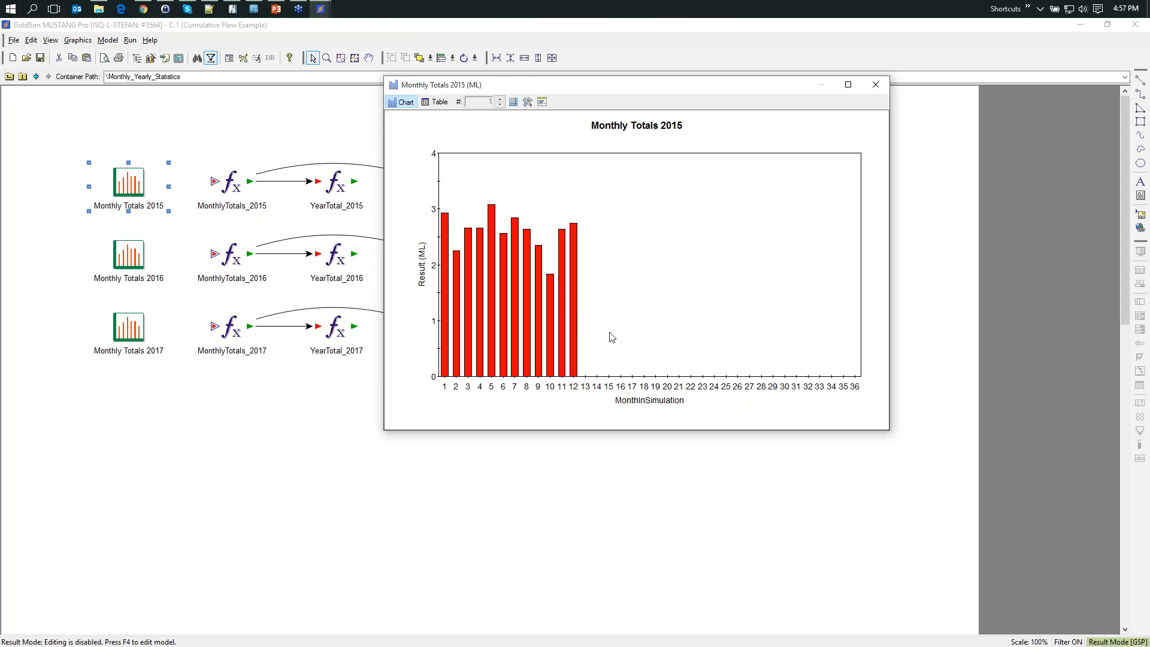
{"action": "left_click", "coordinate": [876, 85]}
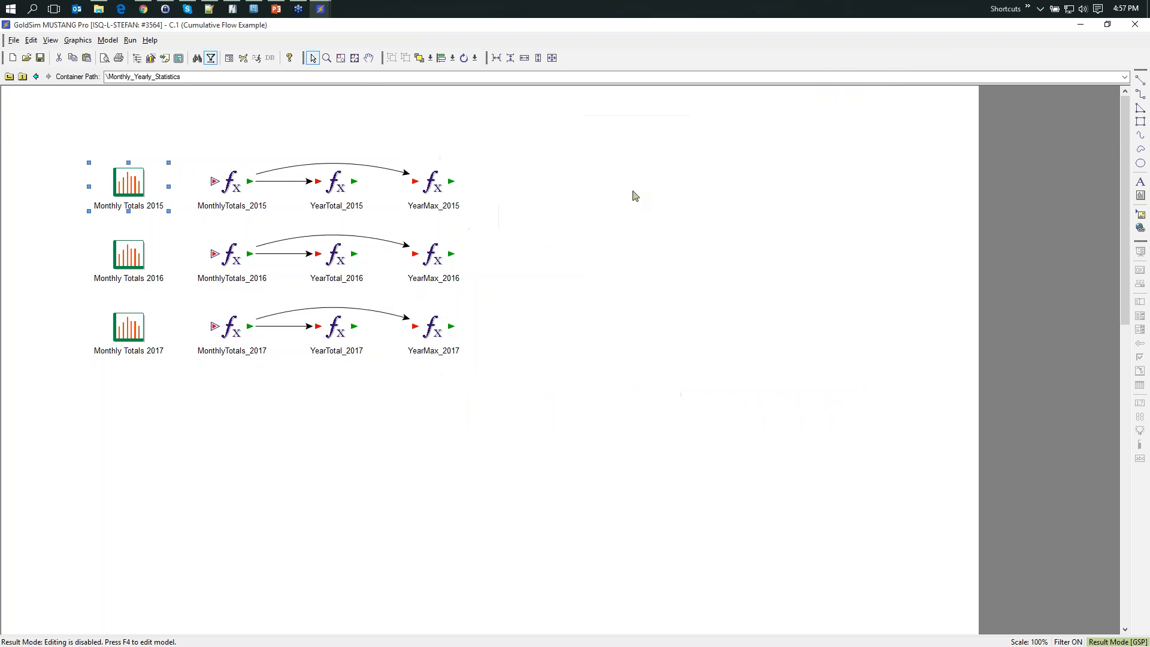
{"action": "double_click", "coordinate": [128, 256]}
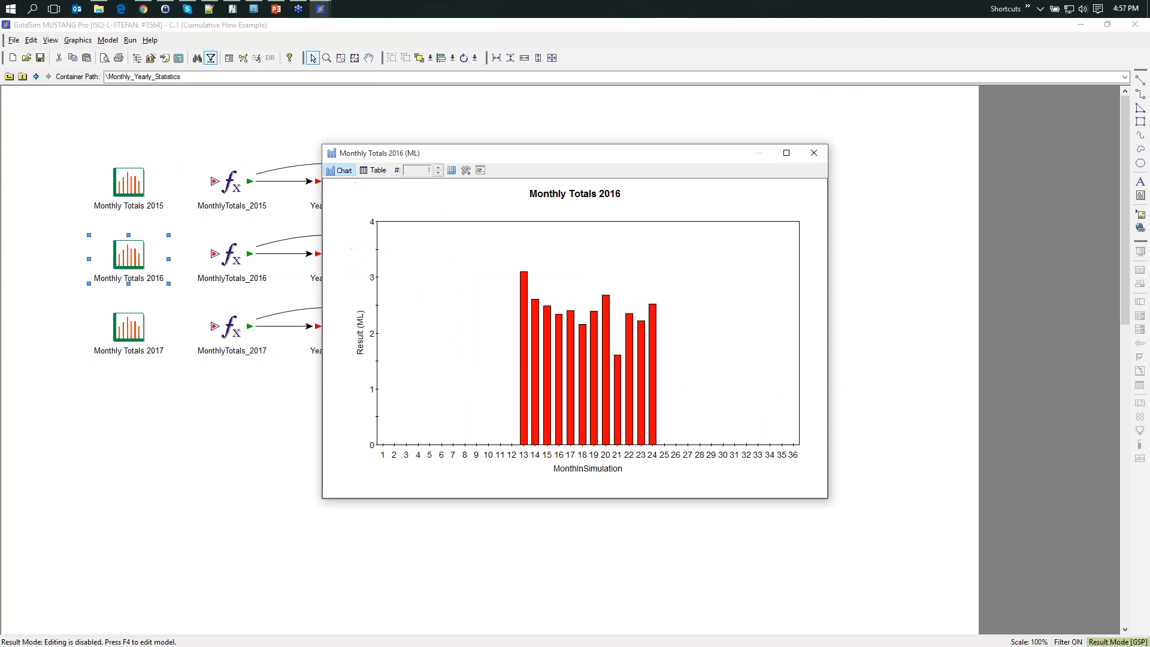
{"action": "left_click", "coordinate": [814, 153]}
{"action": "double_click", "coordinate": [133, 330]}
{"action": "left_click", "coordinate": [814, 153]}
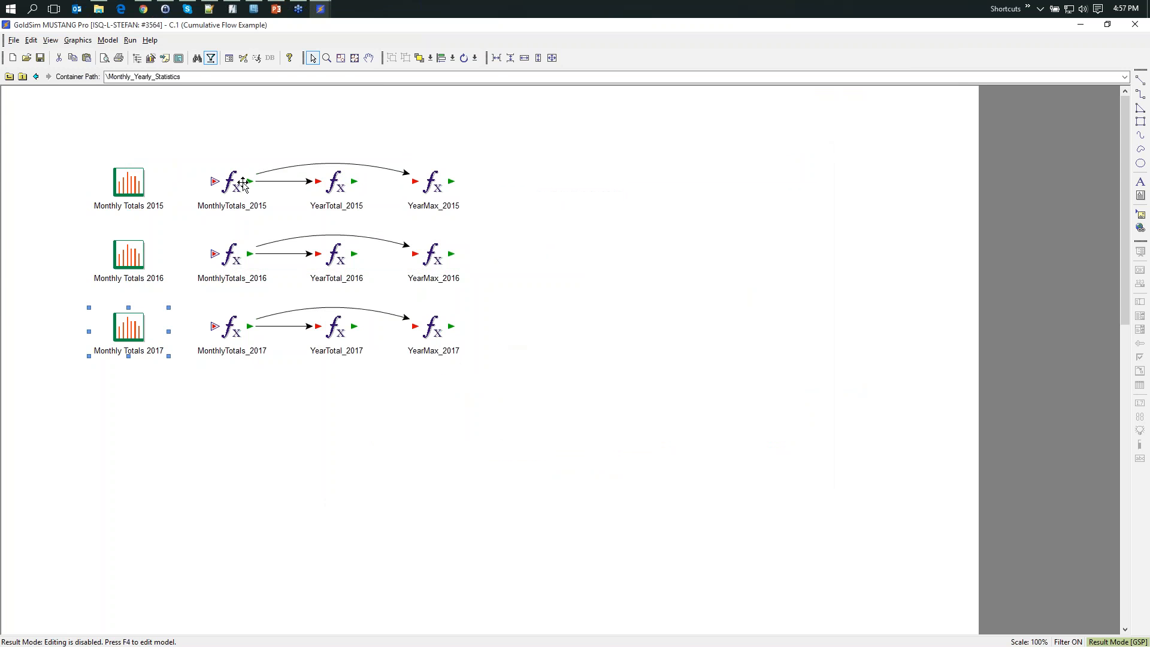
- Examine the YearMax_2015 equation, close its properties, and check the YearMax_2016 element's summary
{"action": "double_click", "coordinate": [436, 186]}
{"action": "mouse_move", "coordinate": [487, 346]}
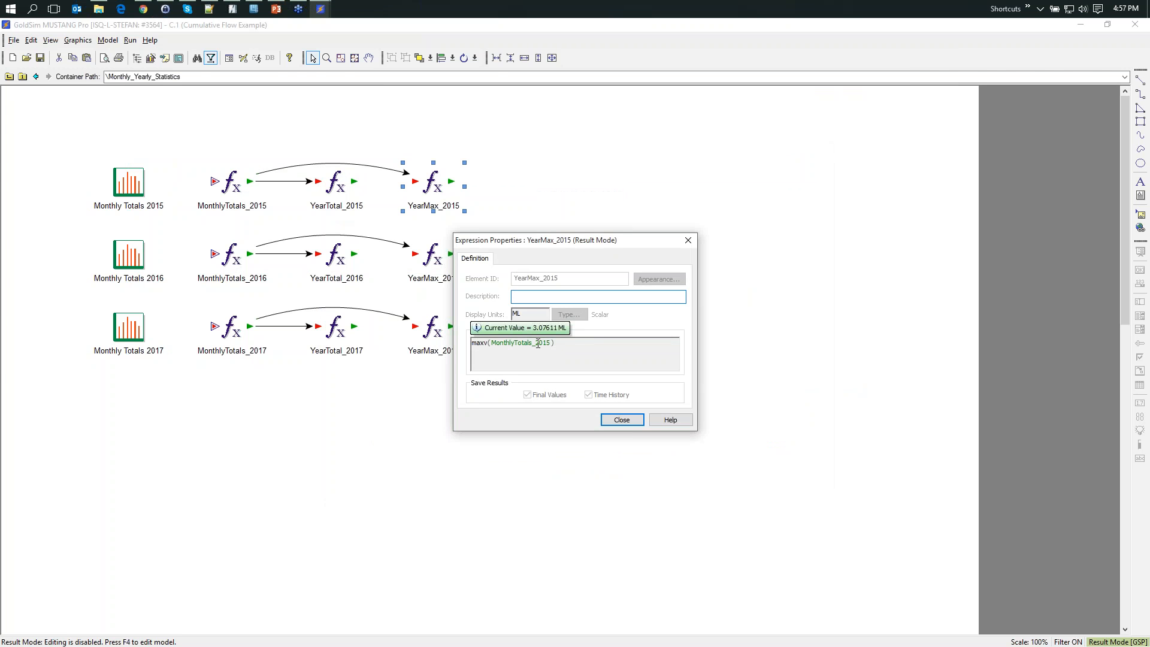
{"action": "left_click", "coordinate": [619, 419]}
{"action": "mouse_move", "coordinate": [434, 256]}
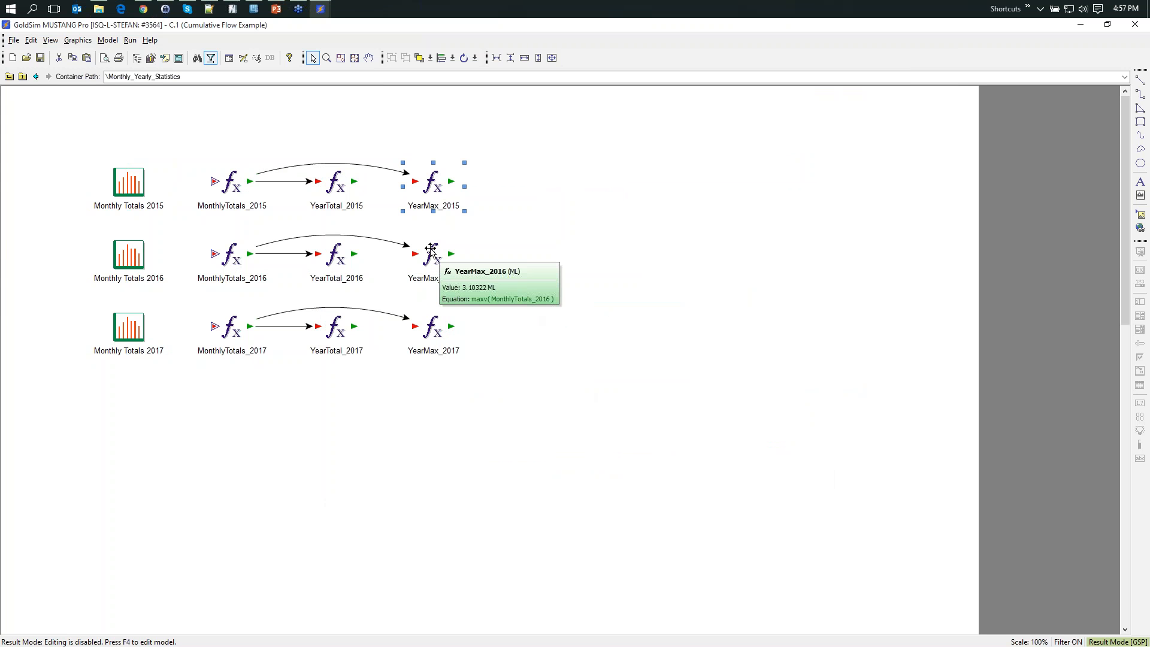
{"action": "left_click", "coordinate": [509, 217]}
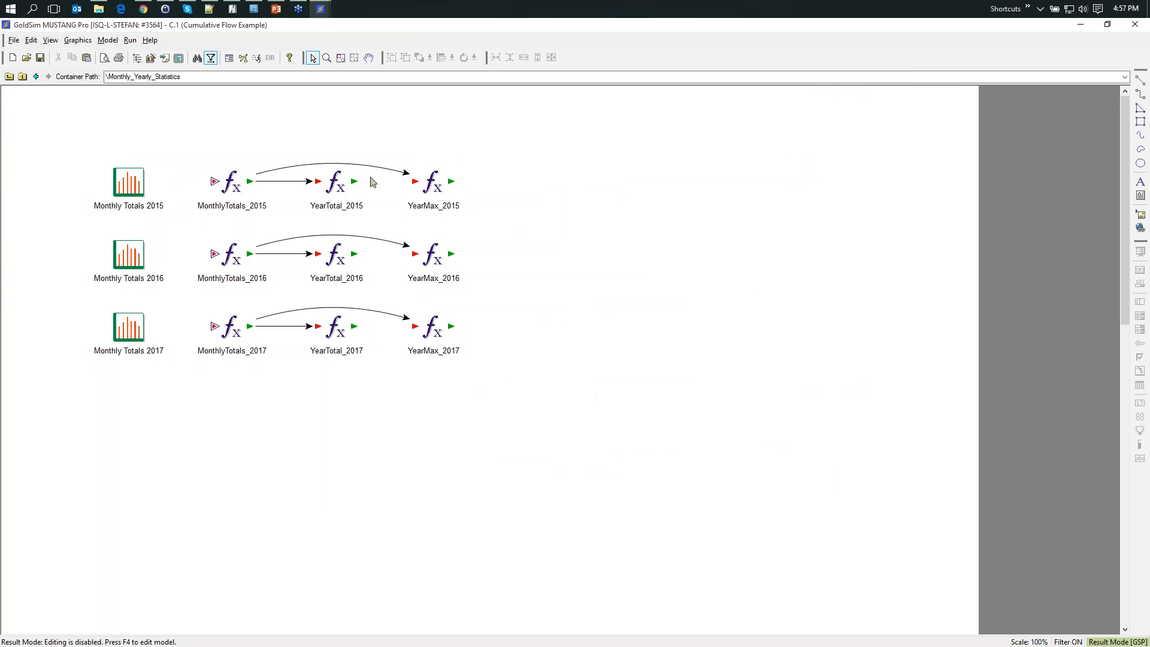
- Examine the YearTotal_2015 equation, close its properties, and check the element's value summary
{"action": "double_click", "coordinate": [341, 189]}
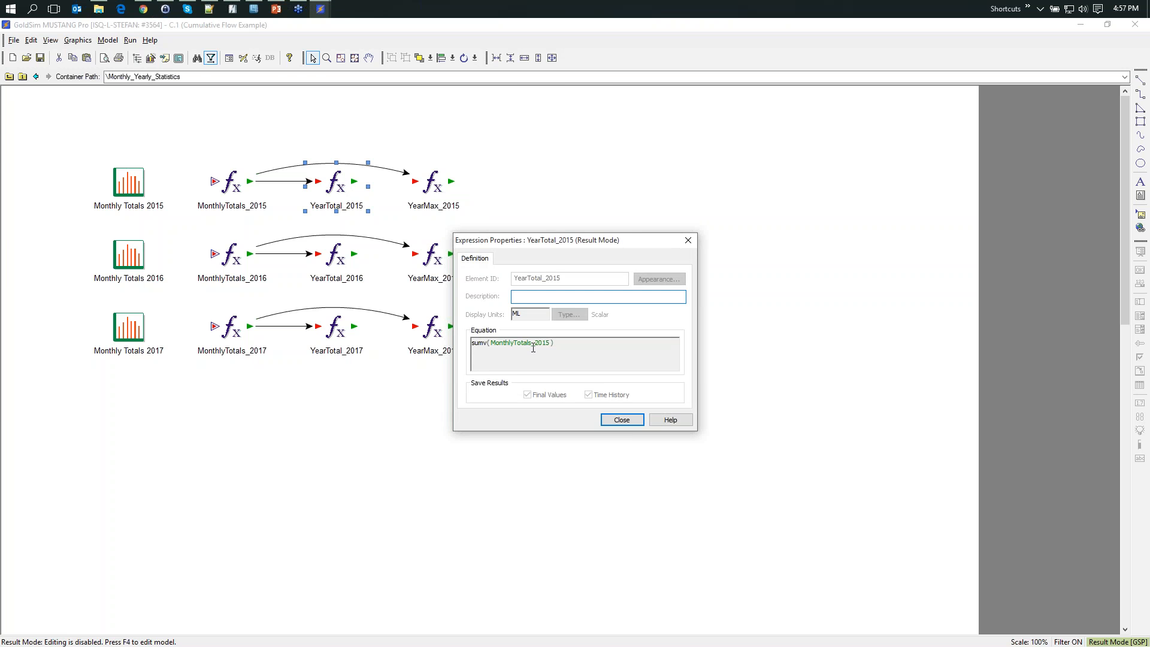
{"action": "left_click", "coordinate": [618, 421]}
{"action": "mouse_move", "coordinate": [340, 187]}
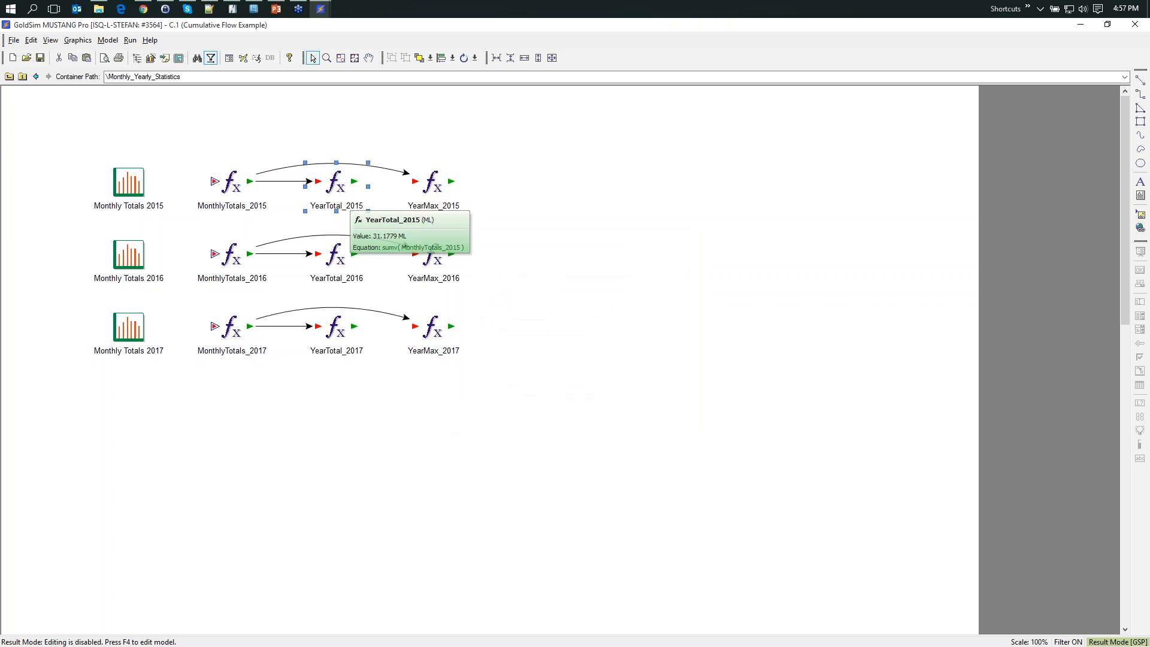
- Return to the model's top level, review the Yearly Totals table, and close it
{"action": "left_click", "coordinate": [9, 77]}
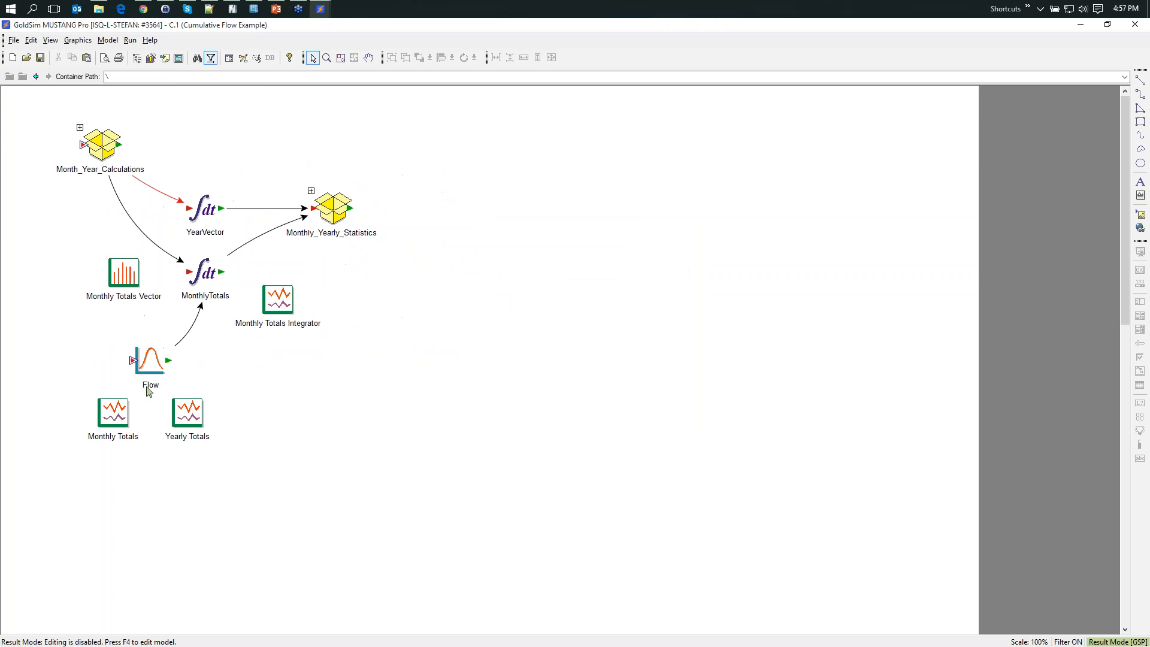
{"action": "double_click", "coordinate": [192, 416]}
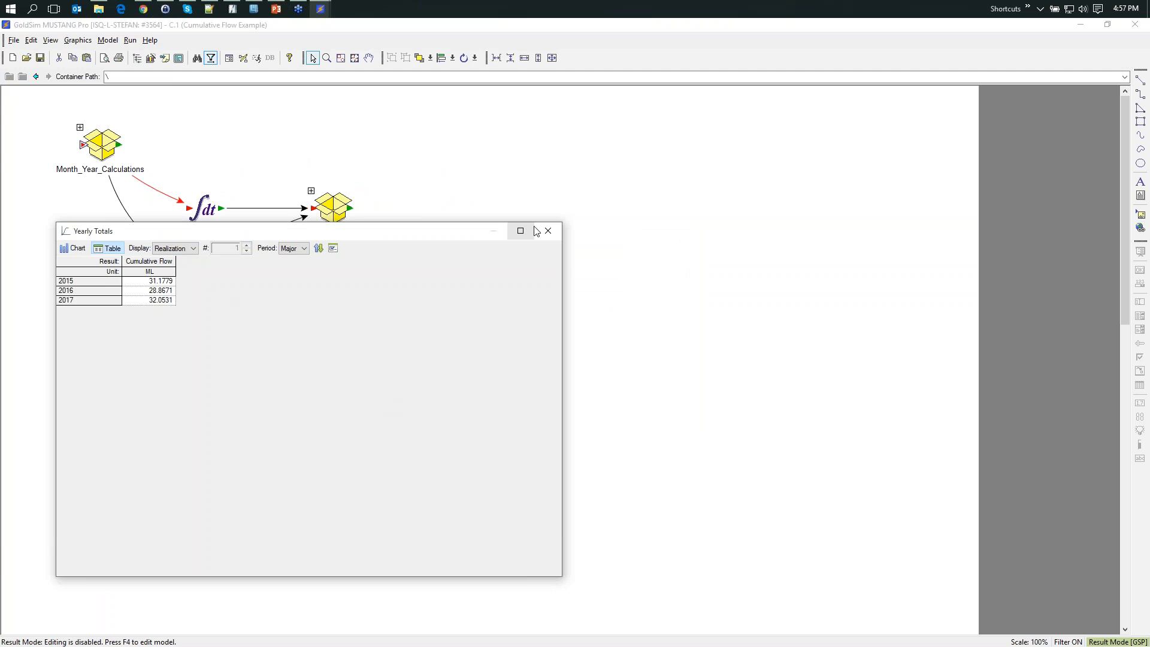
{"action": "left_click", "coordinate": [547, 232]}
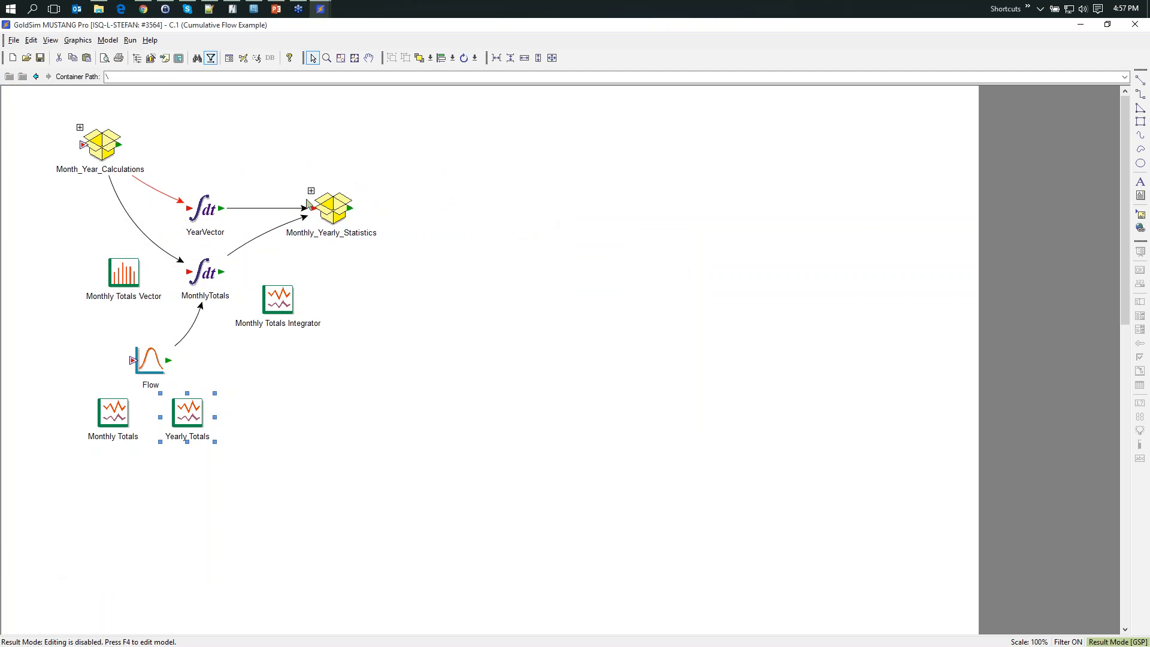
- Reopen the Monthly_Yearly_Statistics container, select the three 2017 expression elements to point them out, and clear the selection
{"action": "double_click", "coordinate": [311, 198]}
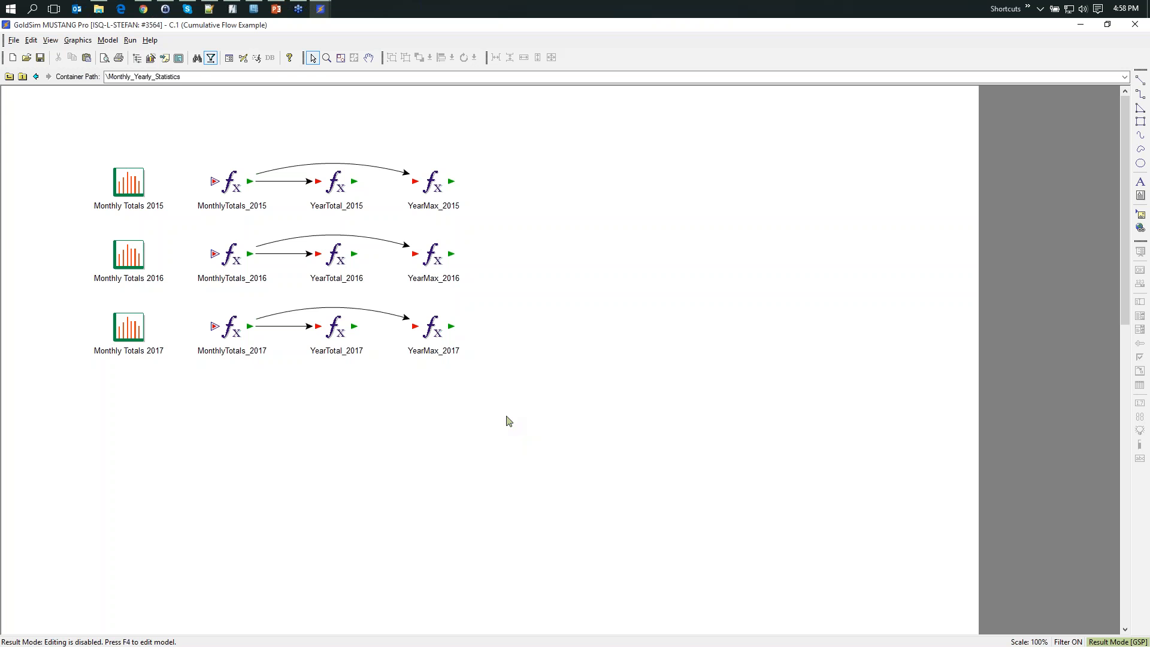
{"action": "left_click_drag", "start_coordinate": [509, 408], "coordinate": [169, 270]}
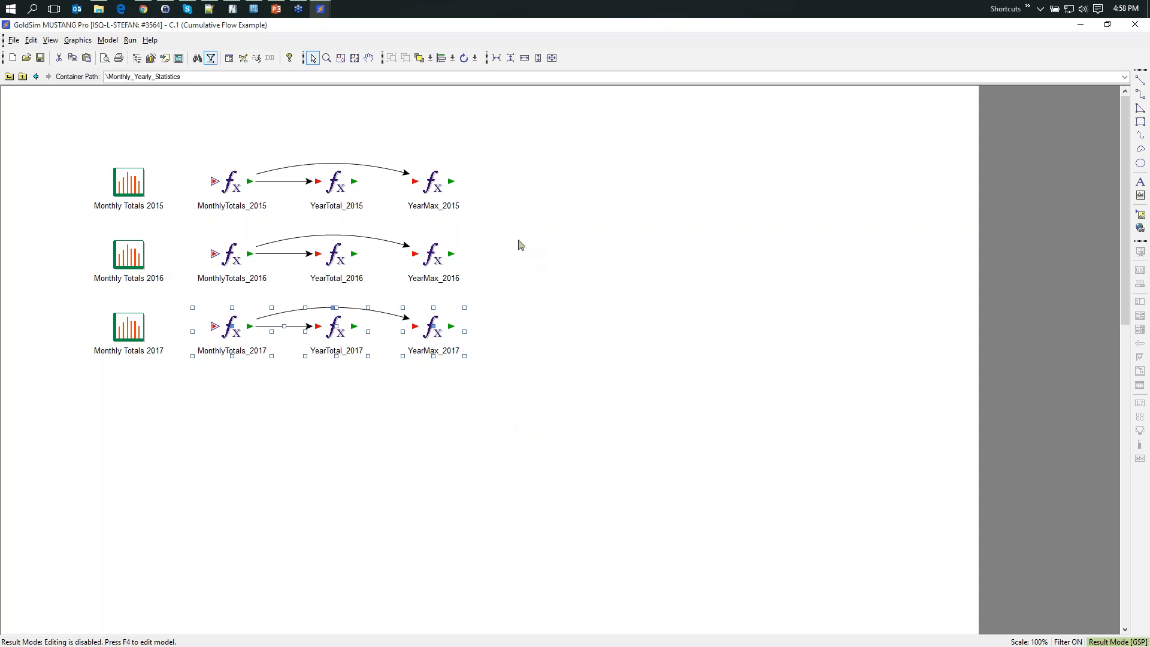
{"action": "left_click", "coordinate": [352, 391]}
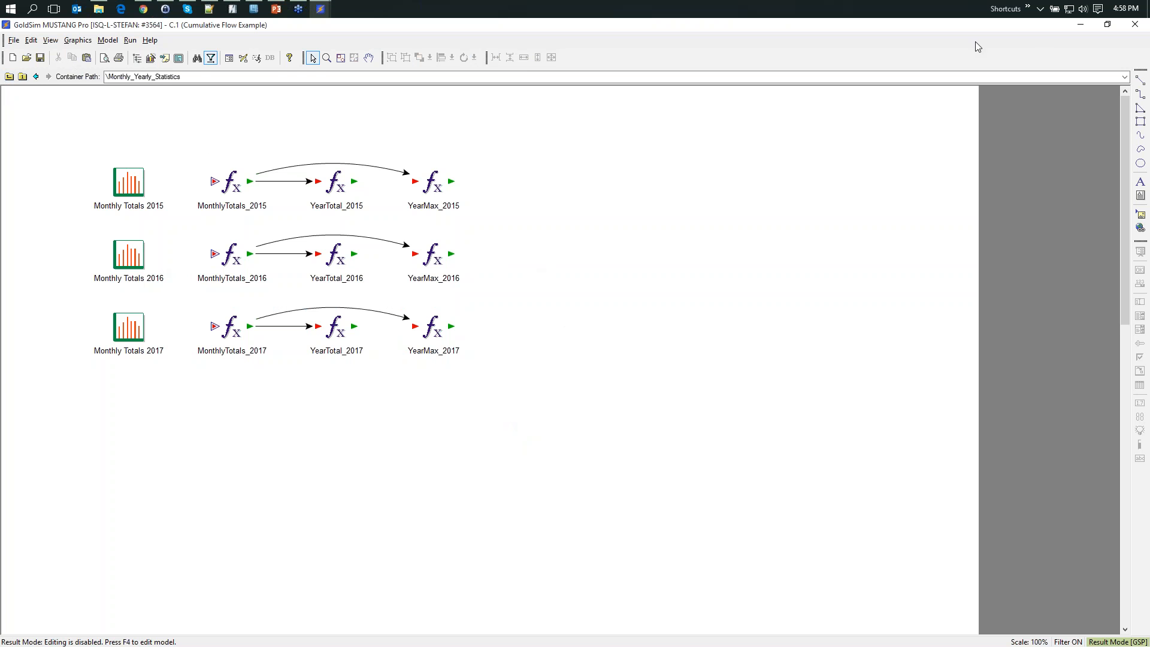
- Minimize the C.1 model, open C.2 (Advanced Script Examples) from the Models folder, and maximize its window
{"action": "left_click", "coordinate": [1076, 26]}
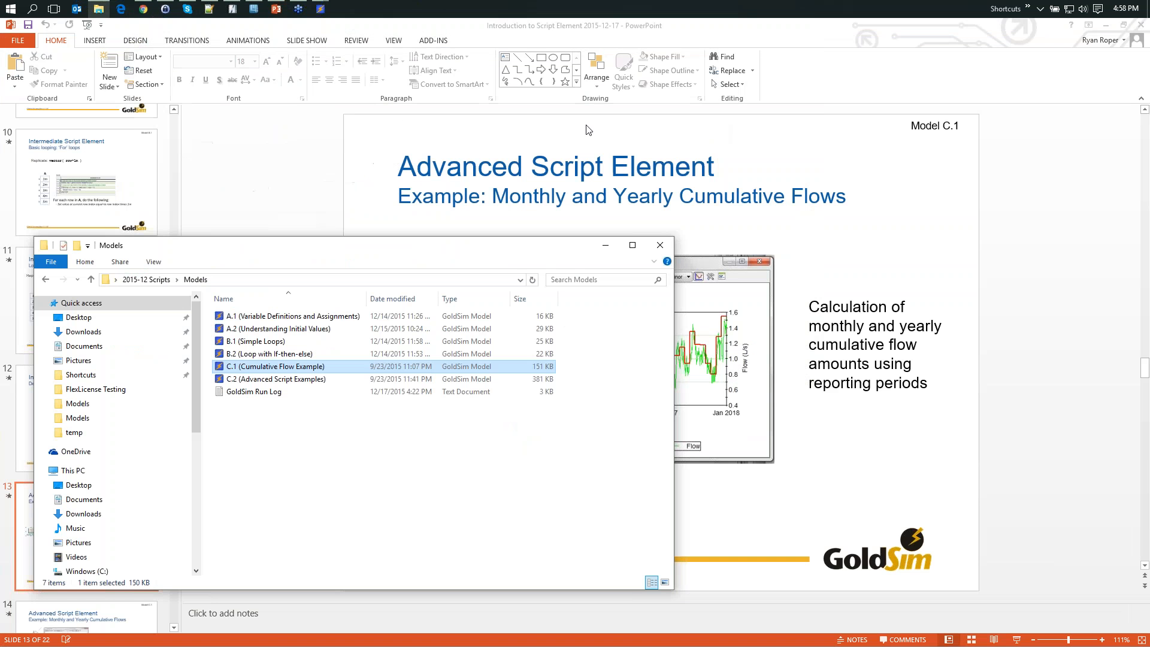
{"action": "left_click_drag", "start_coordinate": [428, 253], "coordinate": [437, 203]}
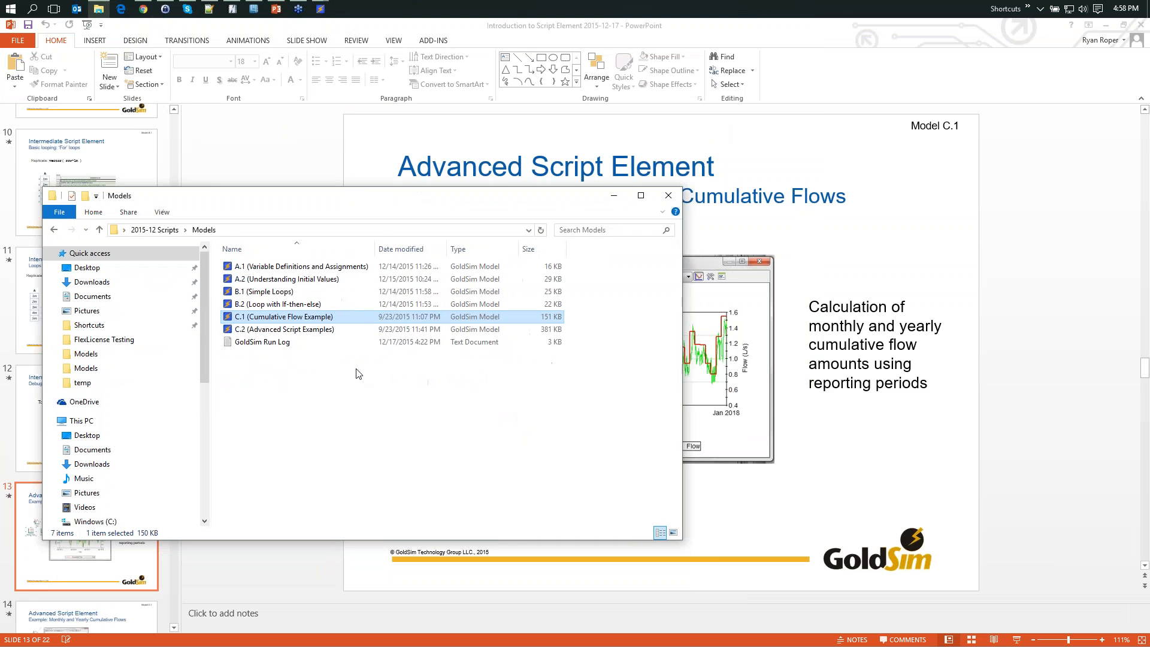
{"action": "left_click", "coordinate": [252, 331]}
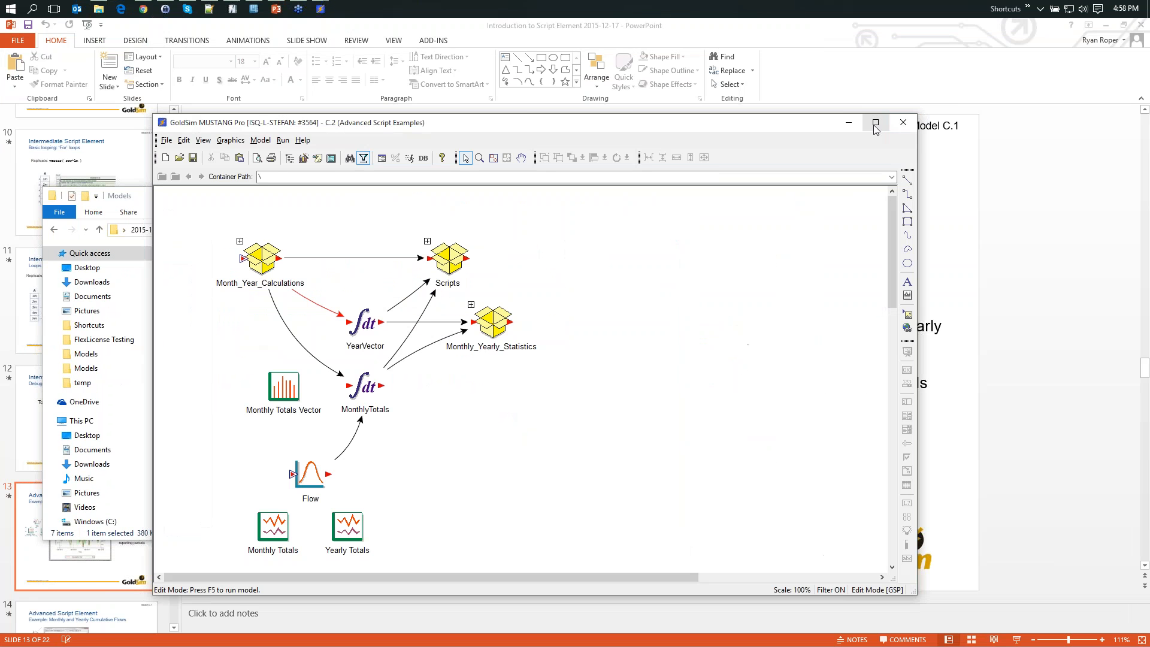
{"action": "left_click", "coordinate": [875, 123]}
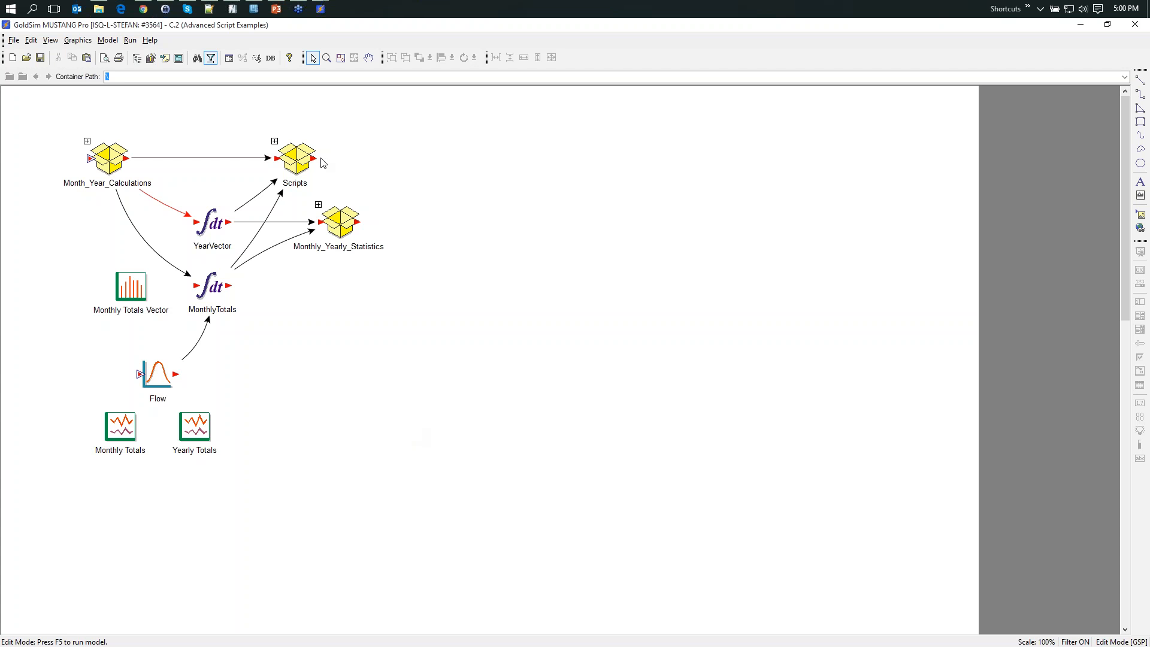
- Open the Scripts container, review the statement list of the AllStatistics script element, and close its properties without changes
{"action": "left_click", "coordinate": [274, 142]}
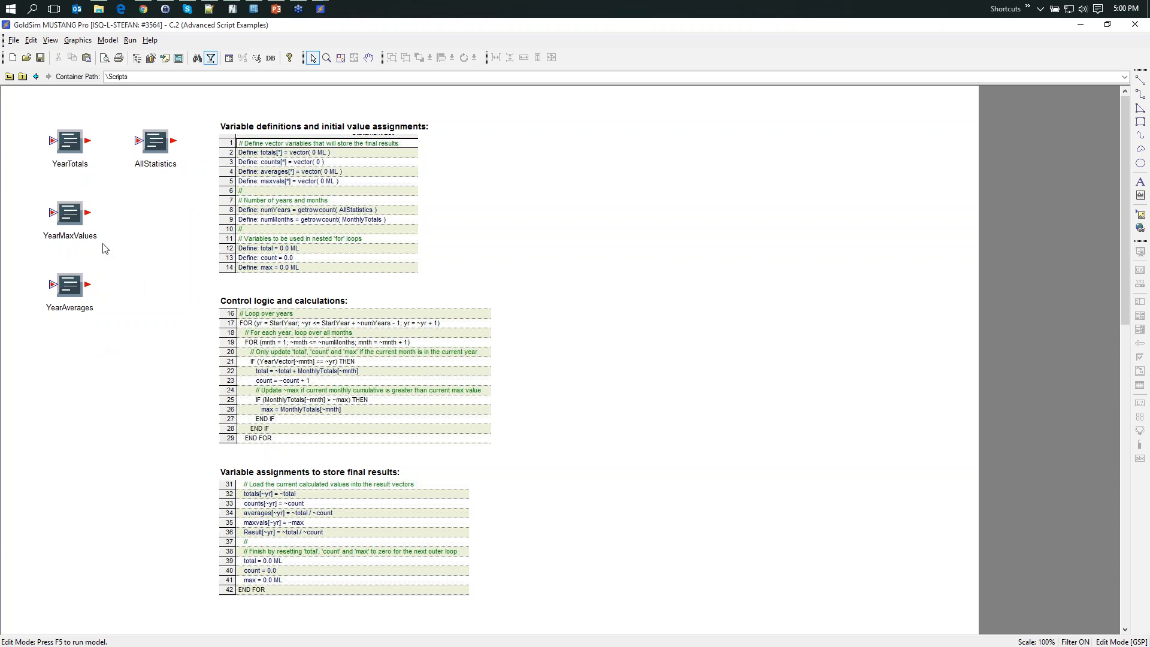
{"action": "double_click", "coordinate": [162, 141]}
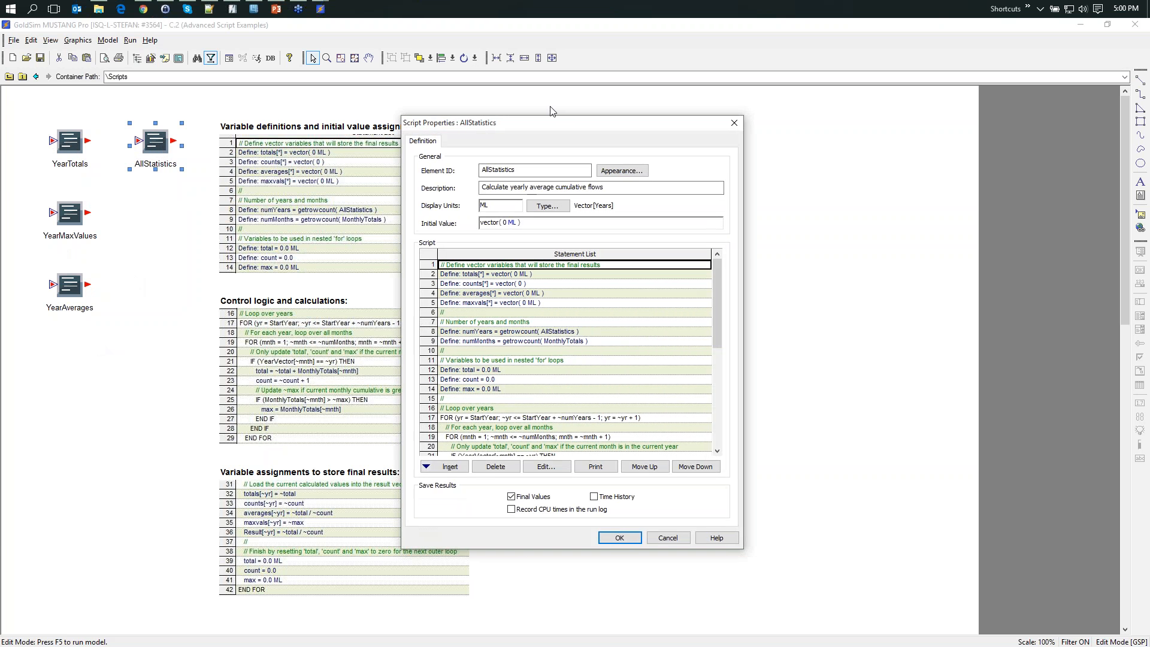
{"action": "left_click_drag", "start_coordinate": [551, 122], "coordinate": [353, 50]}
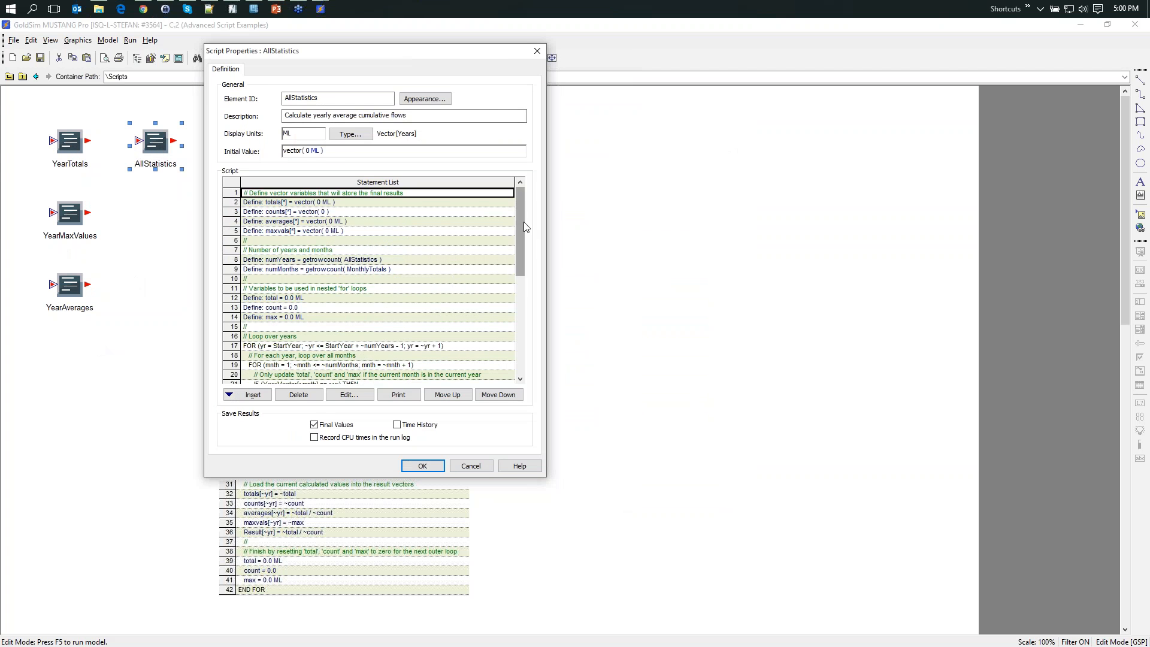
{"action": "mouse_move", "coordinate": [525, 227]}
{"action": "left_mouse_down"}
{"action": "mouse_move", "coordinate": [513, 336]}
{"action": "mouse_move", "coordinate": [522, 339]}
{"action": "mouse_move", "coordinate": [521, 236]}
{"action": "left_mouse_up"}
{"action": "left_click_drag", "start_coordinate": [520, 228], "coordinate": [520, 256]}
{"action": "left_click", "coordinate": [468, 465]}
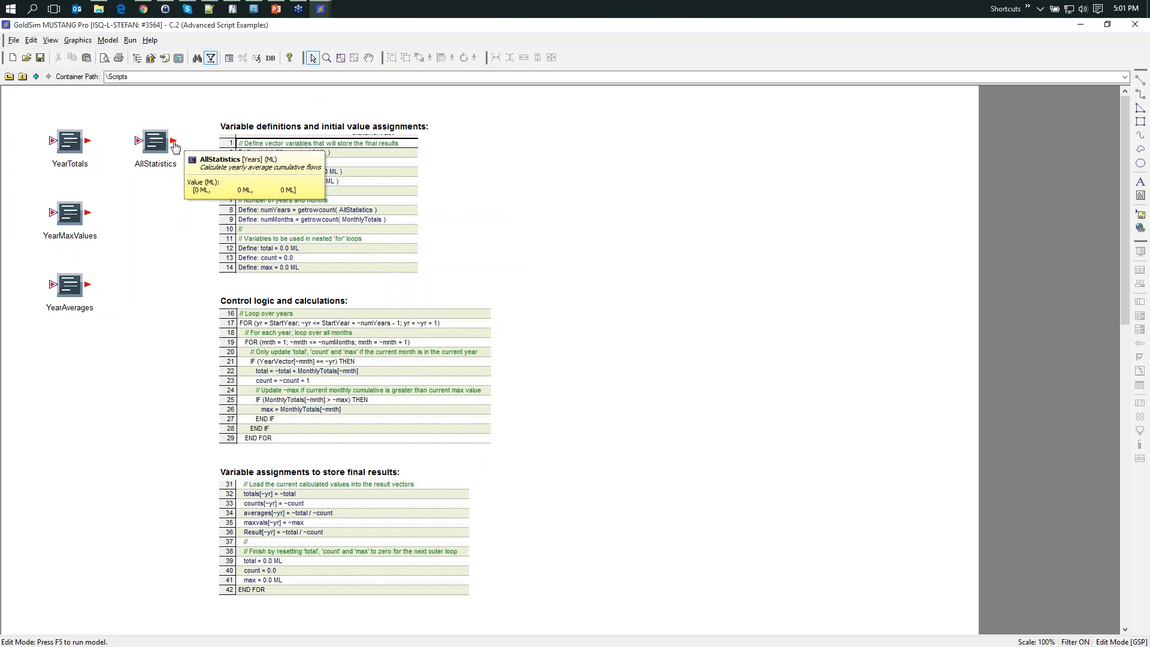
- Reopen the AllStatistics script, inspect the totals variable definition and its Expose as Output option, and cancel out of the properties
{"action": "double_click", "coordinate": [154, 140]}
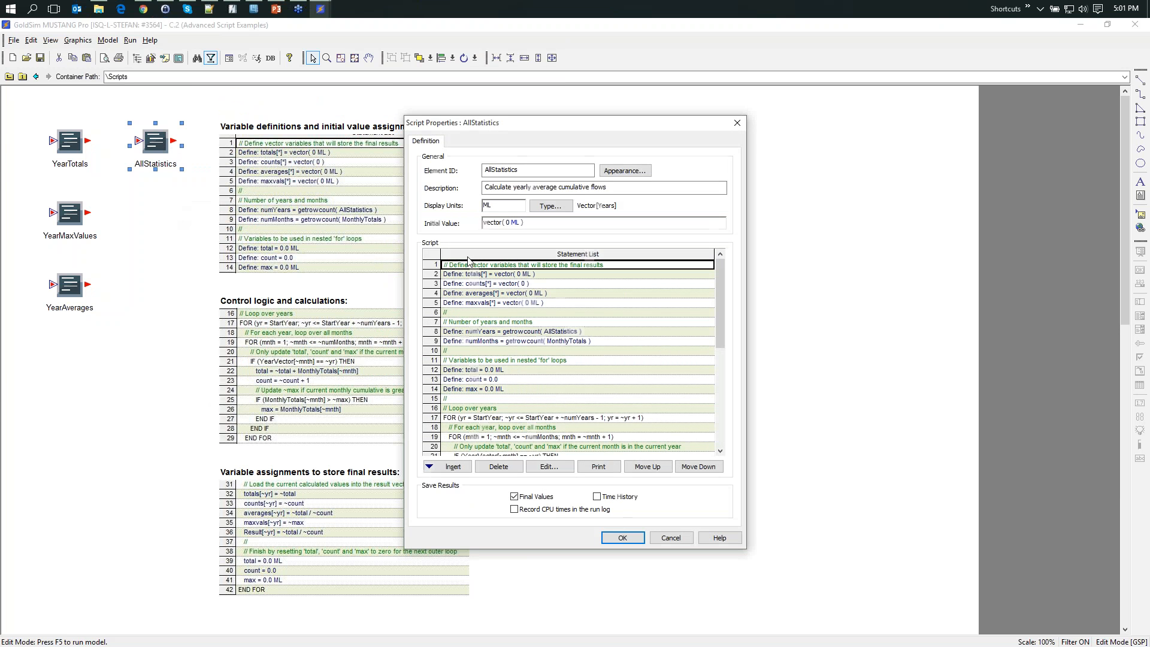
{"action": "mouse_move", "coordinate": [474, 279]}
{"action": "double_click", "coordinate": [472, 275]}
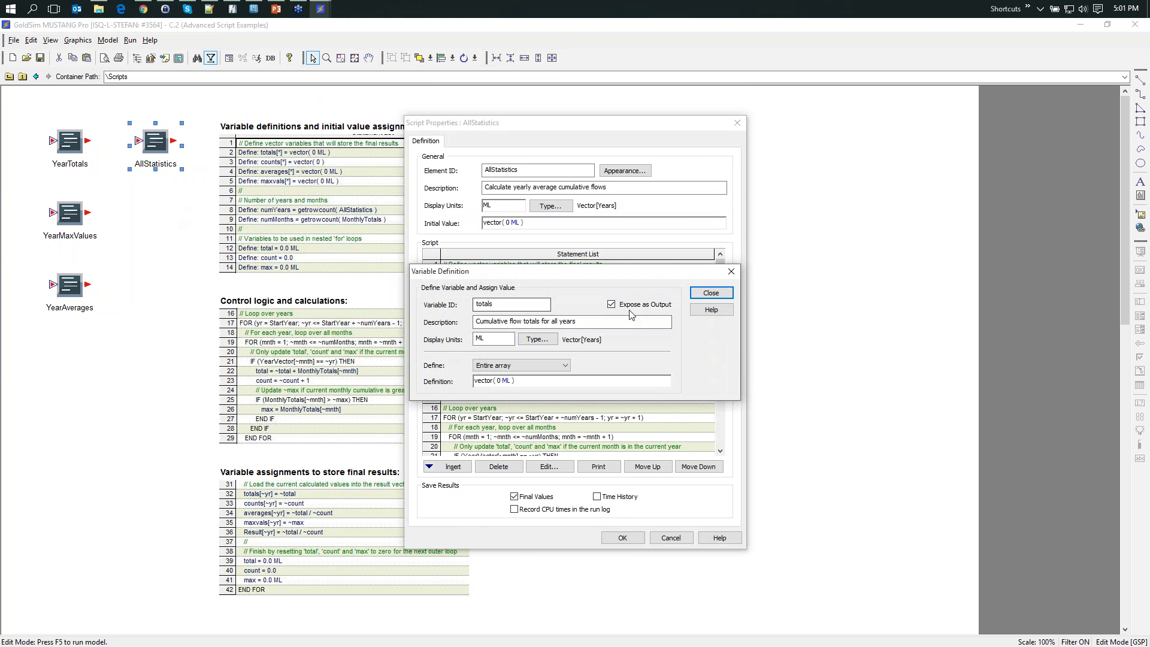
{"action": "left_click", "coordinate": [706, 295]}
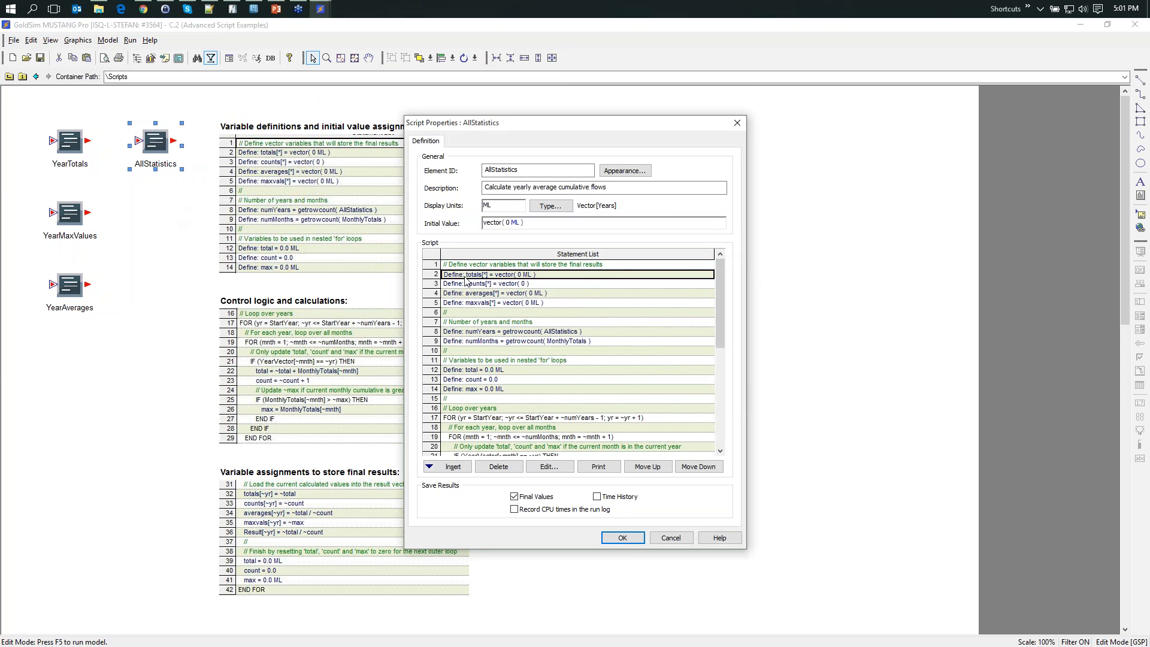
{"action": "mouse_move", "coordinate": [471, 280]}
{"action": "left_click", "coordinate": [673, 540]}
- Browse the outputs of AllStatistics, expanding the averages, maxvals, totals and counts vectors to their yearly items, and close the list
{"action": "left_click", "coordinate": [174, 141]}
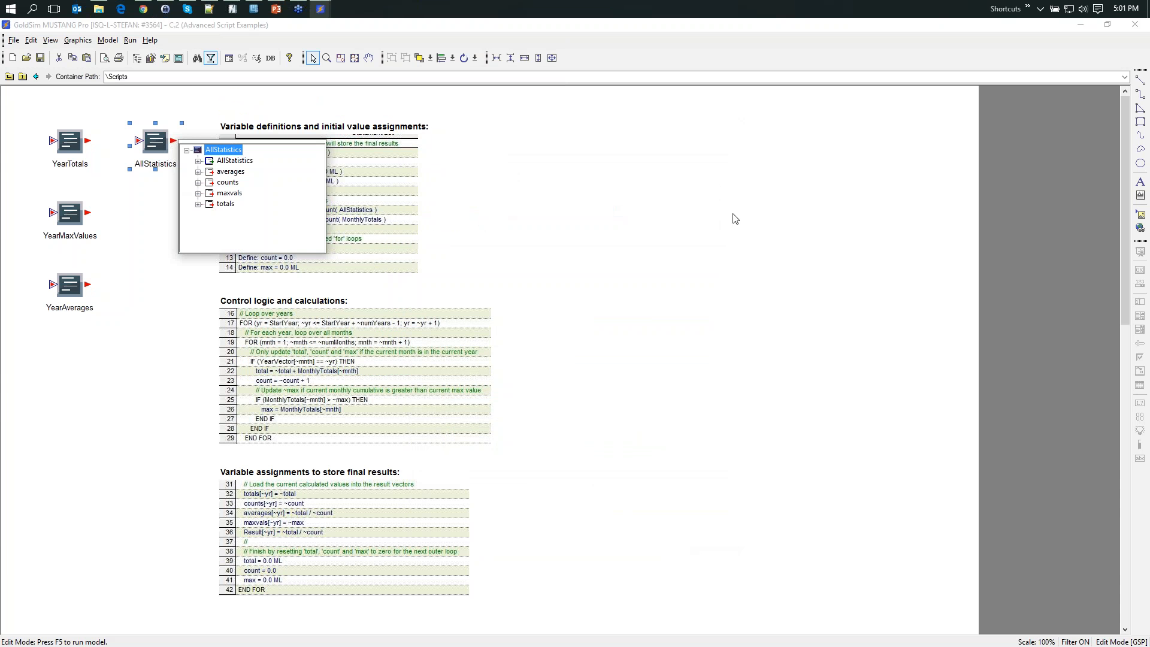
{"action": "left_click", "coordinate": [197, 172]}
{"action": "mouse_move", "coordinate": [251, 187]}
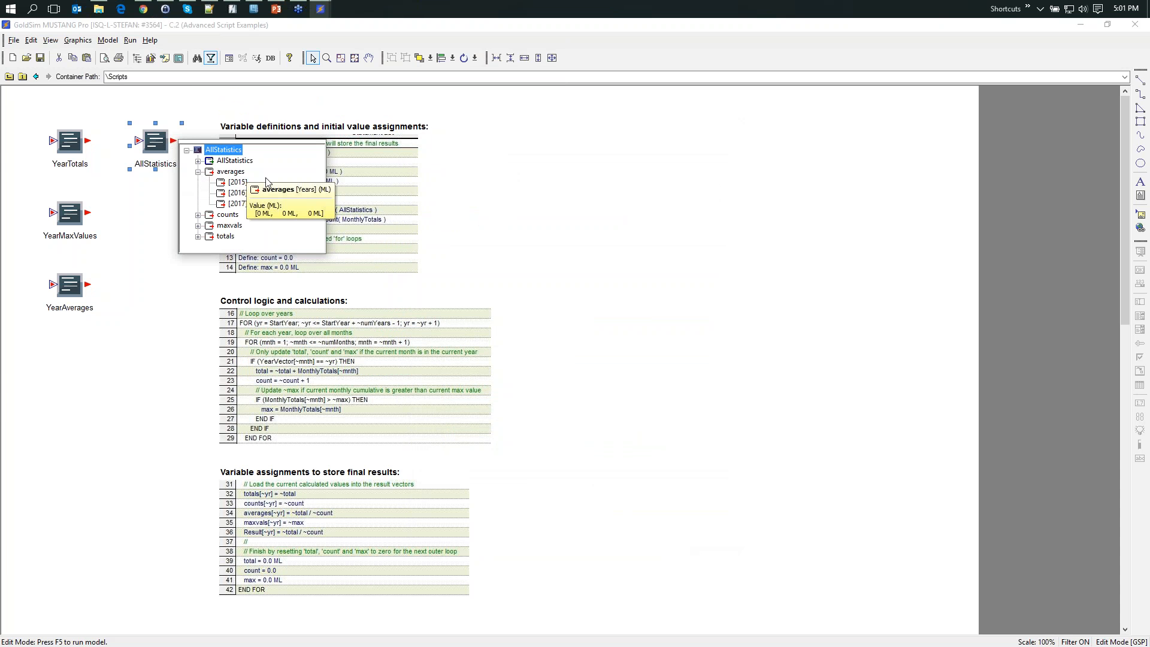
{"action": "left_click", "coordinate": [198, 225]}
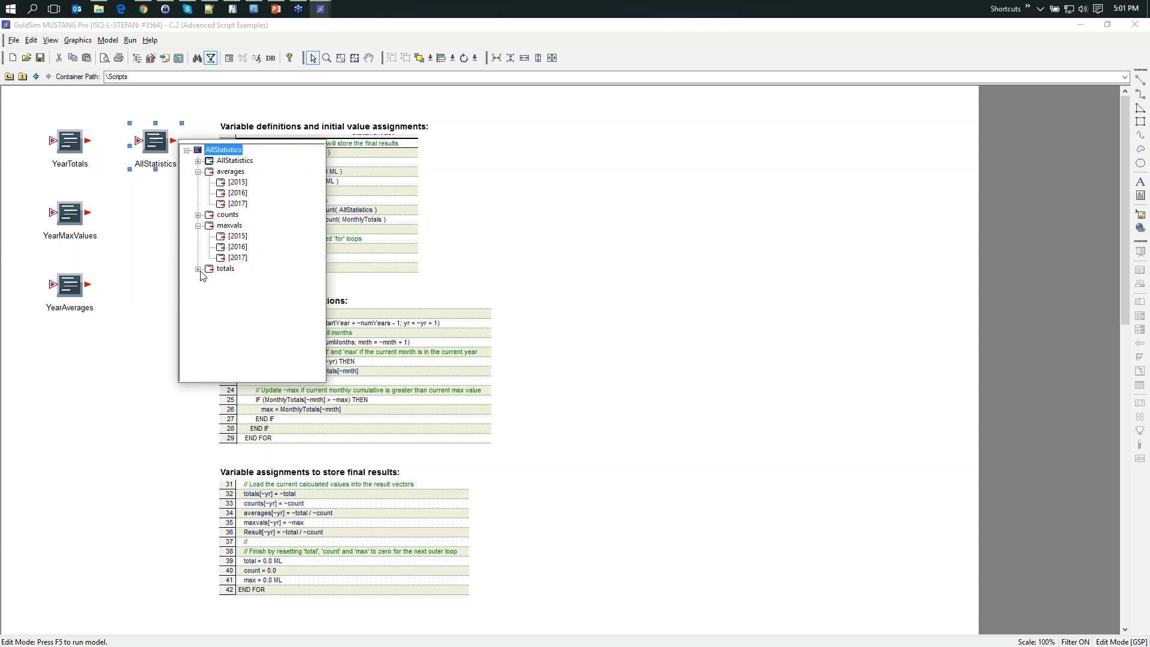
{"action": "left_click", "coordinate": [198, 269]}
{"action": "mouse_move", "coordinate": [232, 216]}
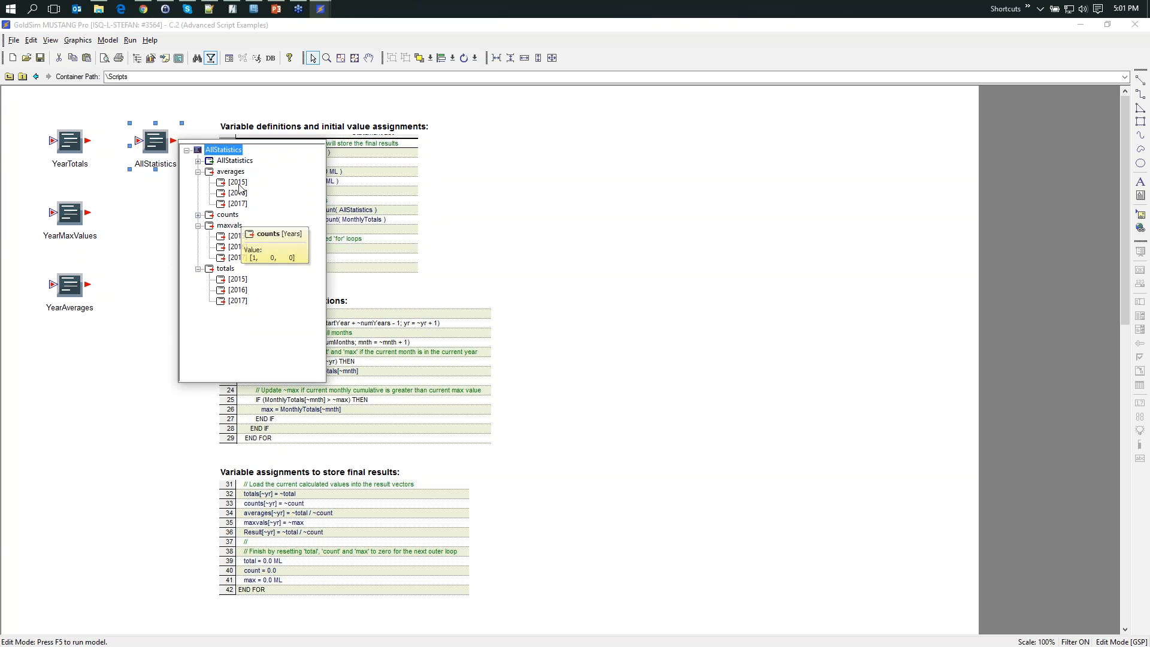
{"action": "left_click", "coordinate": [198, 215]}
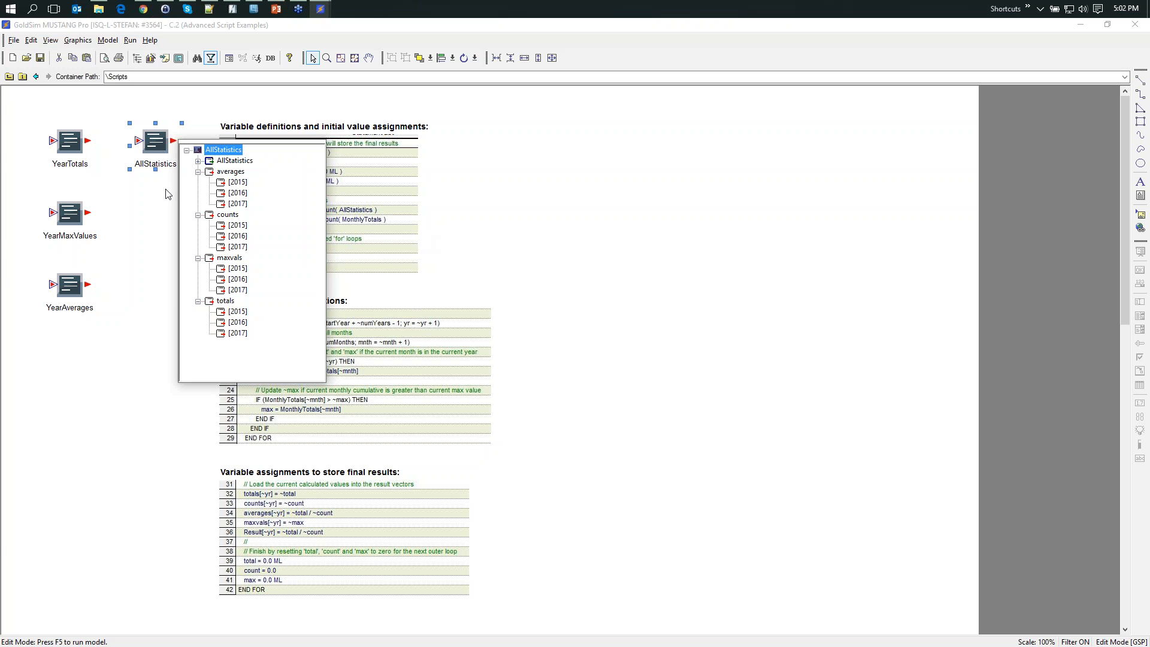
{"action": "left_click", "coordinate": [110, 187]}
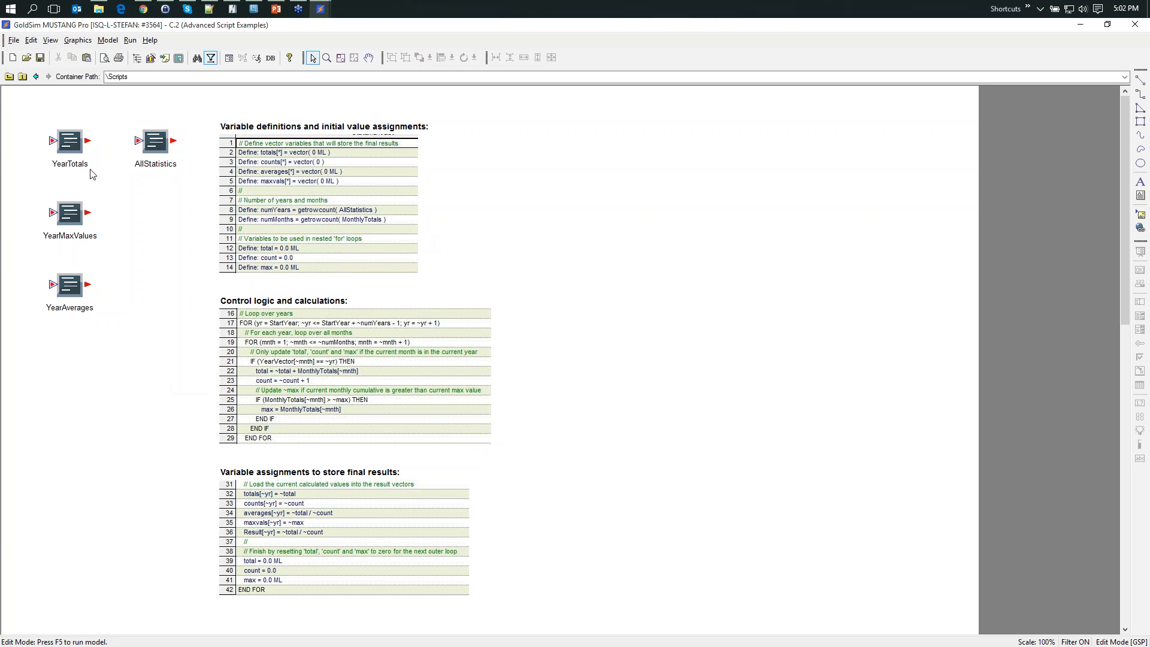
- Open the YearTotals script and examine the start value, loop condition and increment of its FOR loop over years
{"action": "double_click", "coordinate": [70, 143]}
{"action": "left_click_drag", "start_coordinate": [521, 123], "coordinate": [318, 114]}
{"action": "scroll", "coordinate": [509, 304], "scroll_direction": "down", "scroll_amount": 3}
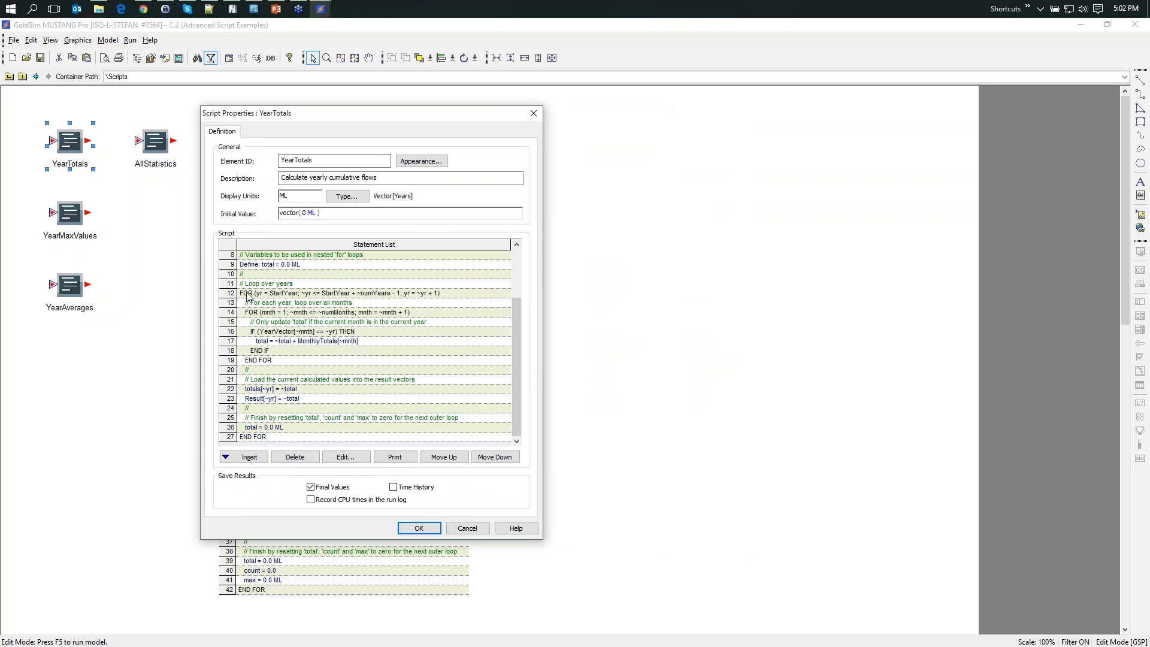
{"action": "double_click", "coordinate": [273, 297]}
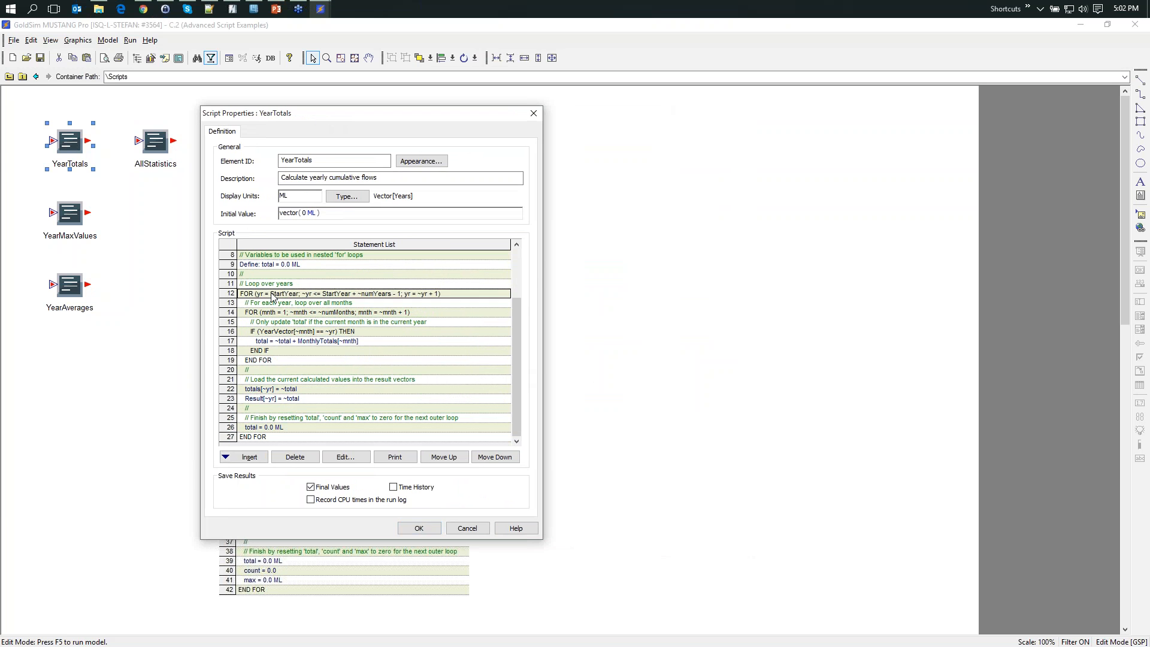
{"action": "mouse_move", "coordinate": [299, 338]}
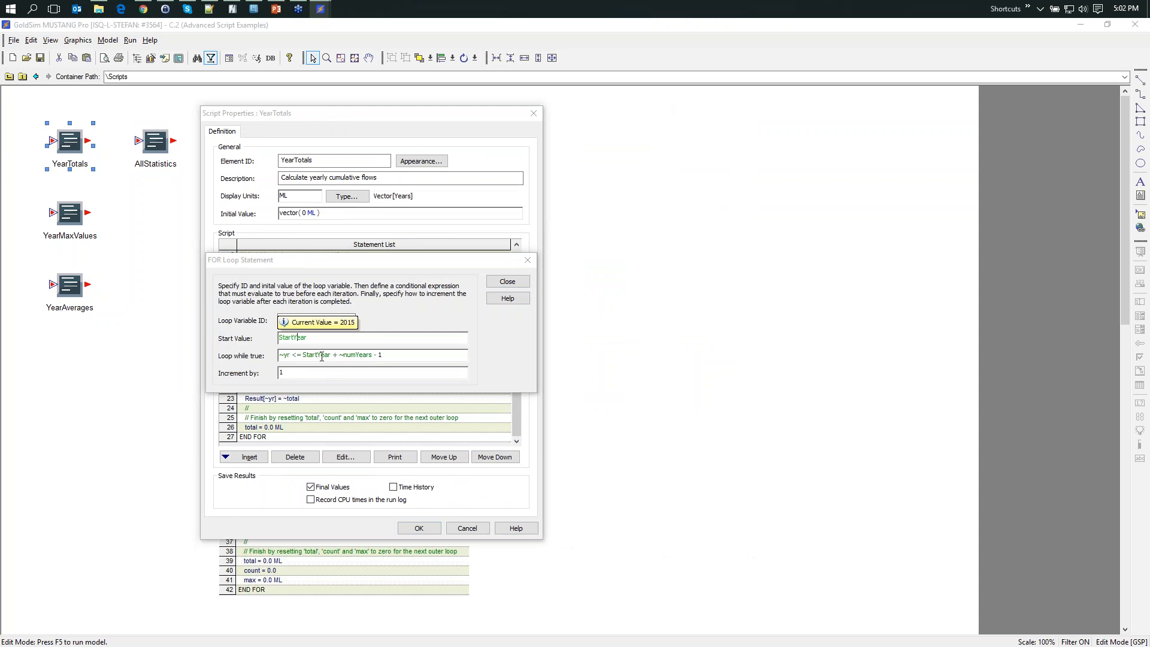
{"action": "mouse_move", "coordinate": [314, 356]}
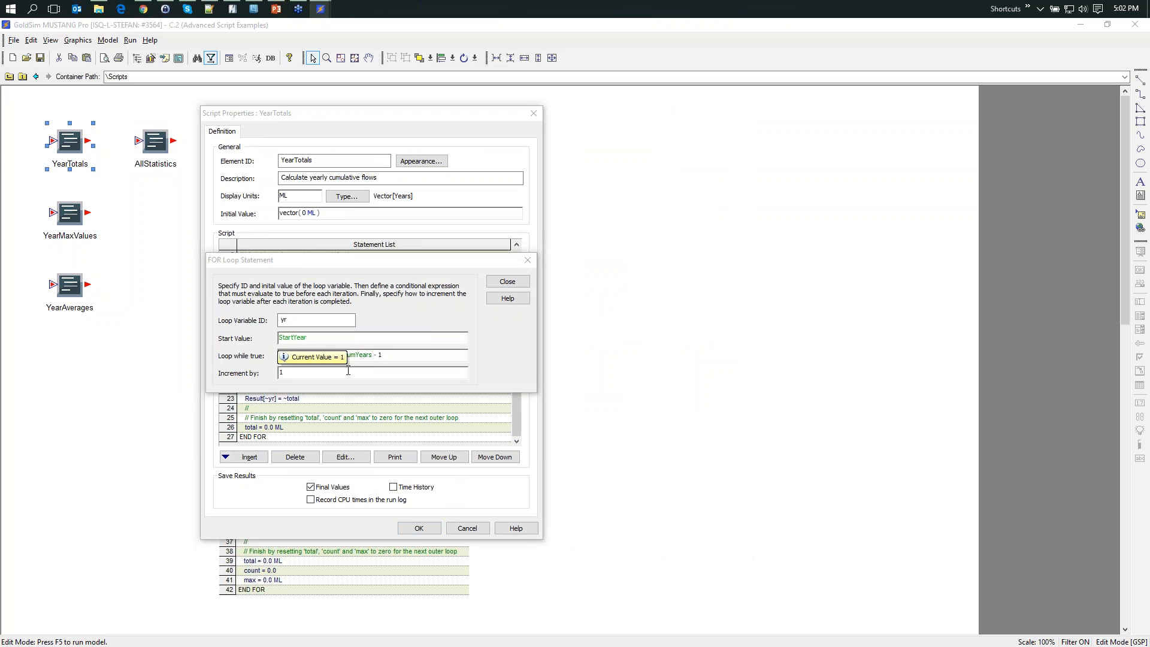
{"action": "left_click", "coordinate": [403, 354]}
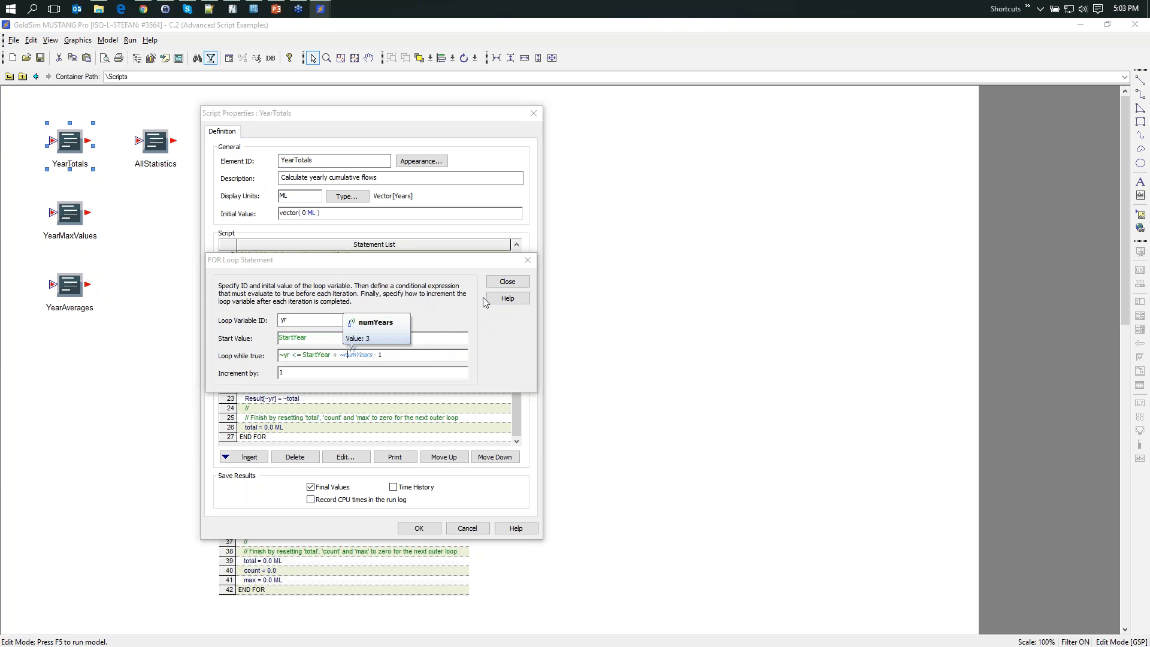
{"action": "left_click", "coordinate": [507, 285]}
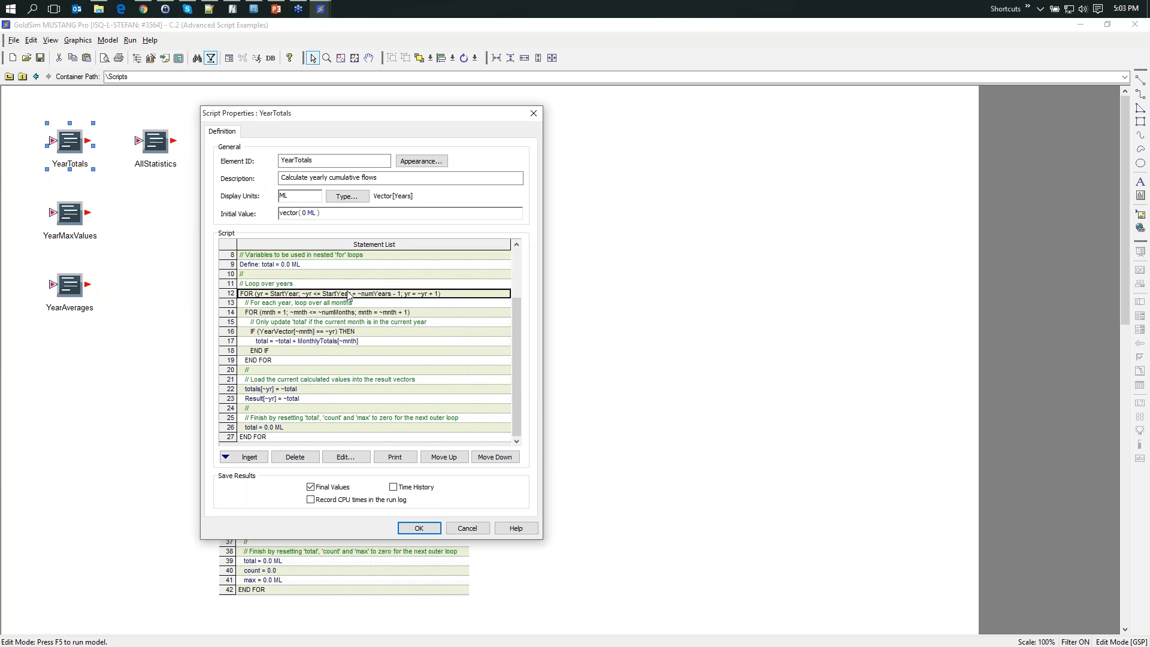
- Review the variable definitions at the start of the YearTotals script and check its output type's row label options, cancelling any changes
{"action": "left_click", "coordinate": [515, 254]}
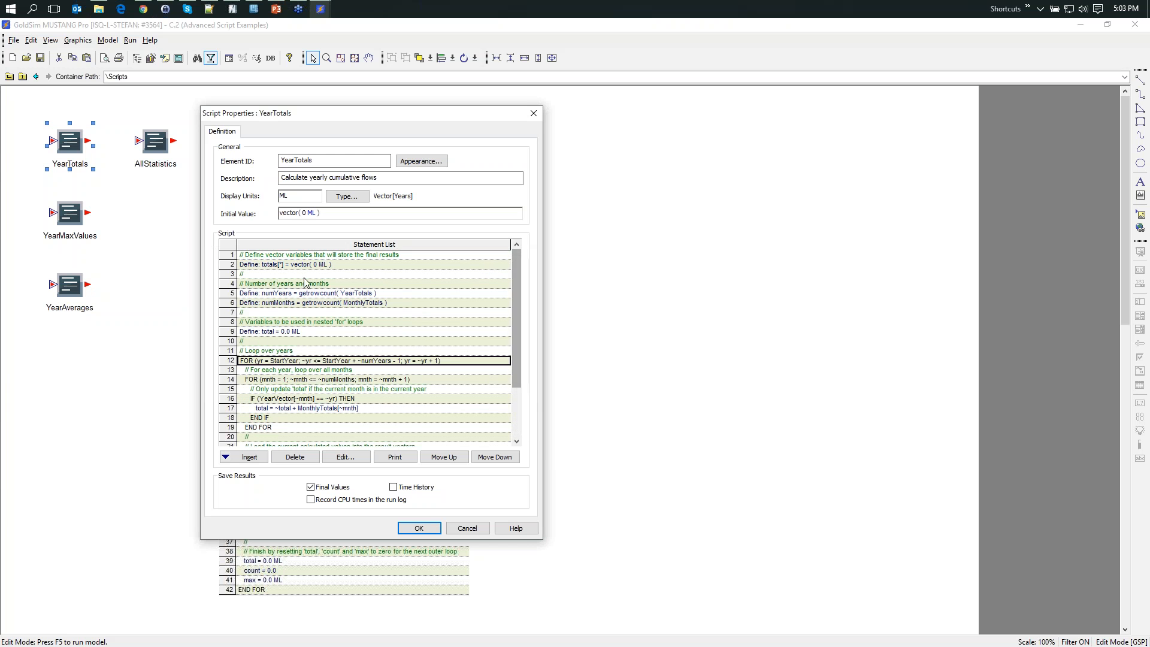
{"action": "mouse_move", "coordinate": [298, 296]}
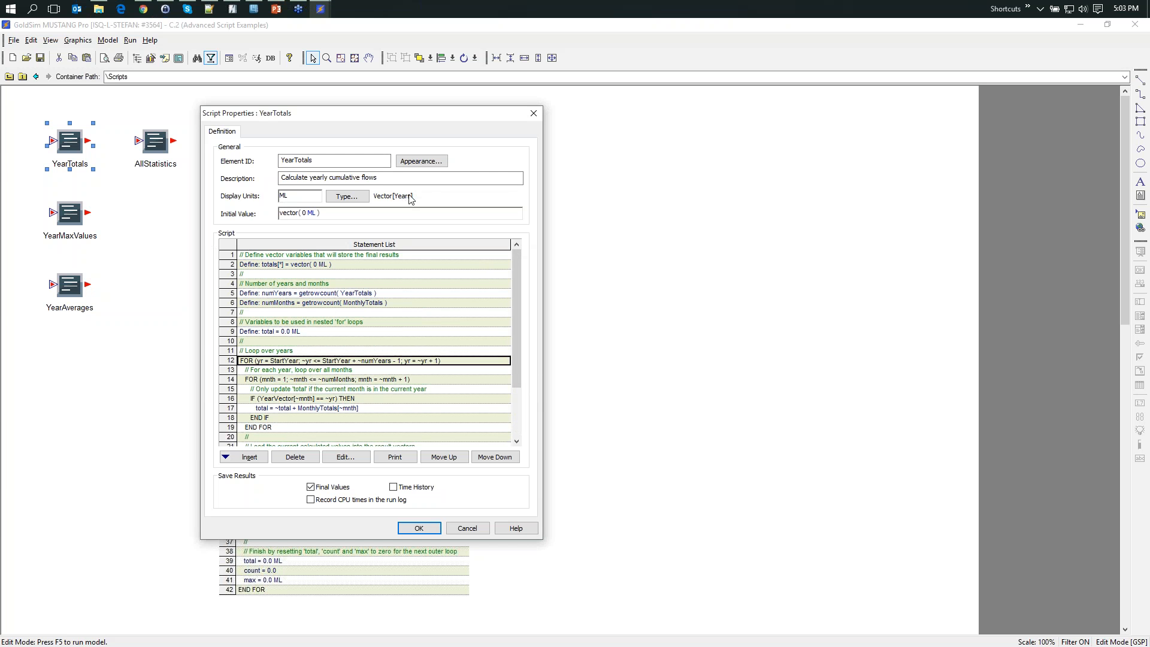
{"action": "left_click", "coordinate": [359, 198]}
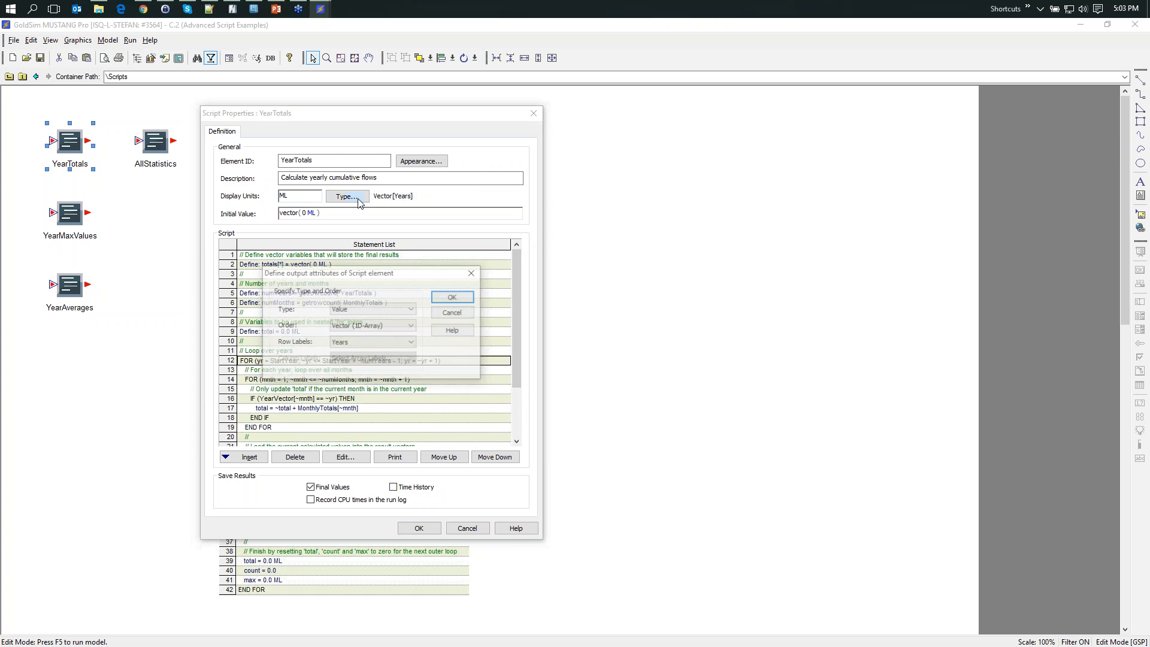
{"action": "left_click", "coordinate": [375, 343]}
{"action": "left_click", "coordinate": [341, 367]}
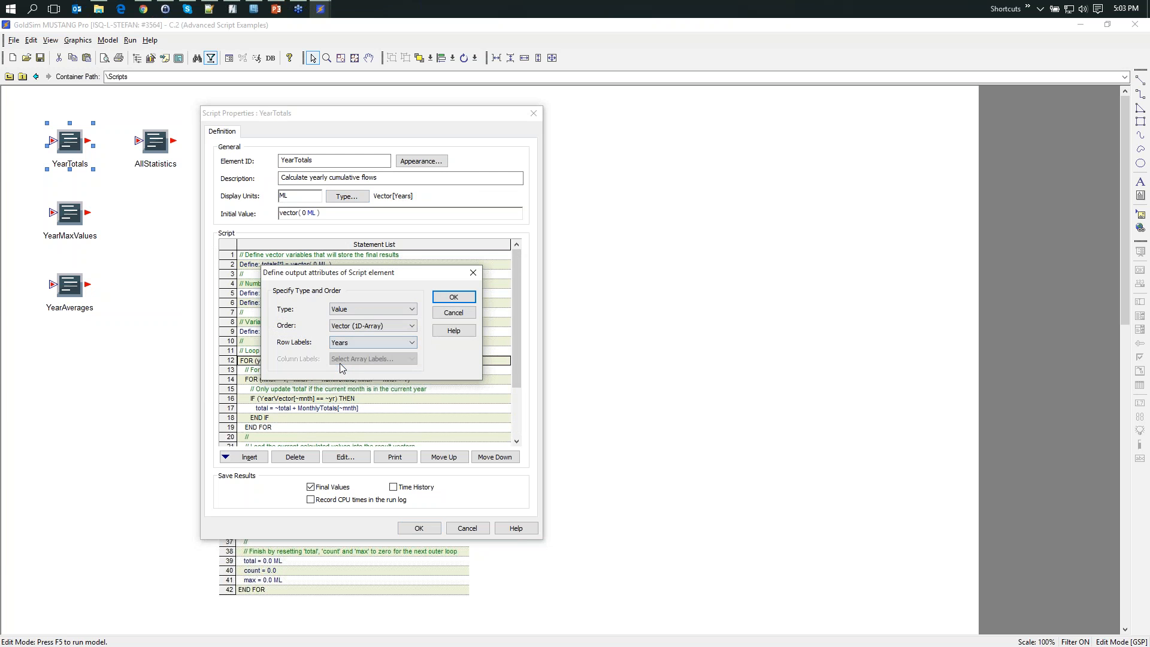
{"action": "left_click", "coordinate": [357, 342]}
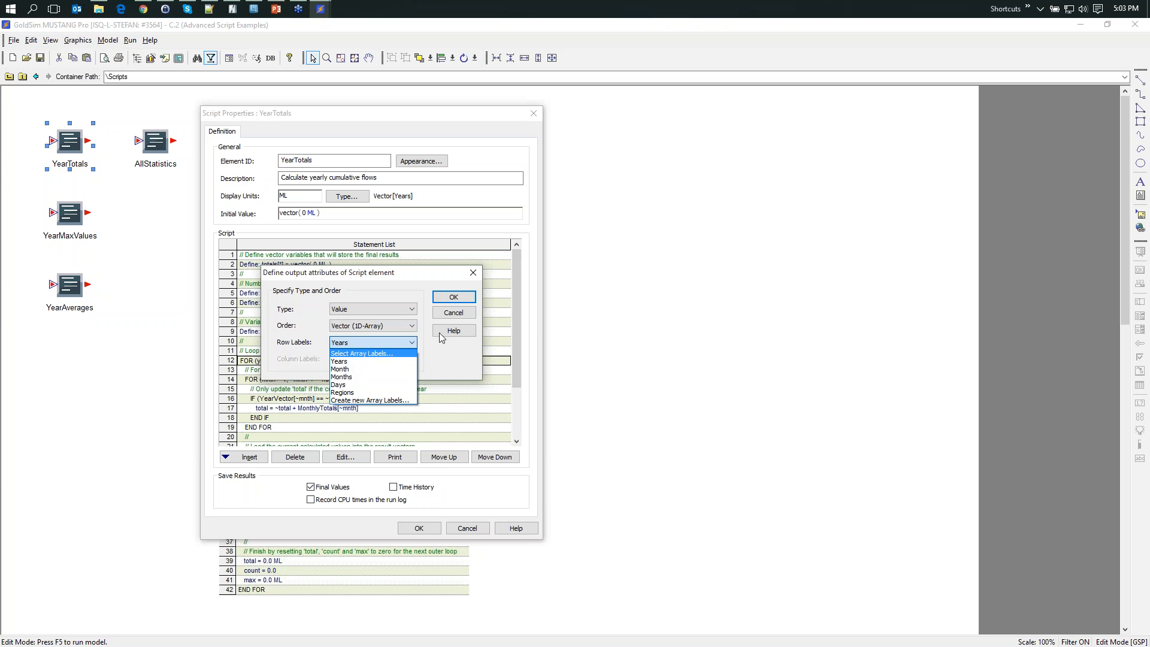
{"action": "left_click", "coordinate": [451, 314]}
{"action": "left_click", "coordinate": [449, 313]}
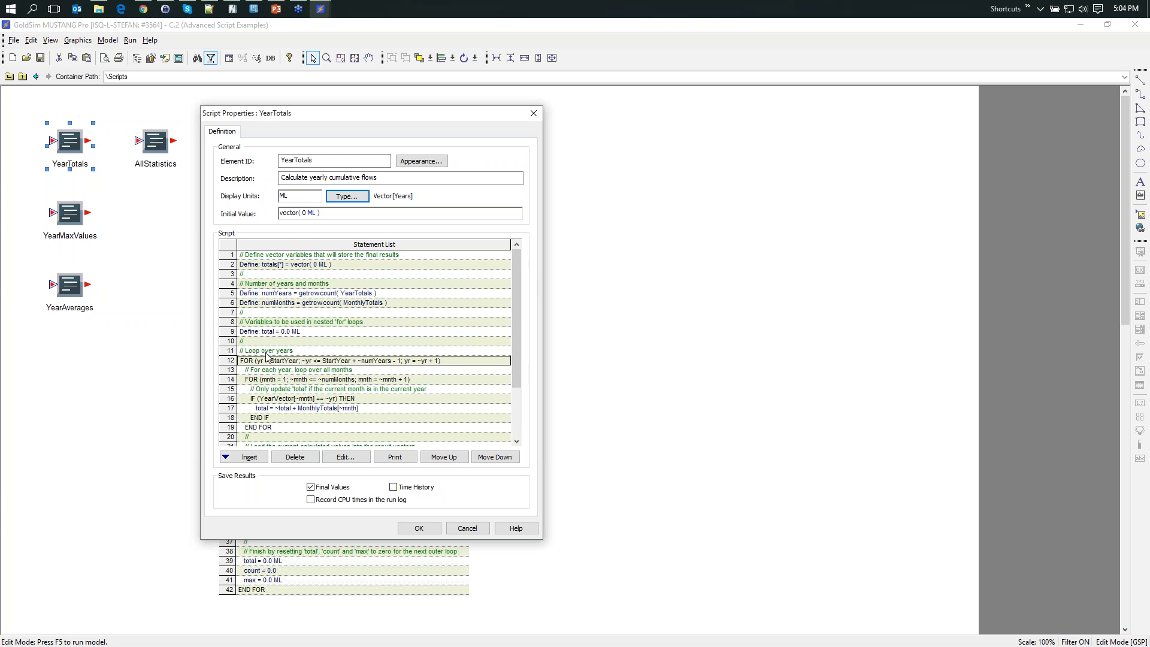
- Examine the nested month loop and result assignments in the YearTotals script, and close its properties without saving
{"action": "left_click_drag", "start_coordinate": [519, 307], "coordinate": [519, 362]}
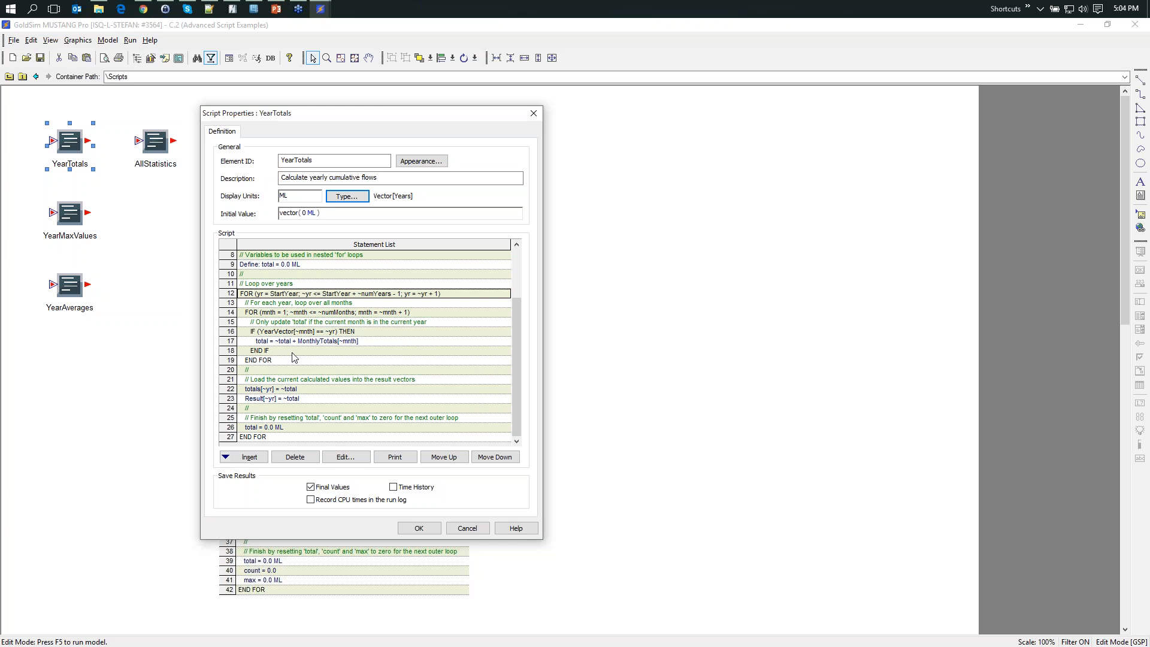
{"action": "mouse_move", "coordinate": [267, 343]}
{"action": "mouse_move", "coordinate": [297, 400]}
{"action": "left_click", "coordinate": [467, 529]}
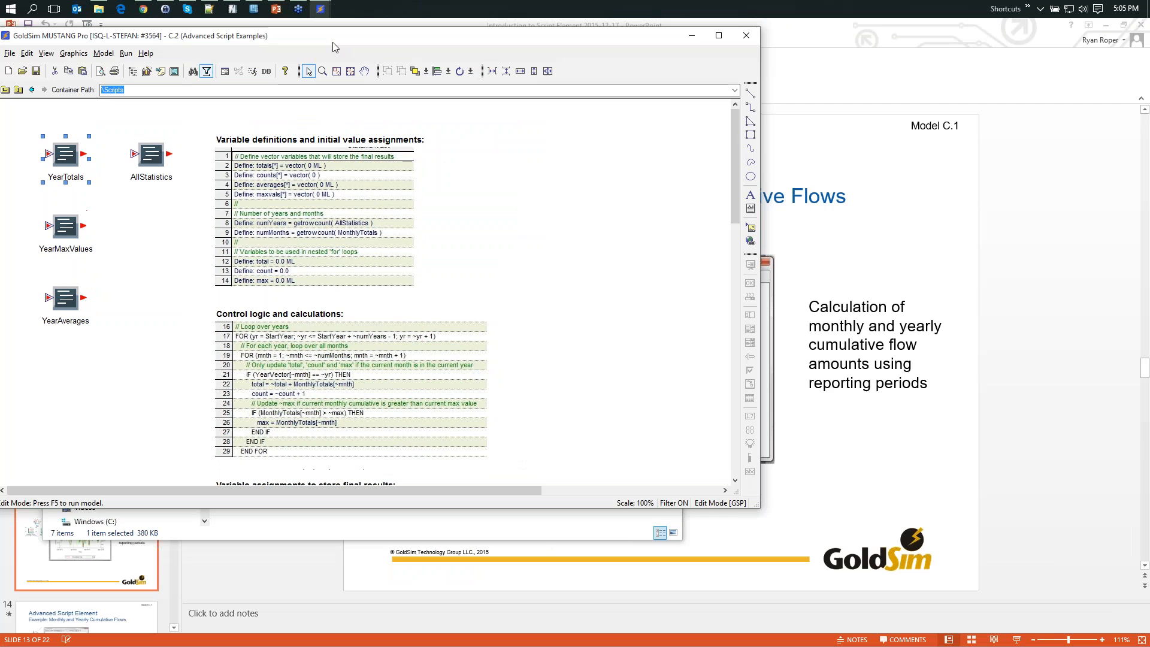
- Restore the C.2 model window to a smaller size and move it to uncover the PowerPoint presentation behind it
{"action": "double_click", "coordinate": [340, 32]}
{"action": "left_click_drag", "start_coordinate": [333, 44], "coordinate": [397, 82]}
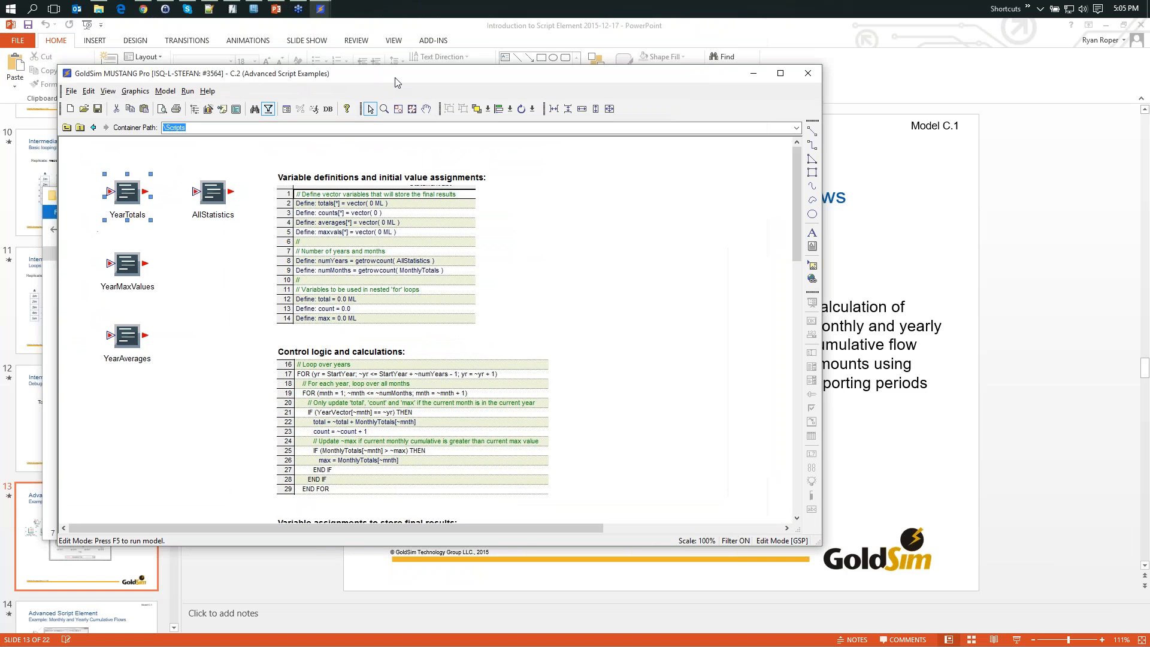